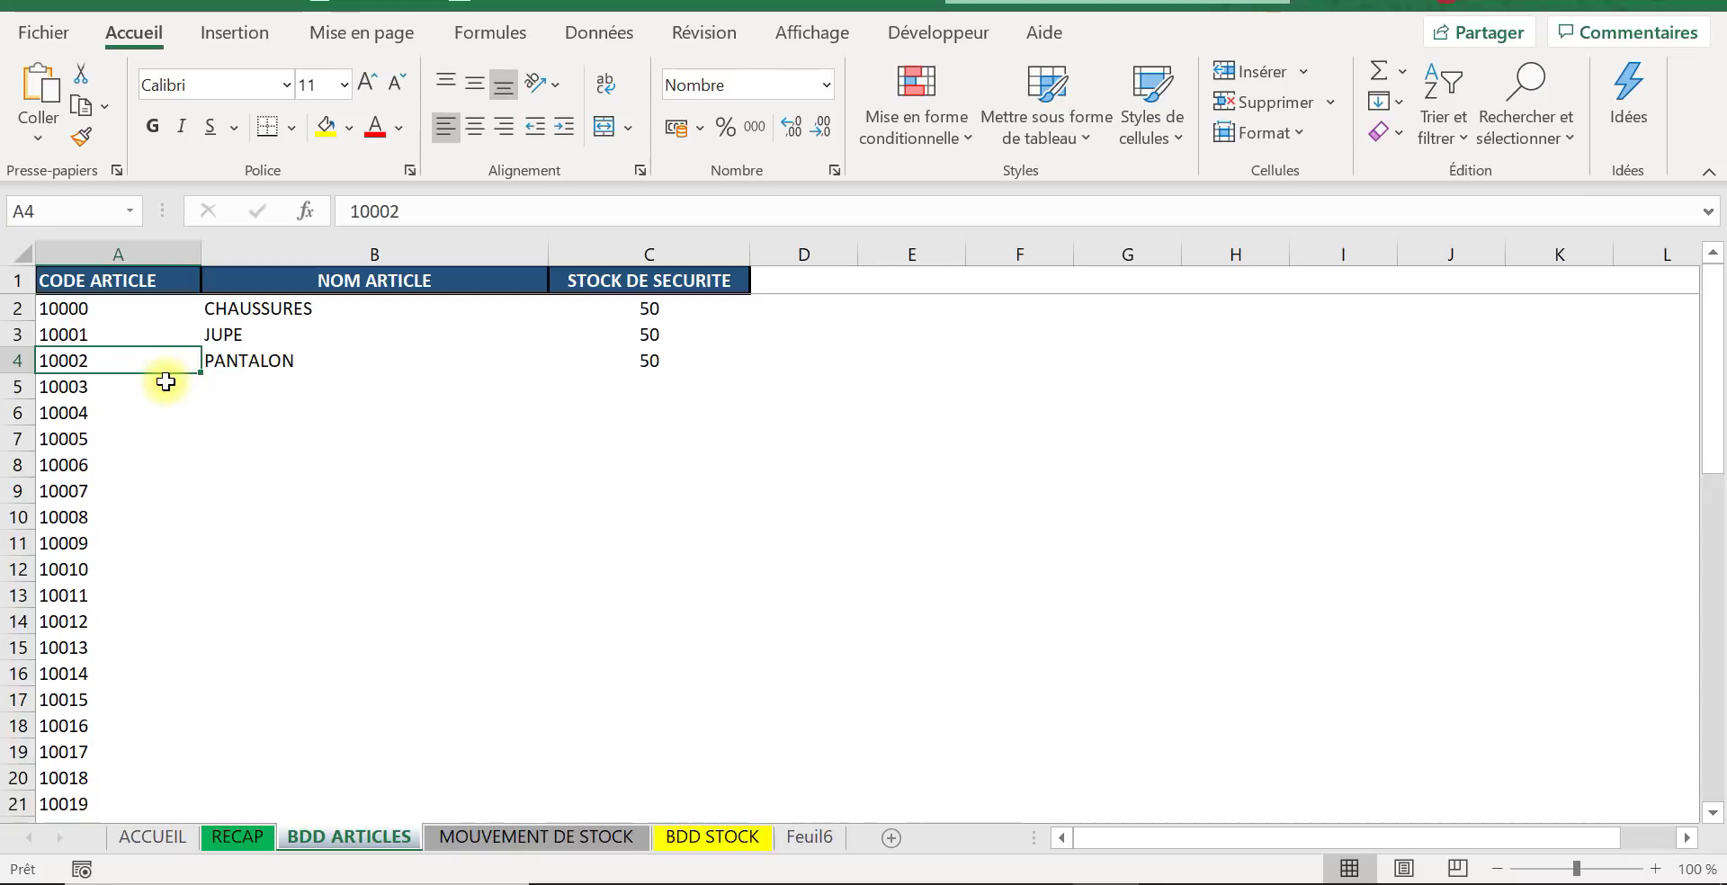
Step: View the MOUVEMENT DE STOCK sheet from the home sheet, and return to the BDD ARTICLES list
key("ctrl+q")
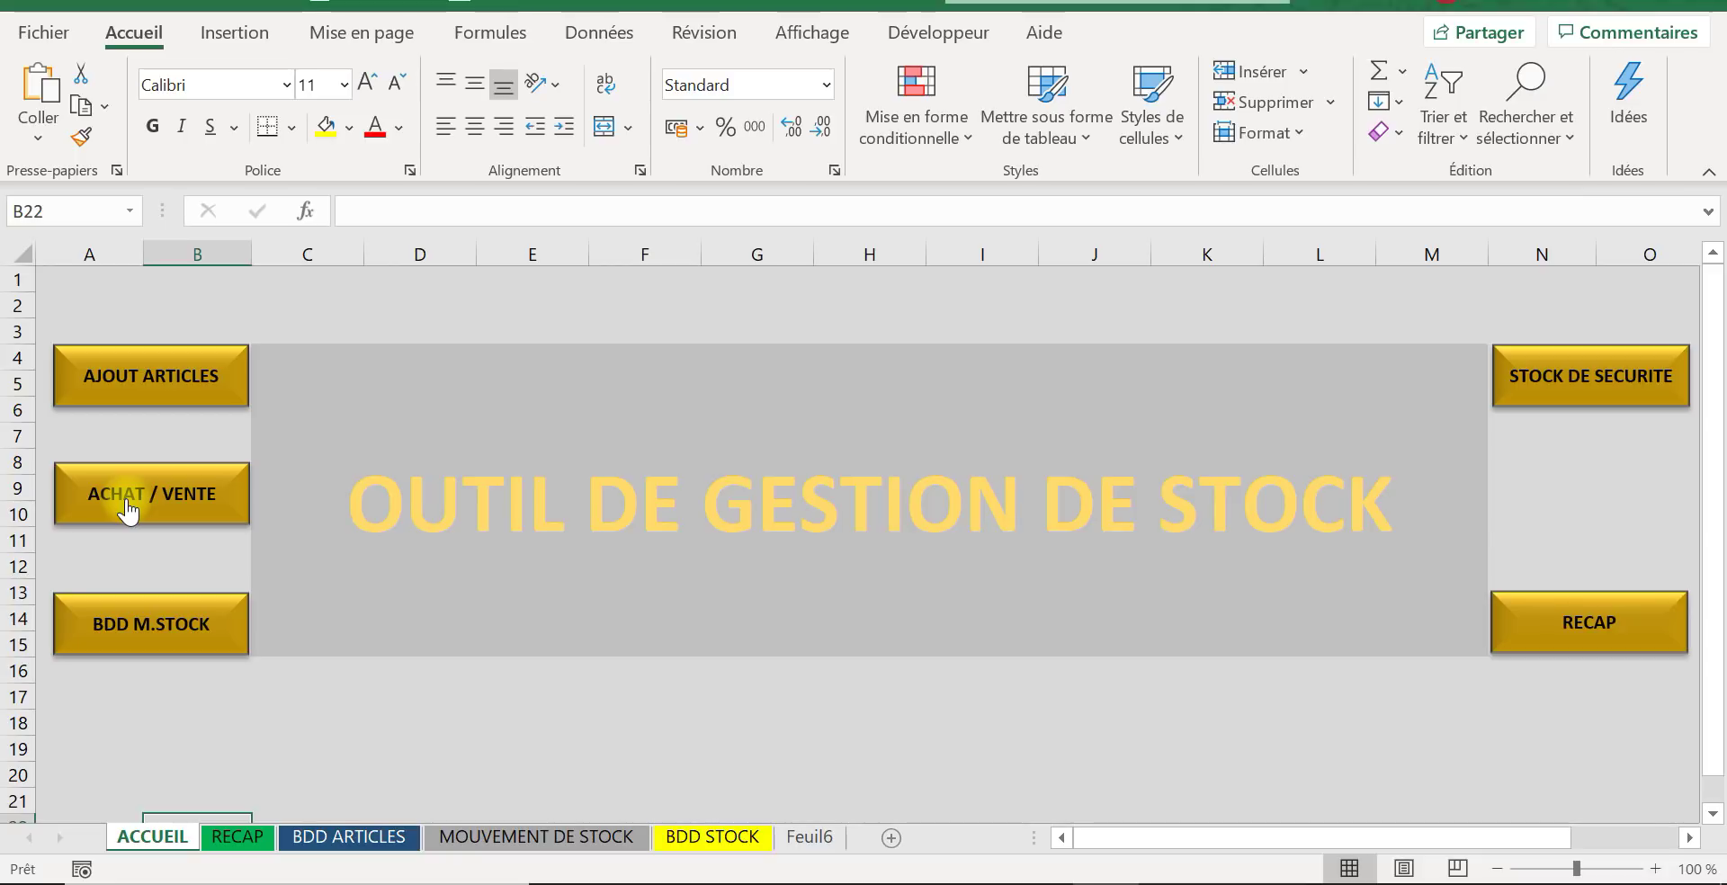
left_click(129, 510)
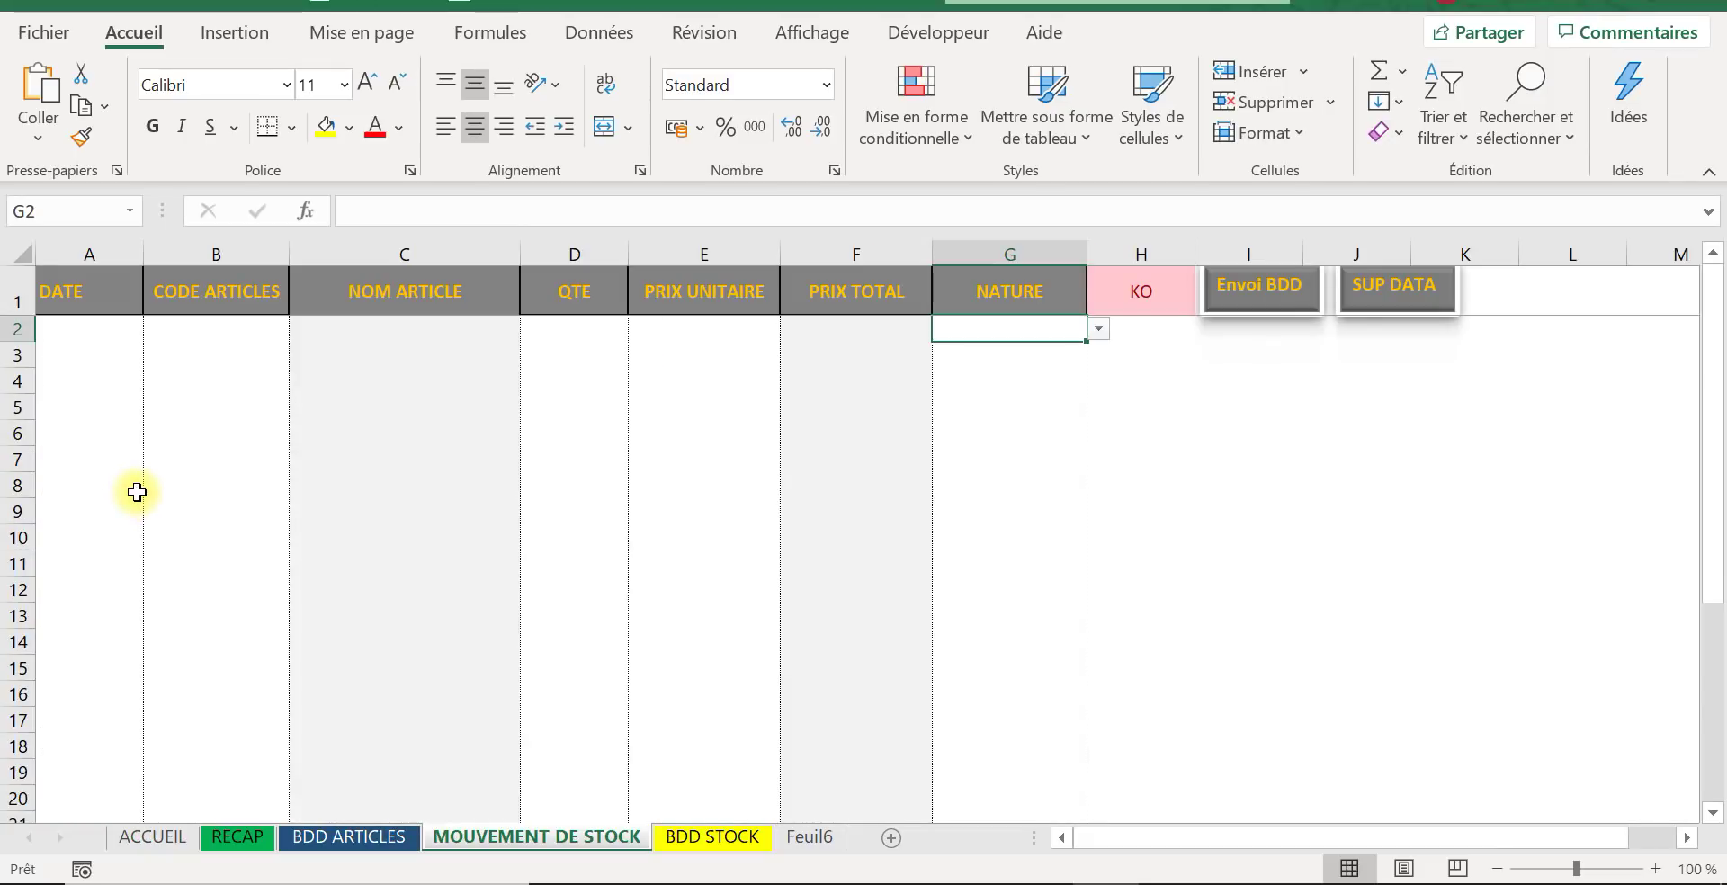
key("ctrl+q")
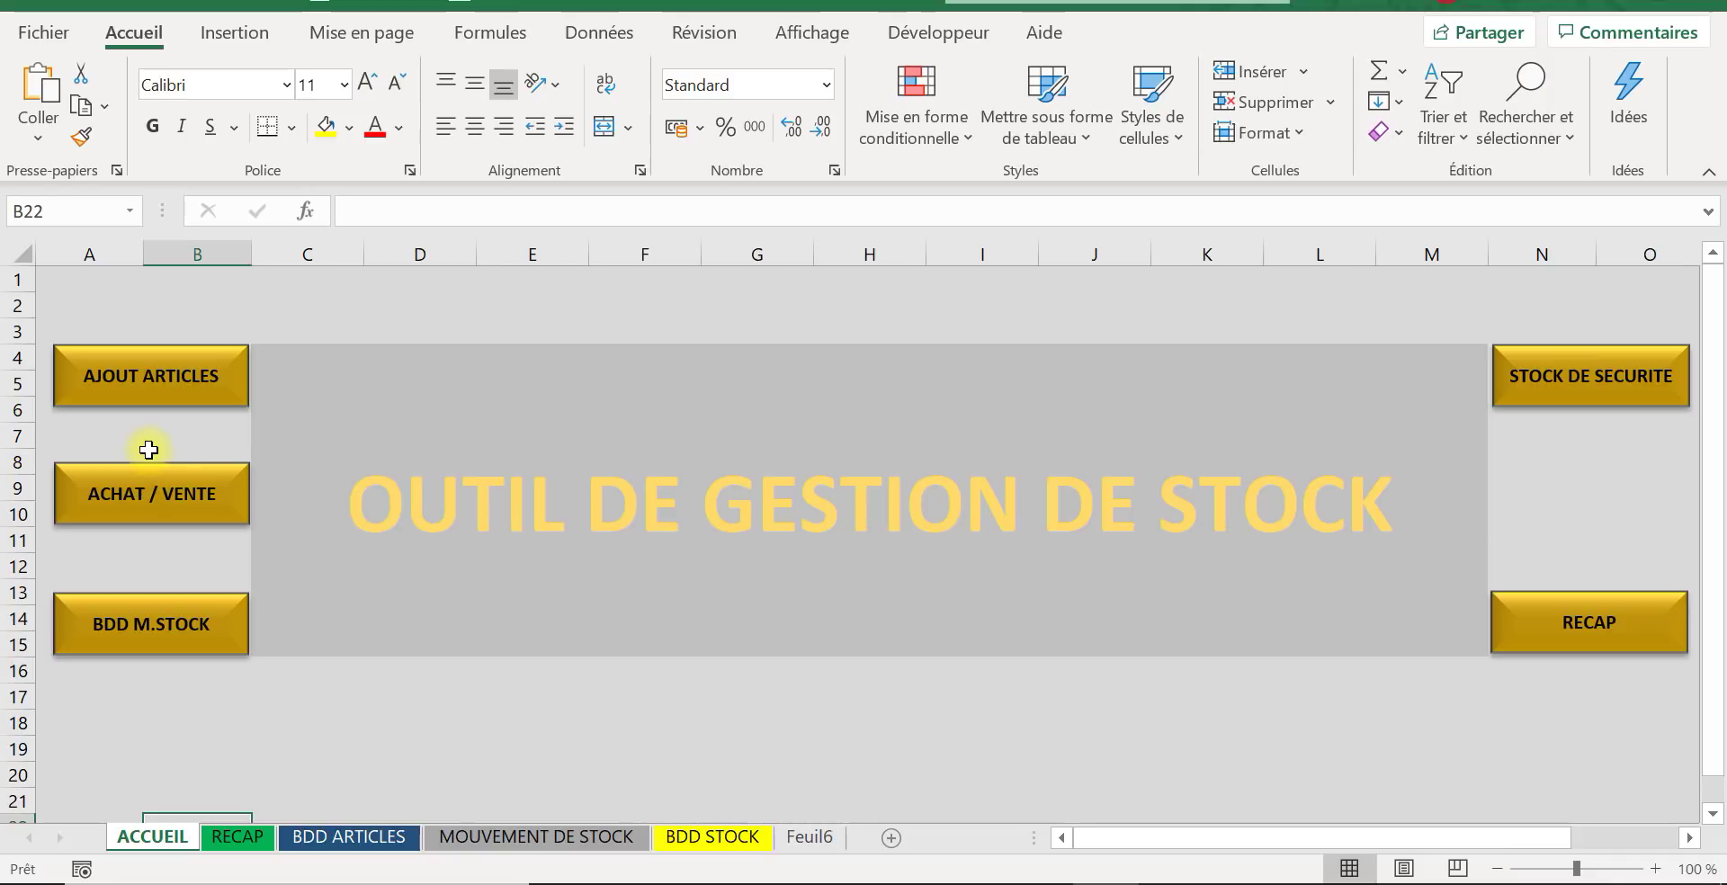
left_click(146, 376)
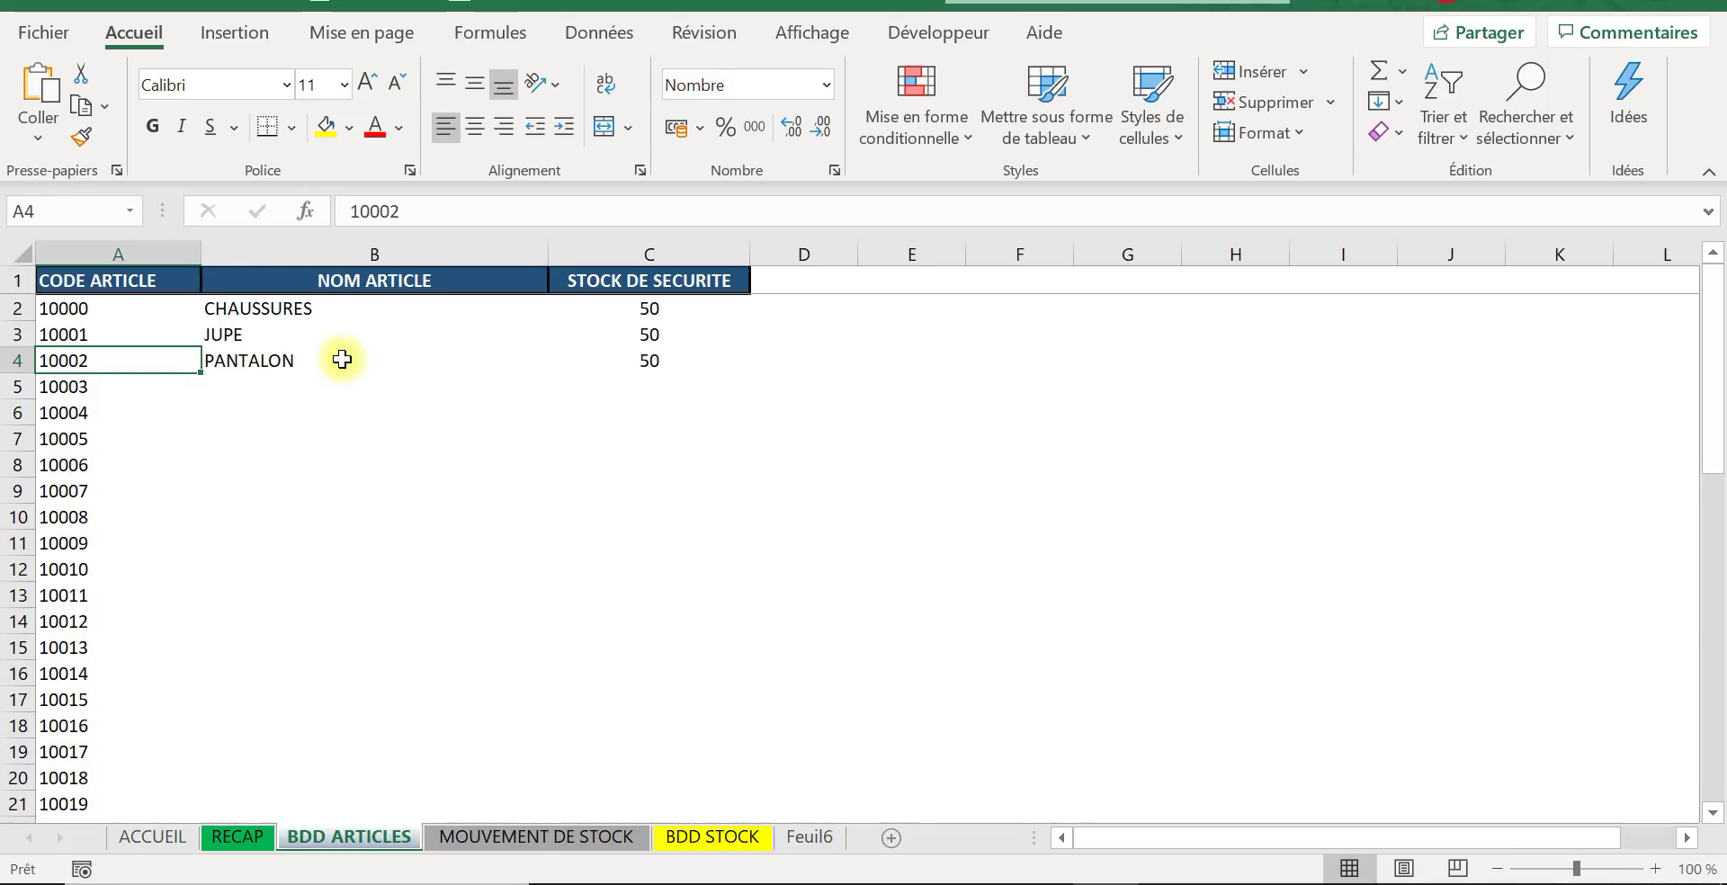
Step: Add the article STYLOS with a security stock of 100 on the row of code 10003
left_click(272, 388)
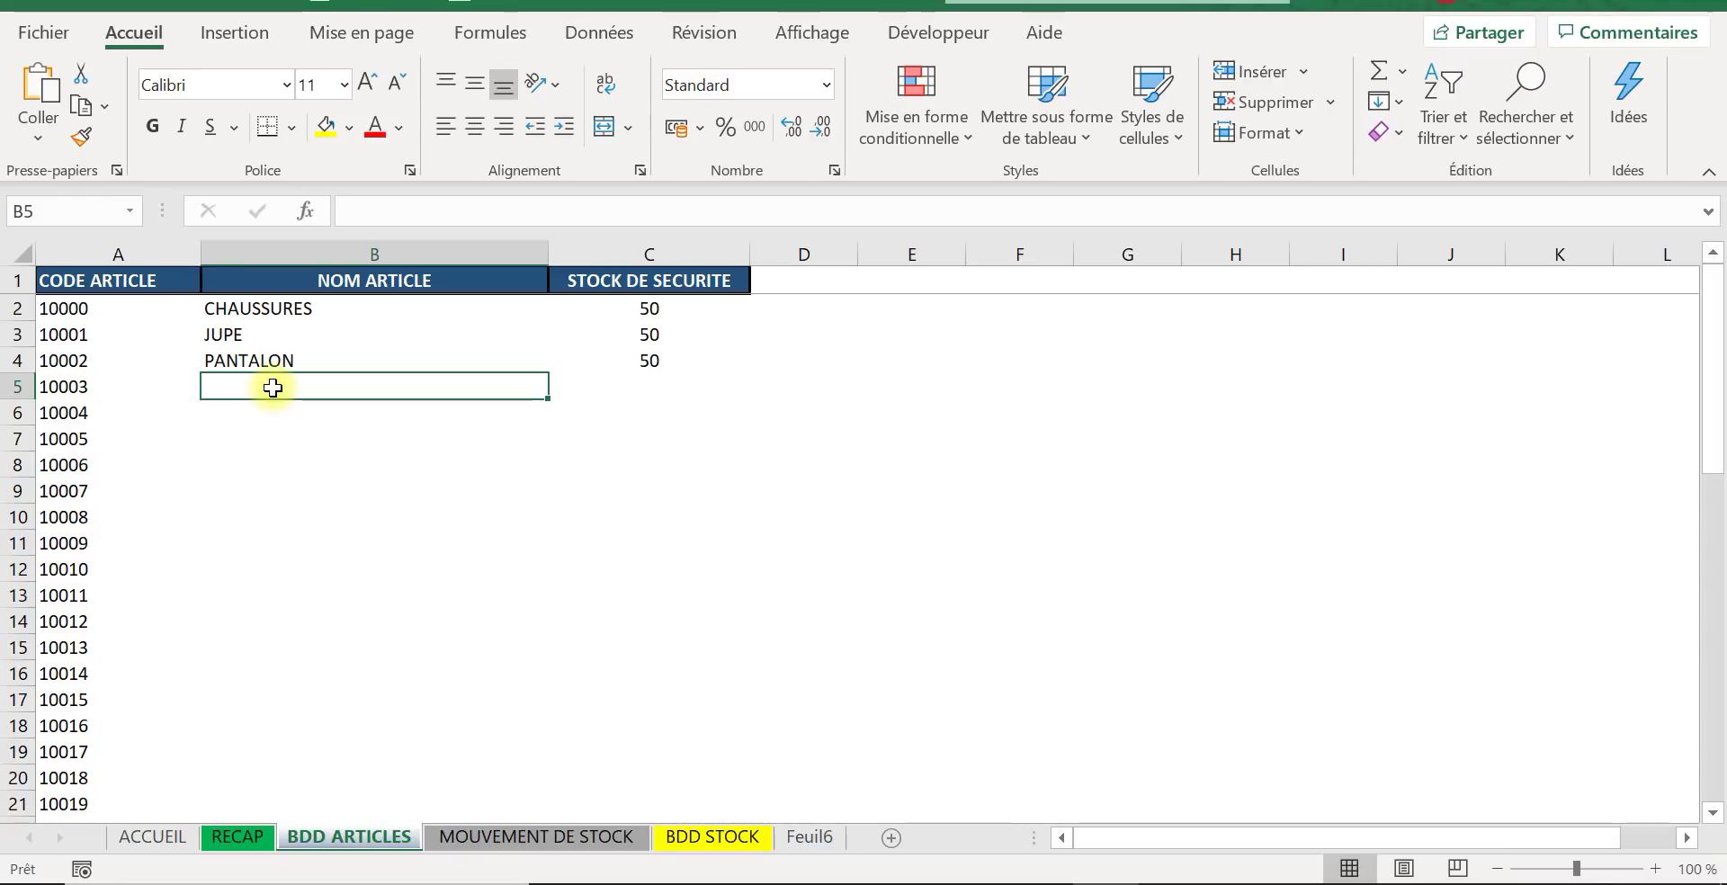
type("STYLOS")
key("Tab")
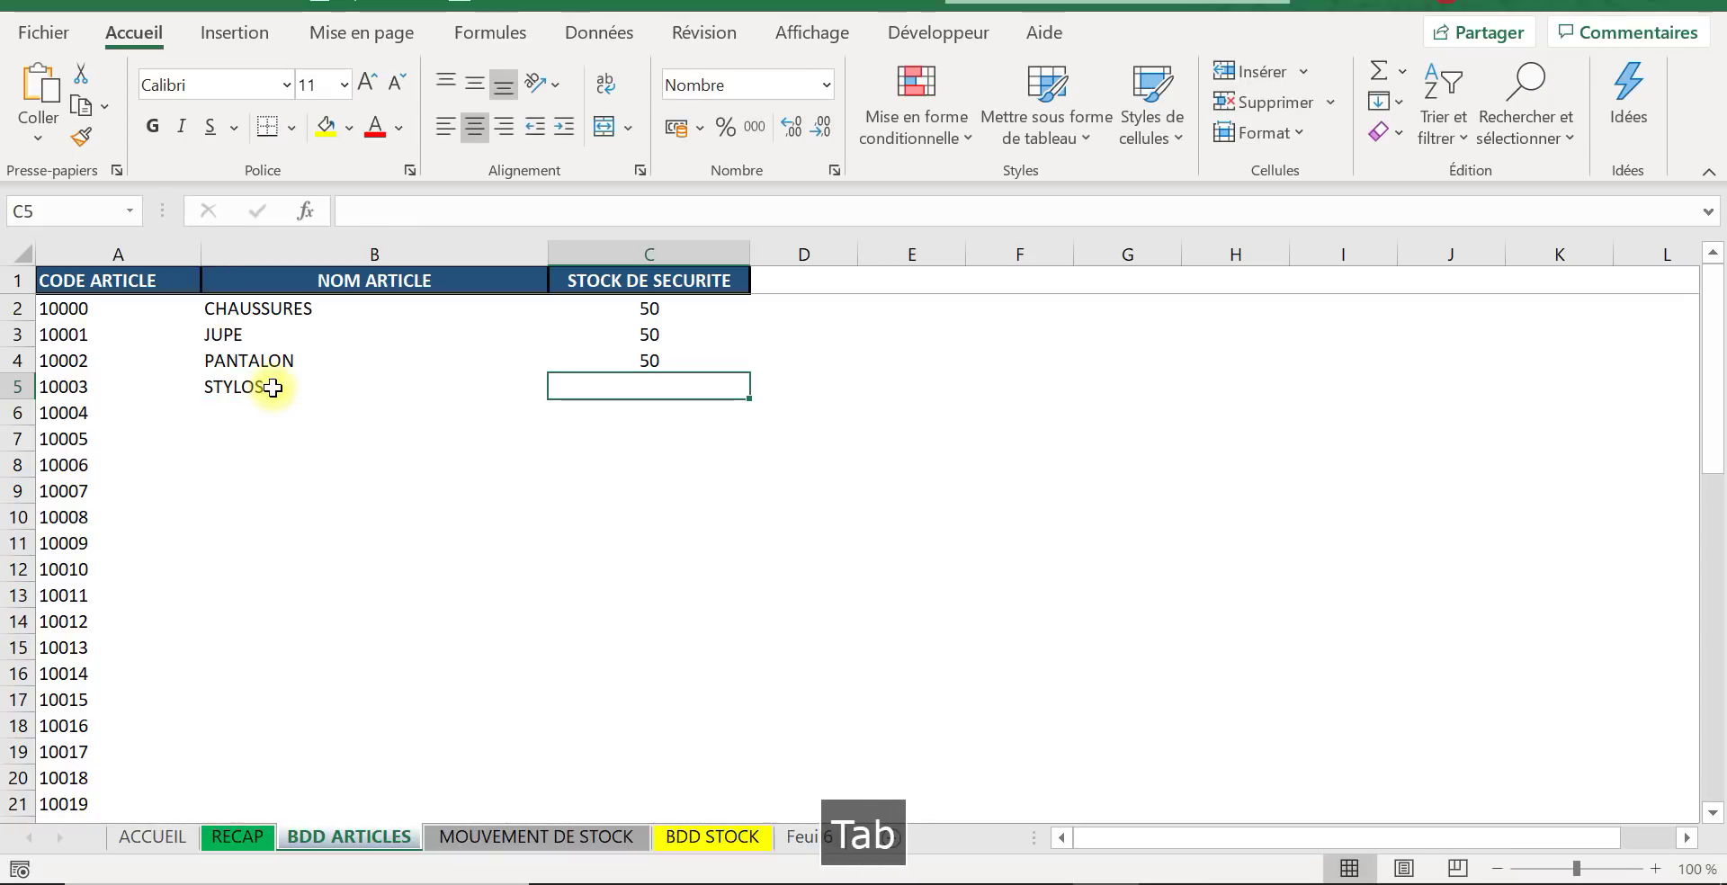
type("100")
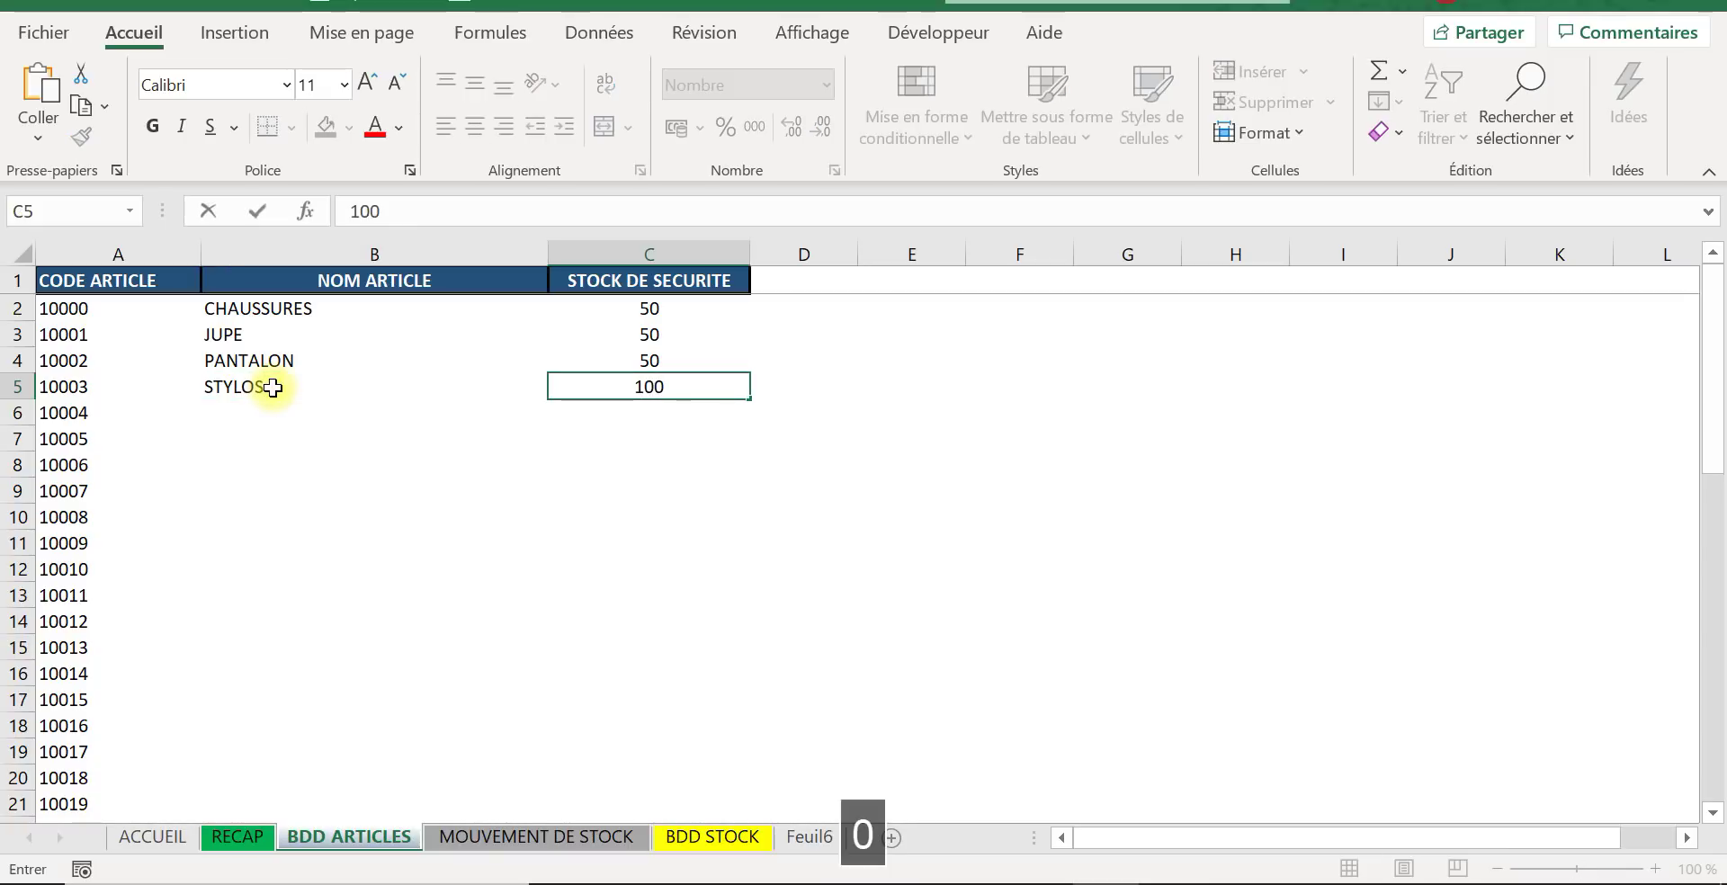
left_click(681, 486)
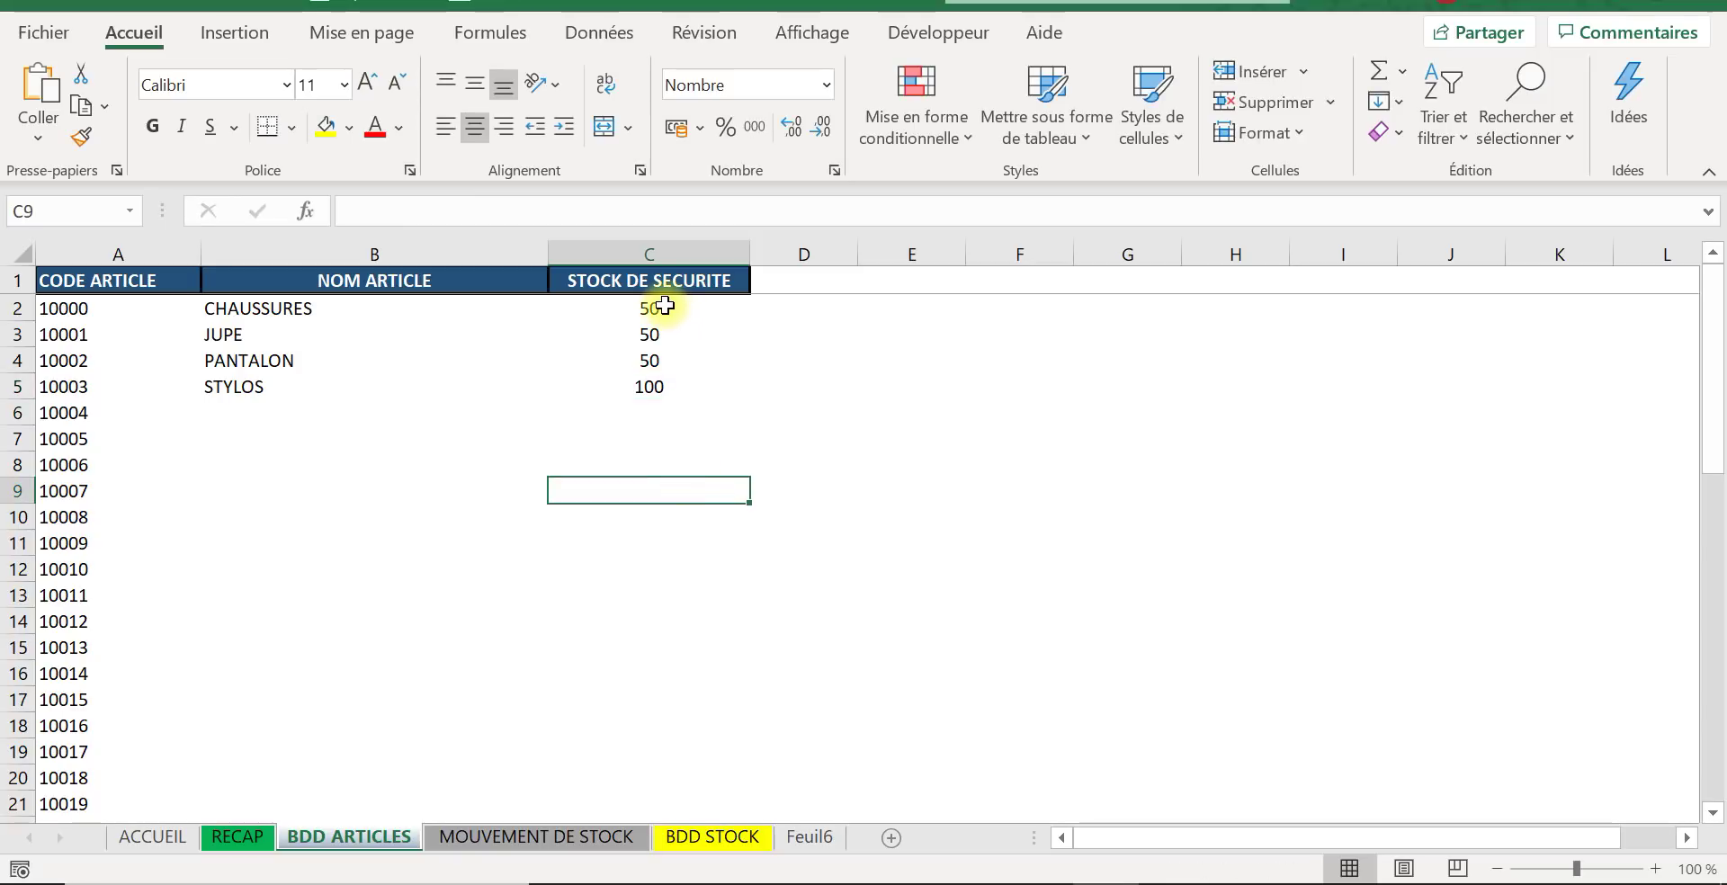
Step: Clear the STOCK DE SECURITE values of all four named articles, from CHAUSSURES to STYLOS
left_click_drag(663, 308, 666, 387)
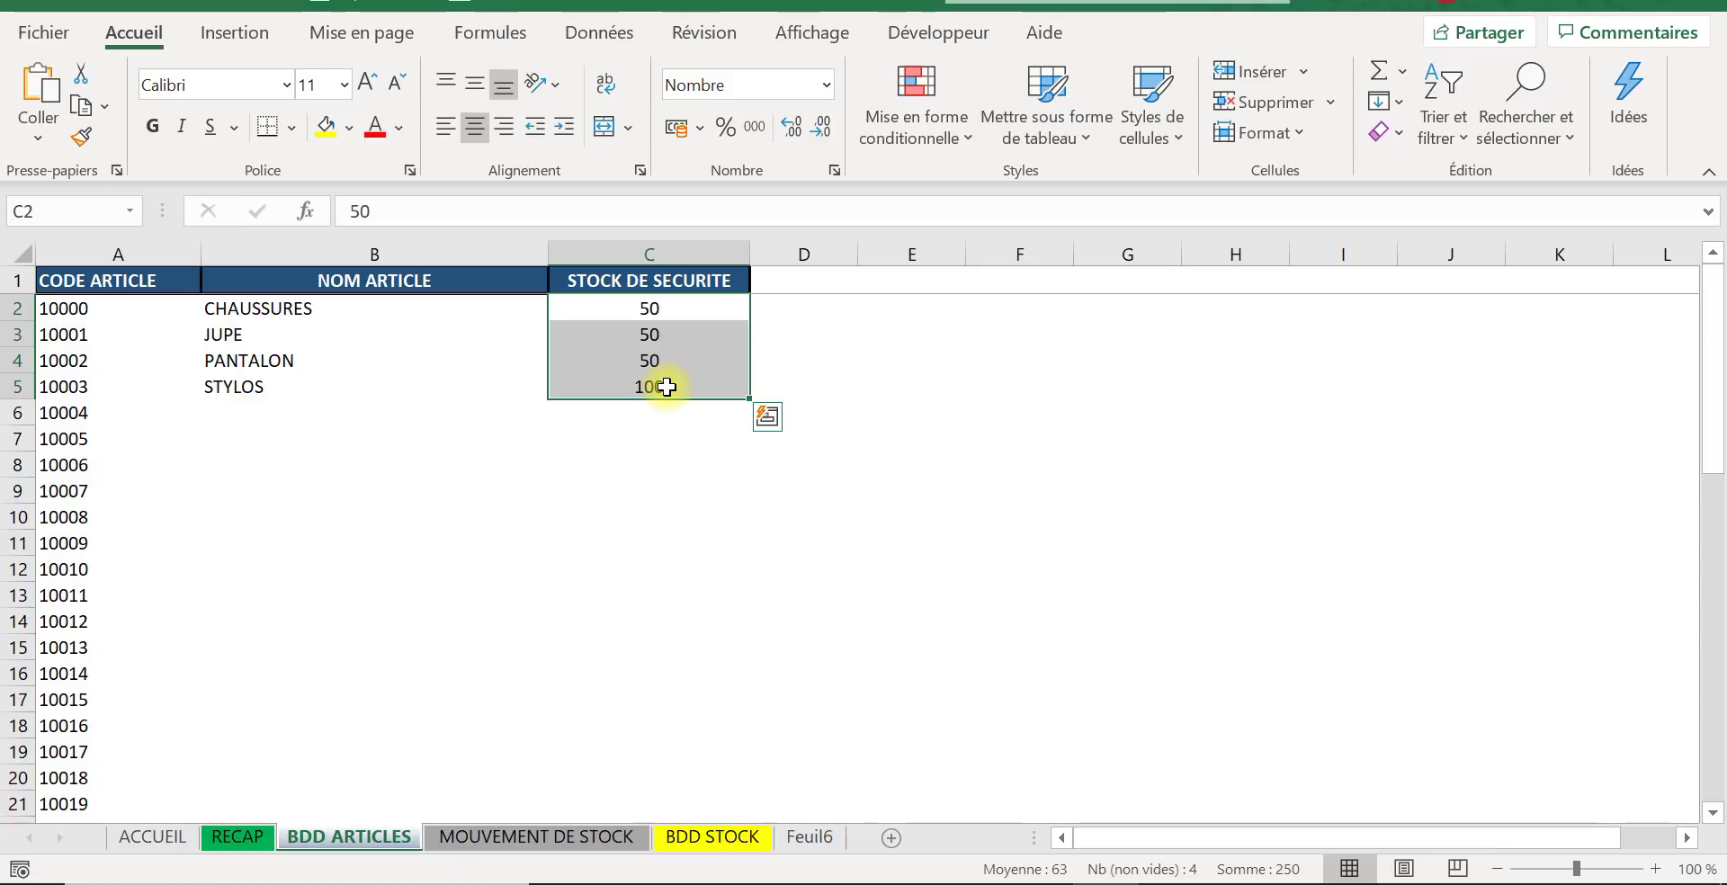
key("Delete")
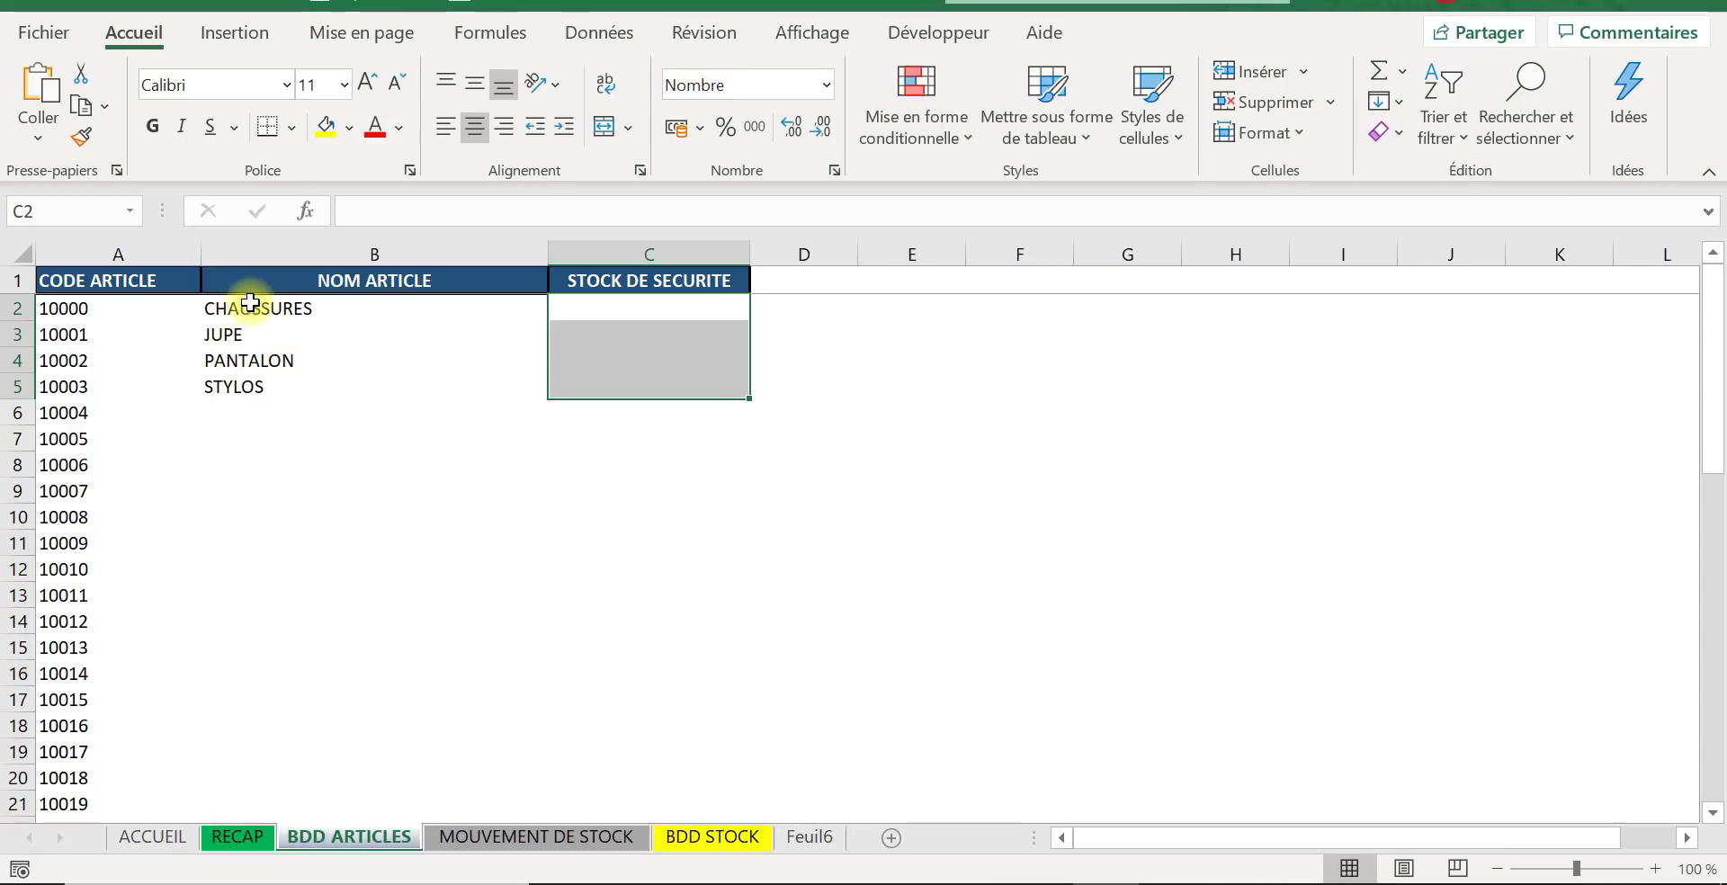
left_click(119, 308)
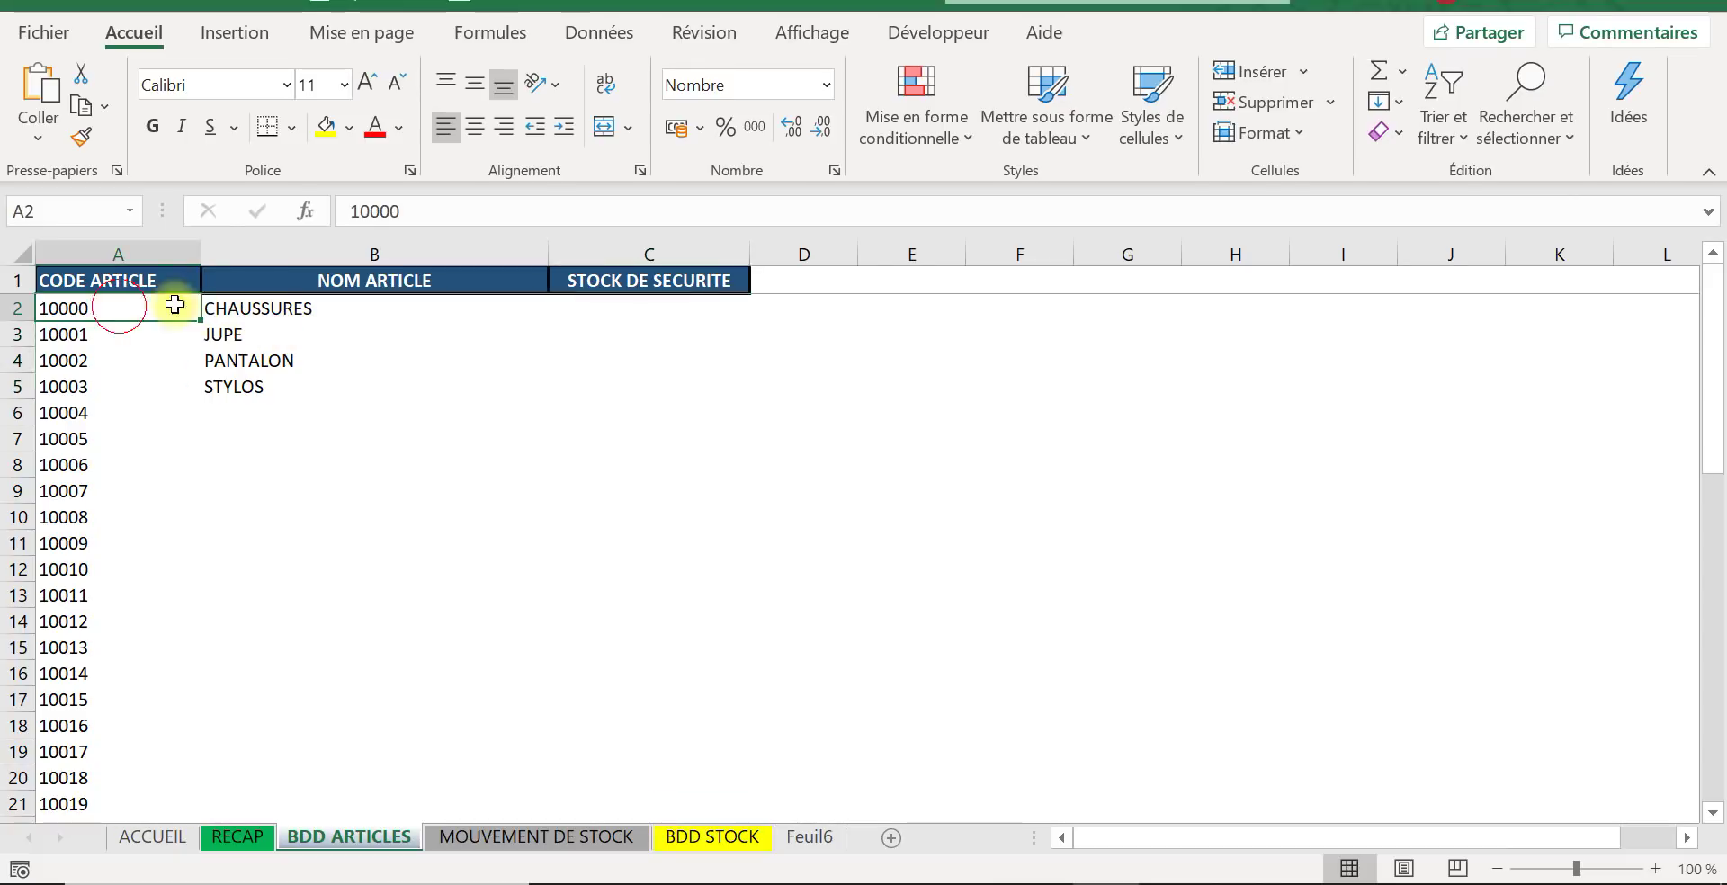
left_click(257, 308)
left_click(67, 309)
left_click(212, 335)
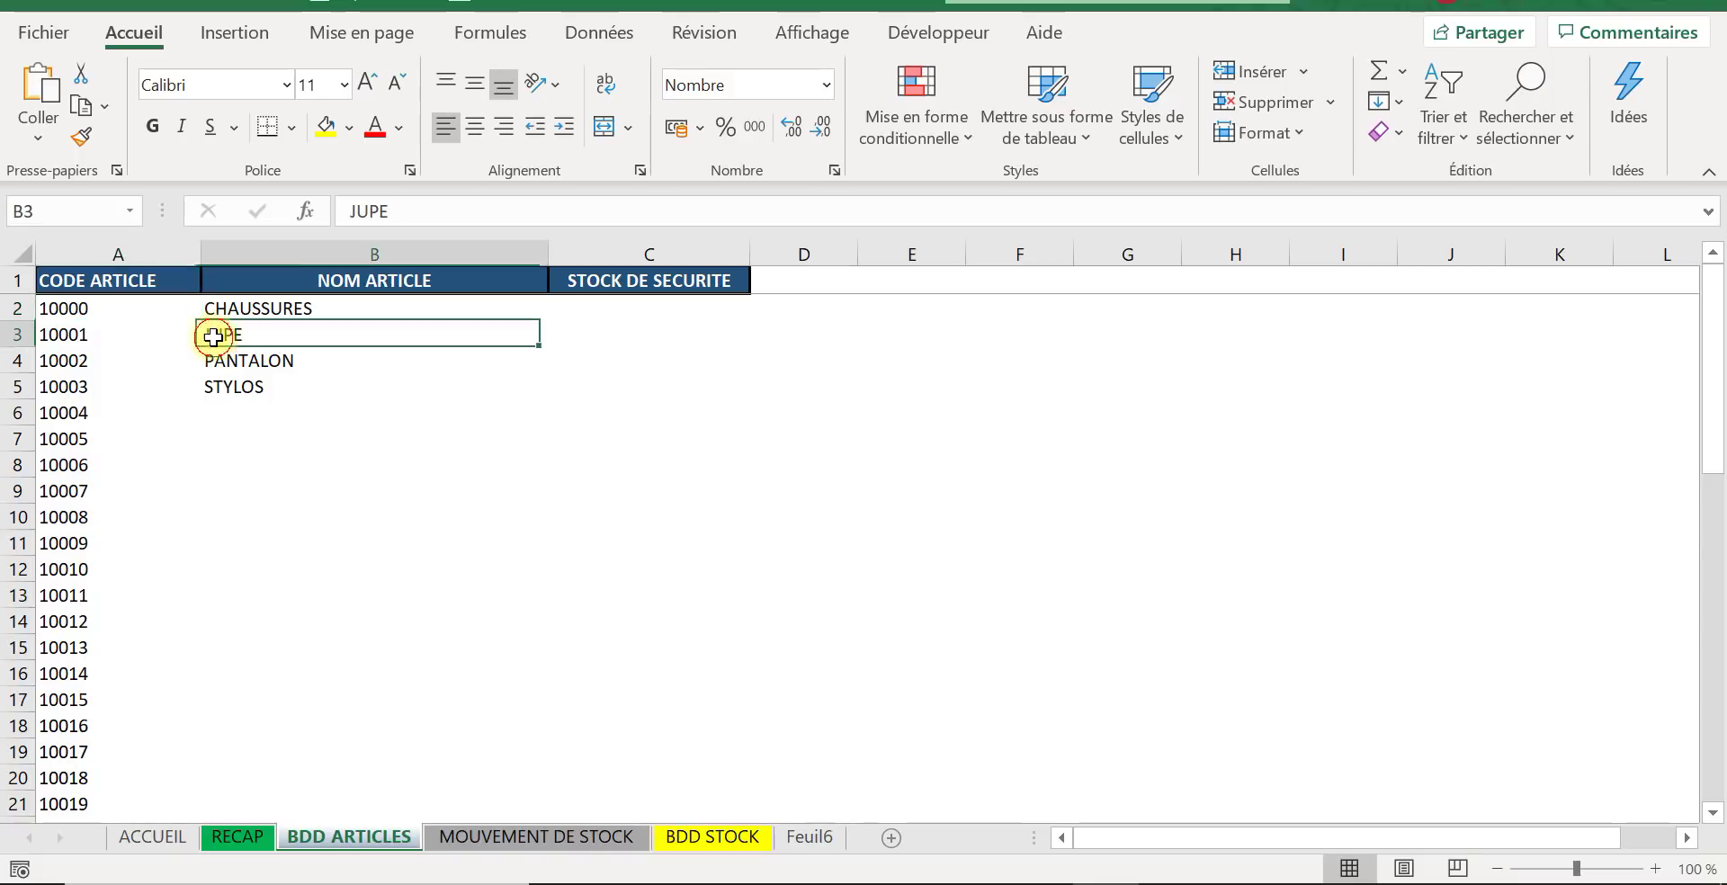
left_click(84, 335)
left_click(80, 396)
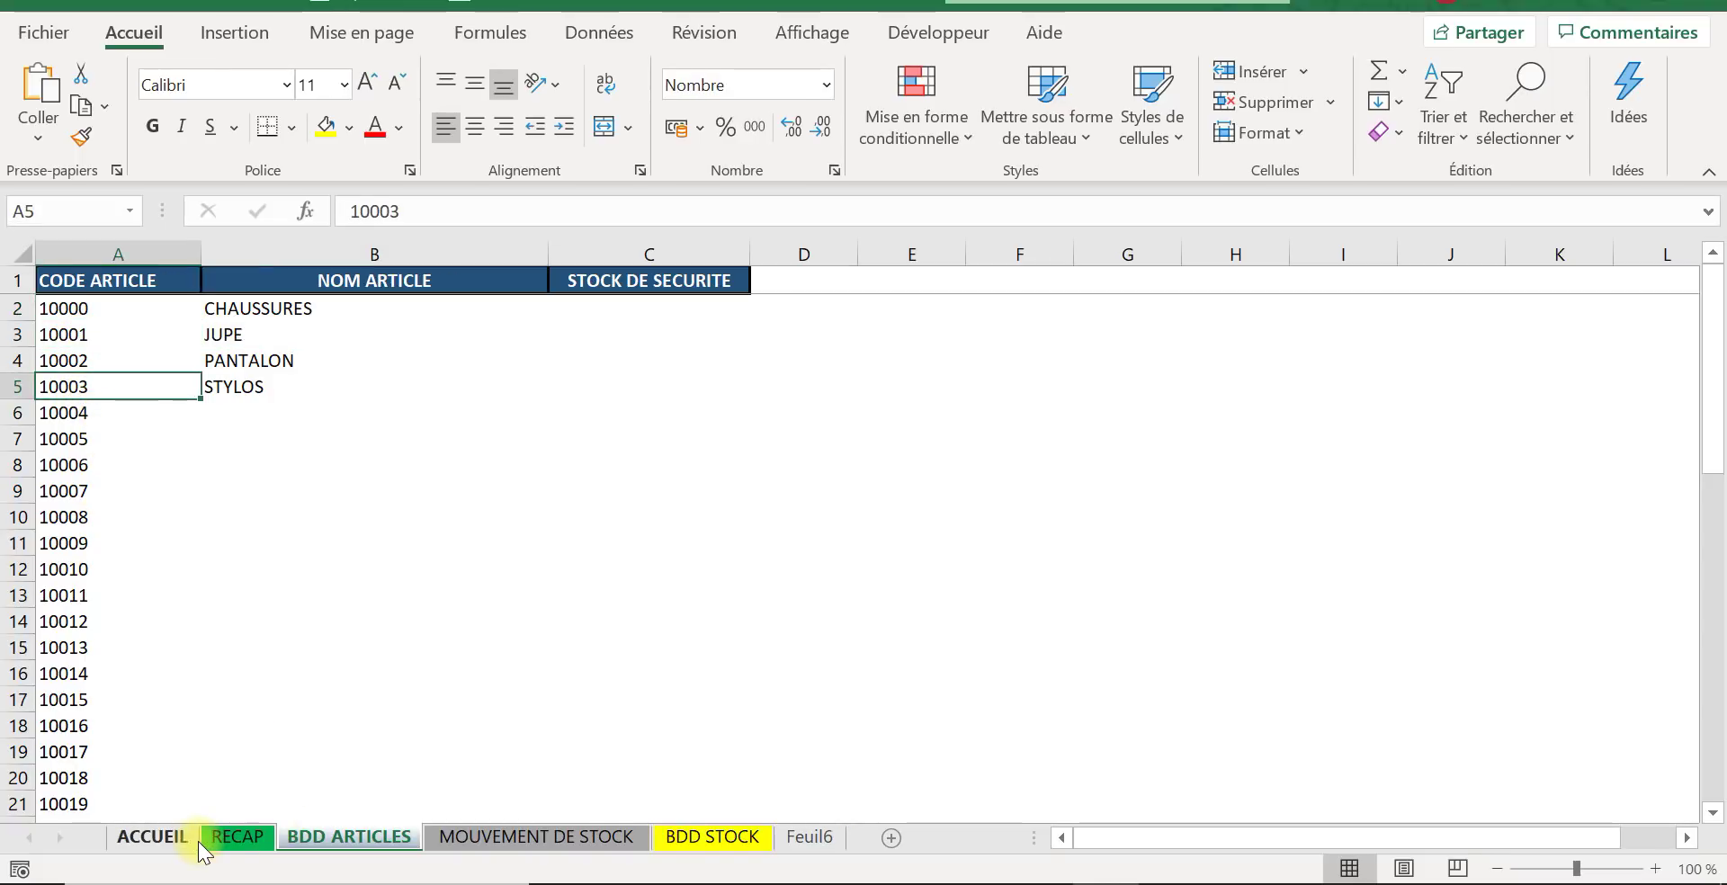
Step: Go through the home sheet to the ACHAT / VENTE entry sheet and enter 01/01/2019 as the first movement's date
key("ctrl+q")
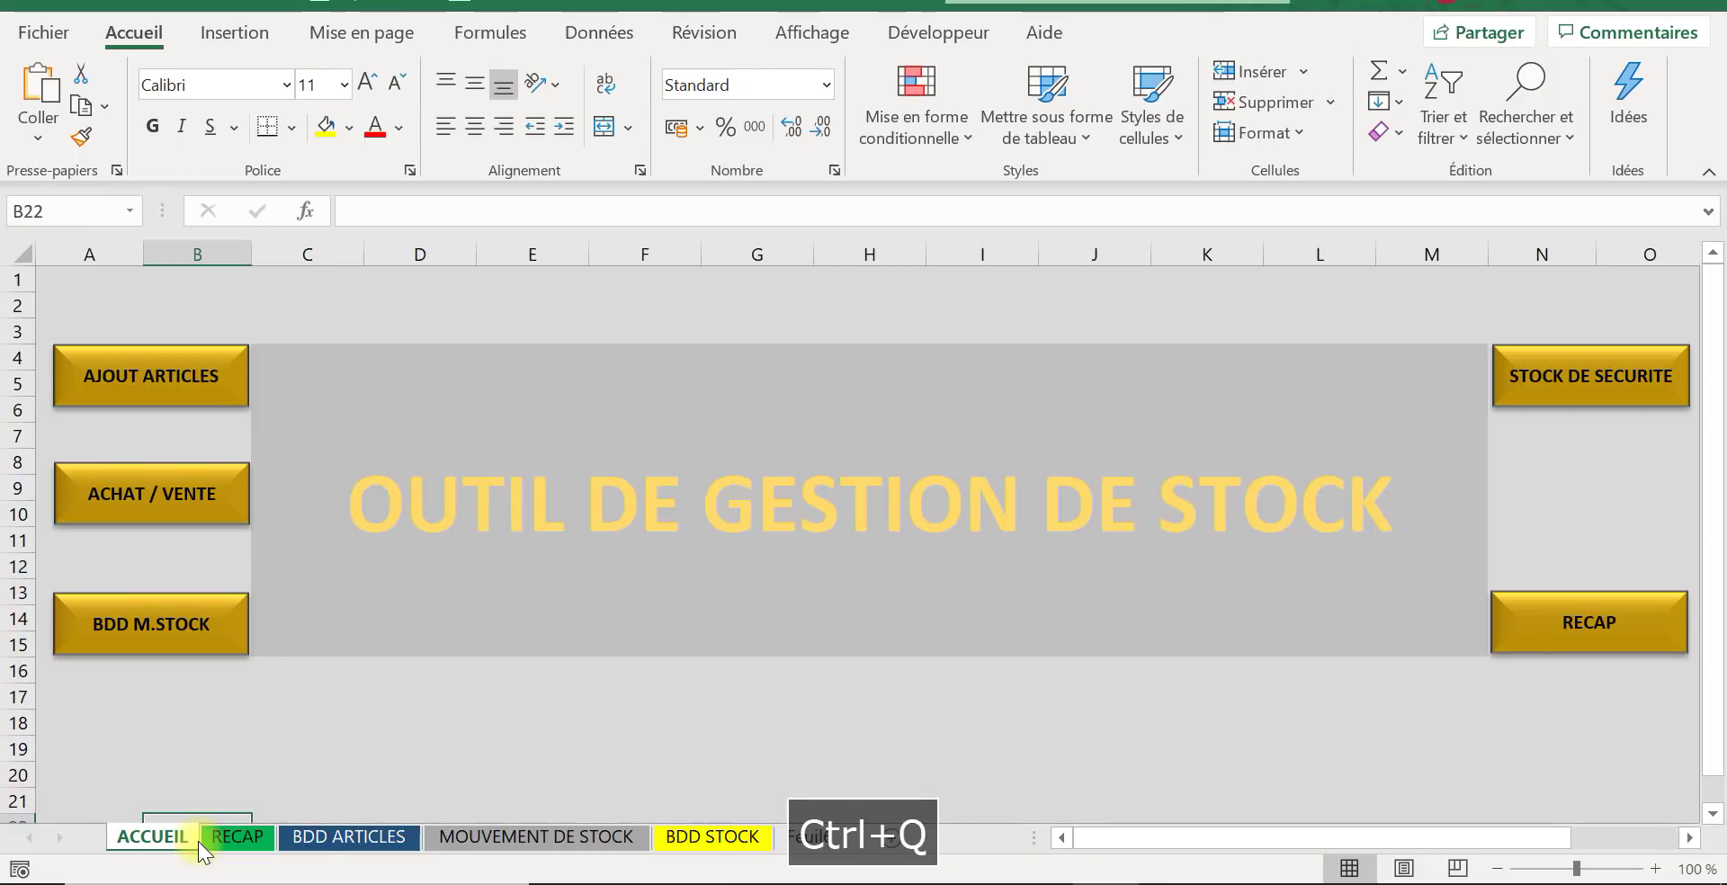
left_click(142, 498)
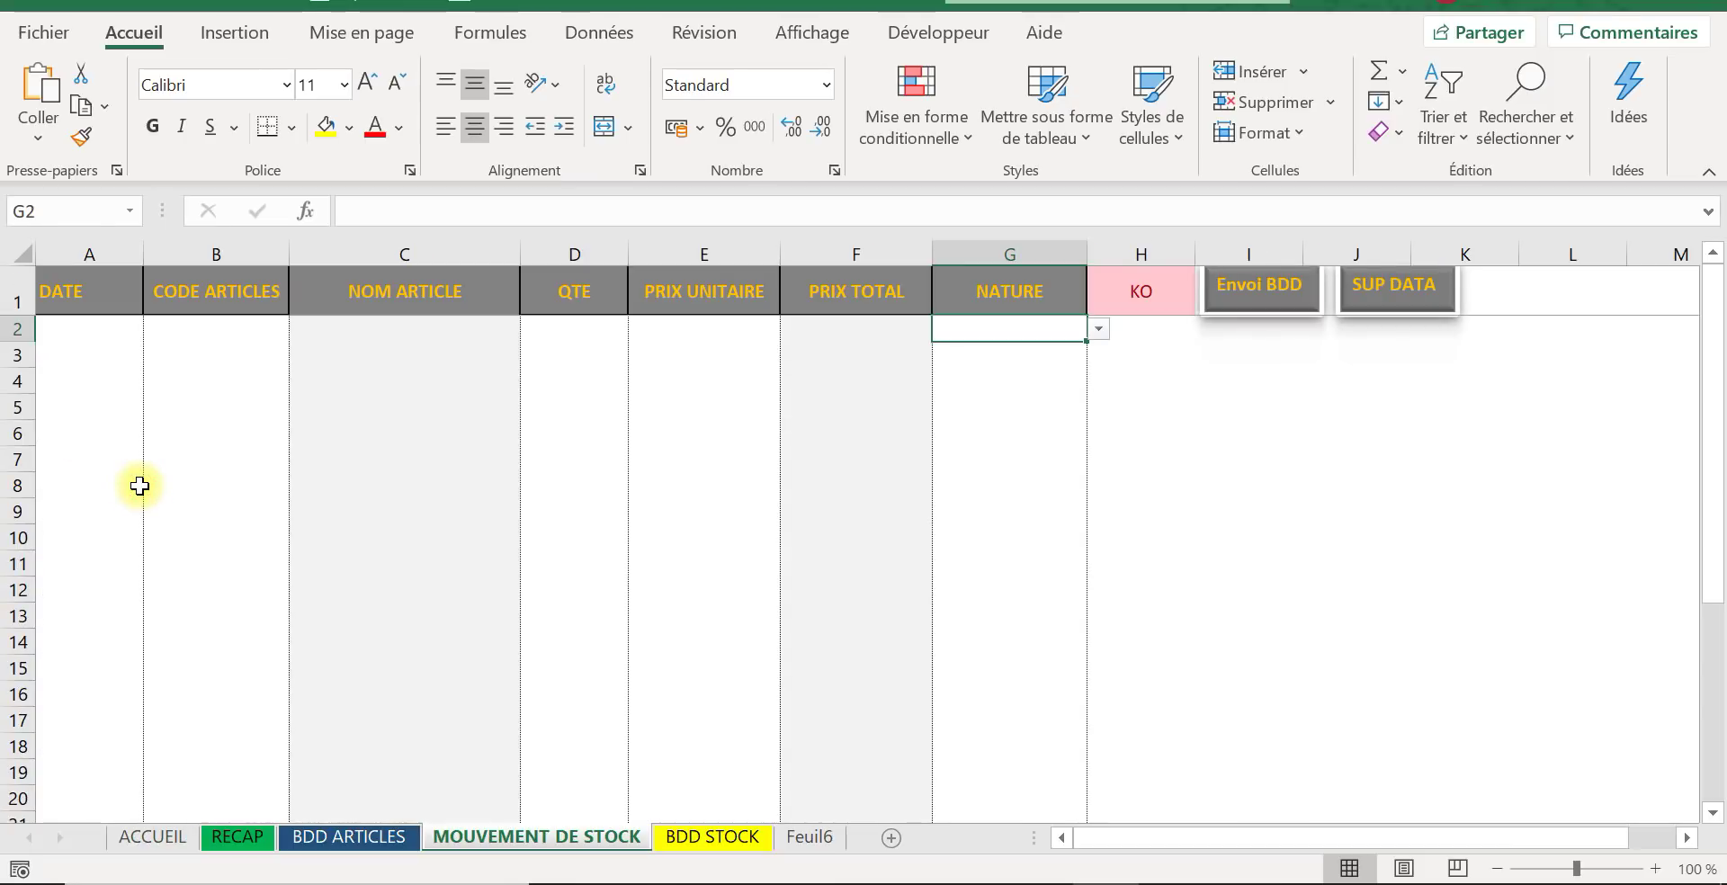
left_click(88, 331)
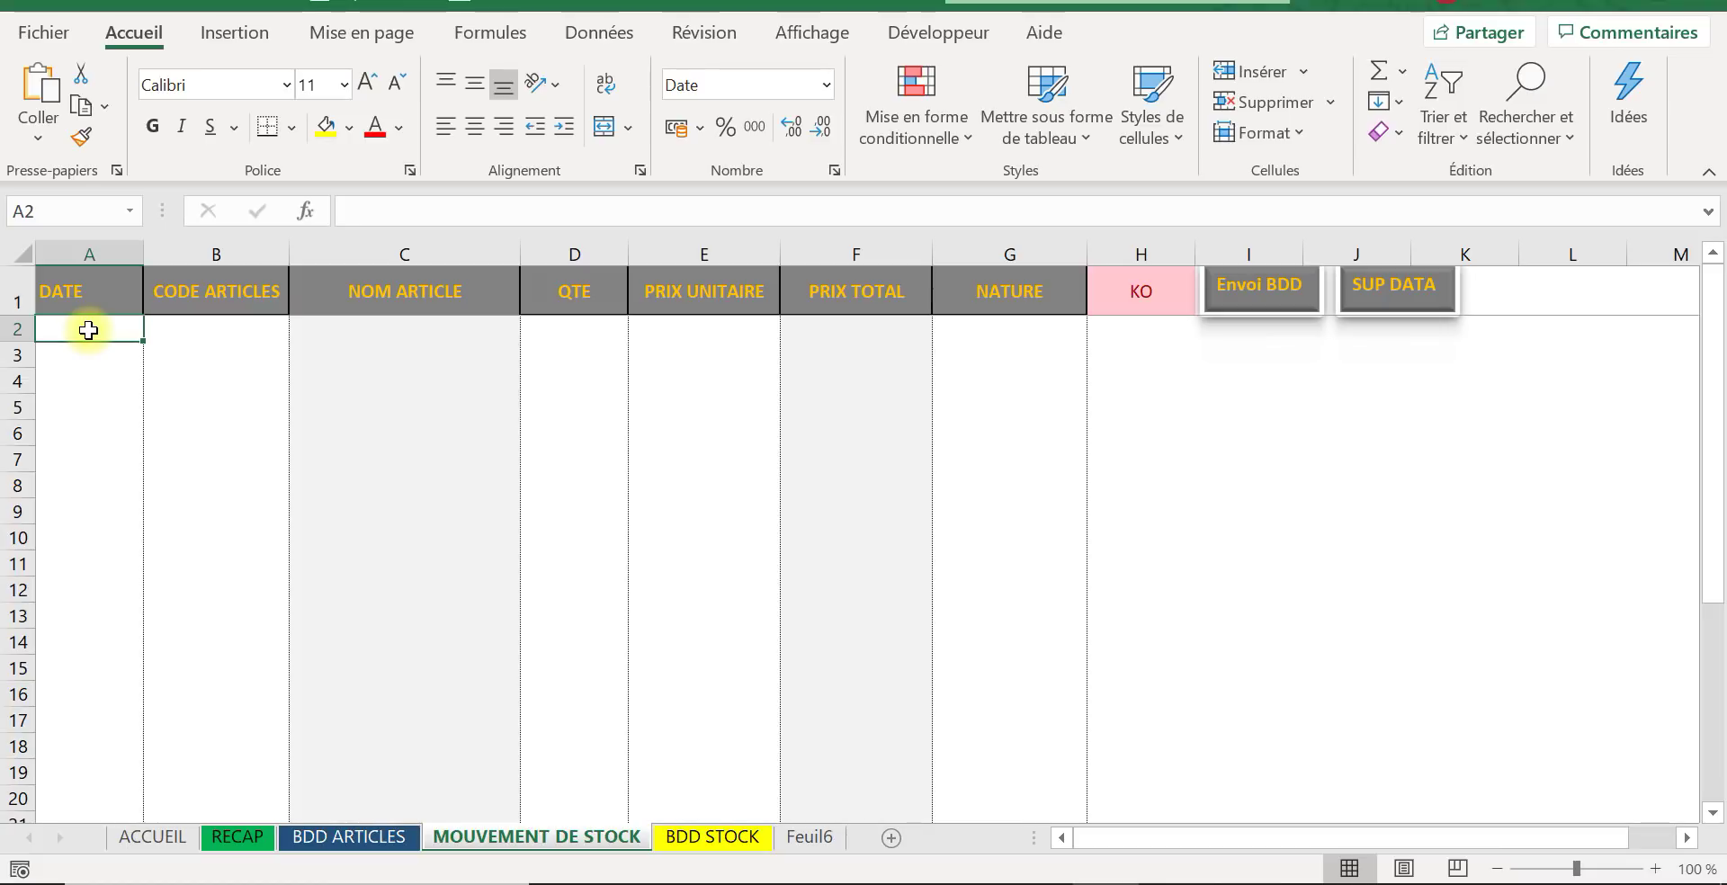
type("01.")
key("BackSpace")
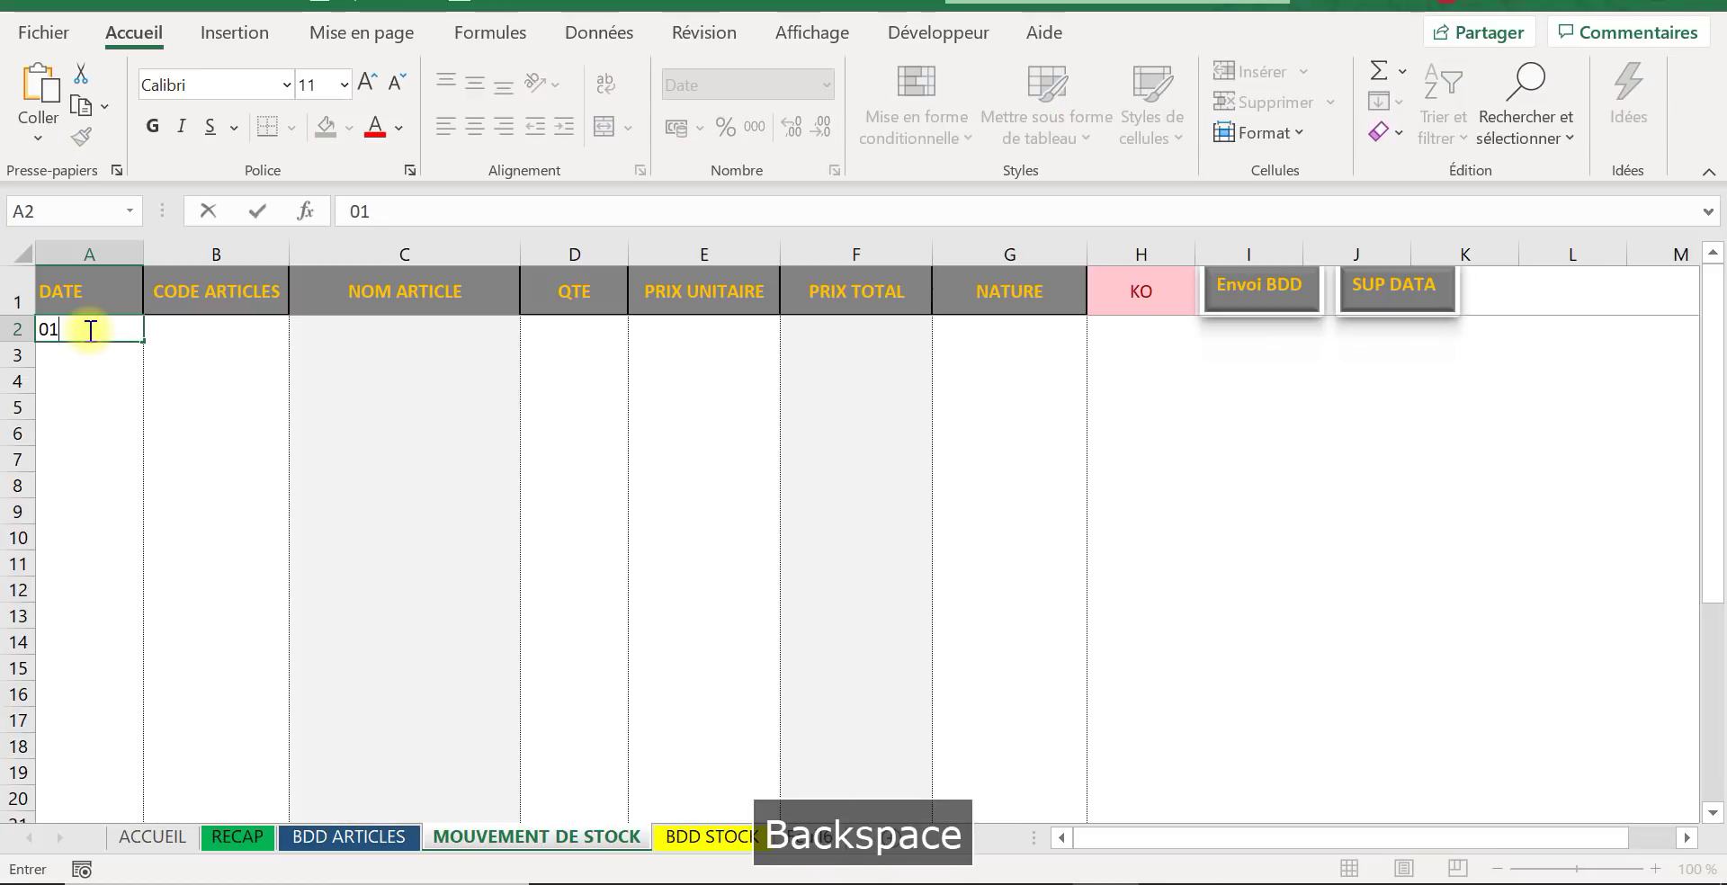
type("/01")
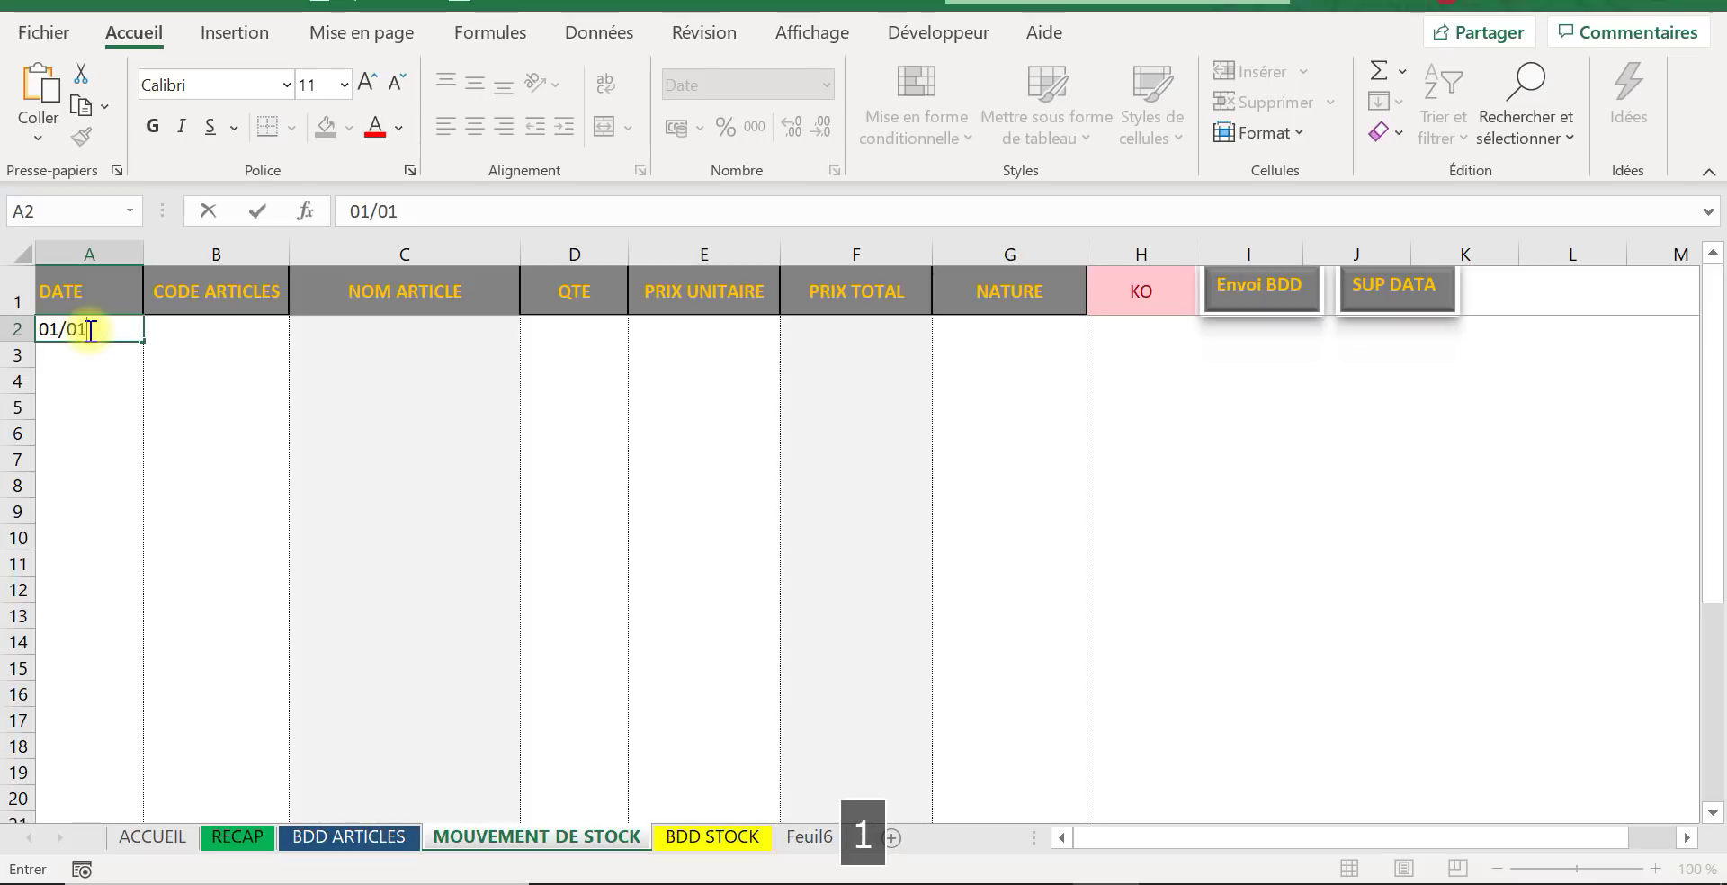
type("/2019")
key("Tab")
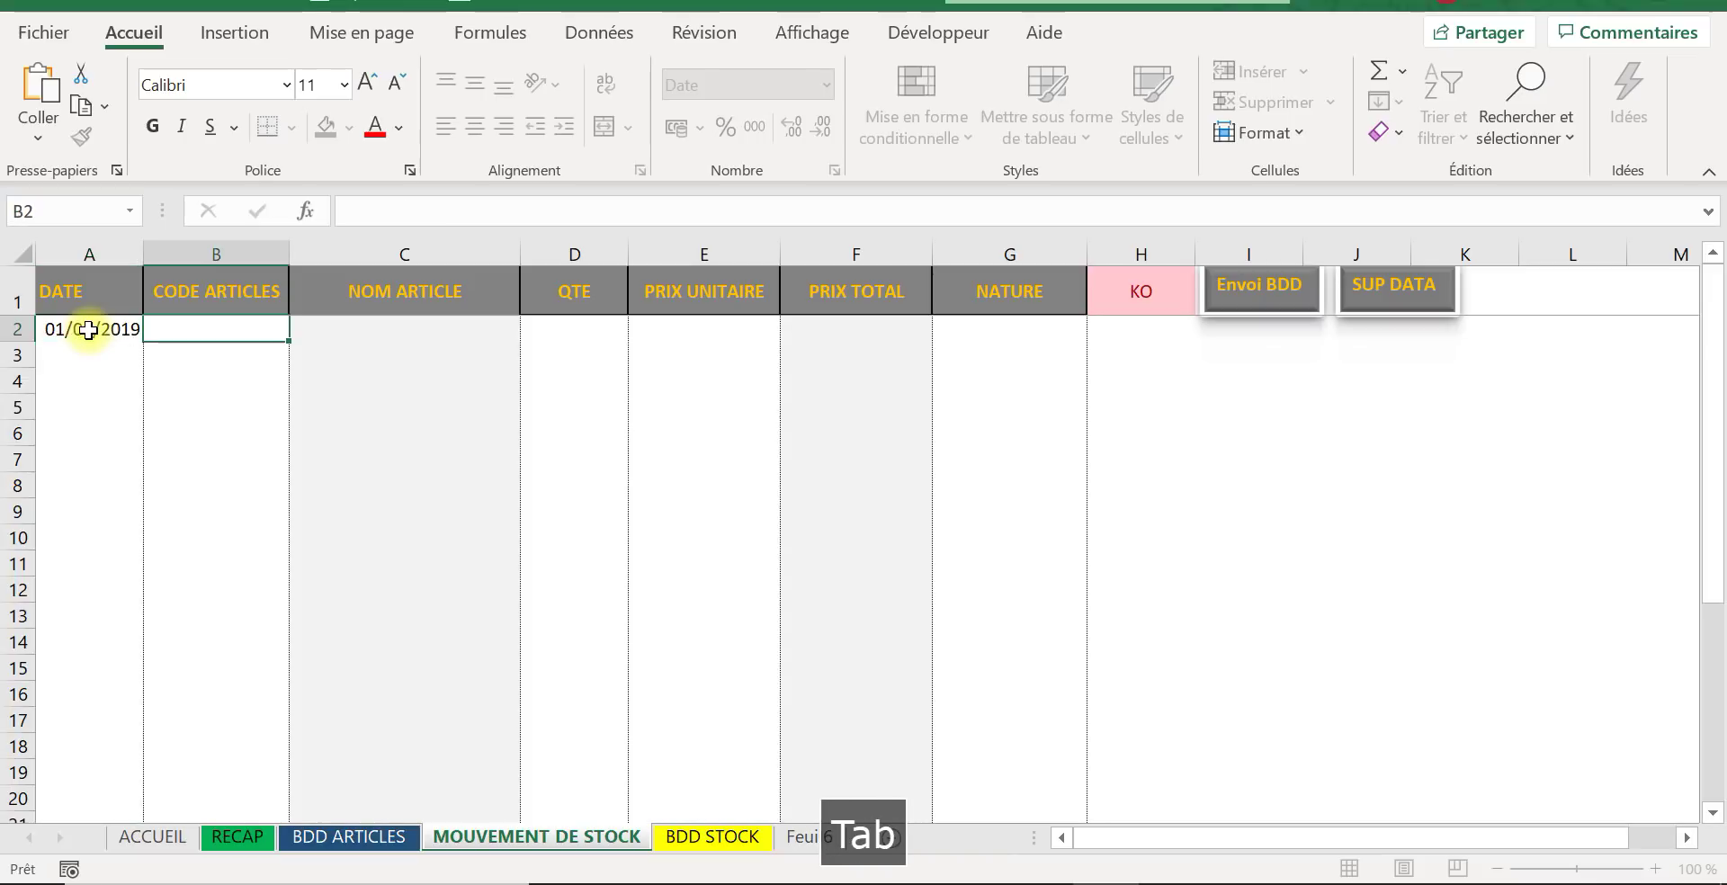
Step: Complete the first movement with article code 10000, quantity 1000 and unit price 5
type("100")
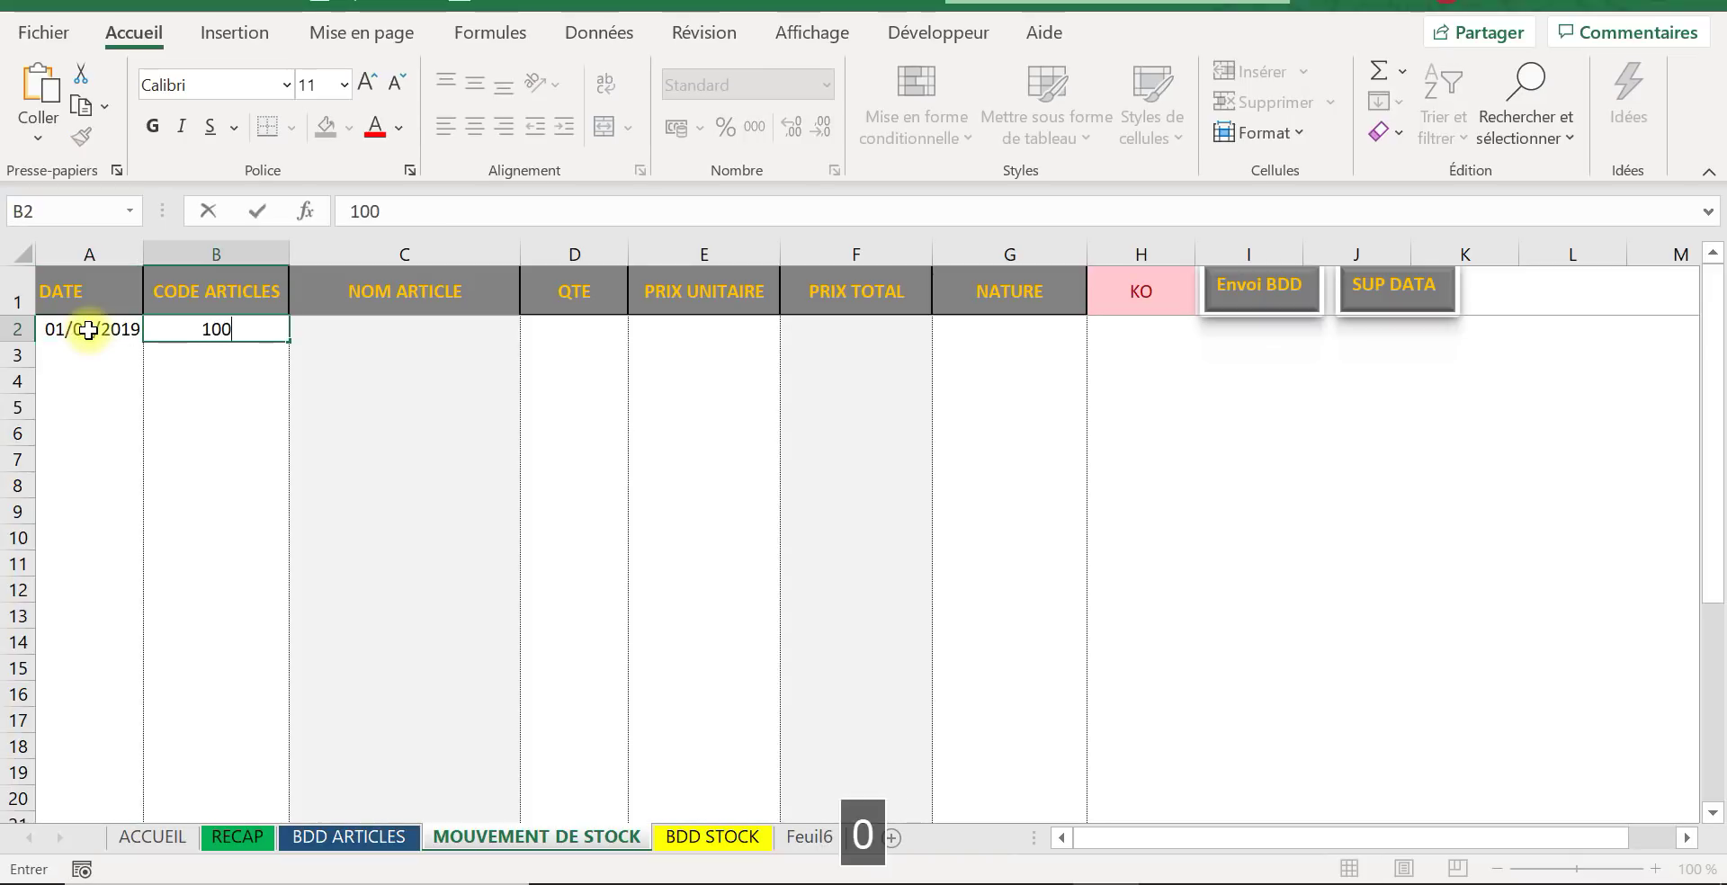
type("00")
key("Tab")
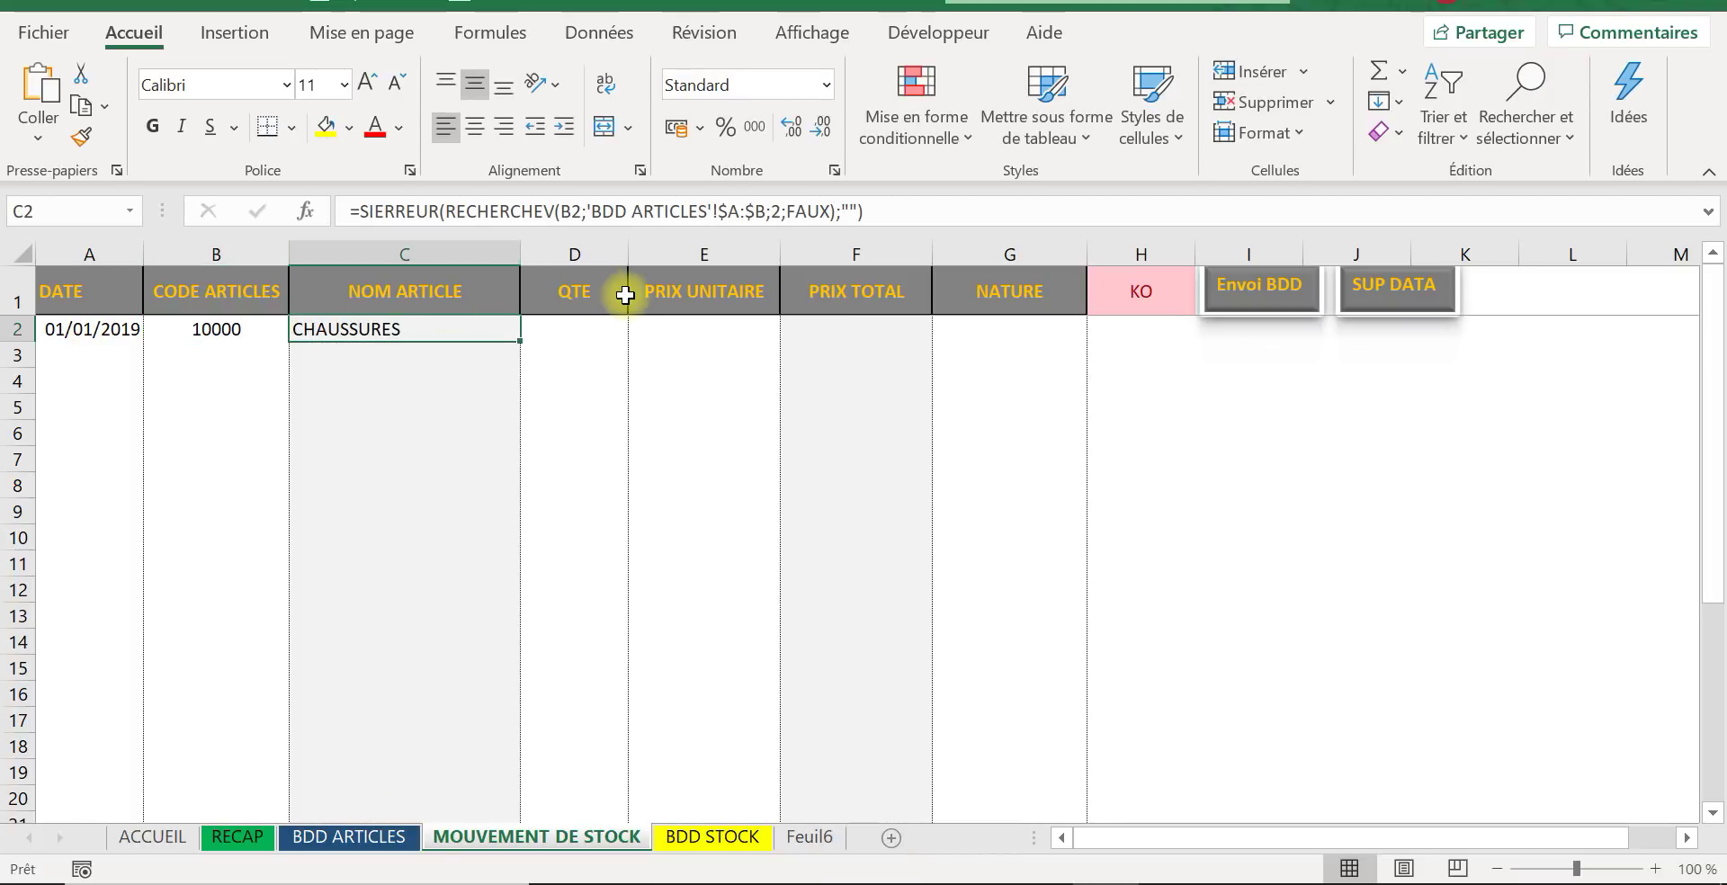
key("Tab")
type("1000")
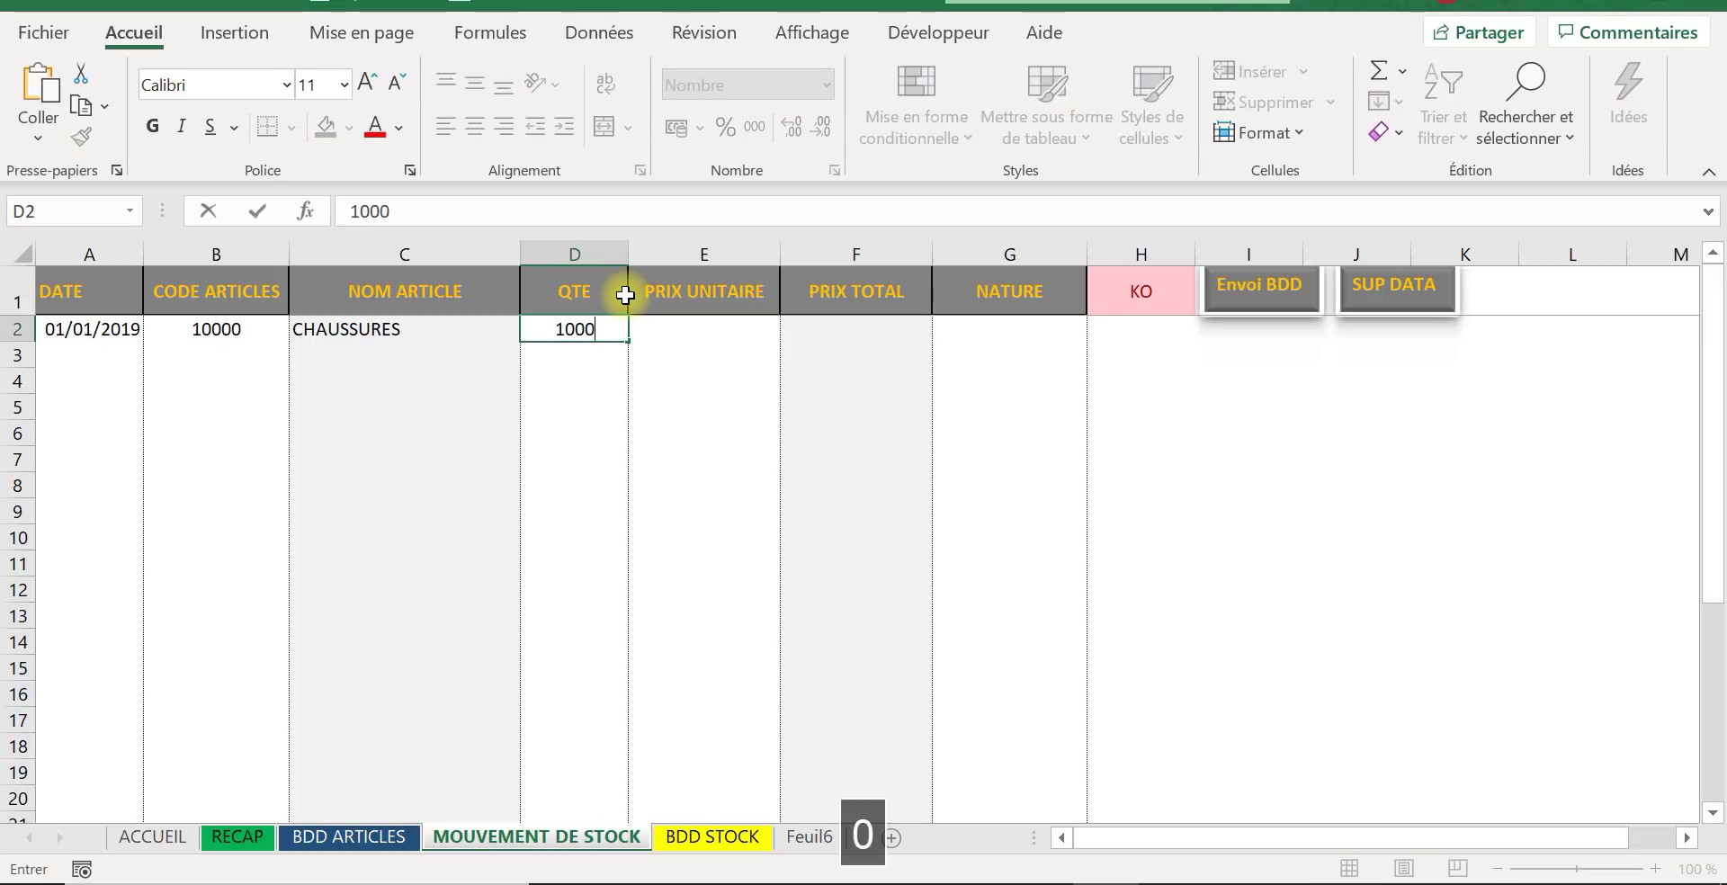
key("Tab")
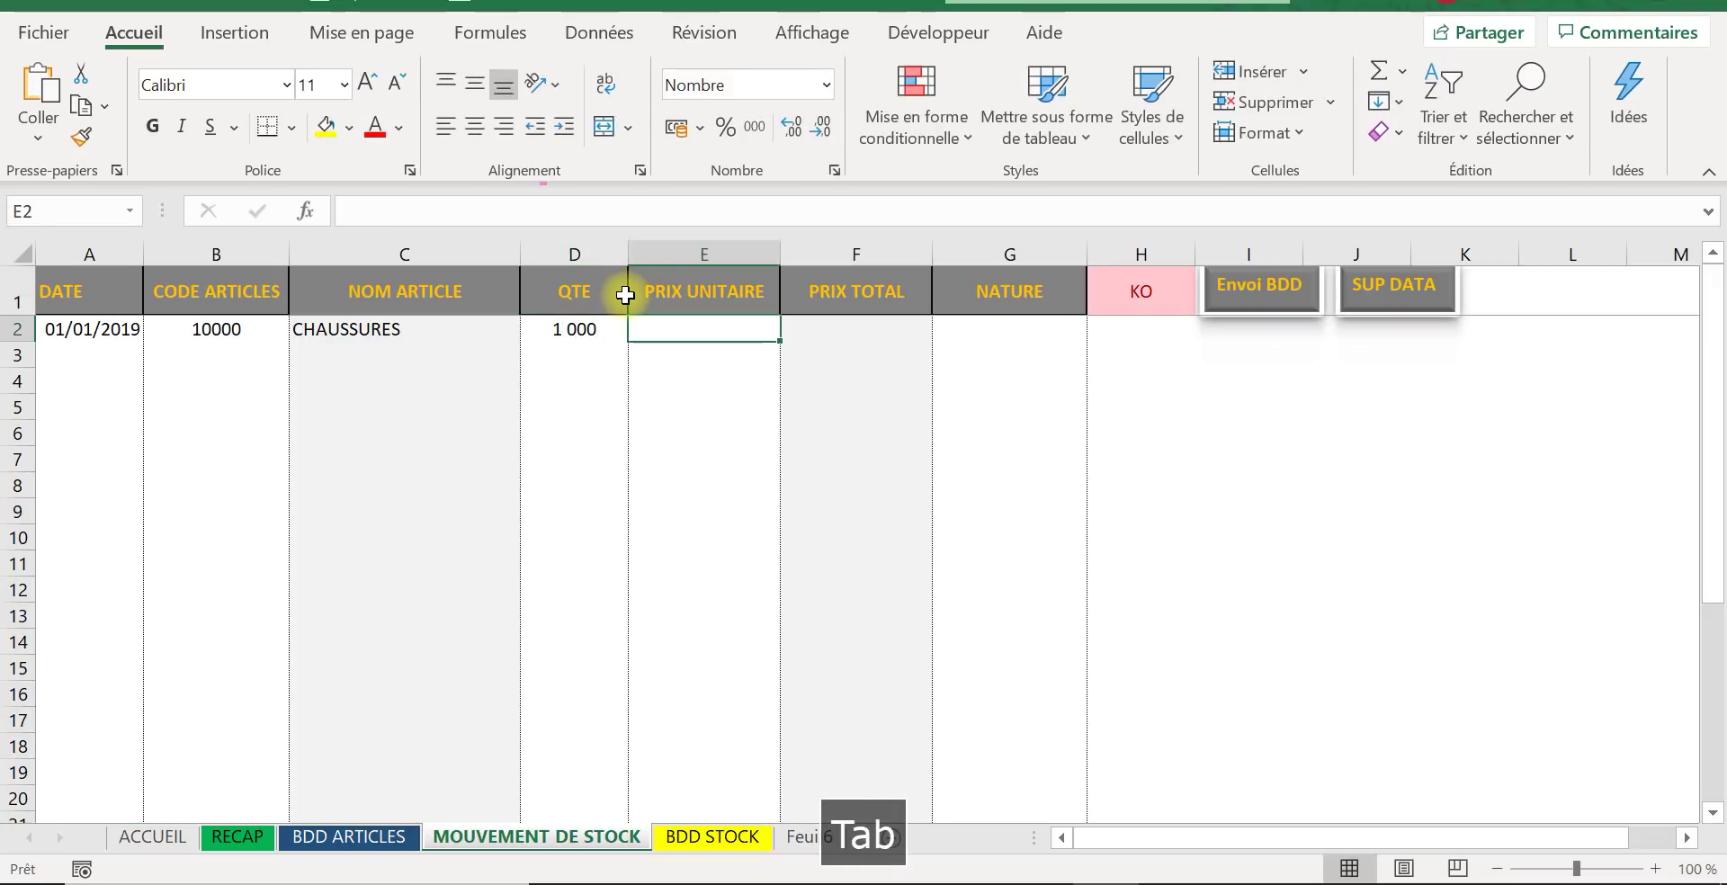
type("5")
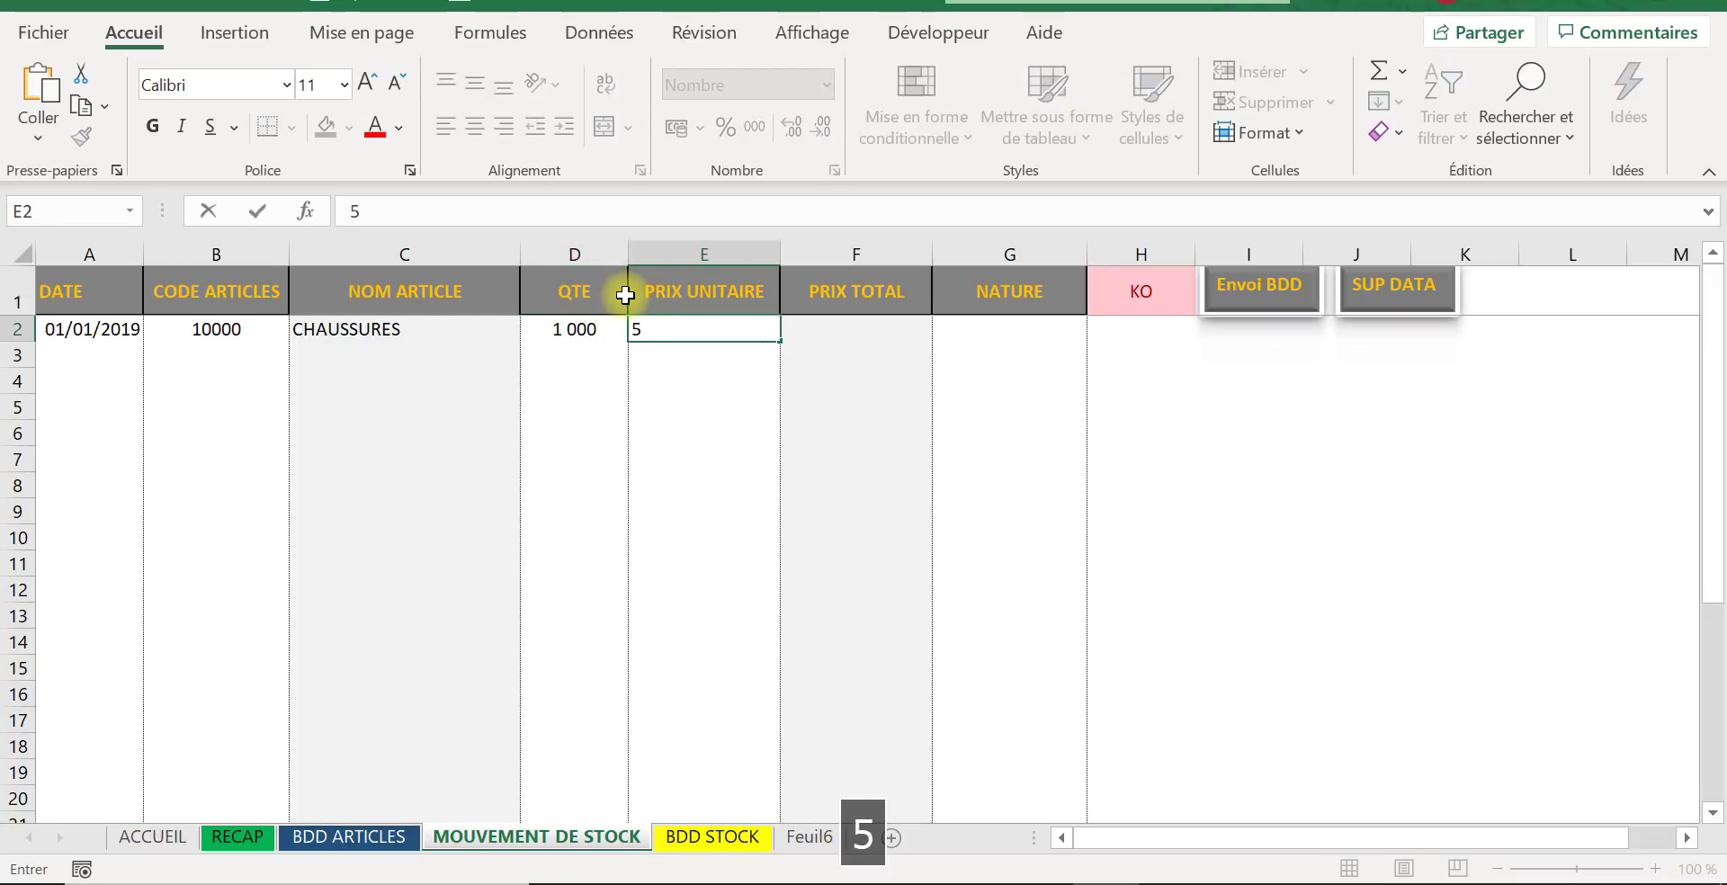
key("Tab")
key("Tab")
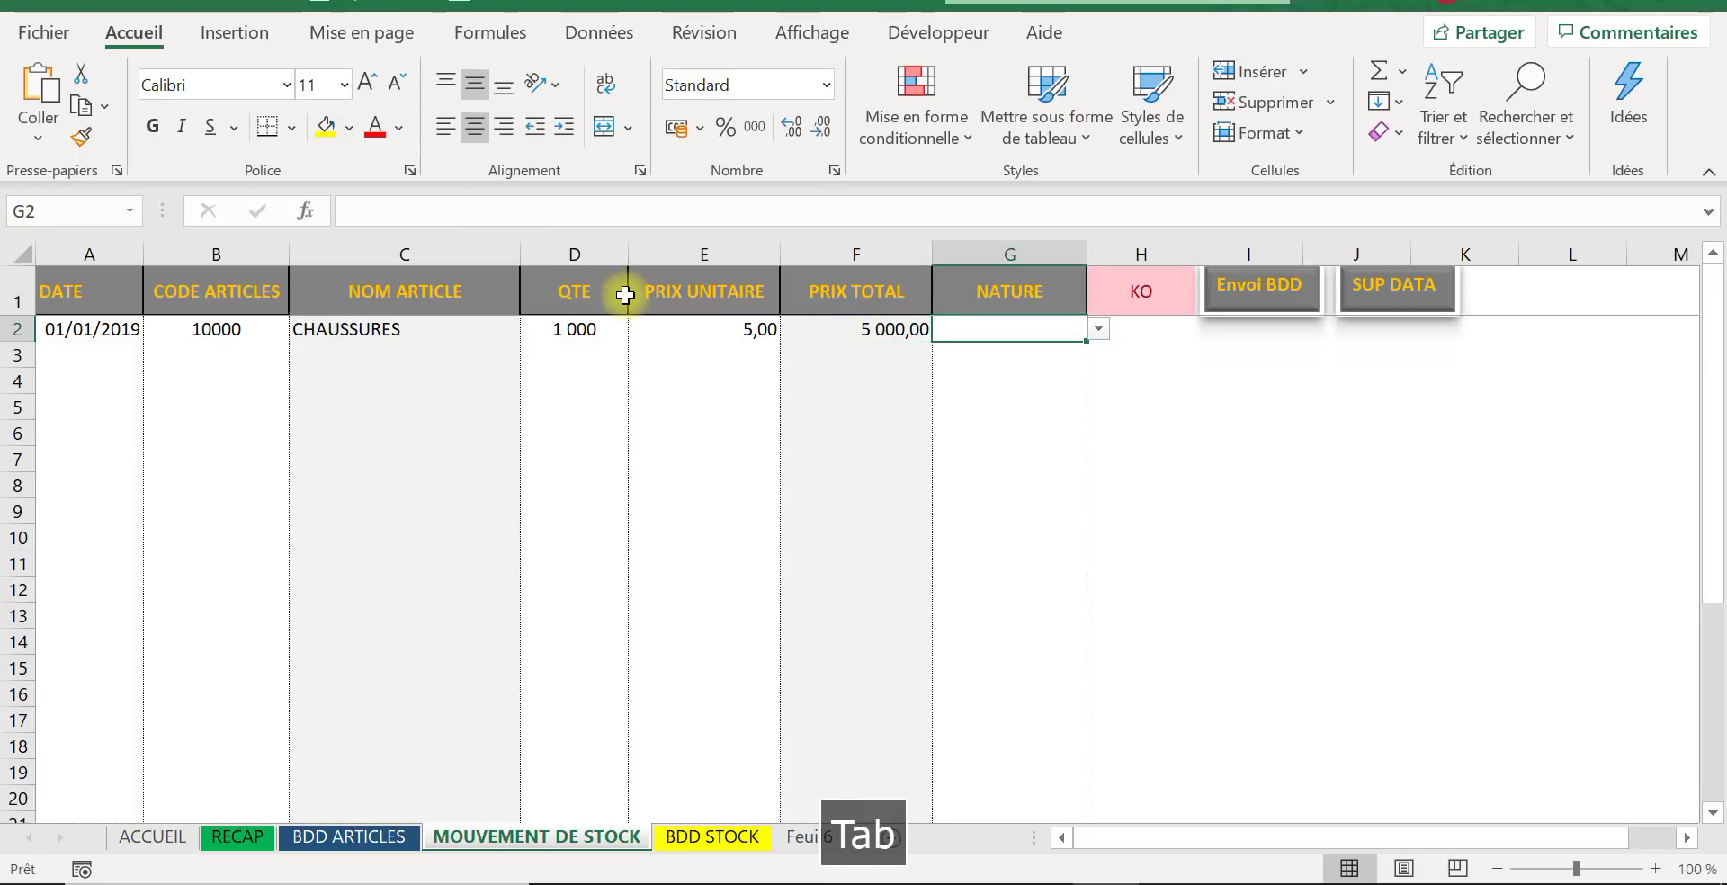
left_click(1096, 329)
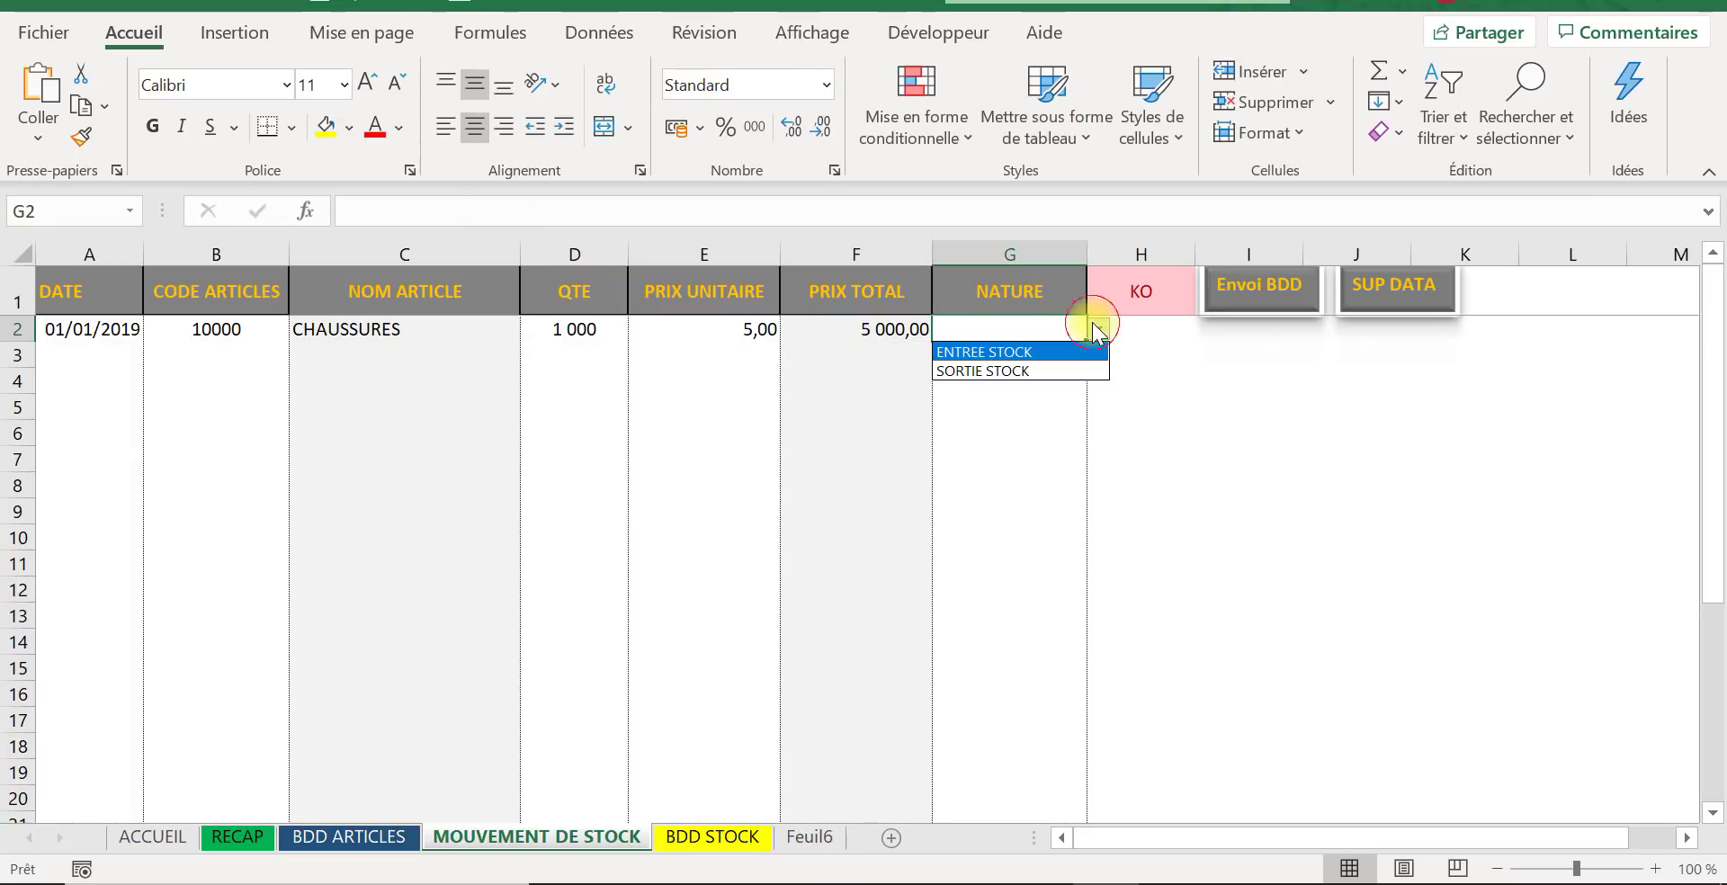
left_click(1077, 352)
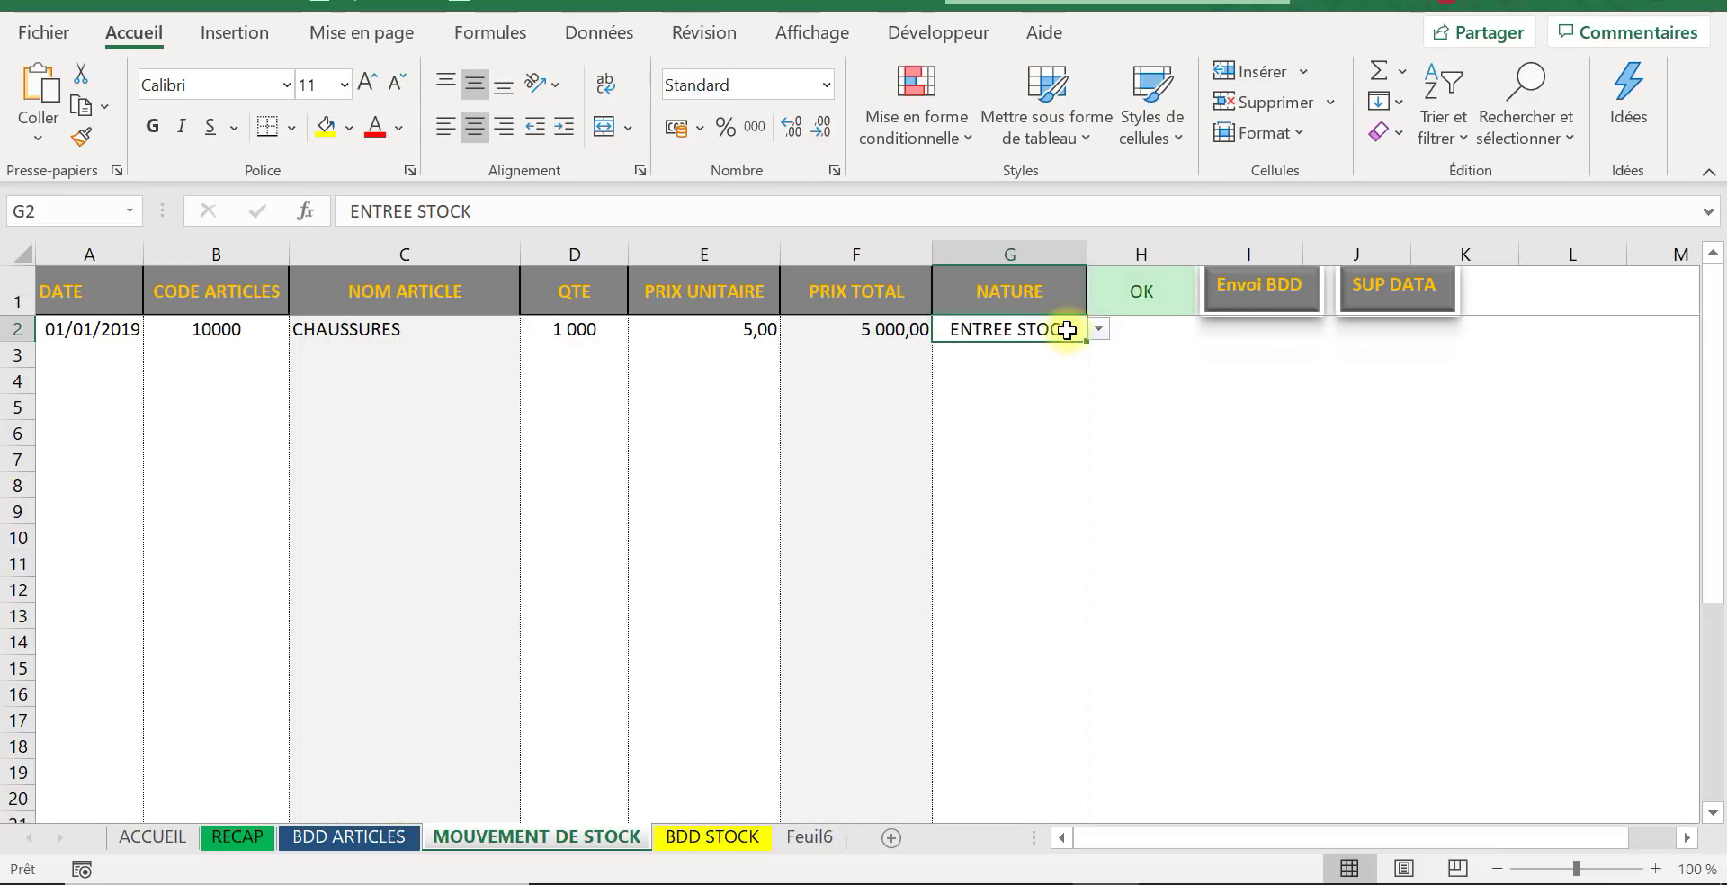
key("Delete")
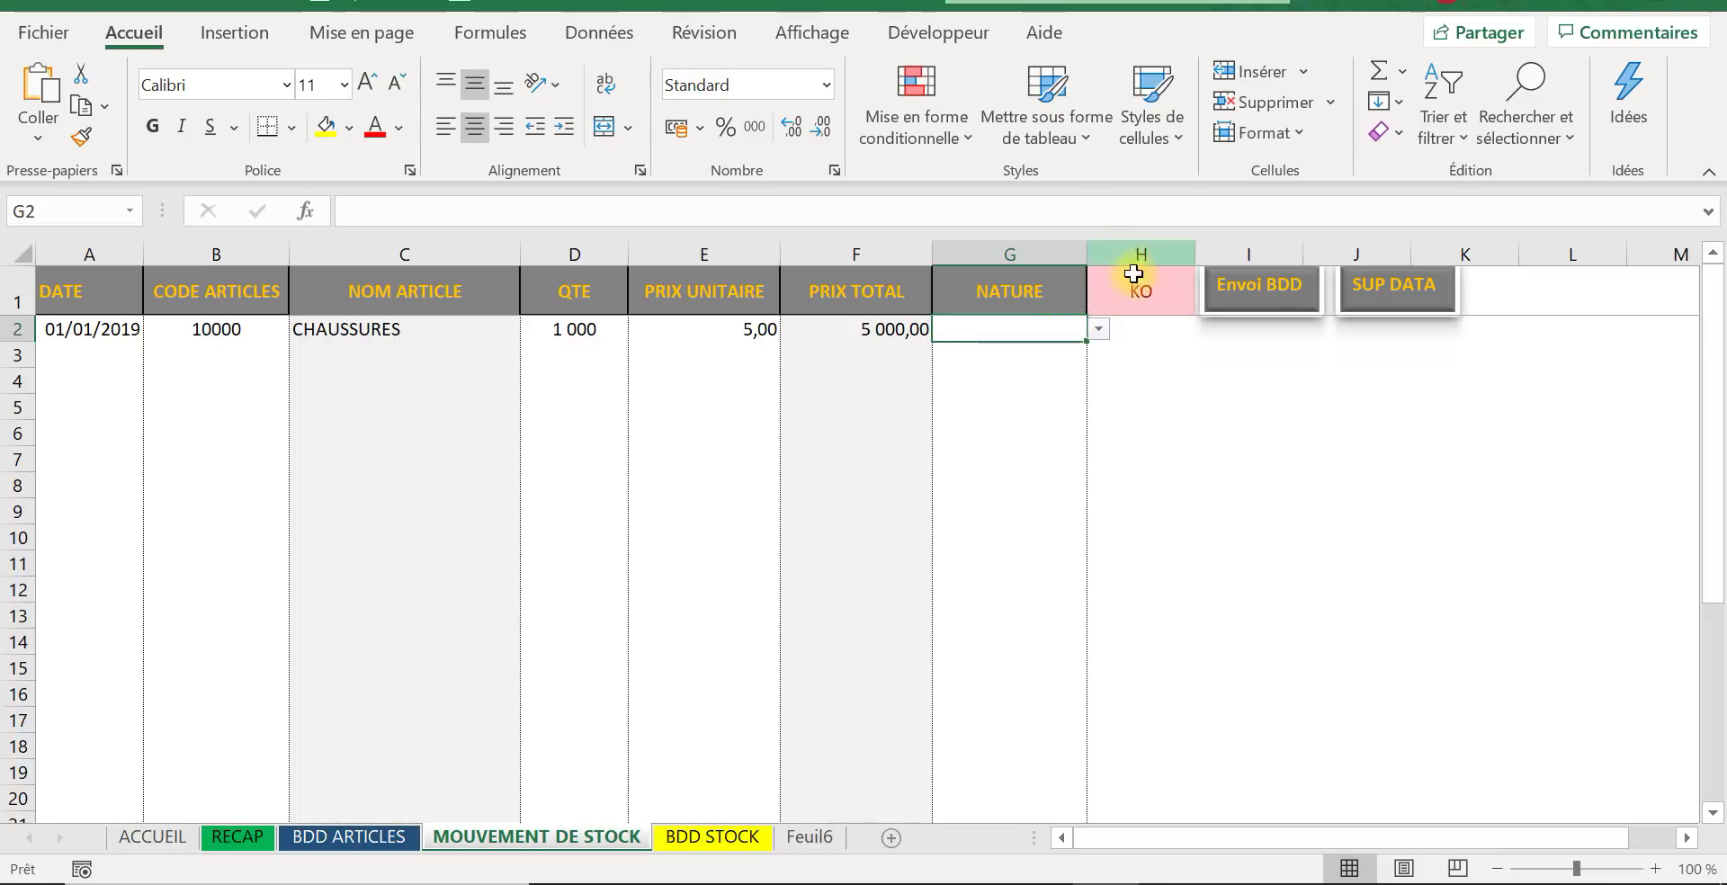
Step: Set the nature of the CHAUSSURES movement to ENTREE STOCK
left_click(1099, 329)
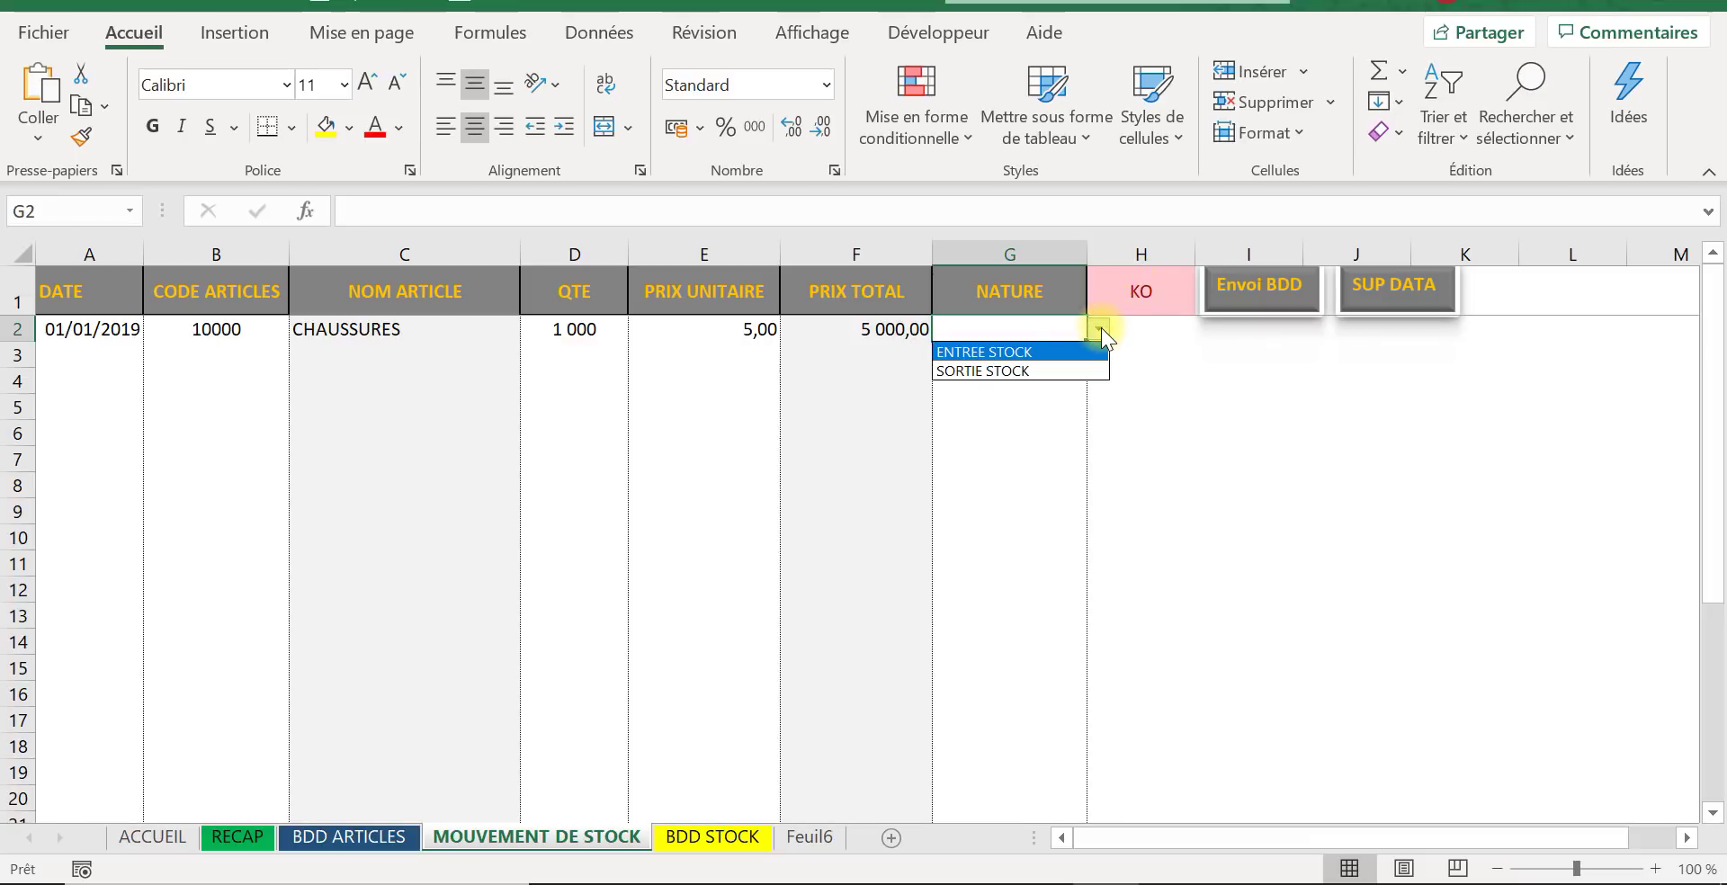
left_click(1072, 353)
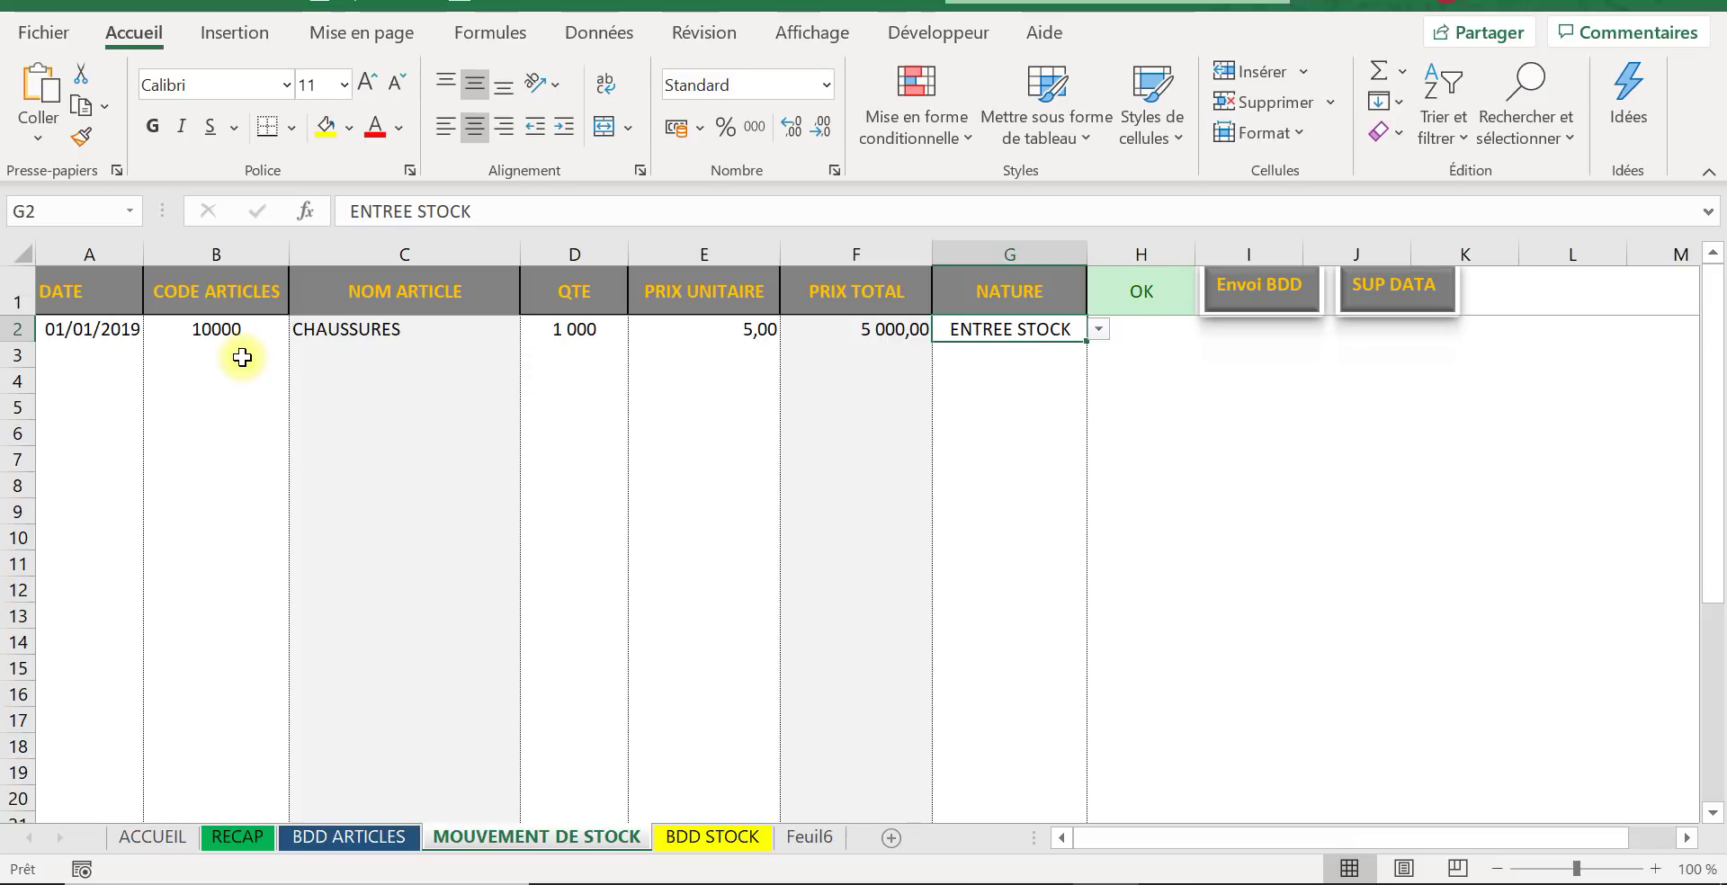
Step: Start the second movement by filling the date down to 02/01/2019 and entering article code 10001
left_click(94, 357)
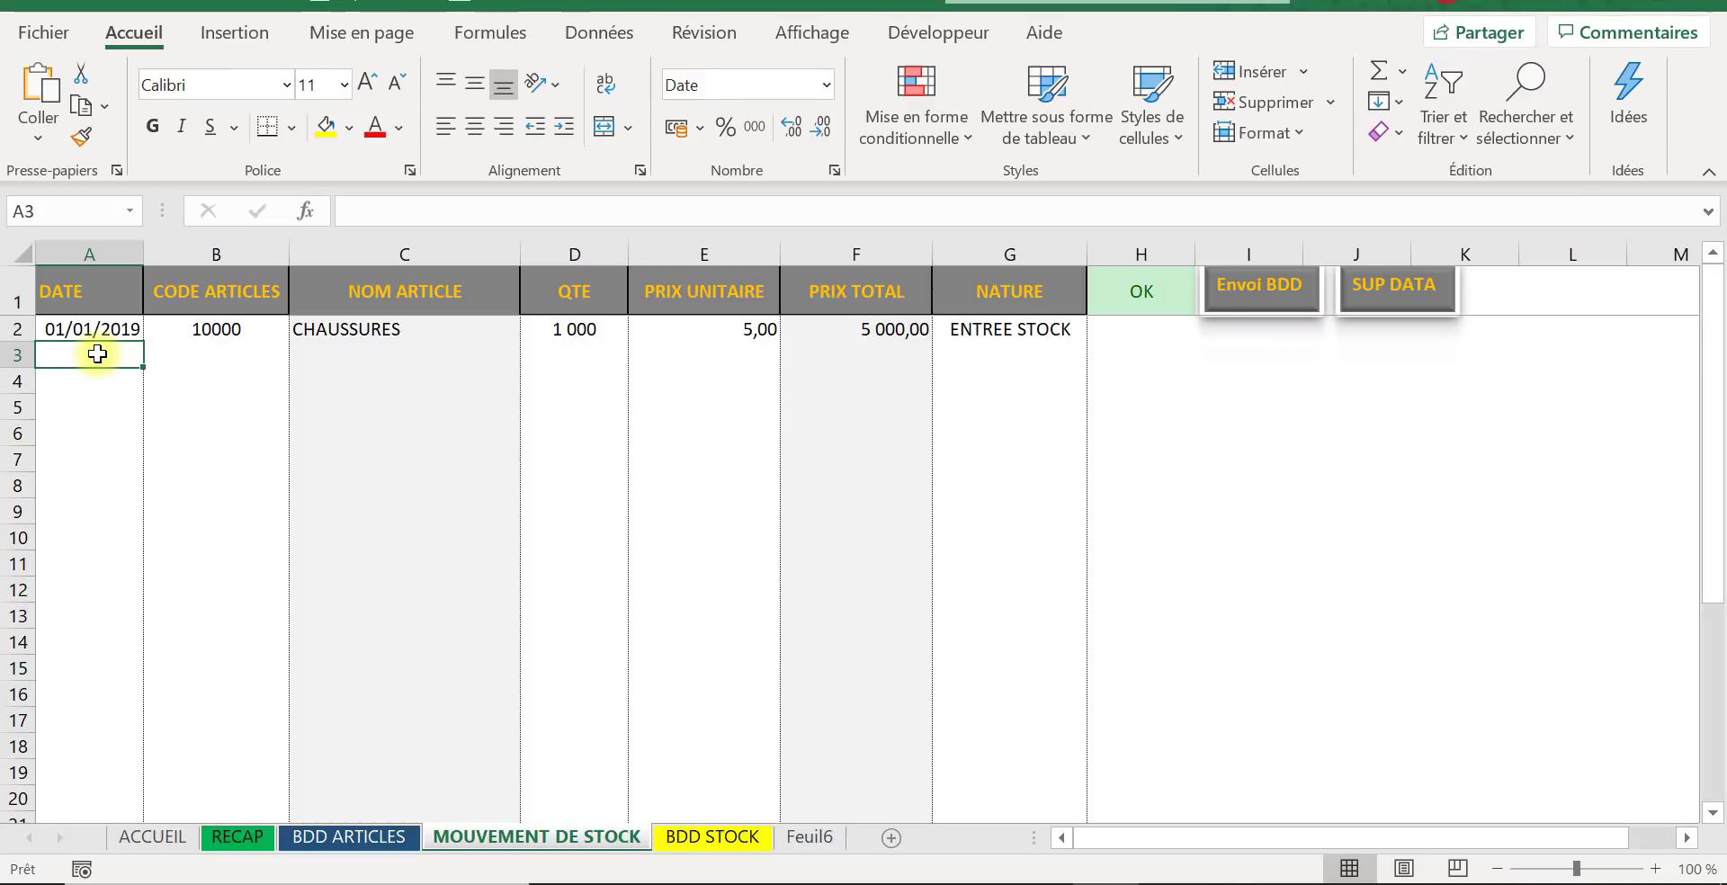
left_click(102, 334)
left_click_drag(142, 341, 142, 360)
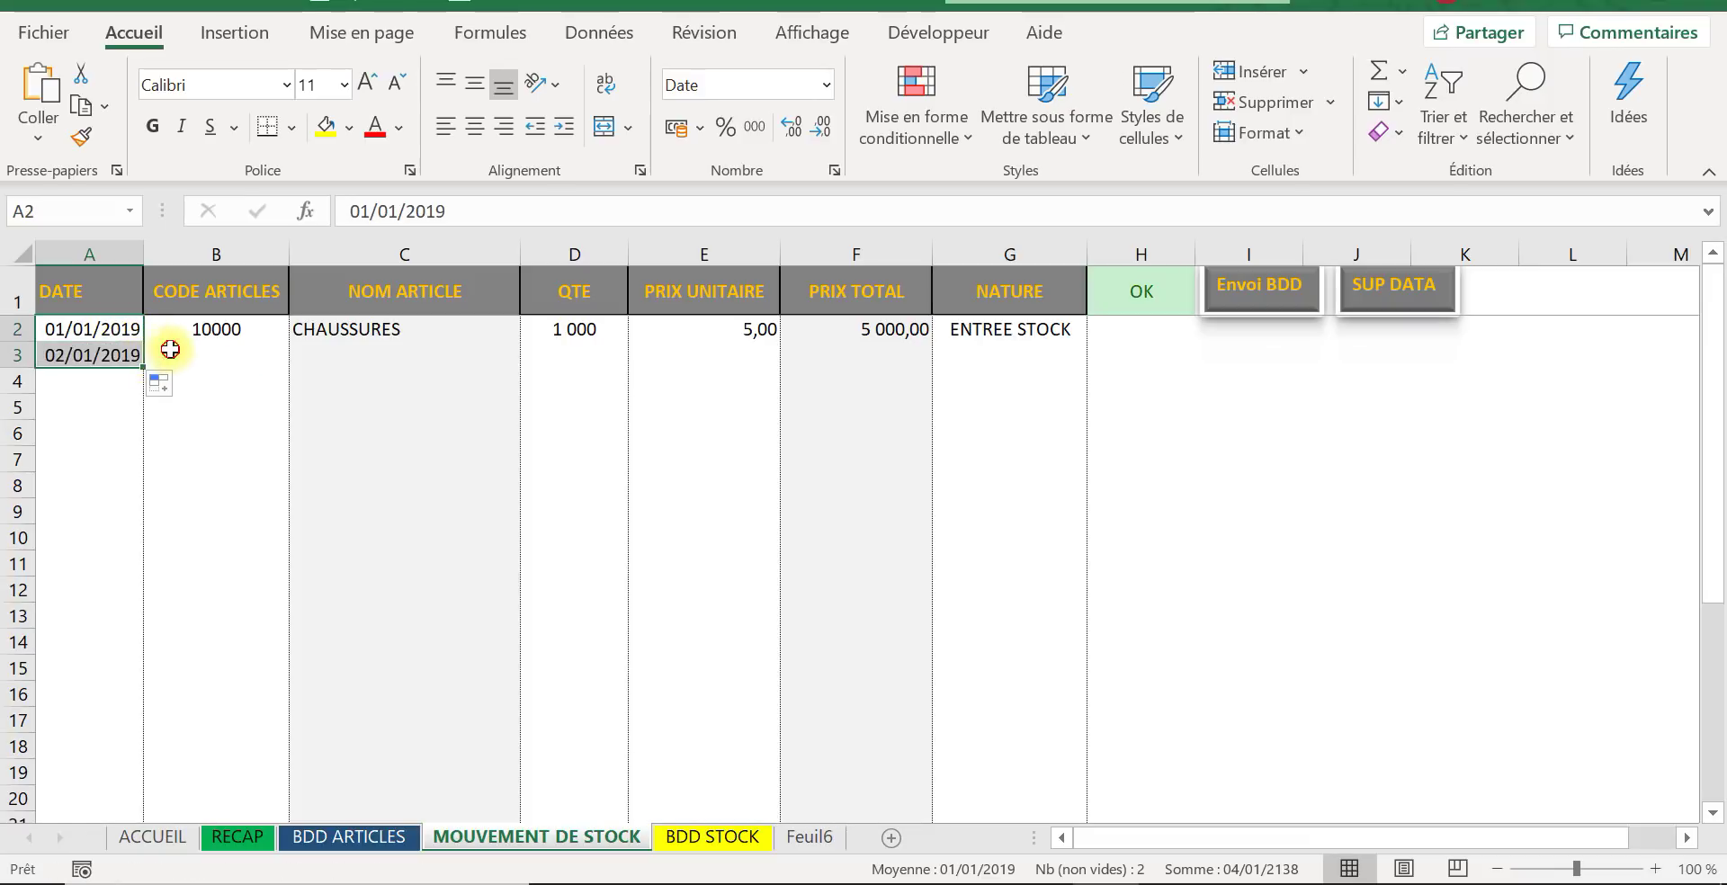
left_click(171, 350)
type("100")
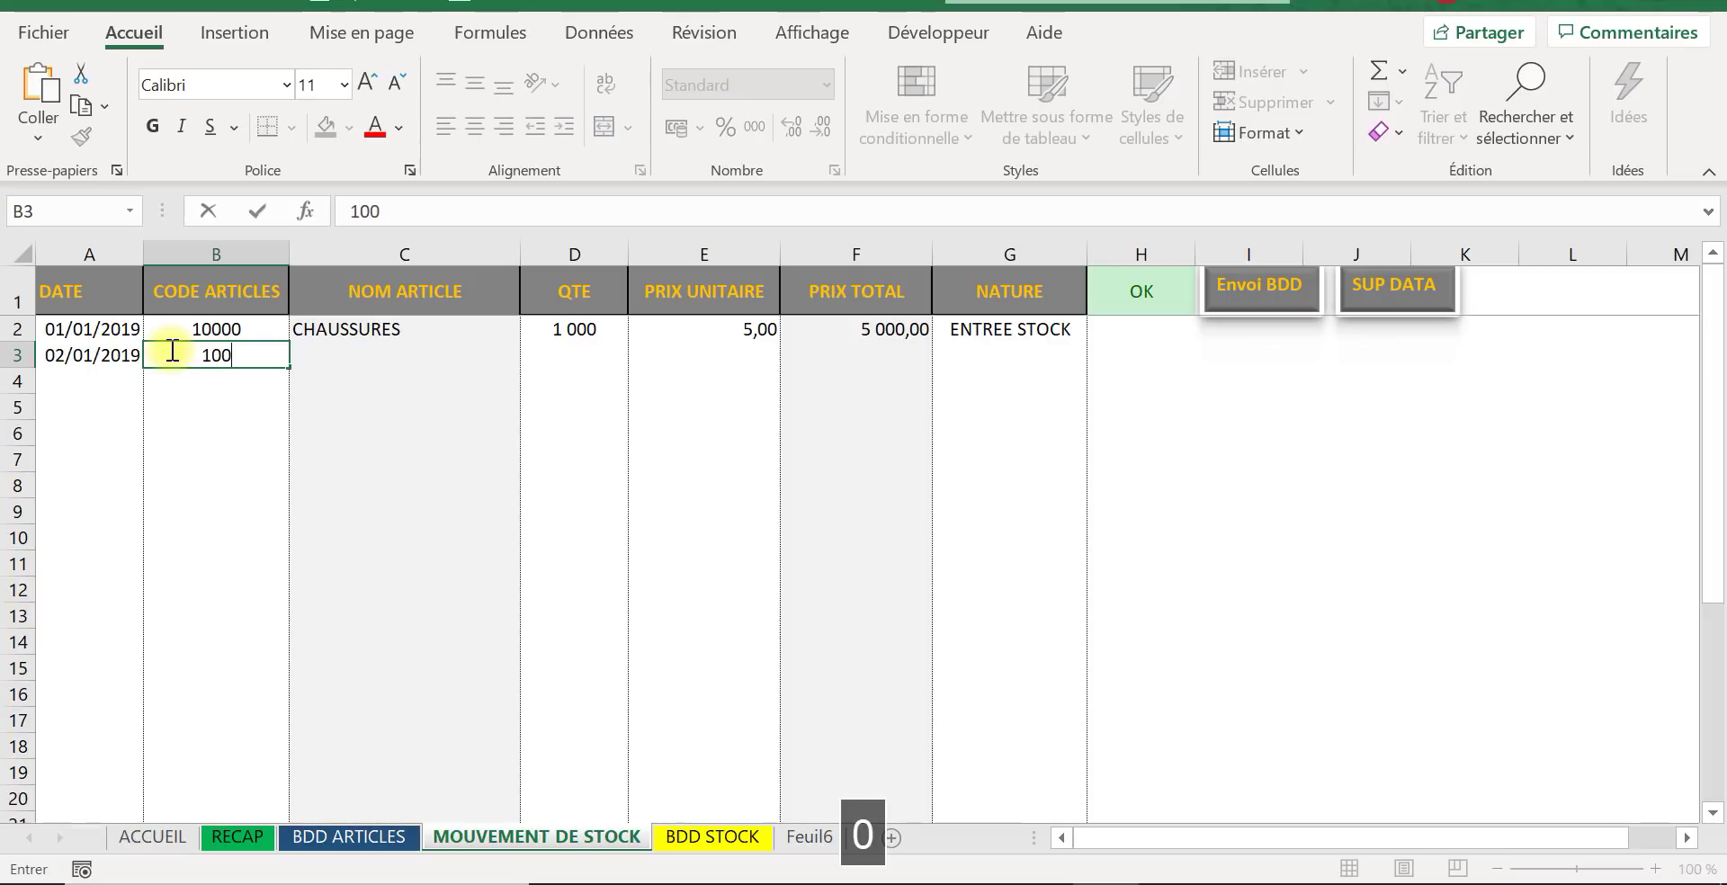
type("01")
key("Tab")
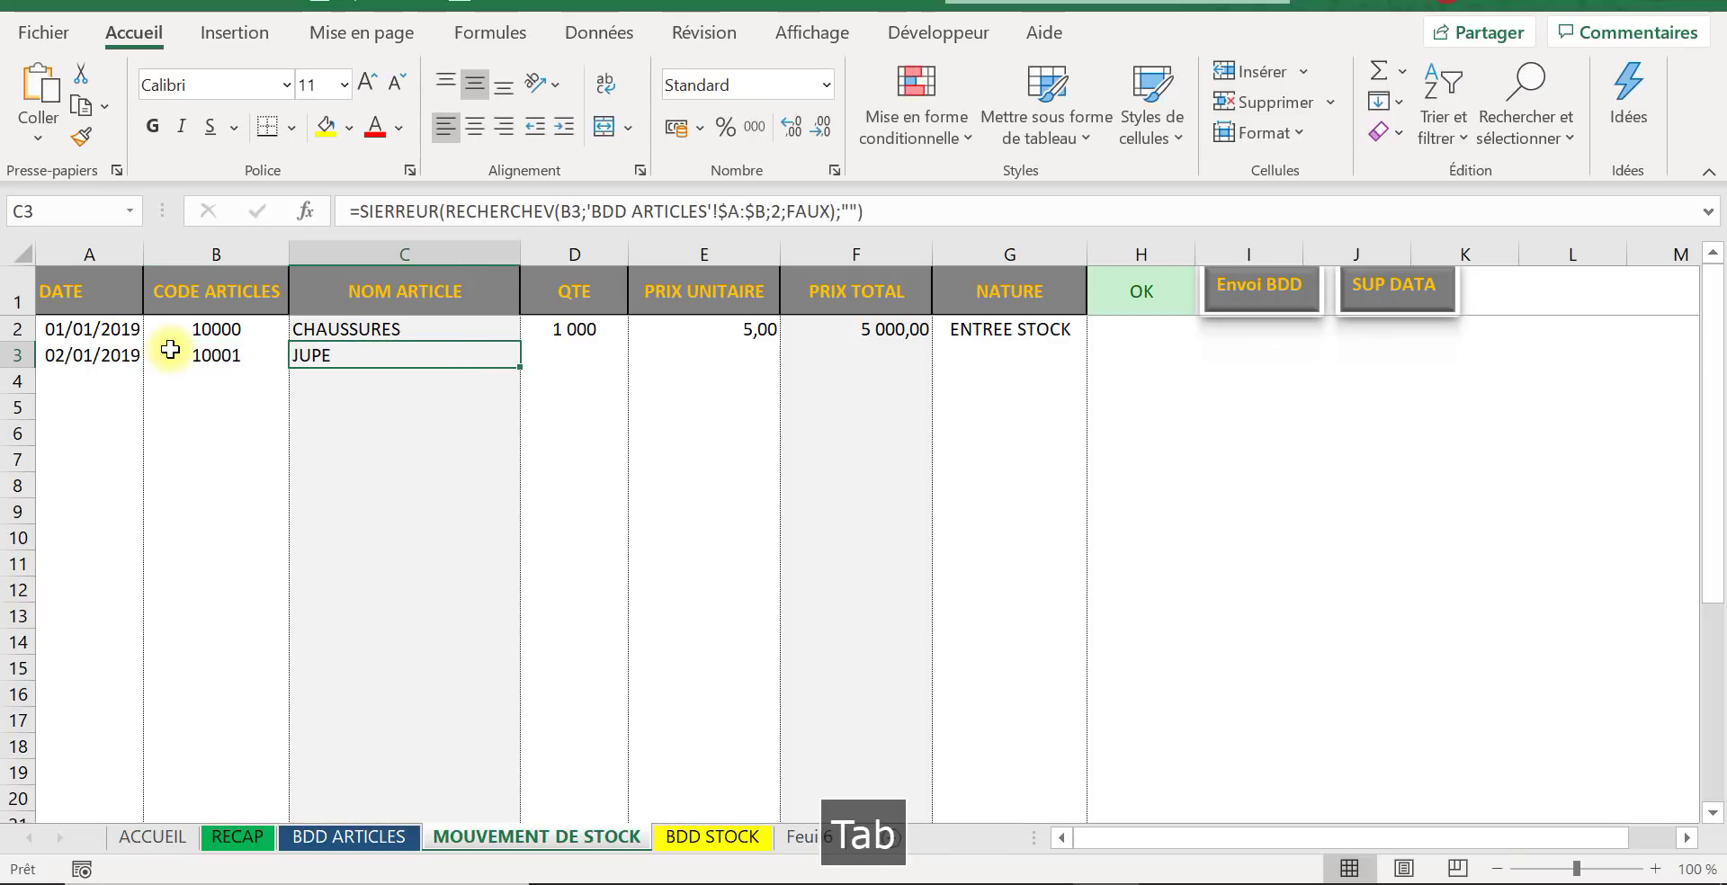
Step: Enter a quantity of 500 and a unit price of 9 for the 02/01/2019 JUPE movement
left_click(553, 351)
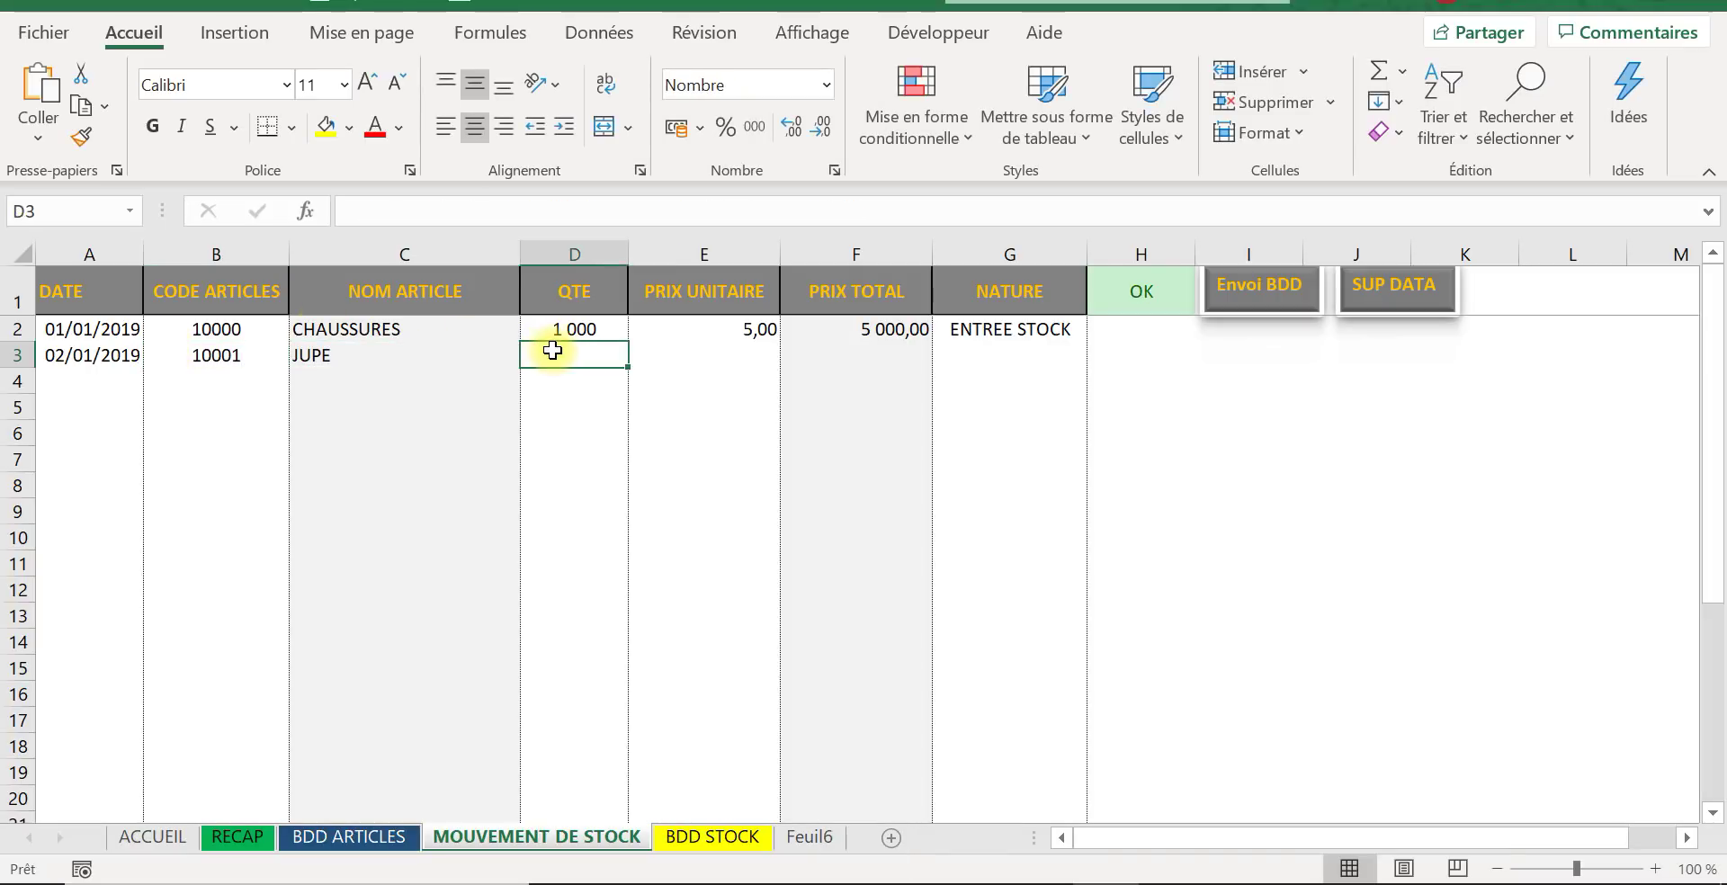
type("500")
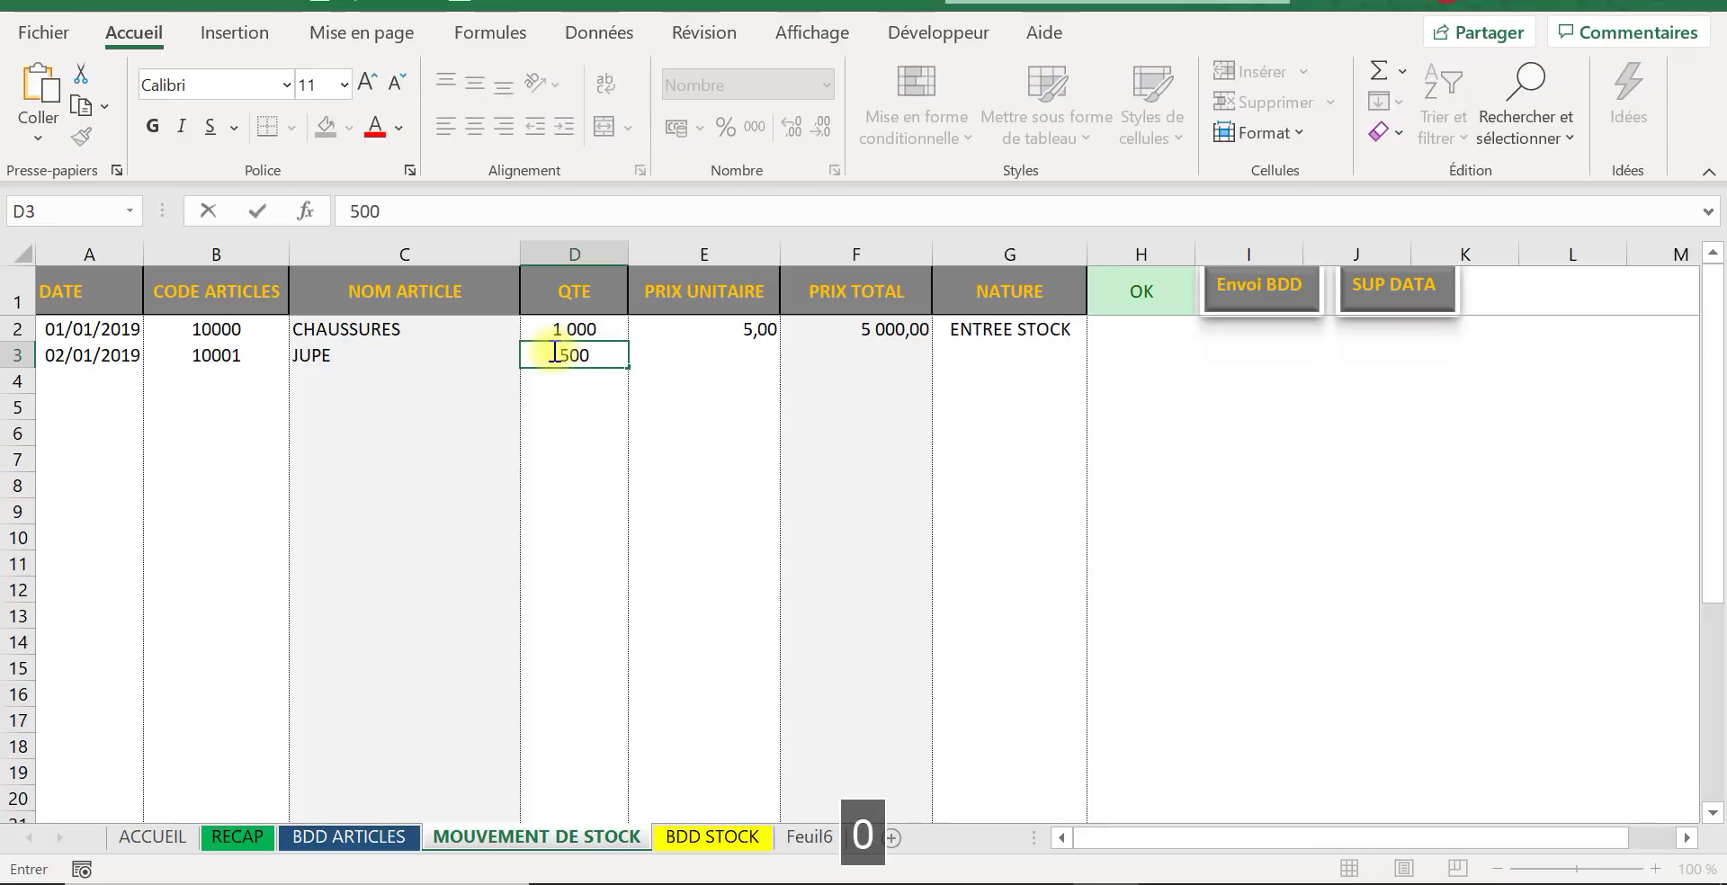
key("Tab")
type("9")
key("Tab")
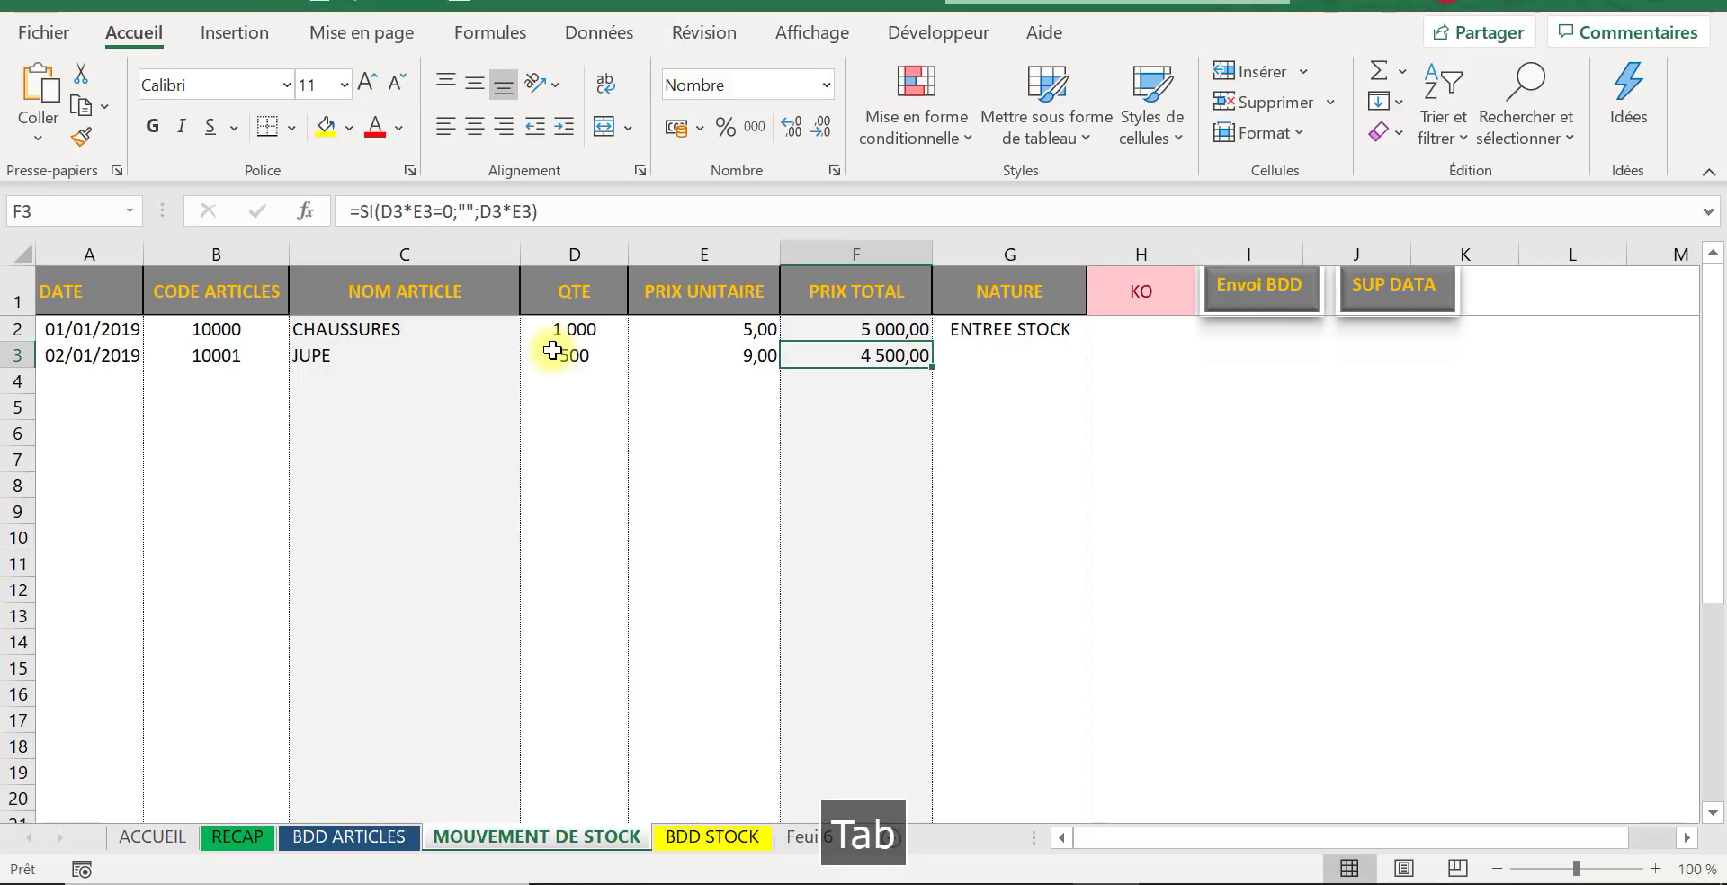
Step: Set the nature of the 02/01/2019 JUPE movement to ENTREE STOCK
key("Tab")
left_click(1099, 355)
left_click(1065, 397)
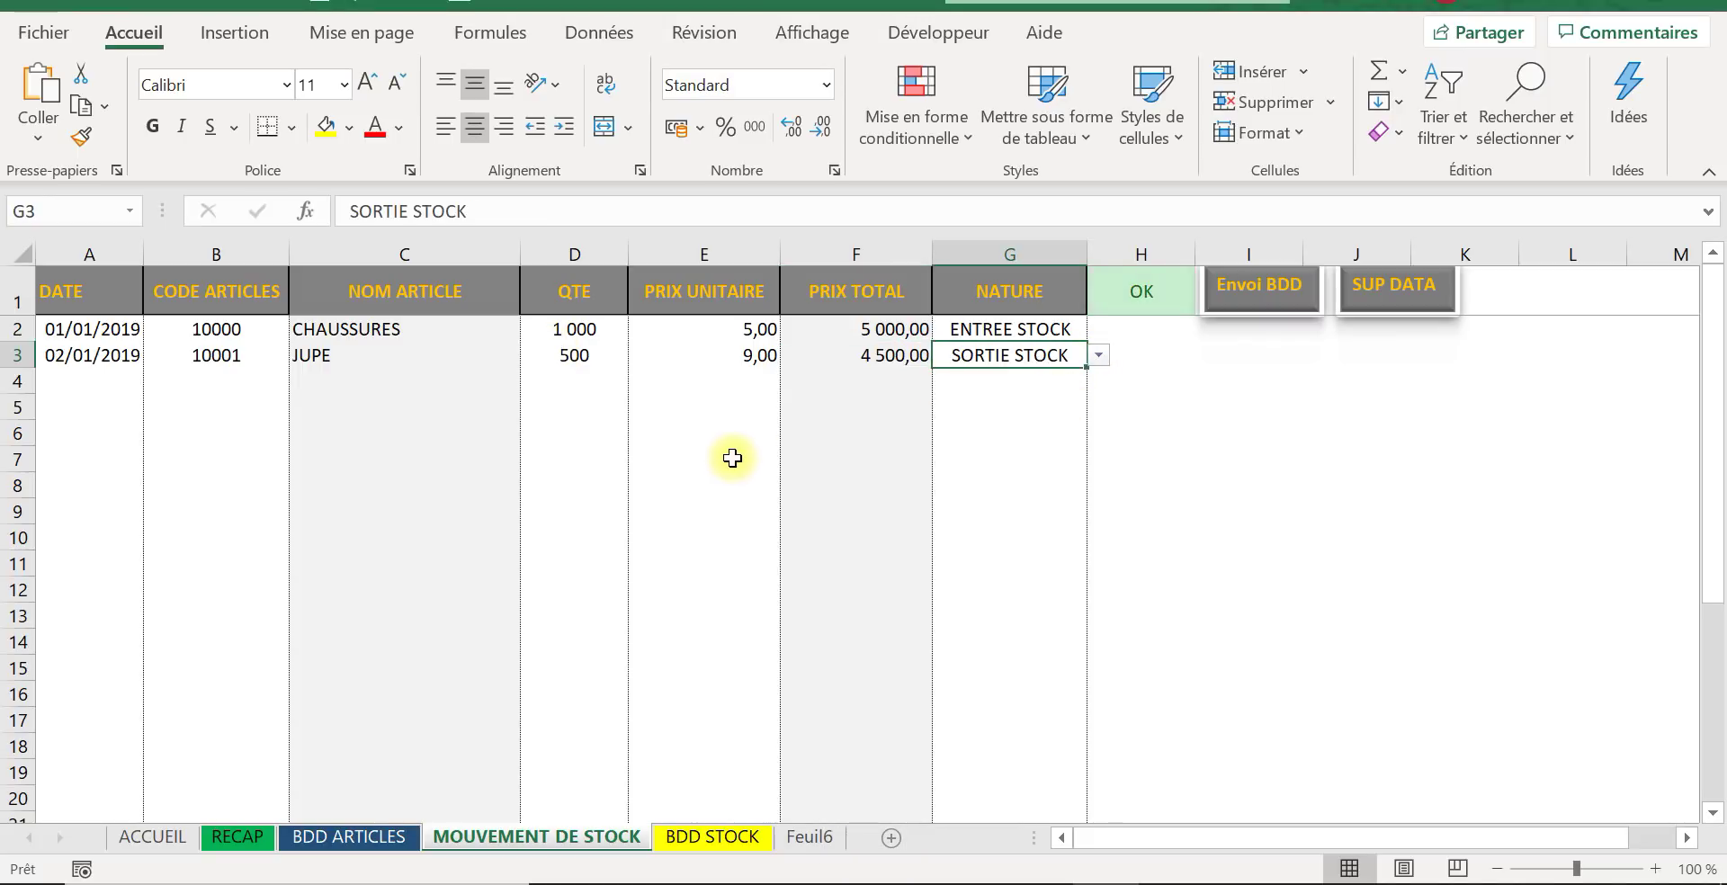
left_click(1098, 355)
left_click(1064, 376)
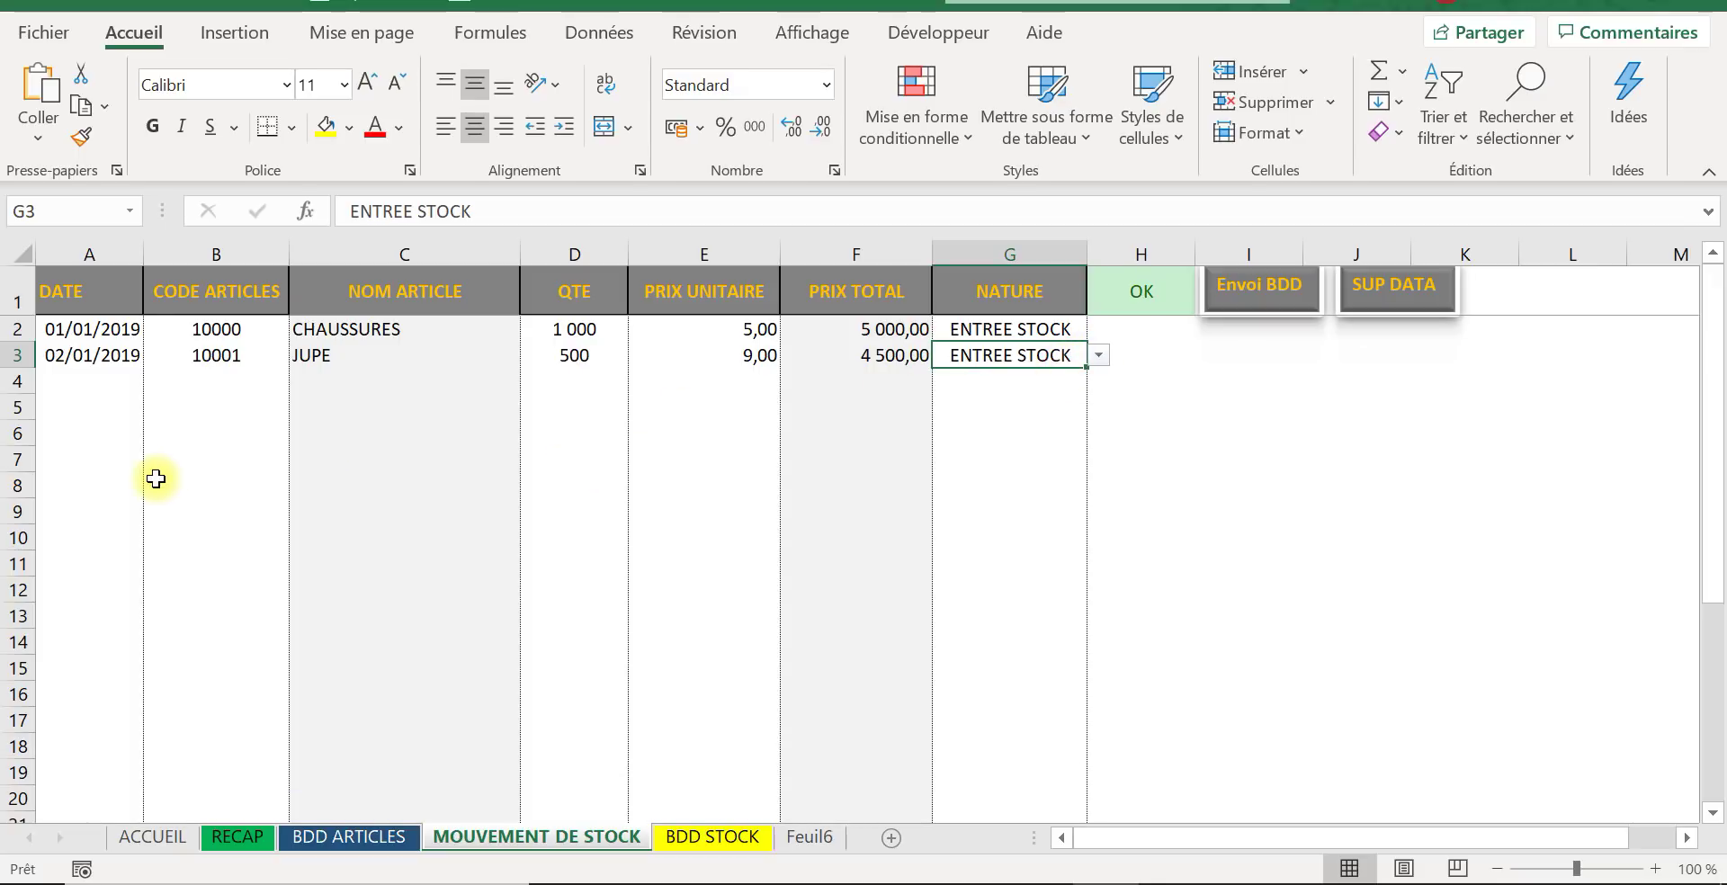
Step: Enter 15/01/2019 as the date of the third movement, in cell A4
left_click(94, 379)
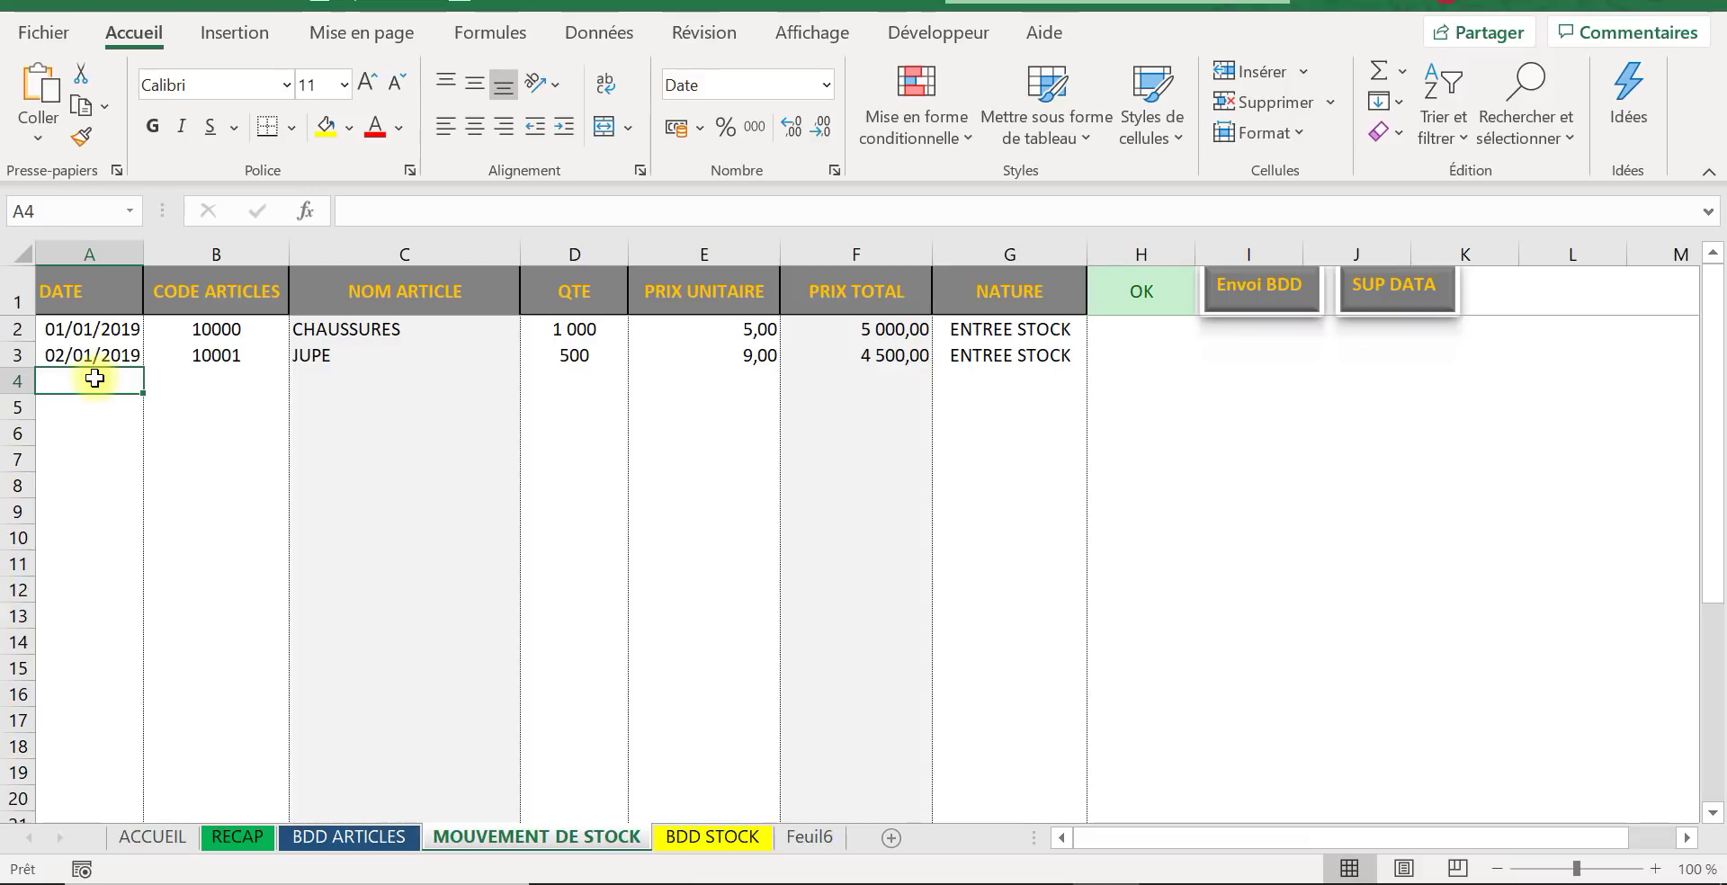
type("15/01/2010")
key("Tab")
left_click(93, 376)
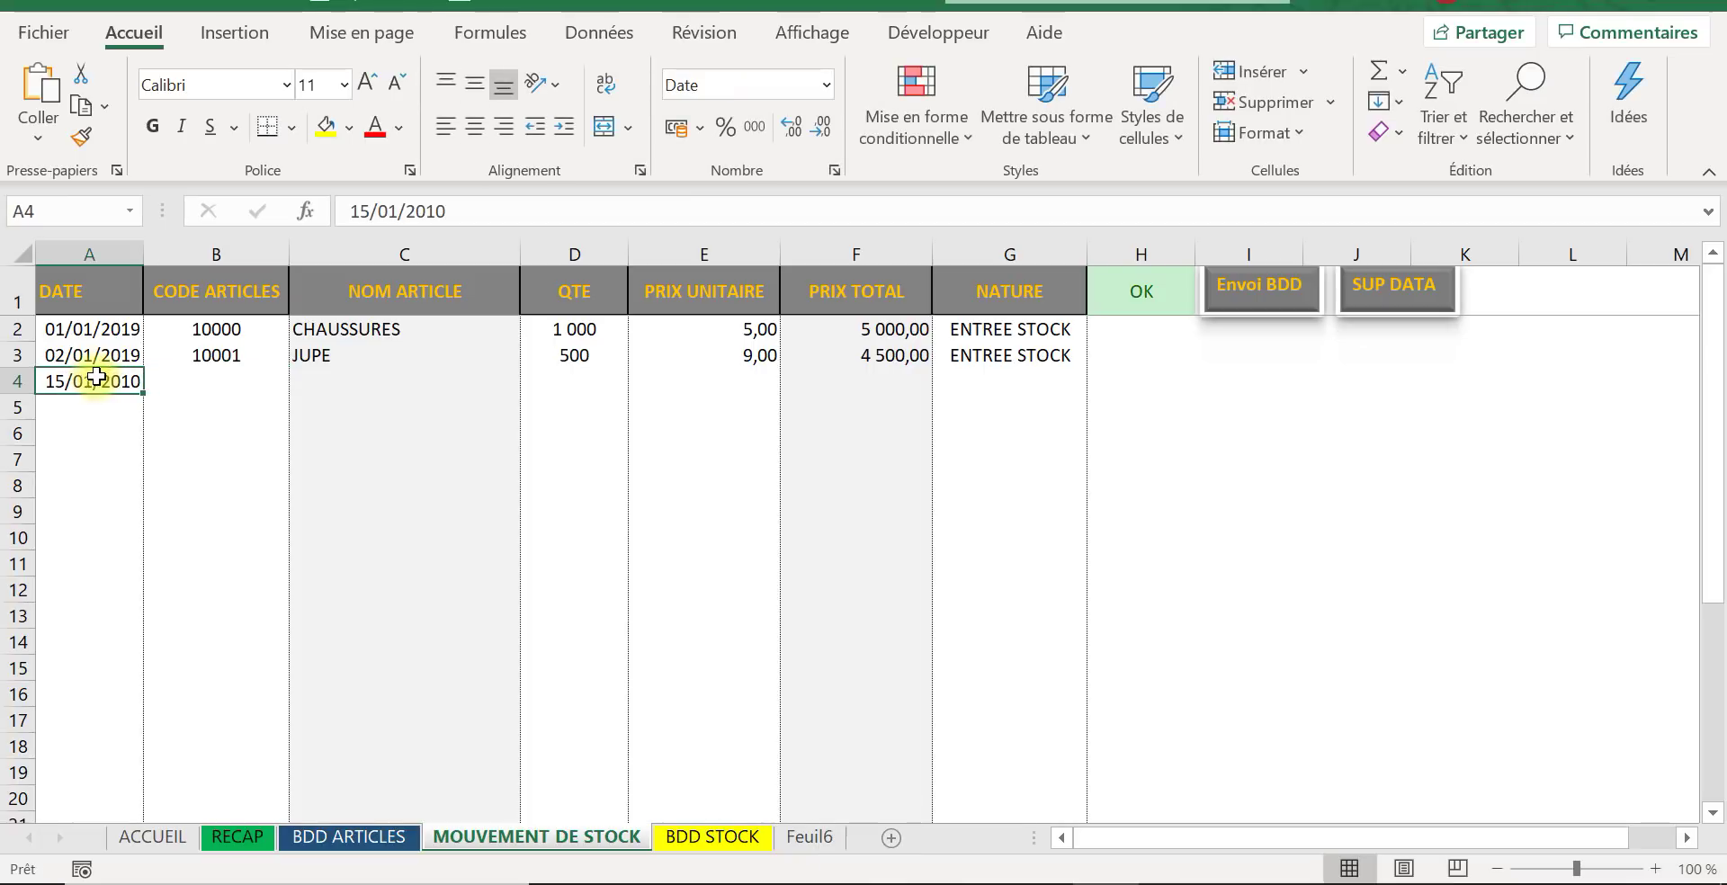
left_click(487, 211)
key("BackSpace")
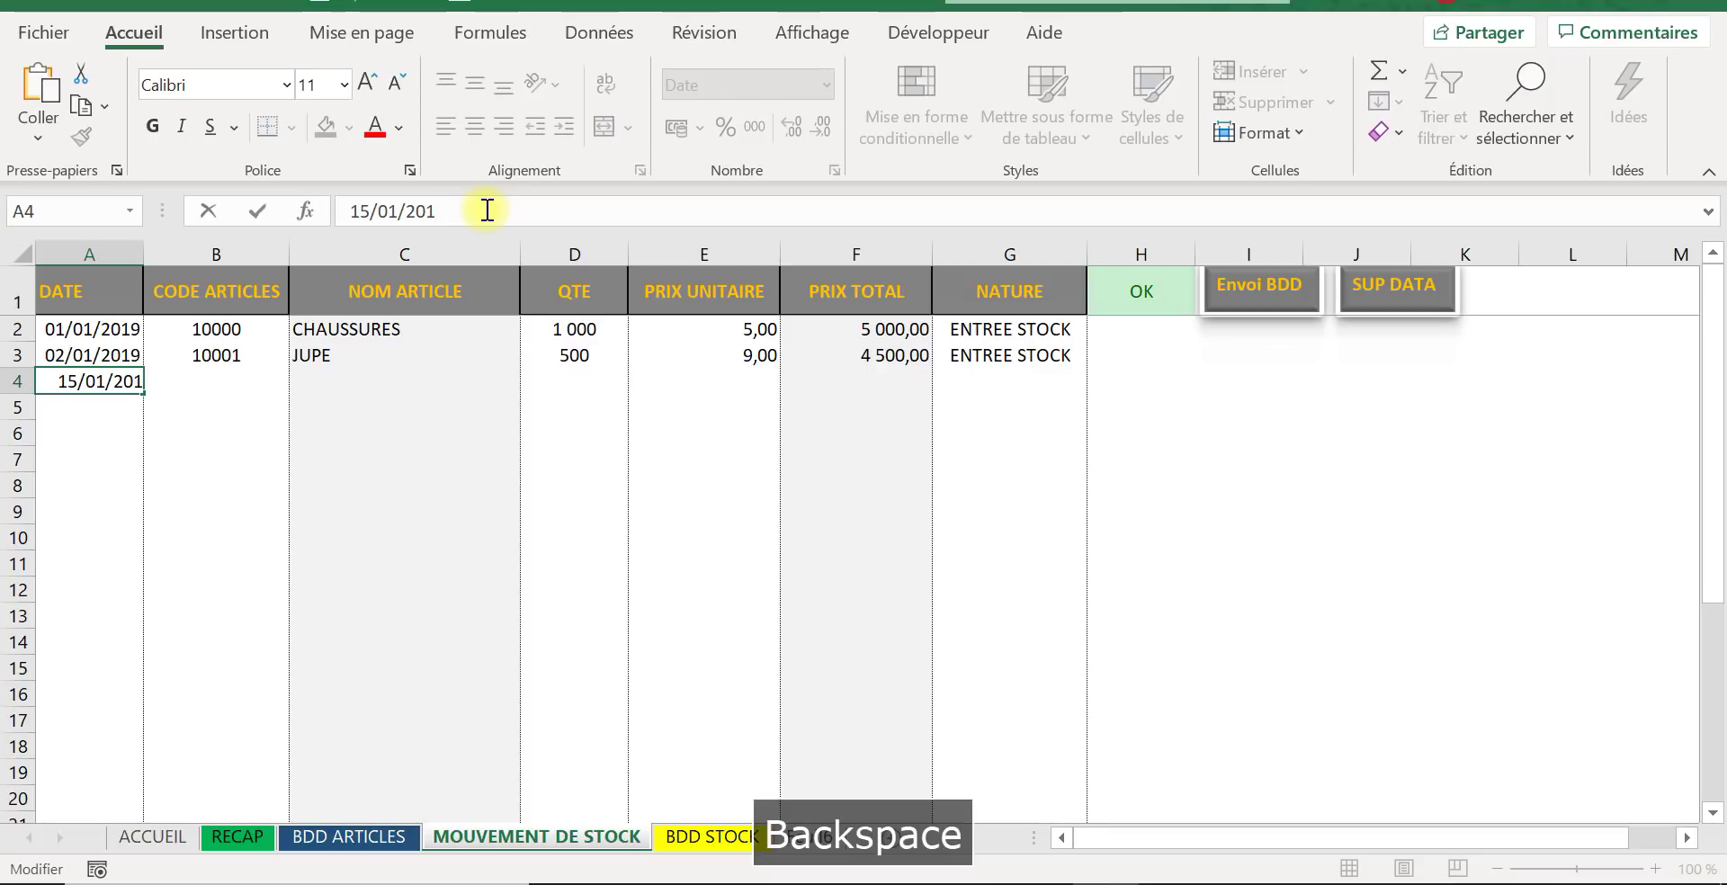
type("9")
key("Tab")
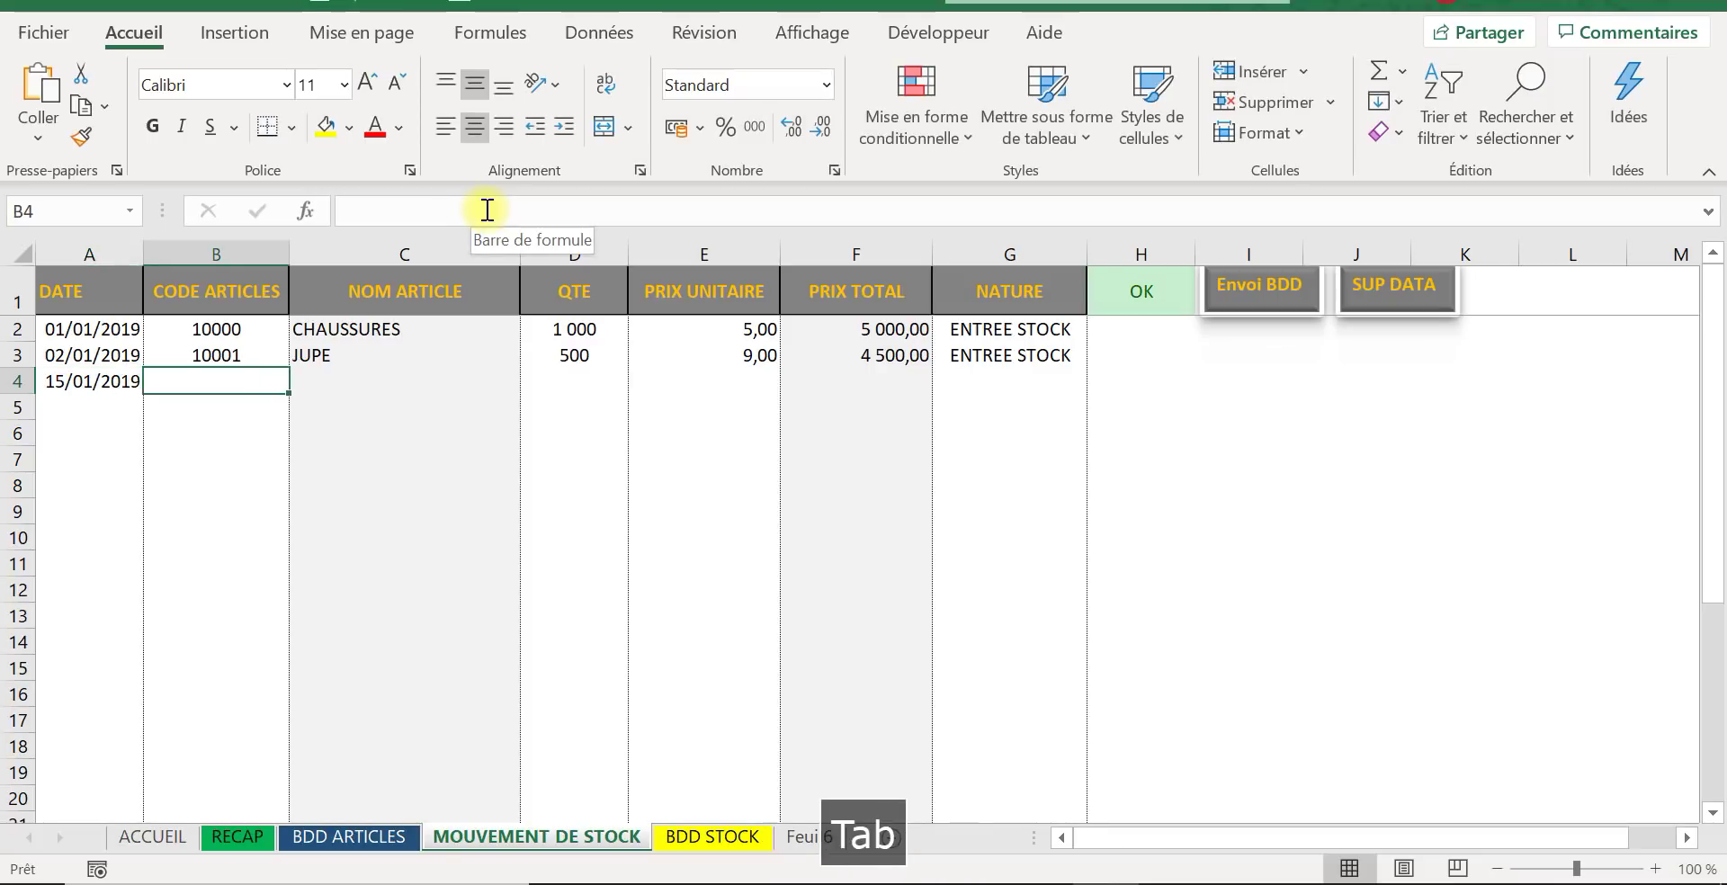
Step: Complete the third movement with article code 10001, quantity 400 and unit price 11
type("1")
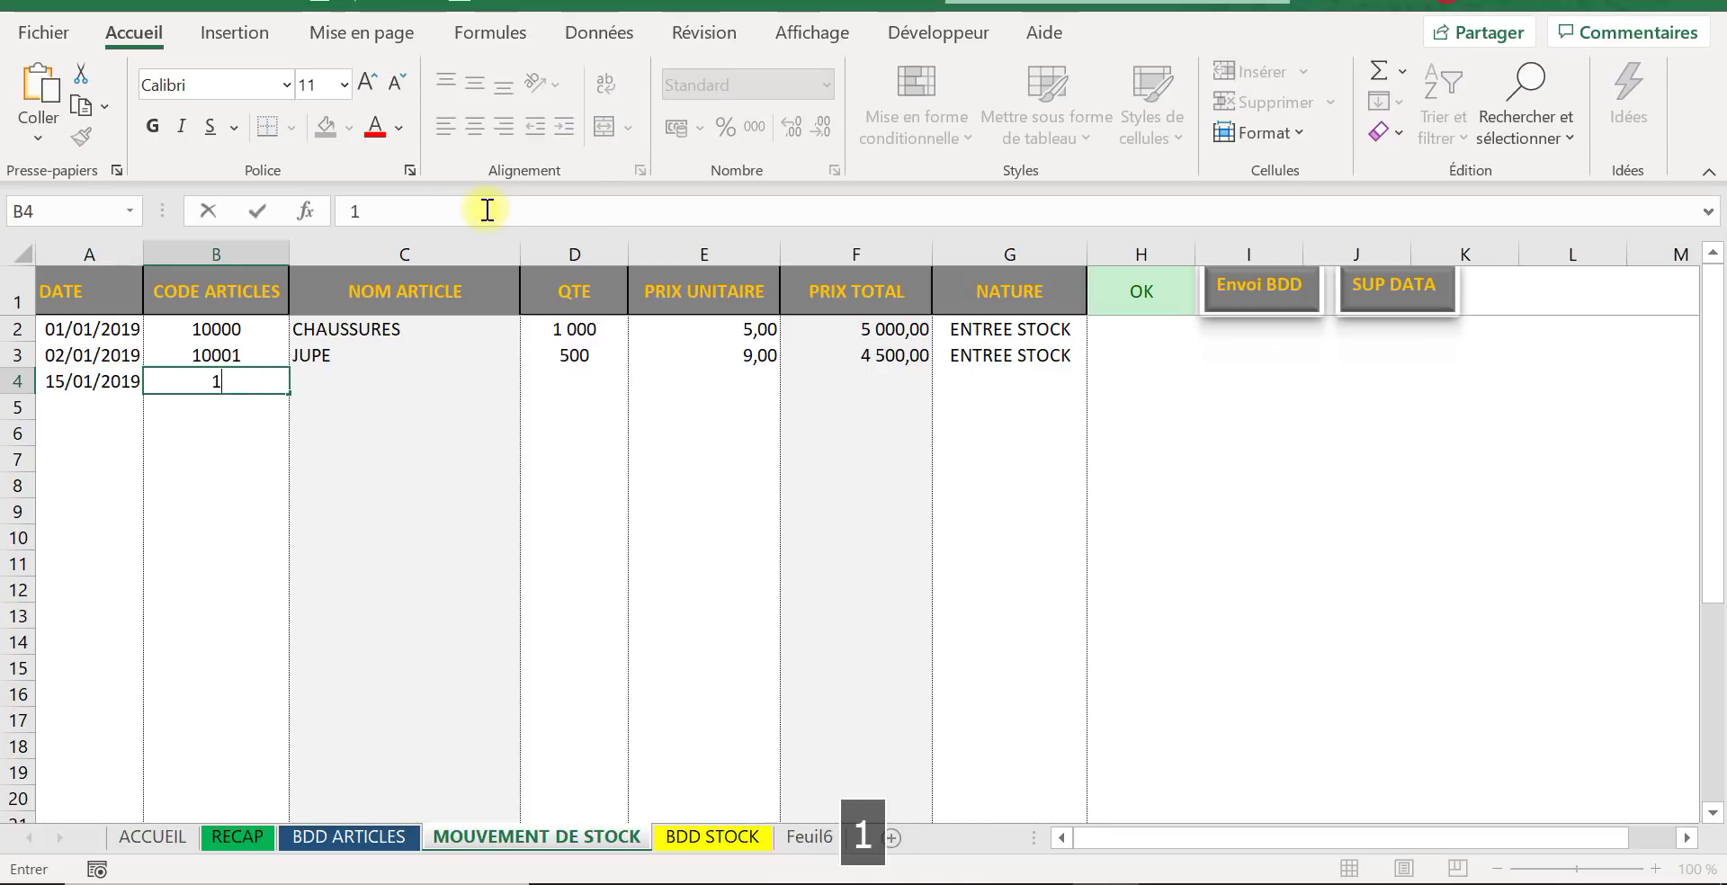
type("0001")
key("Tab")
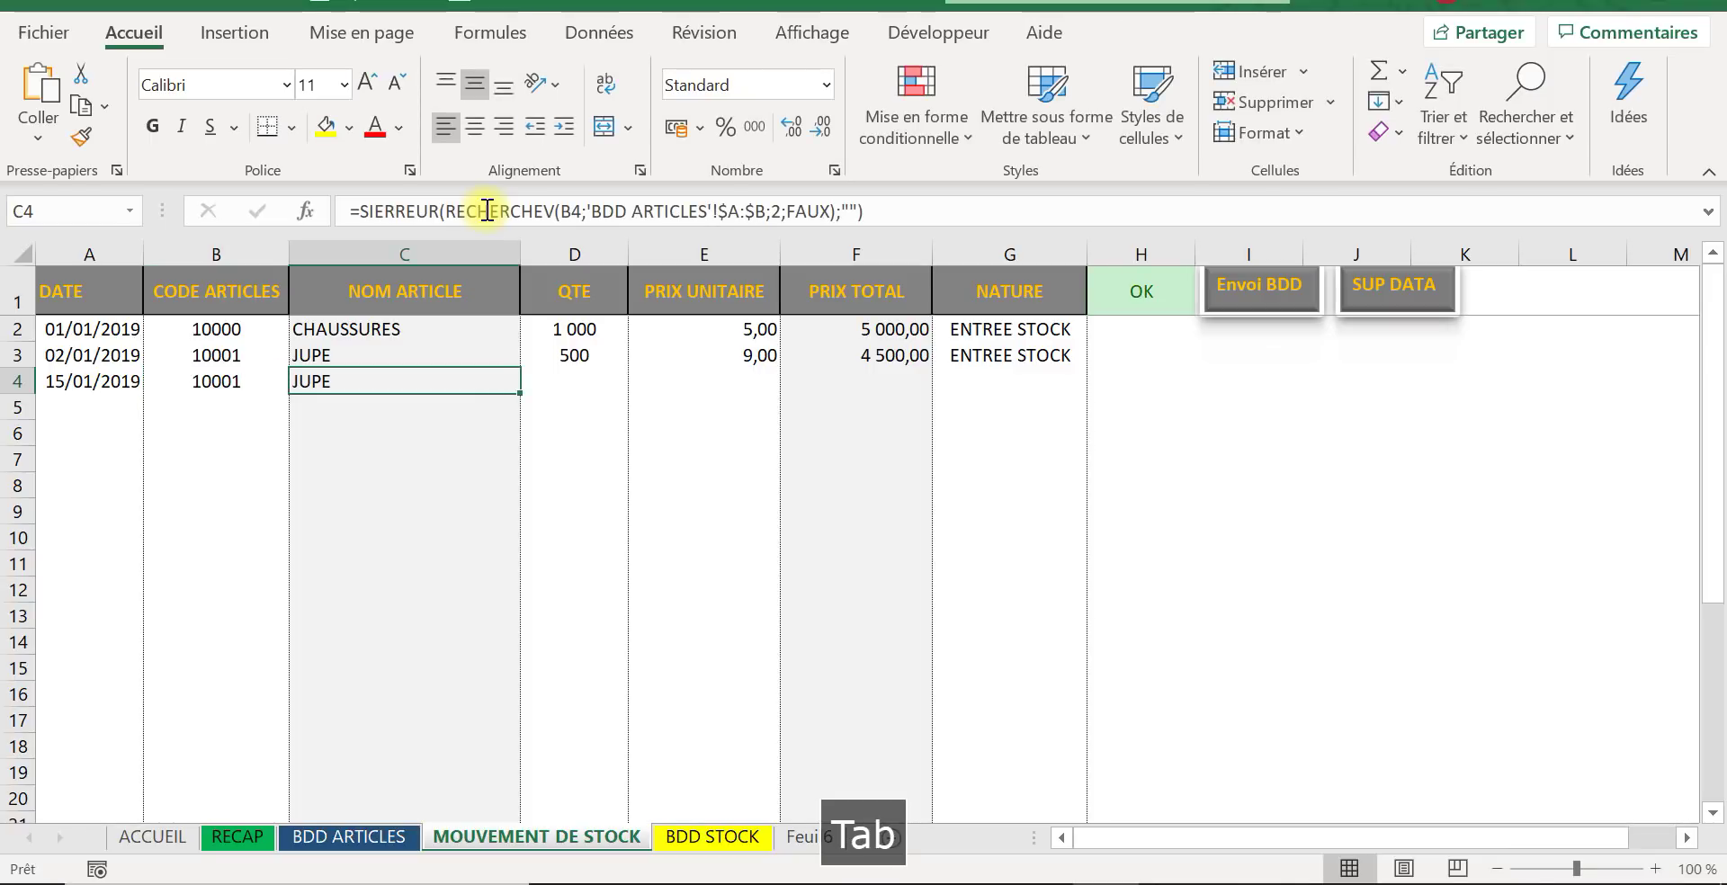
key("Tab")
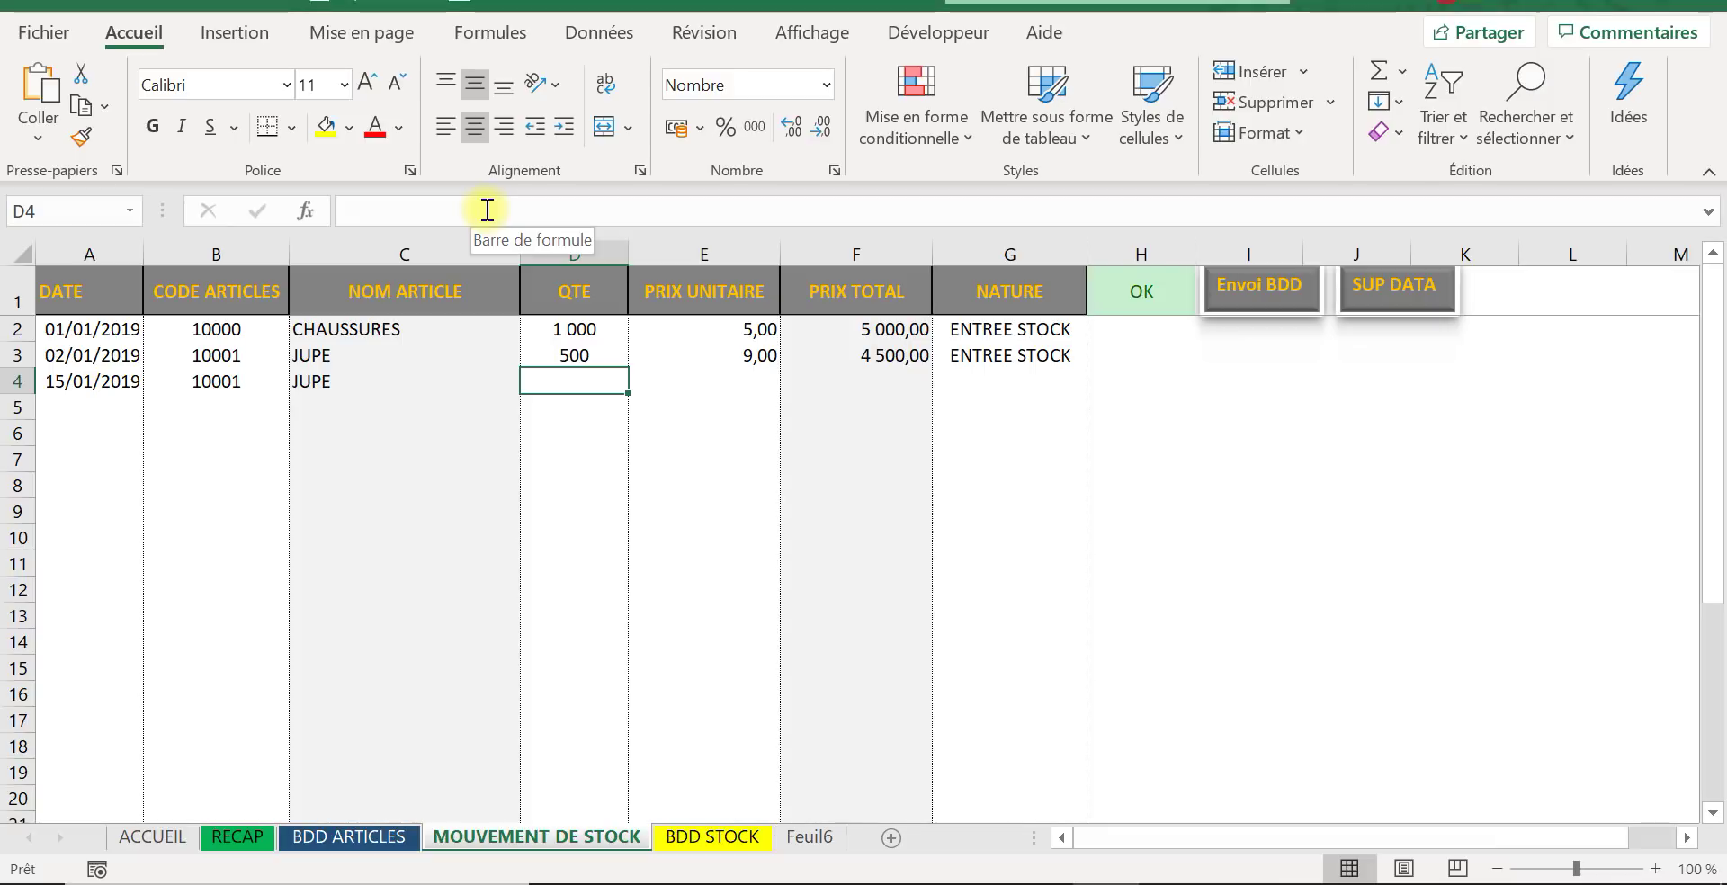
type("400")
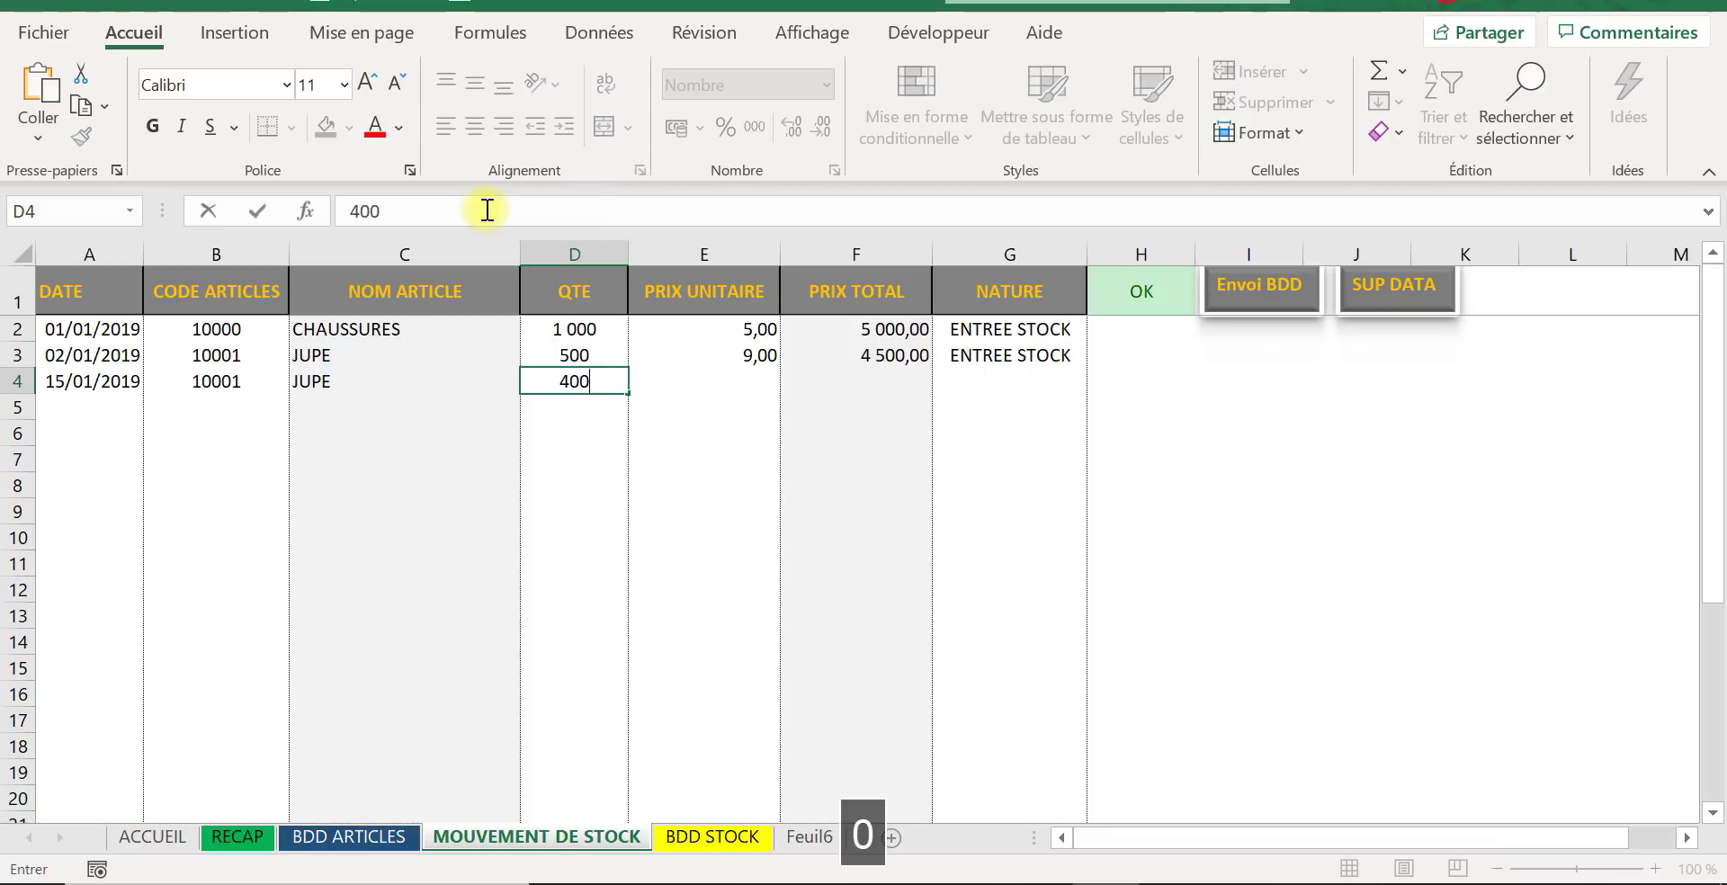
type("²")
key("BackSpace")
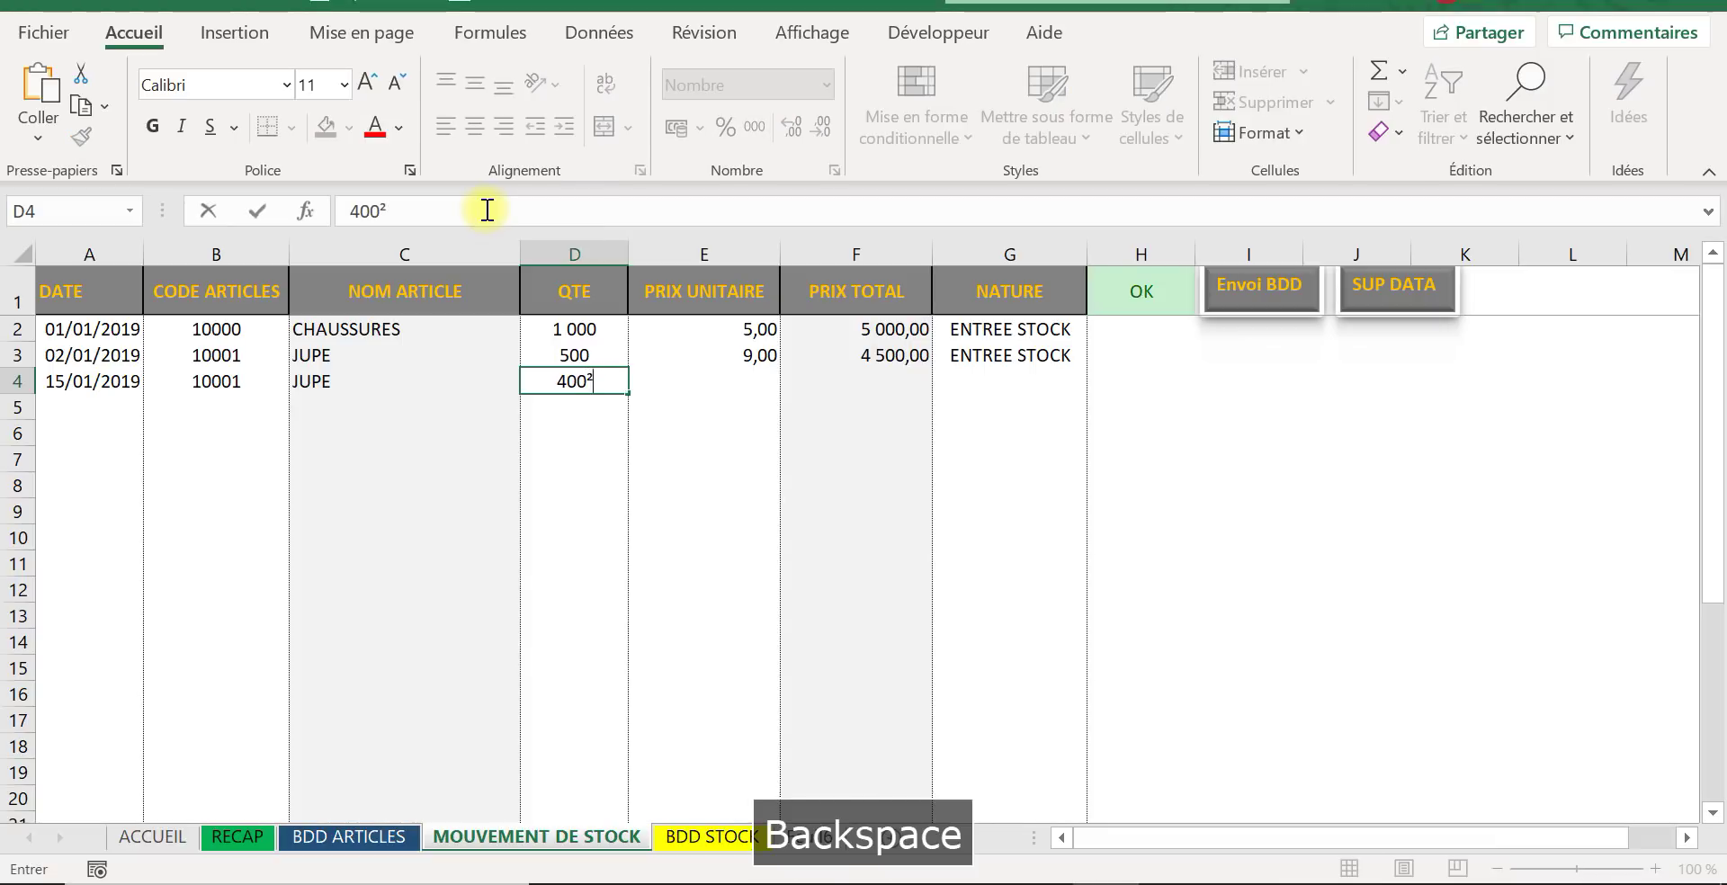
key("Tab")
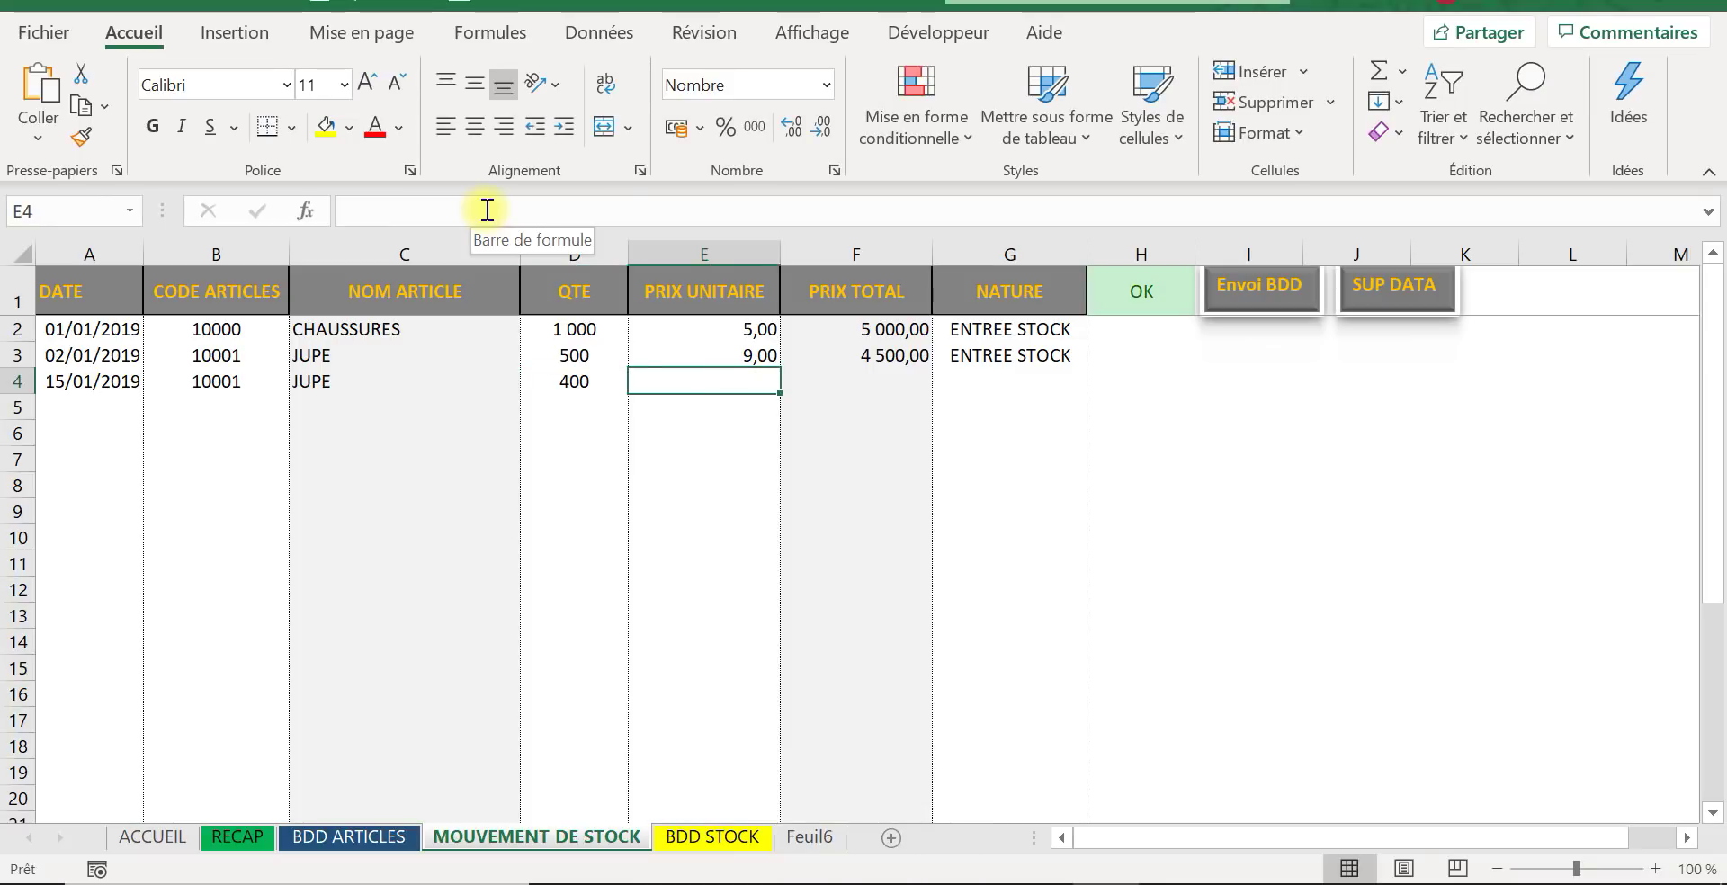
type("11")
key("Tab")
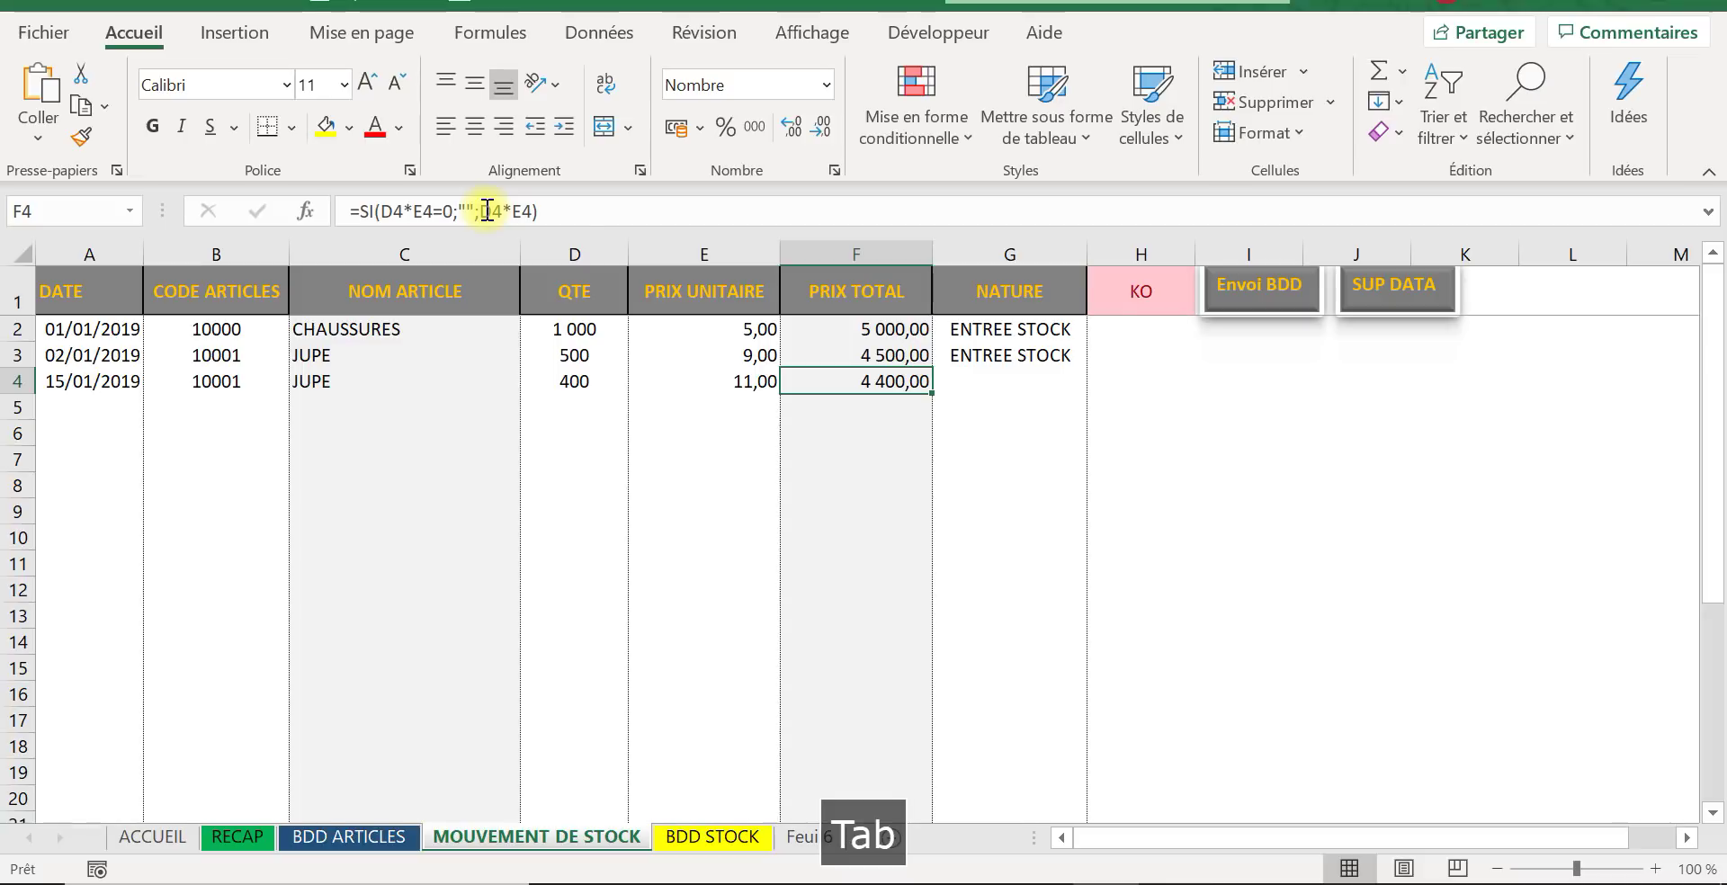
Step: Set the nature of the 15/01/2019 JUPE movement to SORTIE STOCK
key("Tab")
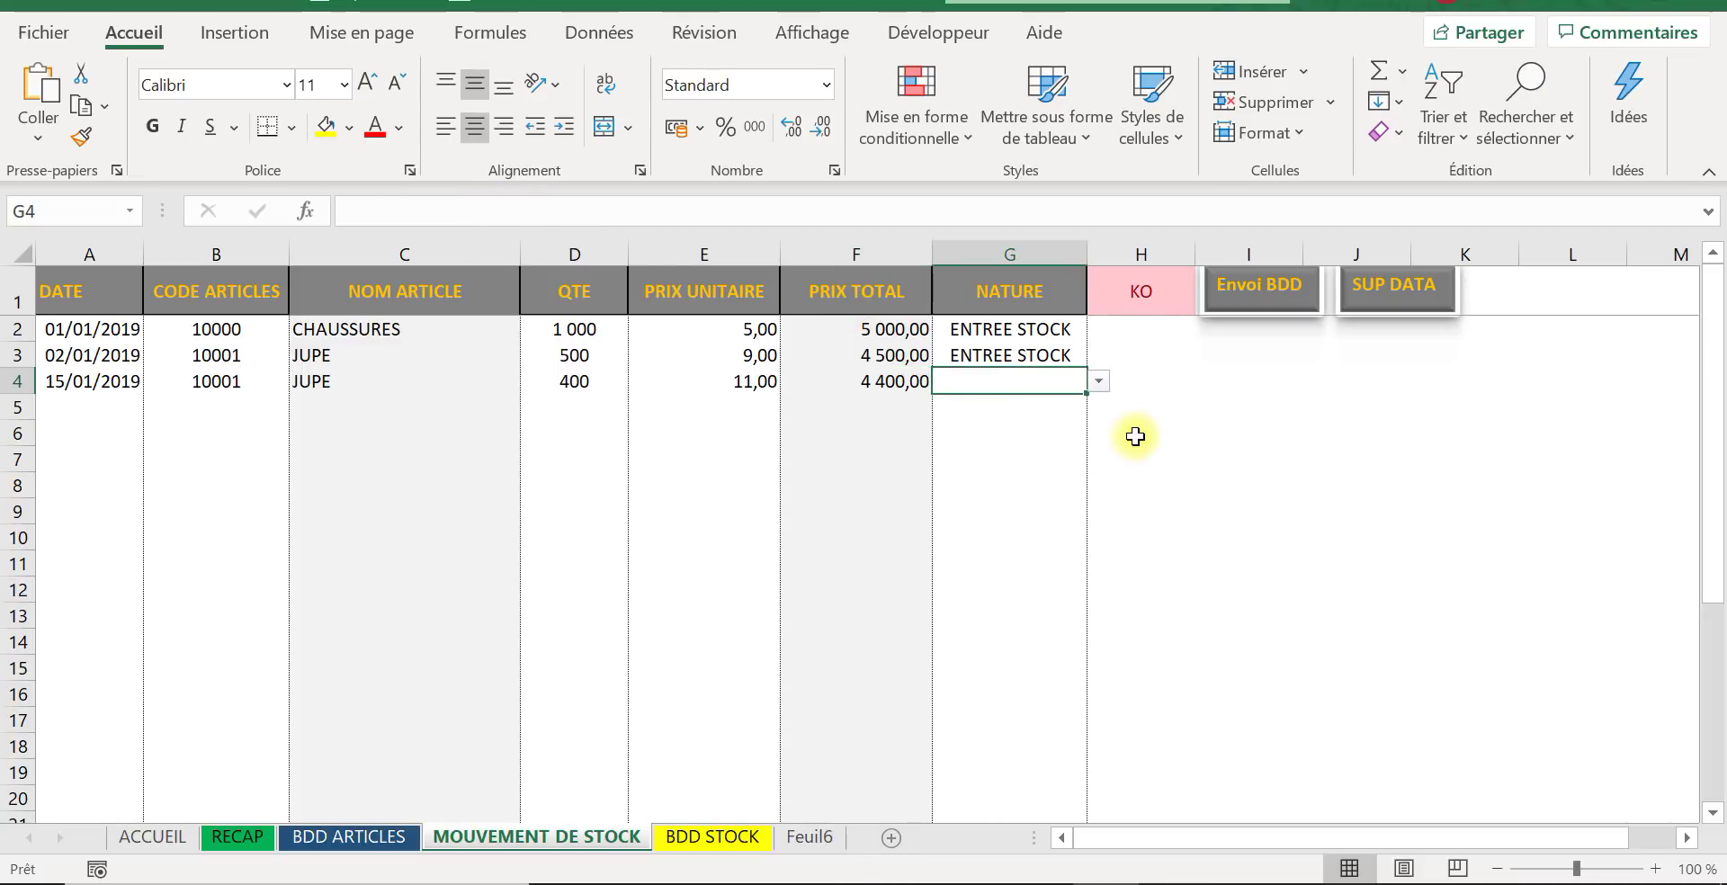
left_click(1099, 381)
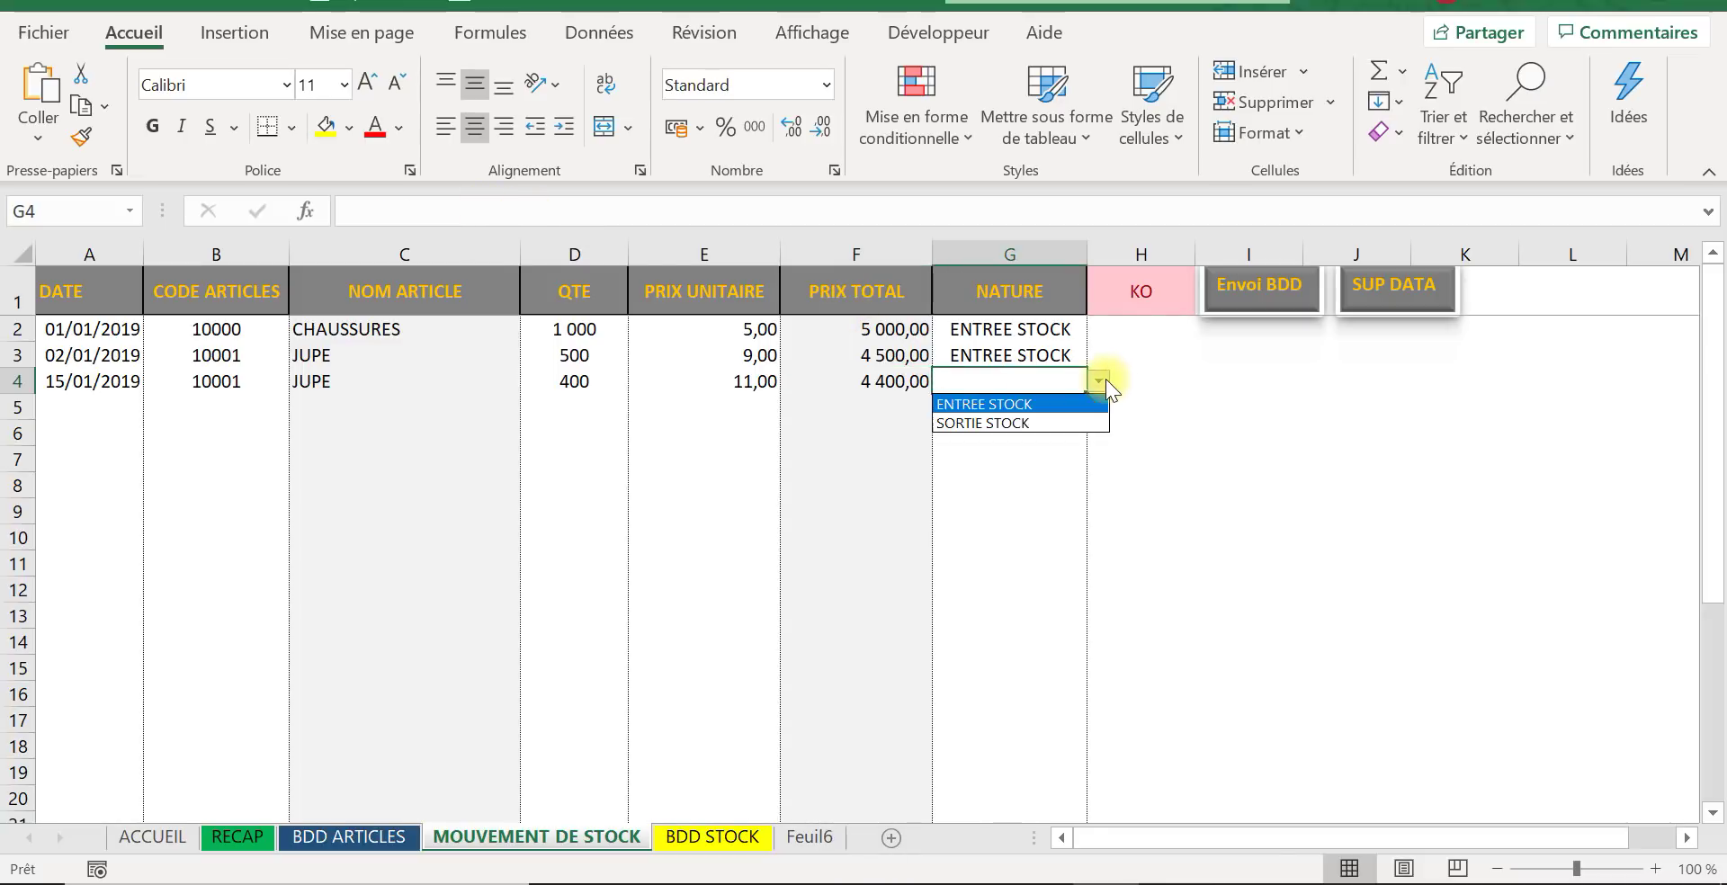
left_click(1066, 420)
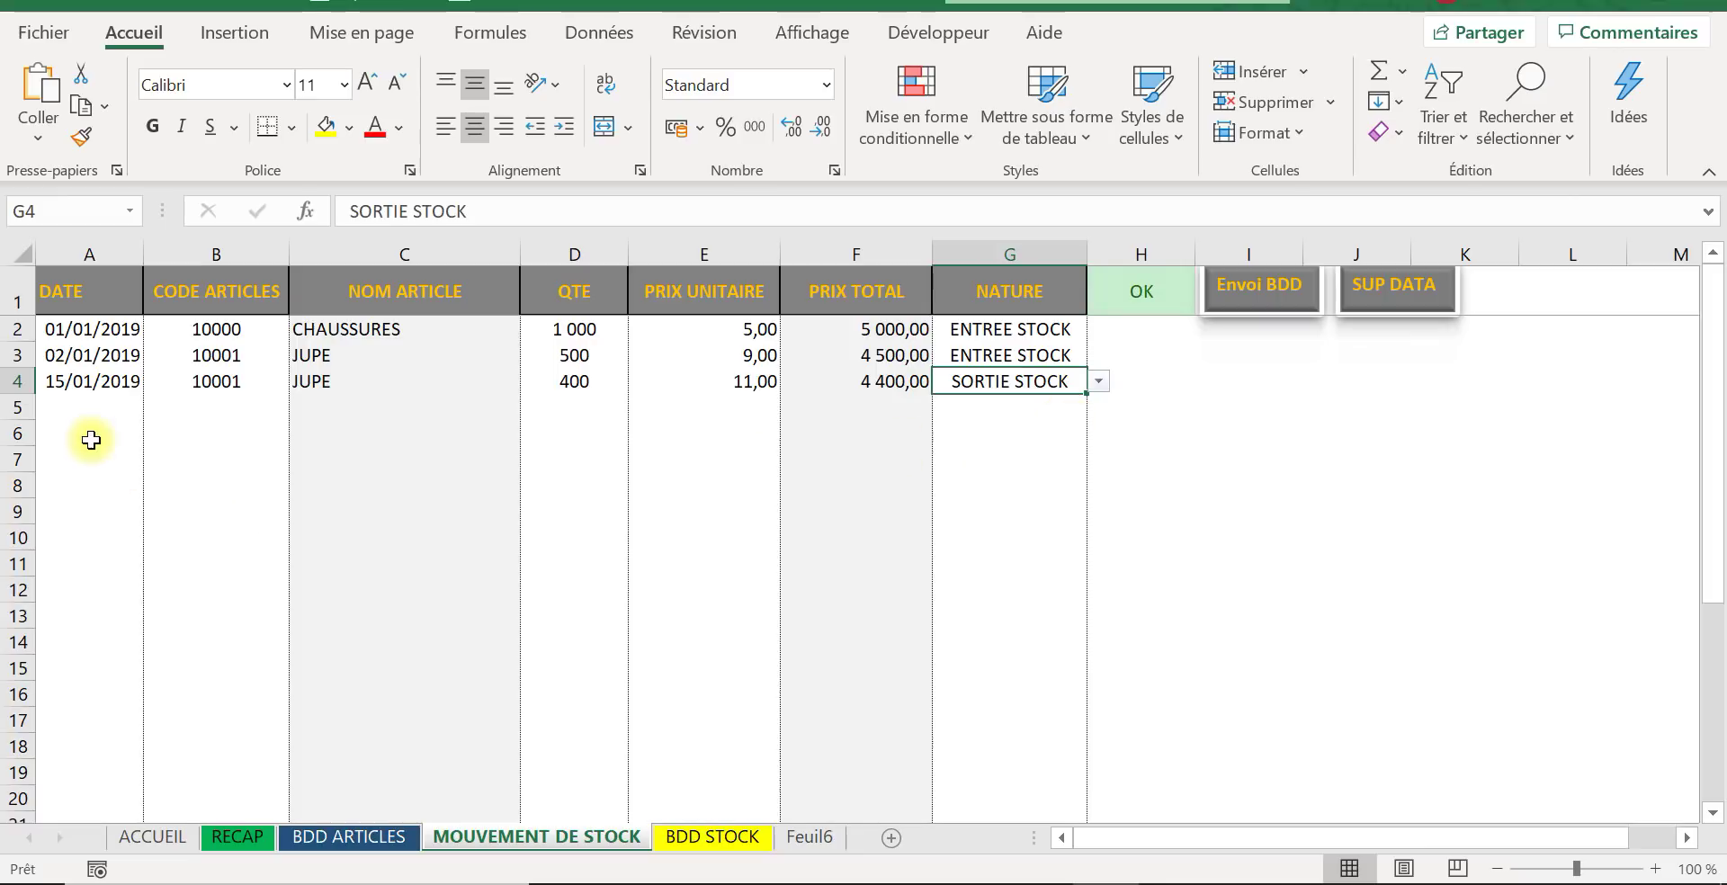
Step: Start the fourth movement in row 5 with date 17/01/2019 and article code 10000
left_click(76, 407)
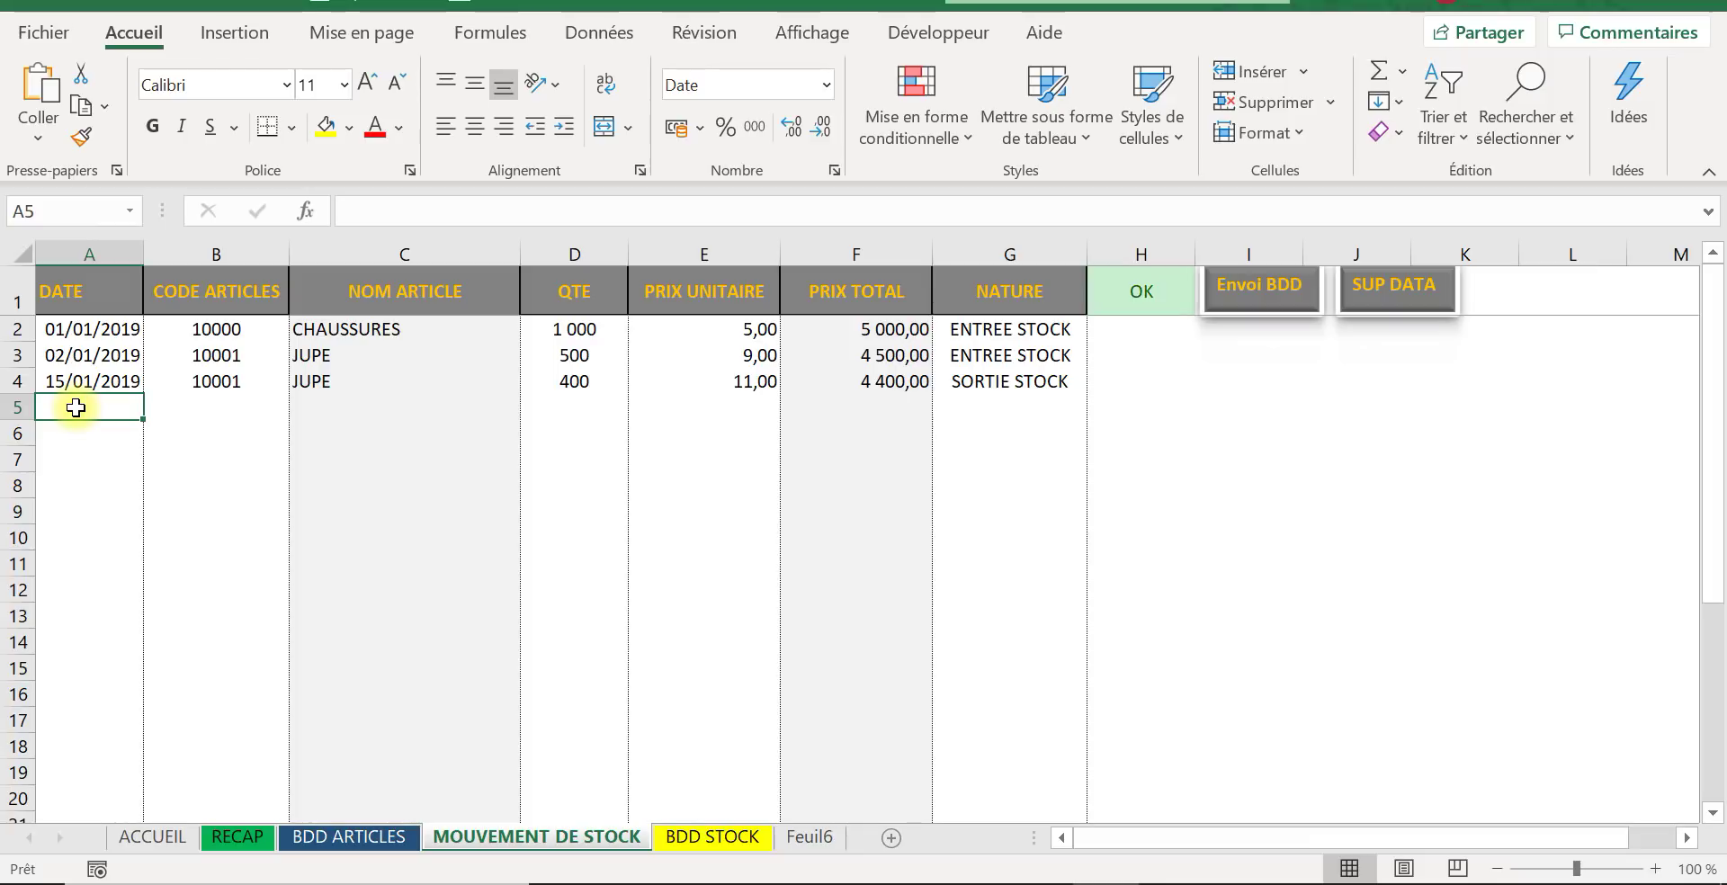
type("15/")
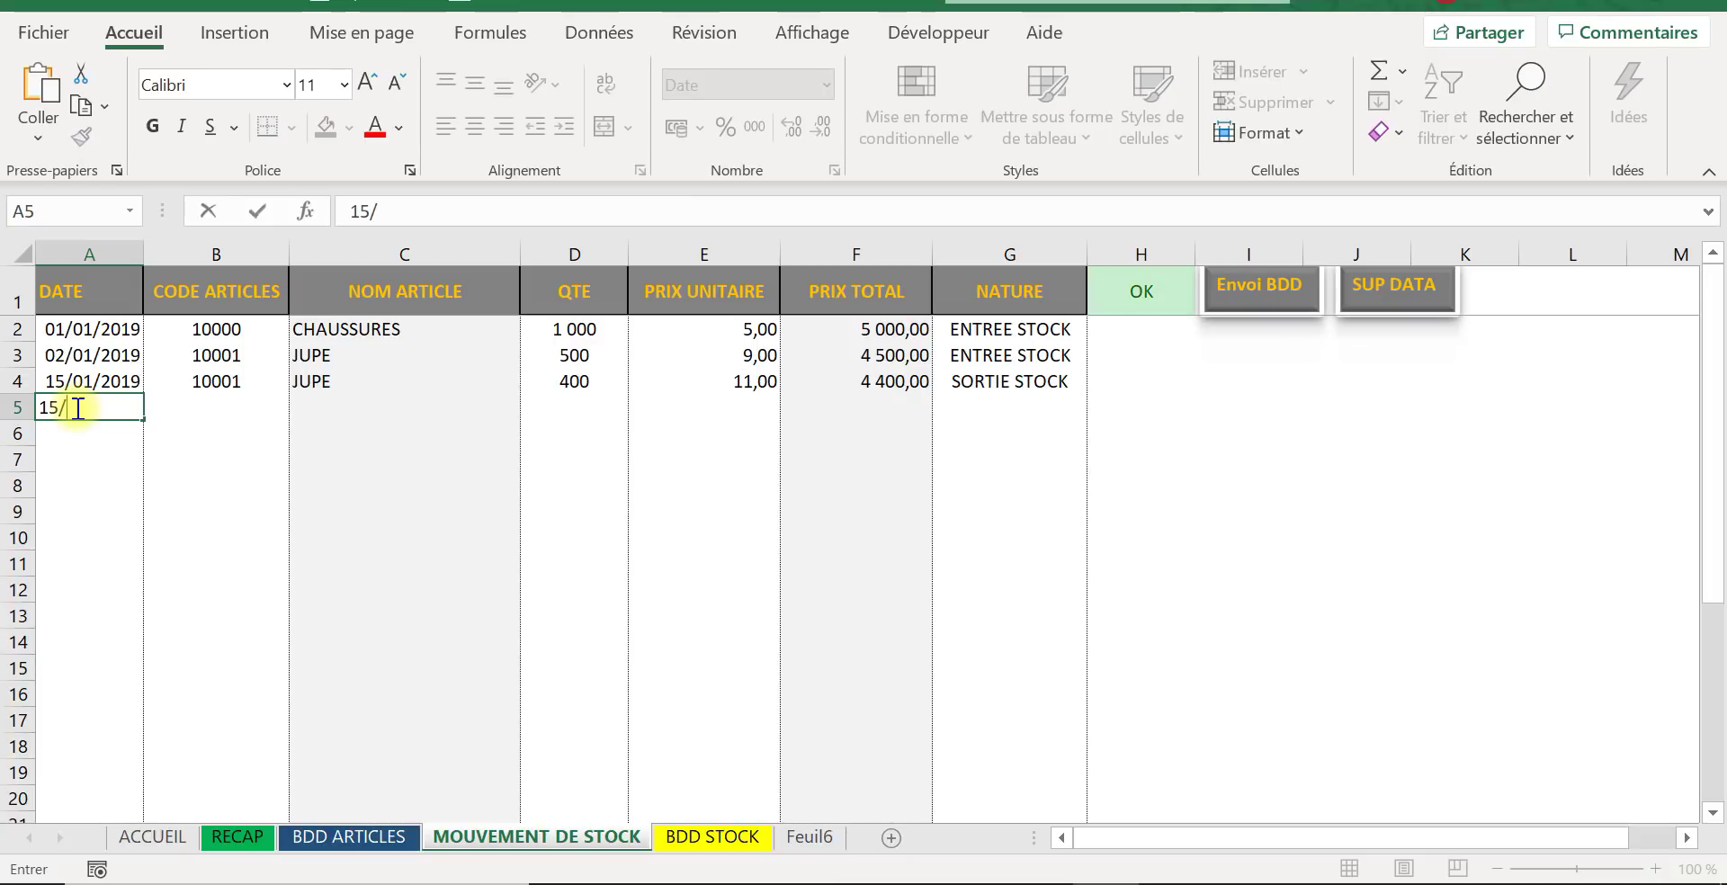
key("BackSpace")
key("BackSpace")
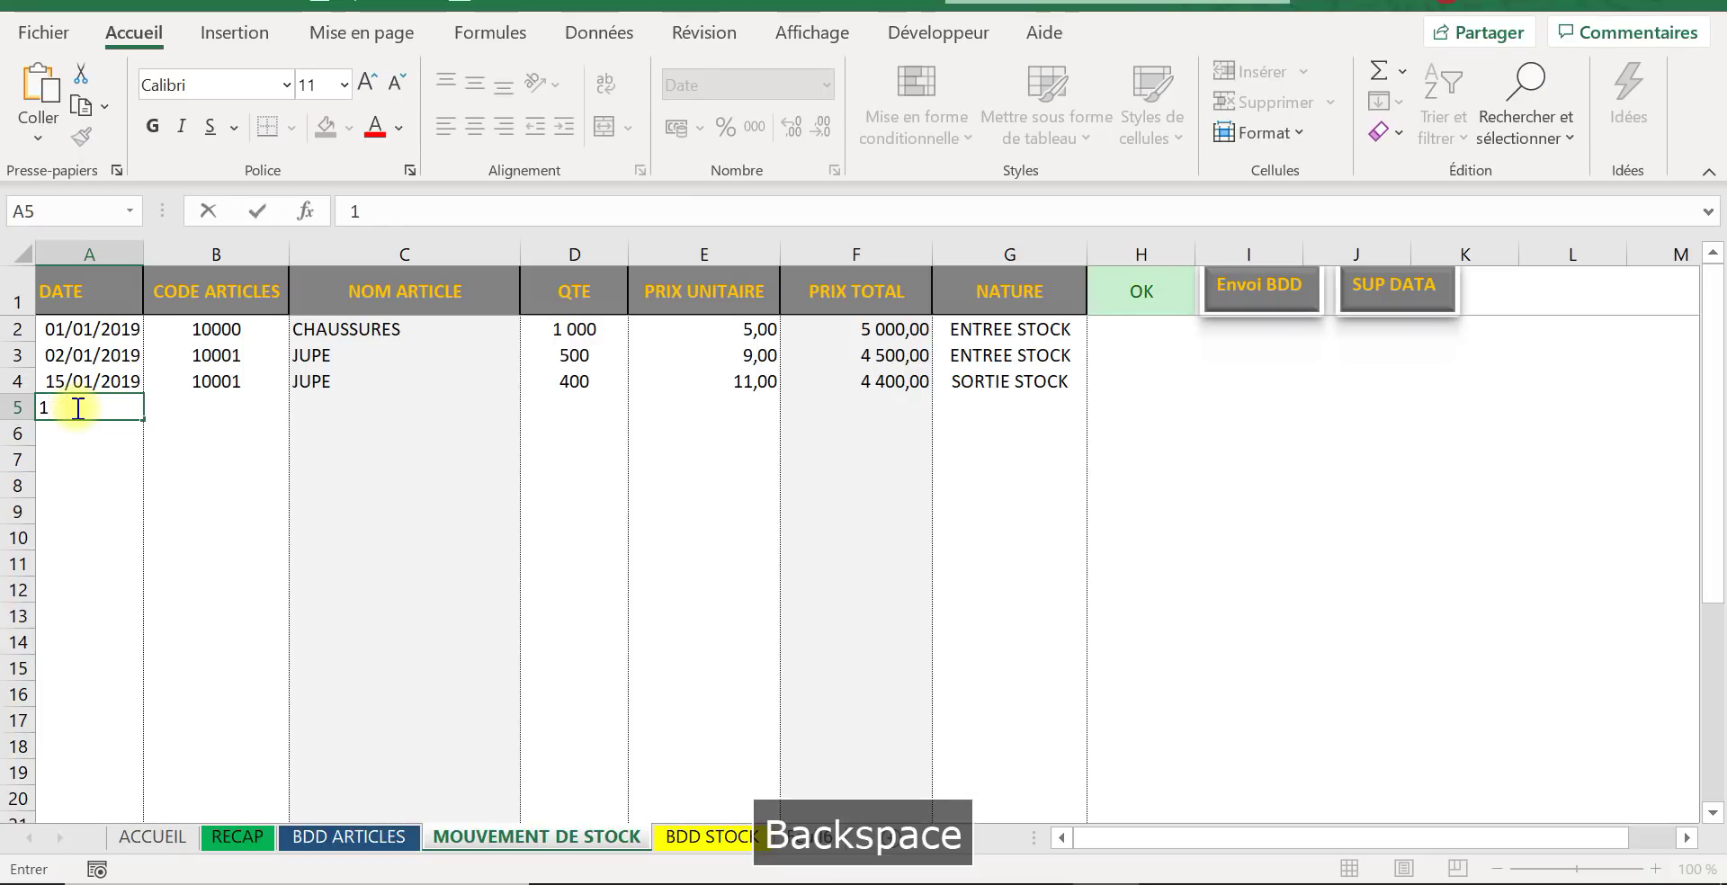
type("7/0")
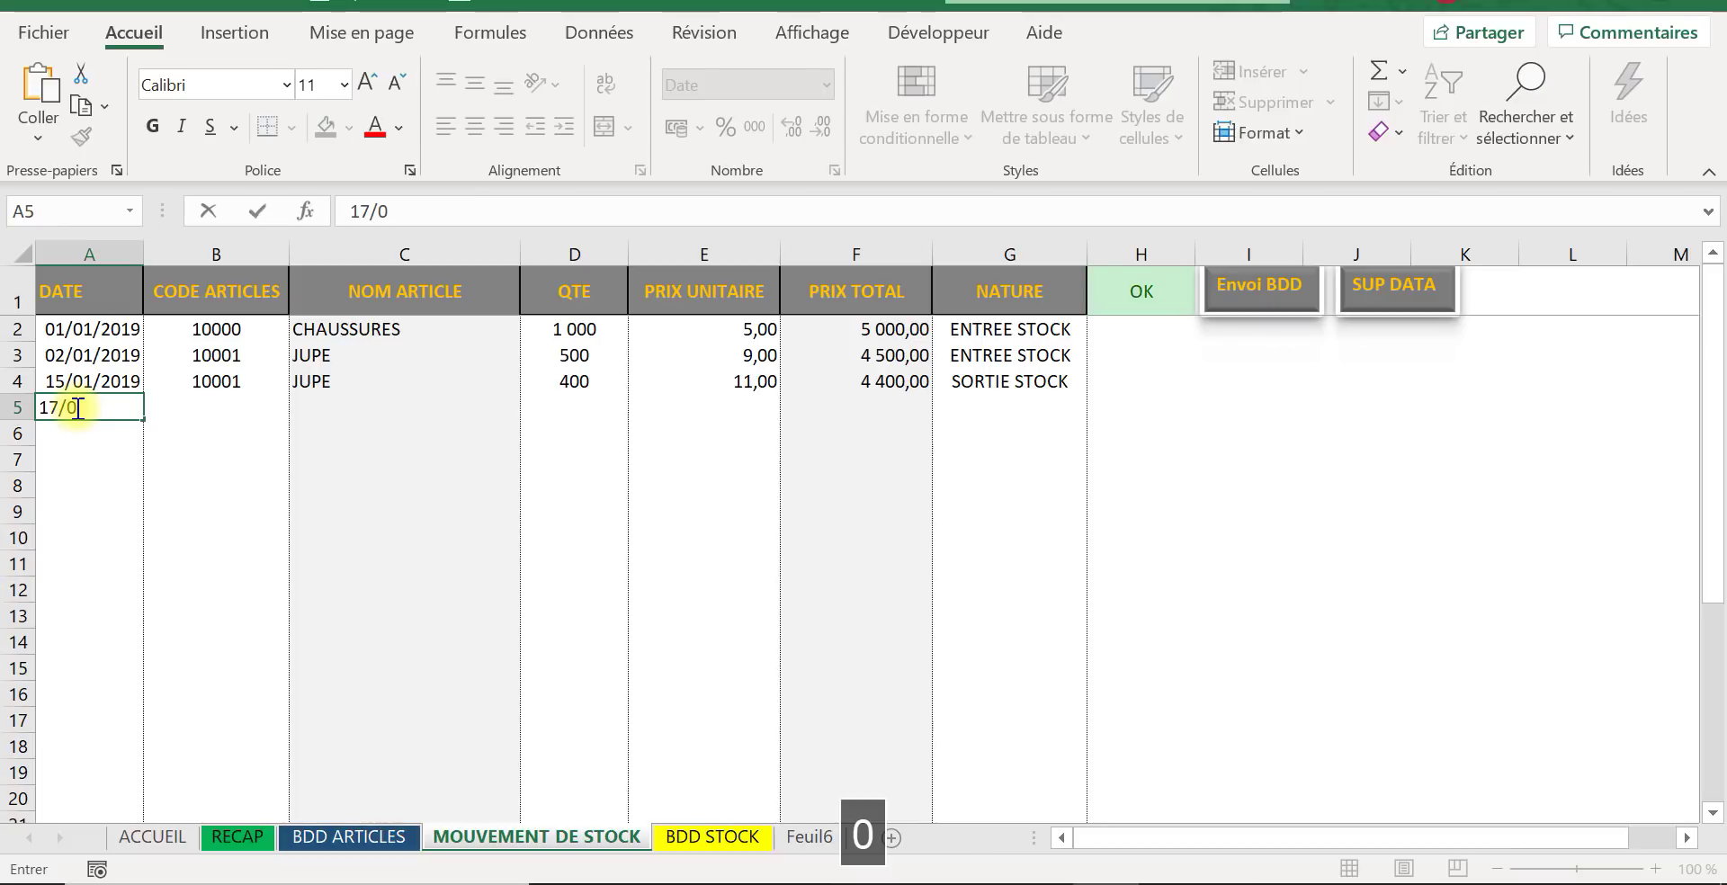
type("1/2019")
key("Tab")
type("10000")
key("Tab")
key("Tab")
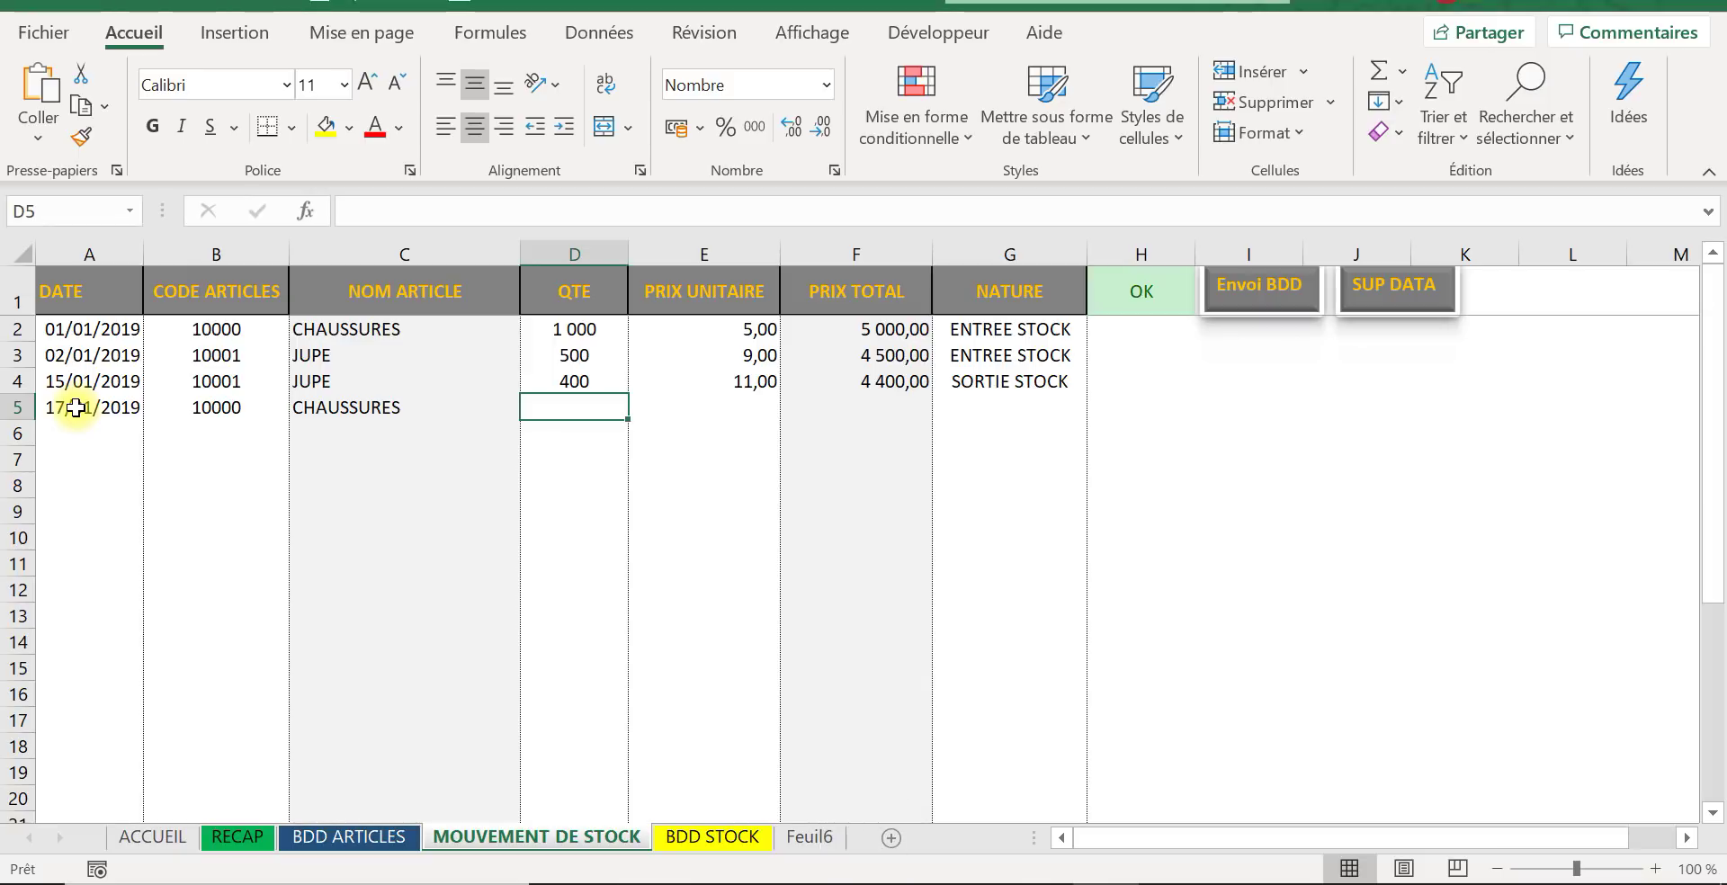
Step: Enter a quantity of 950 and a unit price of 3 for the 17/01/2019 CHAUSSURES movement
type("950")
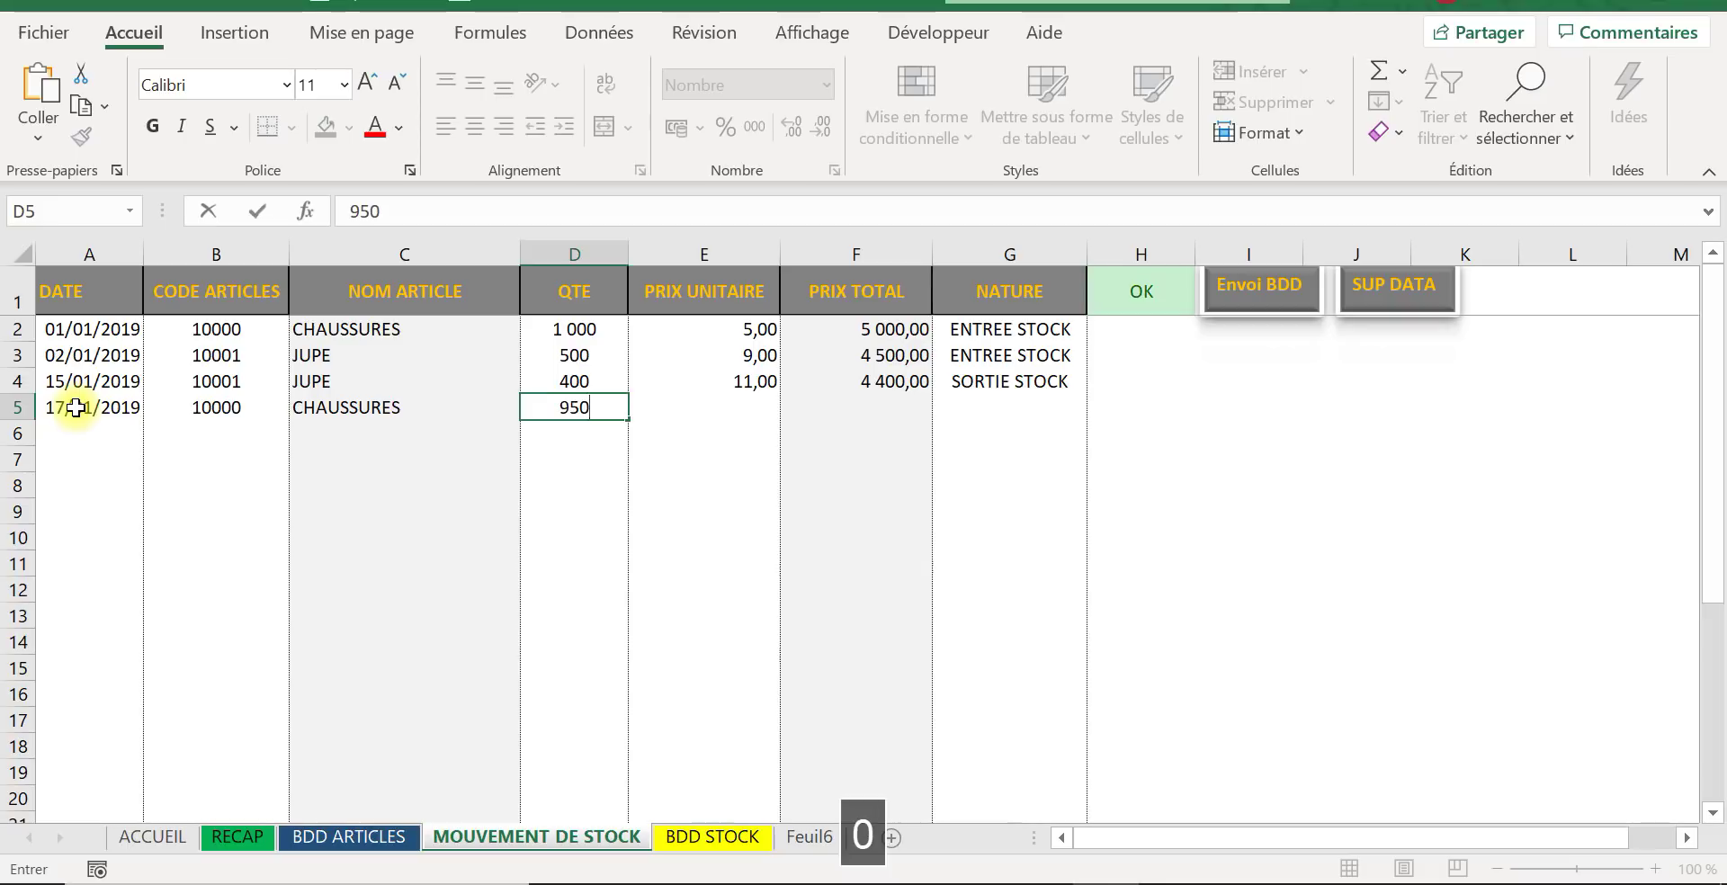
key("Tab")
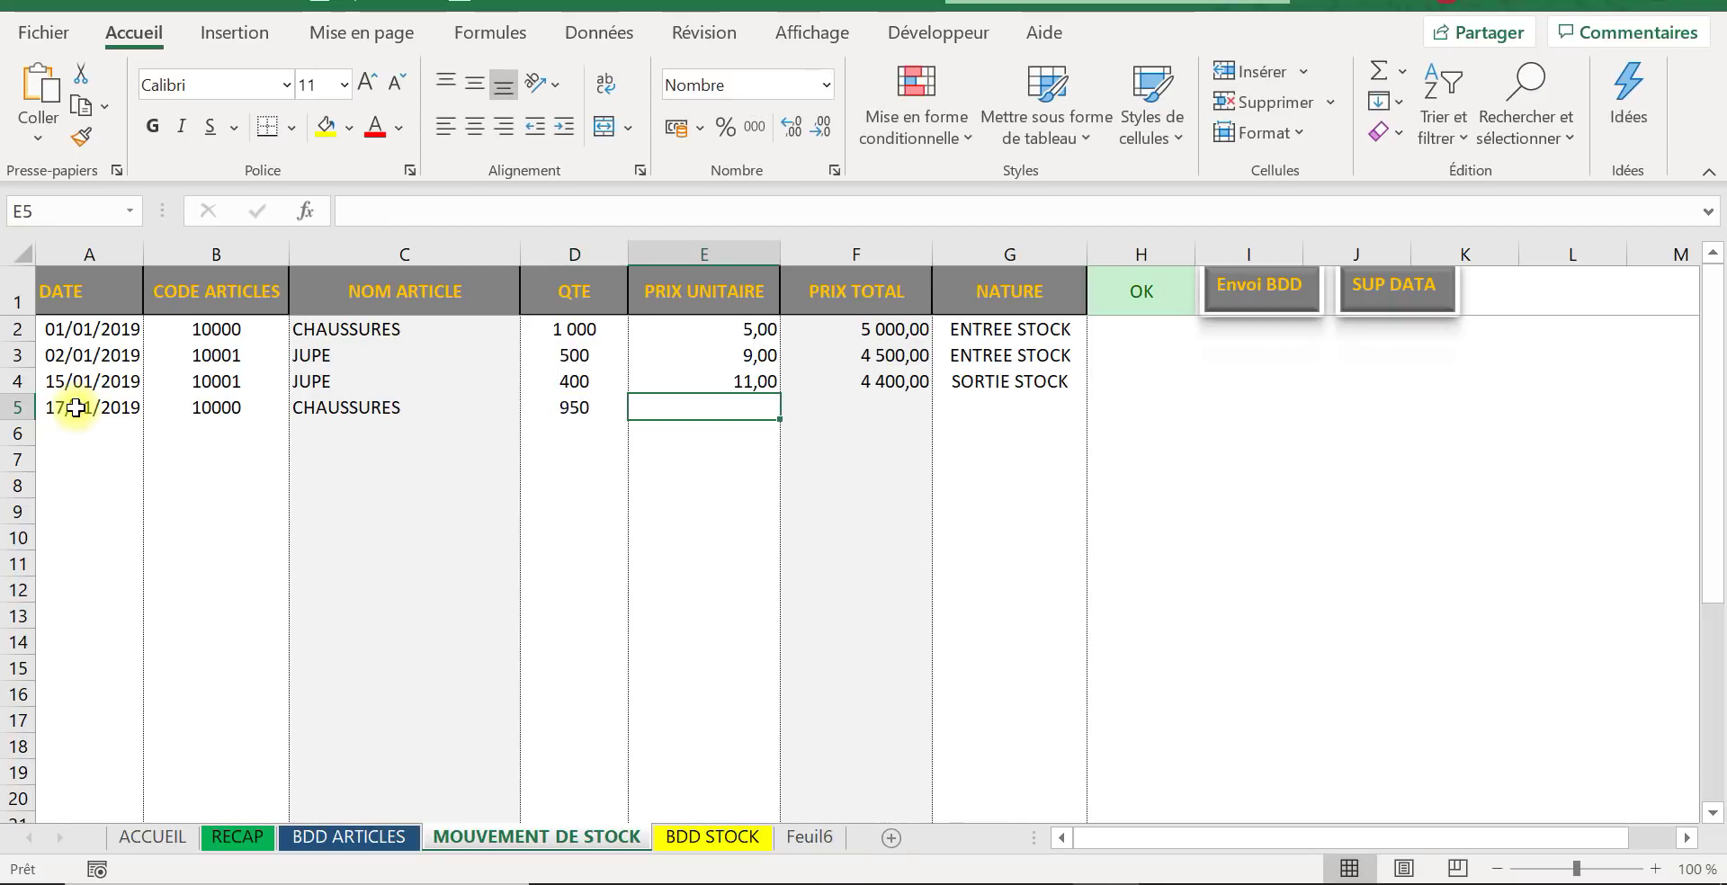
type("3")
key("Tab")
Step: Set the nature of the 17/01/2019 CHAUSSURES movement to SORTIE STOCK
key("Tab")
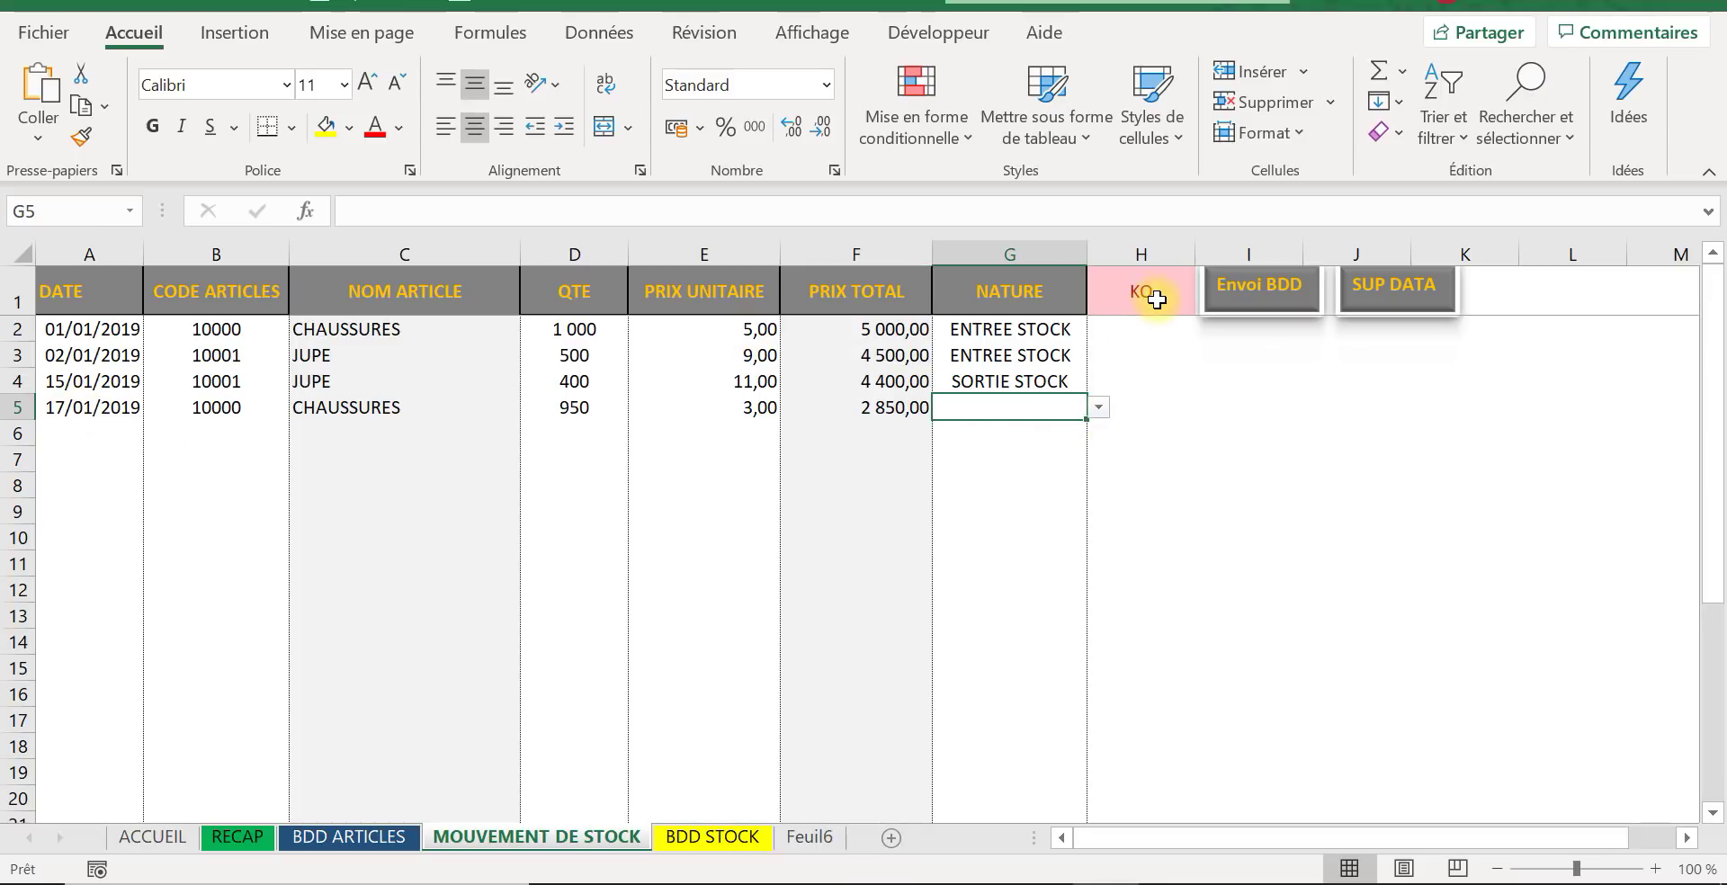
left_click(1099, 407)
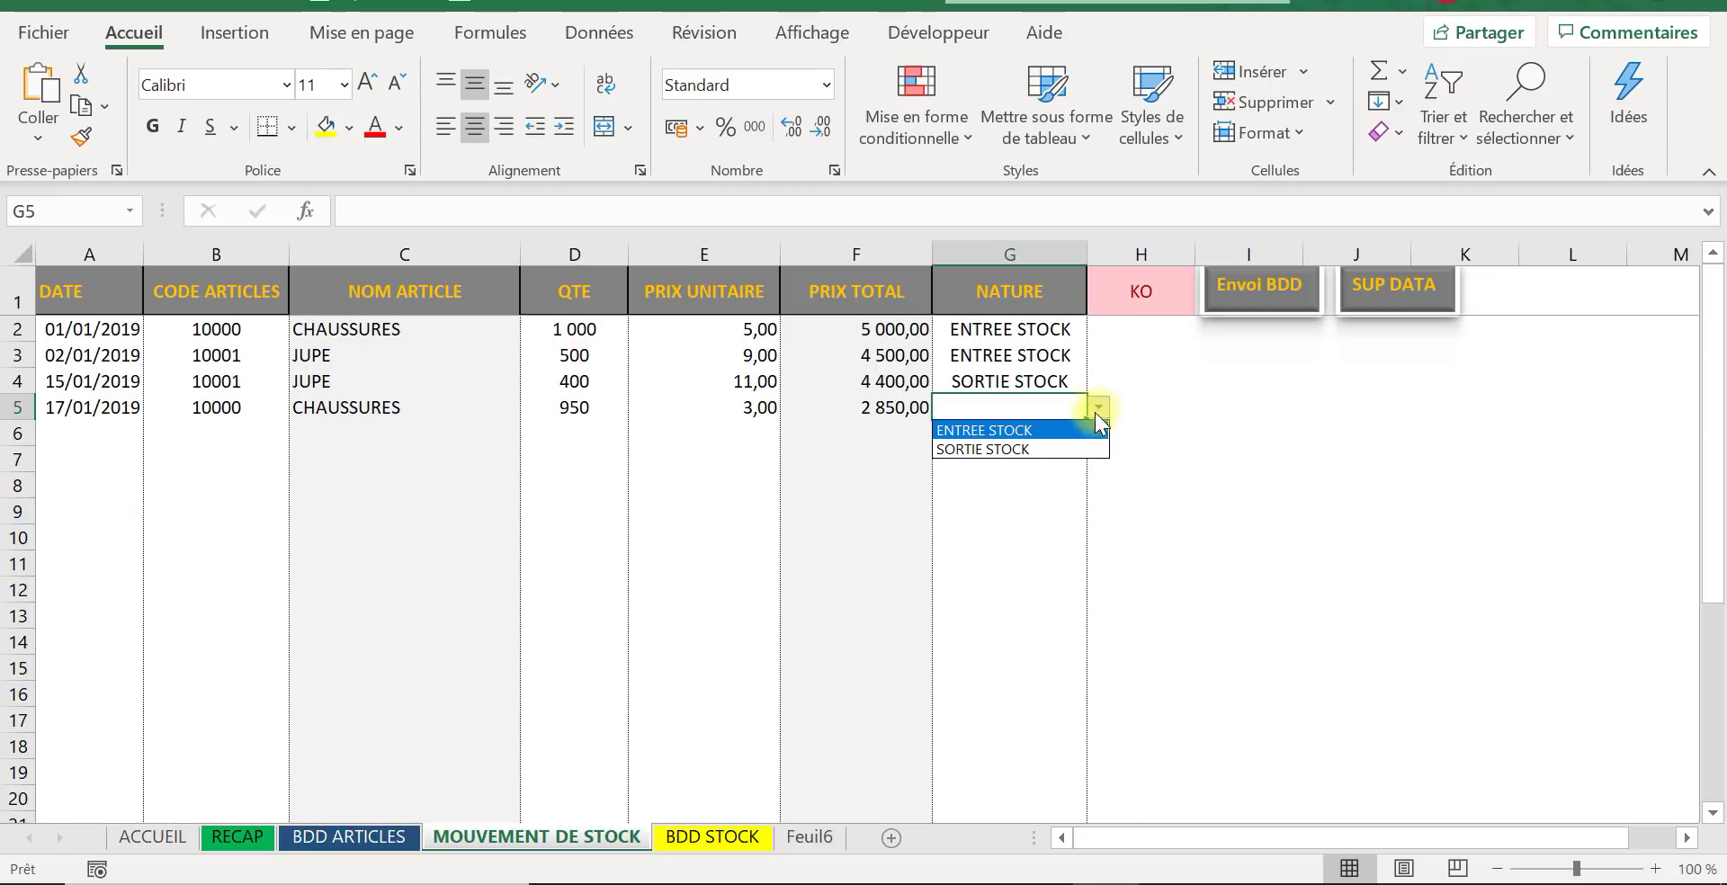
left_click(1067, 448)
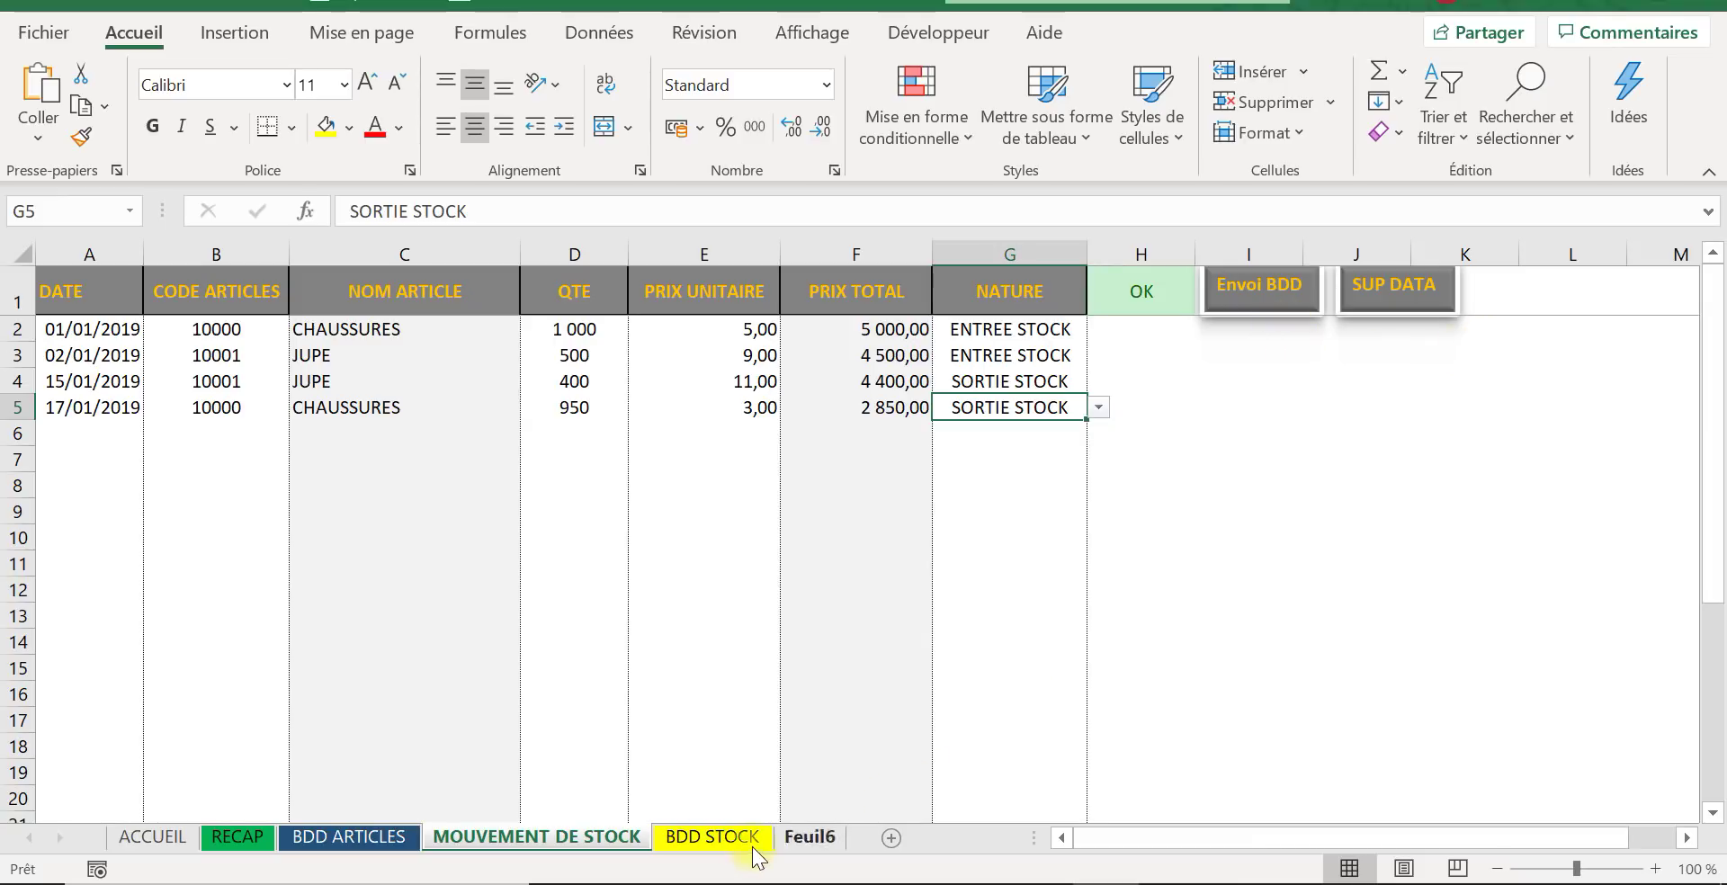
Step: Open the BDD STOCK sheet to check the contents of the stock movement database
left_click(721, 842)
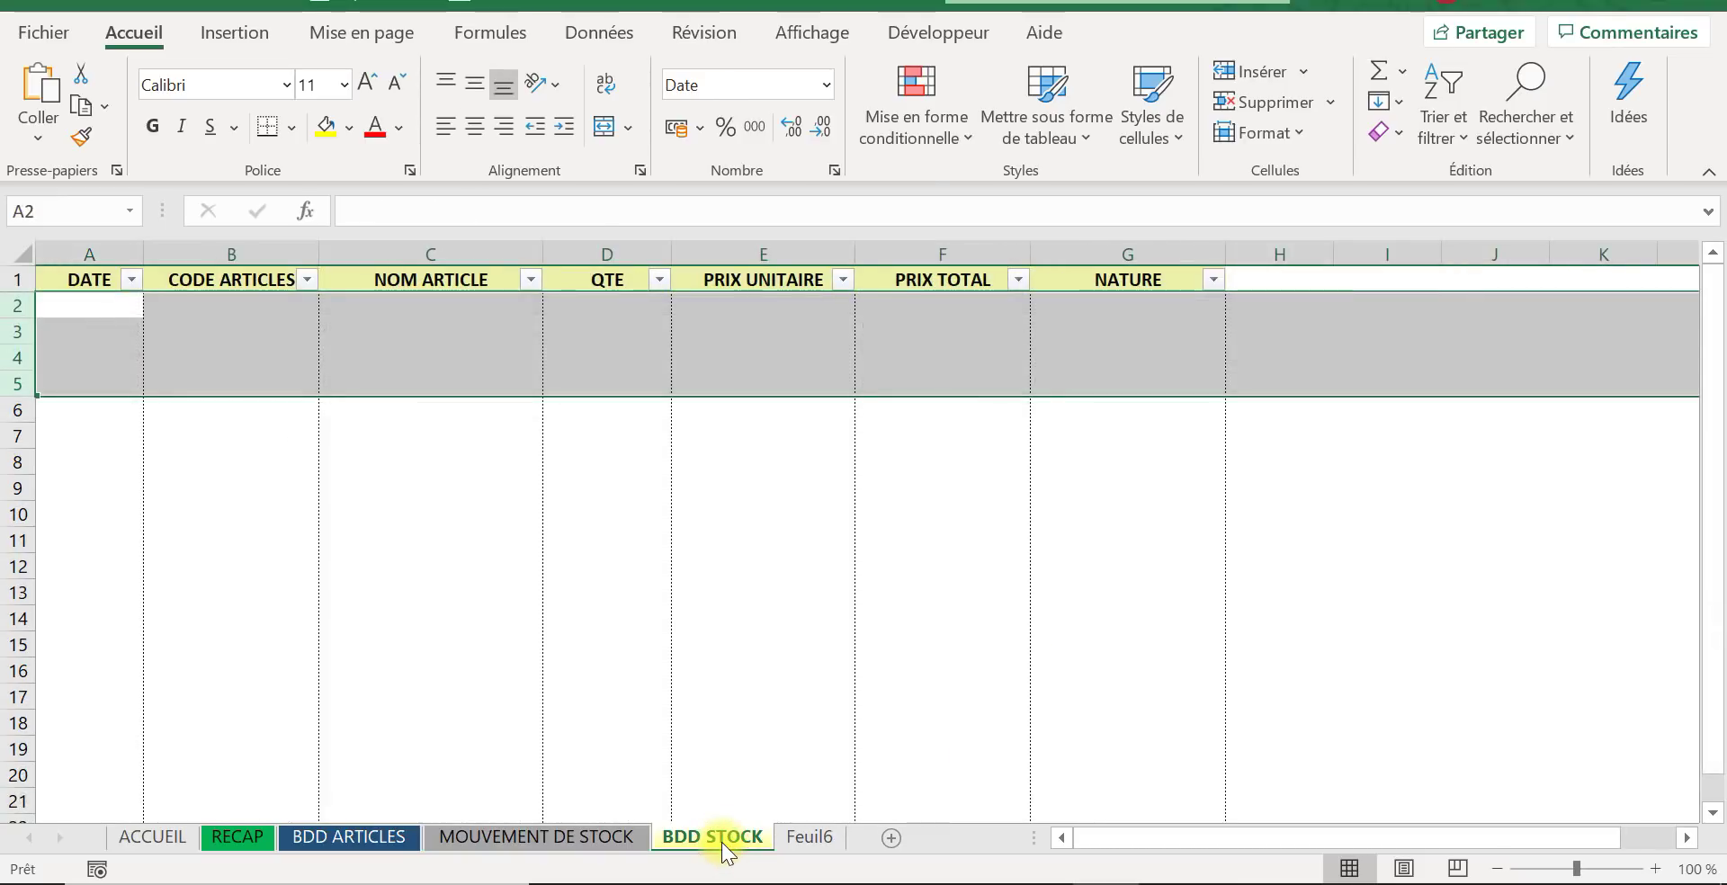
left_click(591, 540)
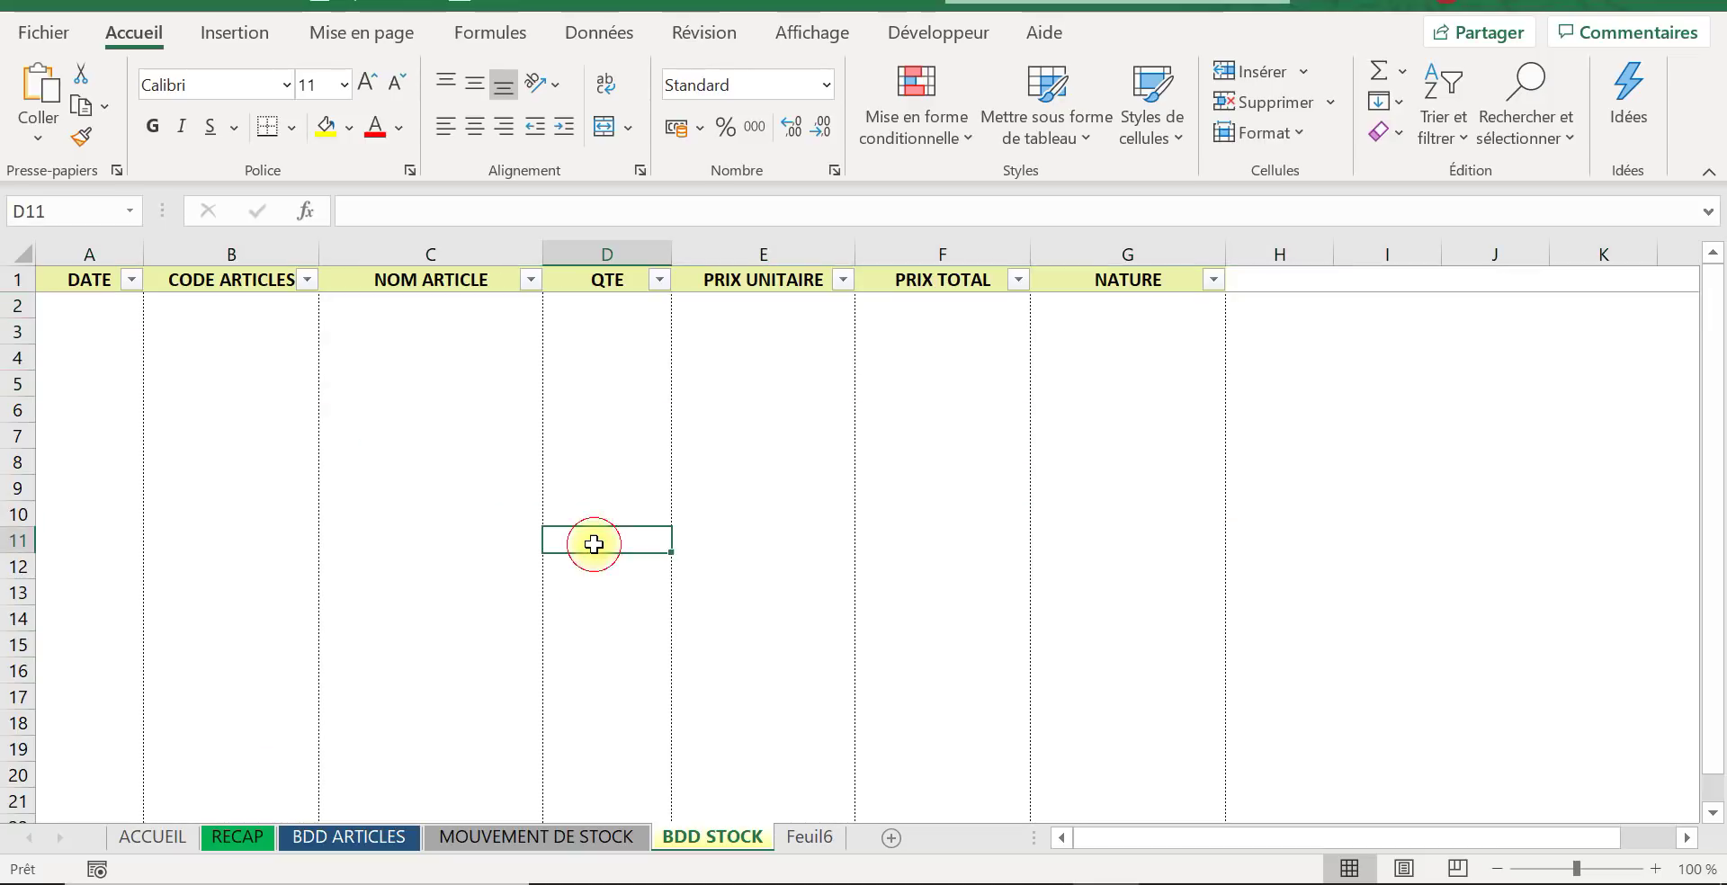
Step: Send the four movements entered on the MOUVEMENT DE STOCK sheet to the BDD STOCK database
left_click(565, 837)
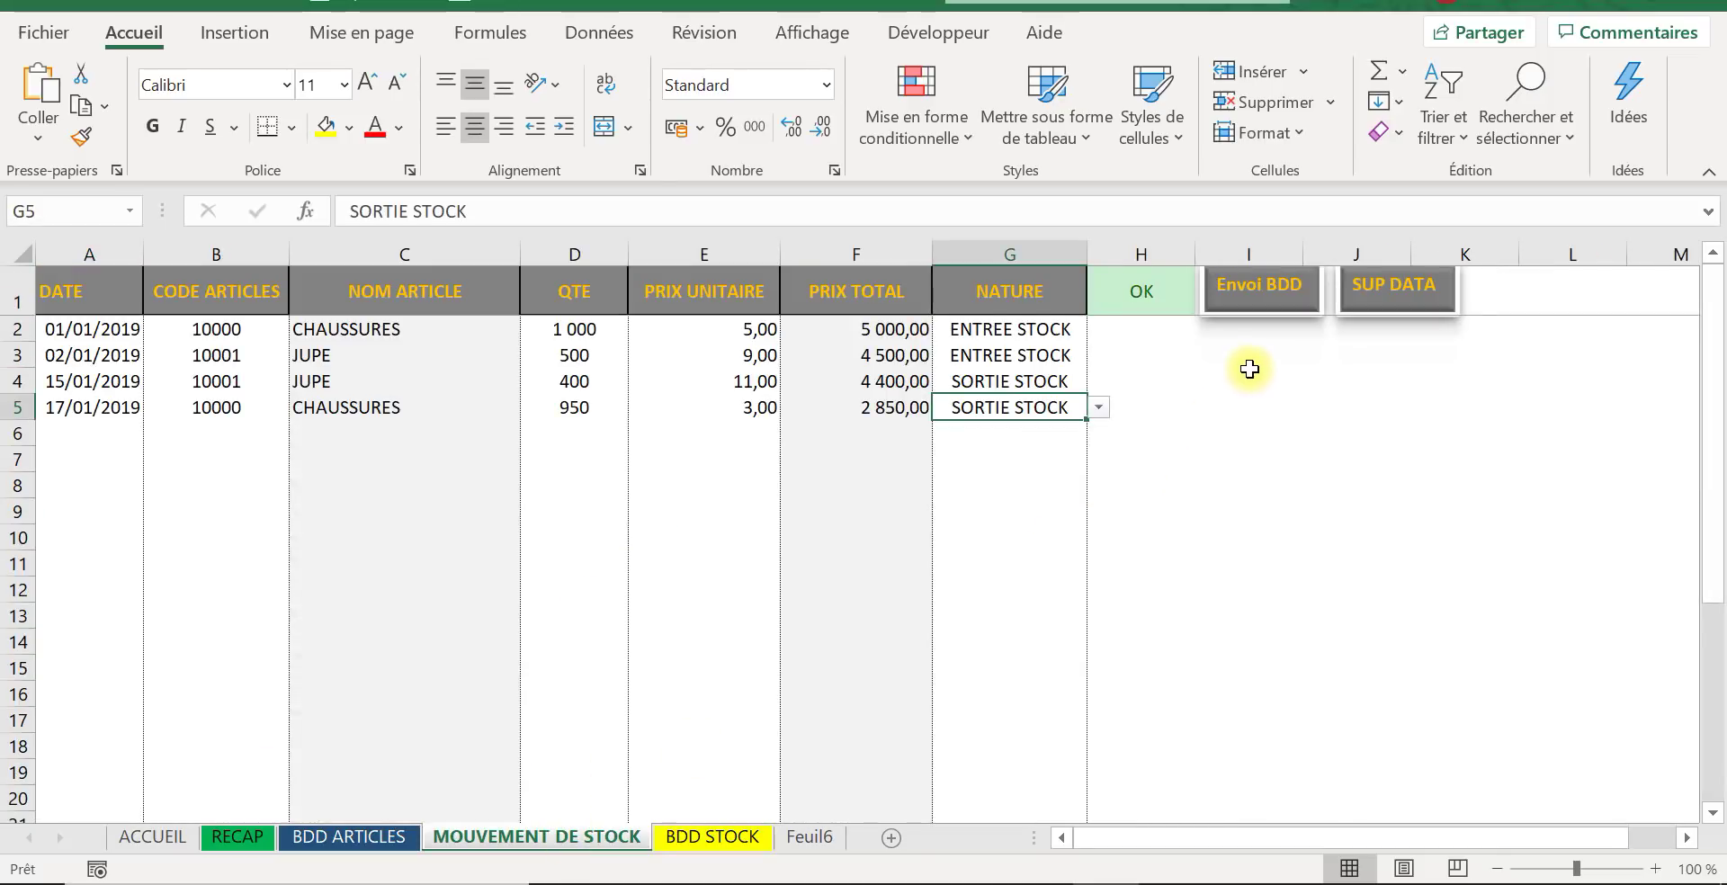
left_click(1272, 284)
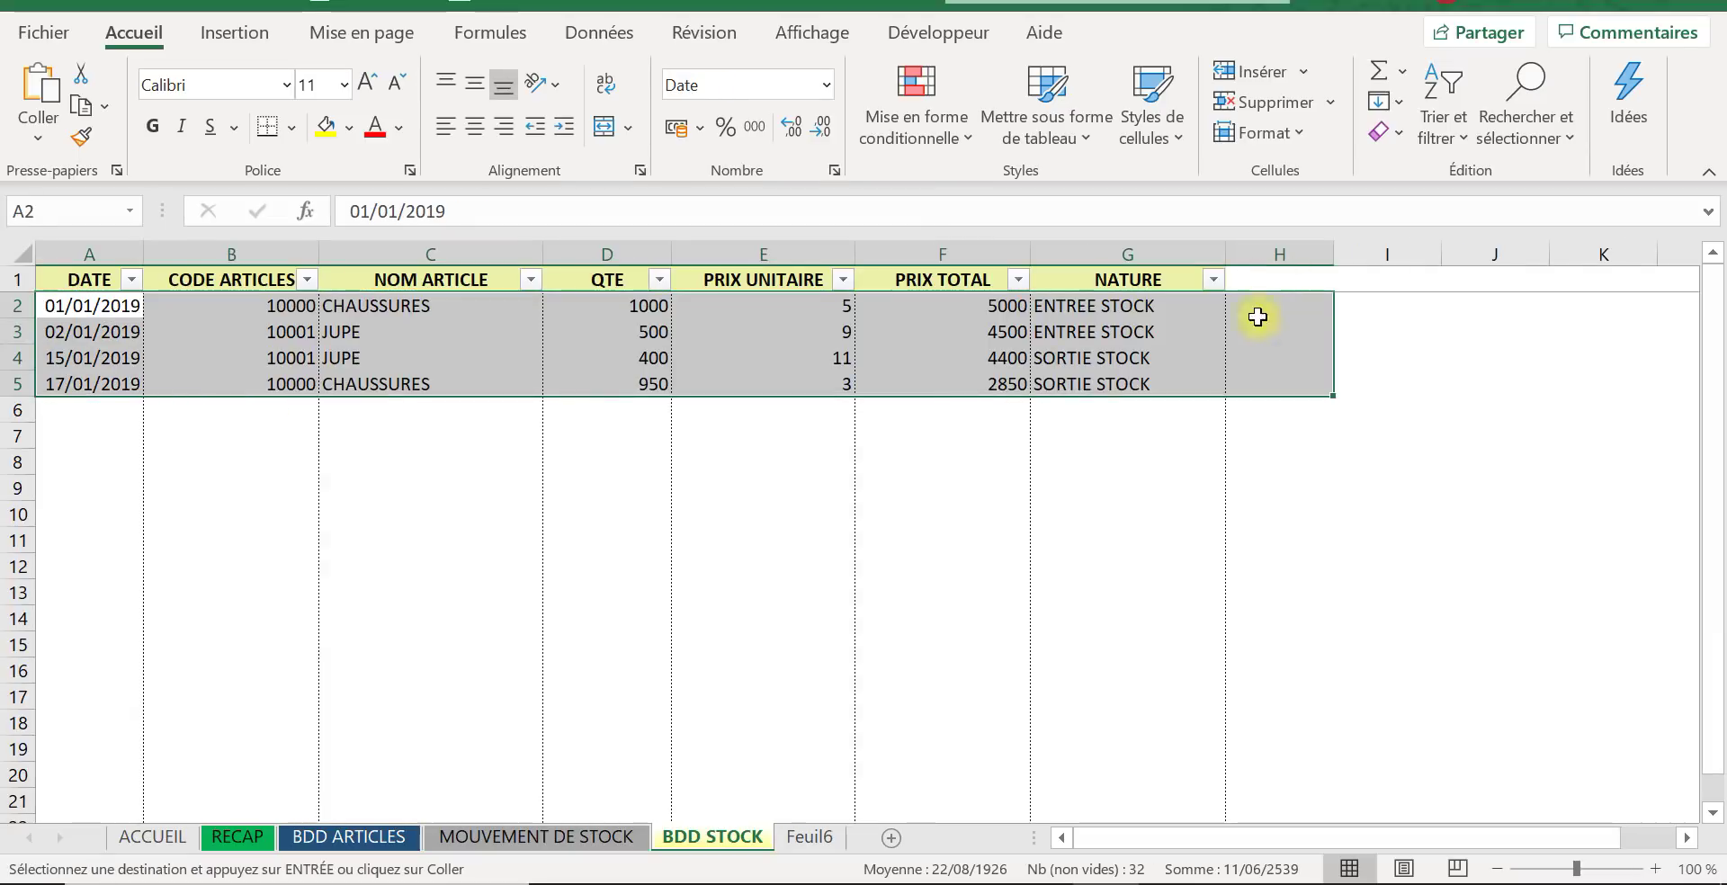
left_click(977, 490)
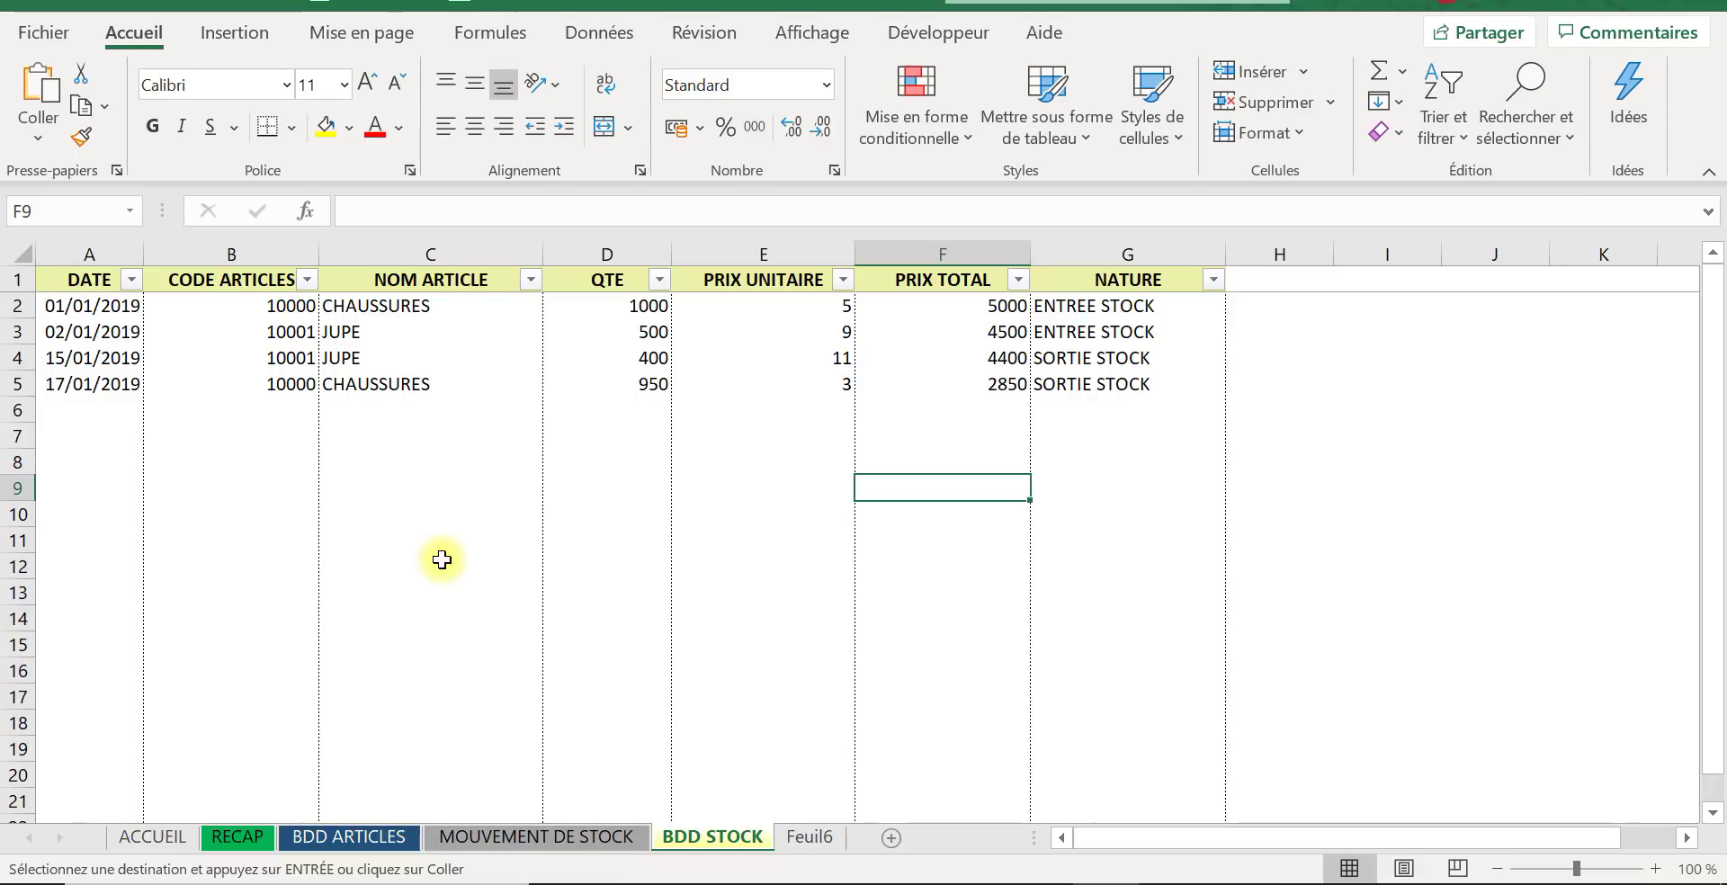
Step: Open the stock movement database from the ACCUEIL sheet, review it, and return to ACCUEIL
key("ctrl+q")
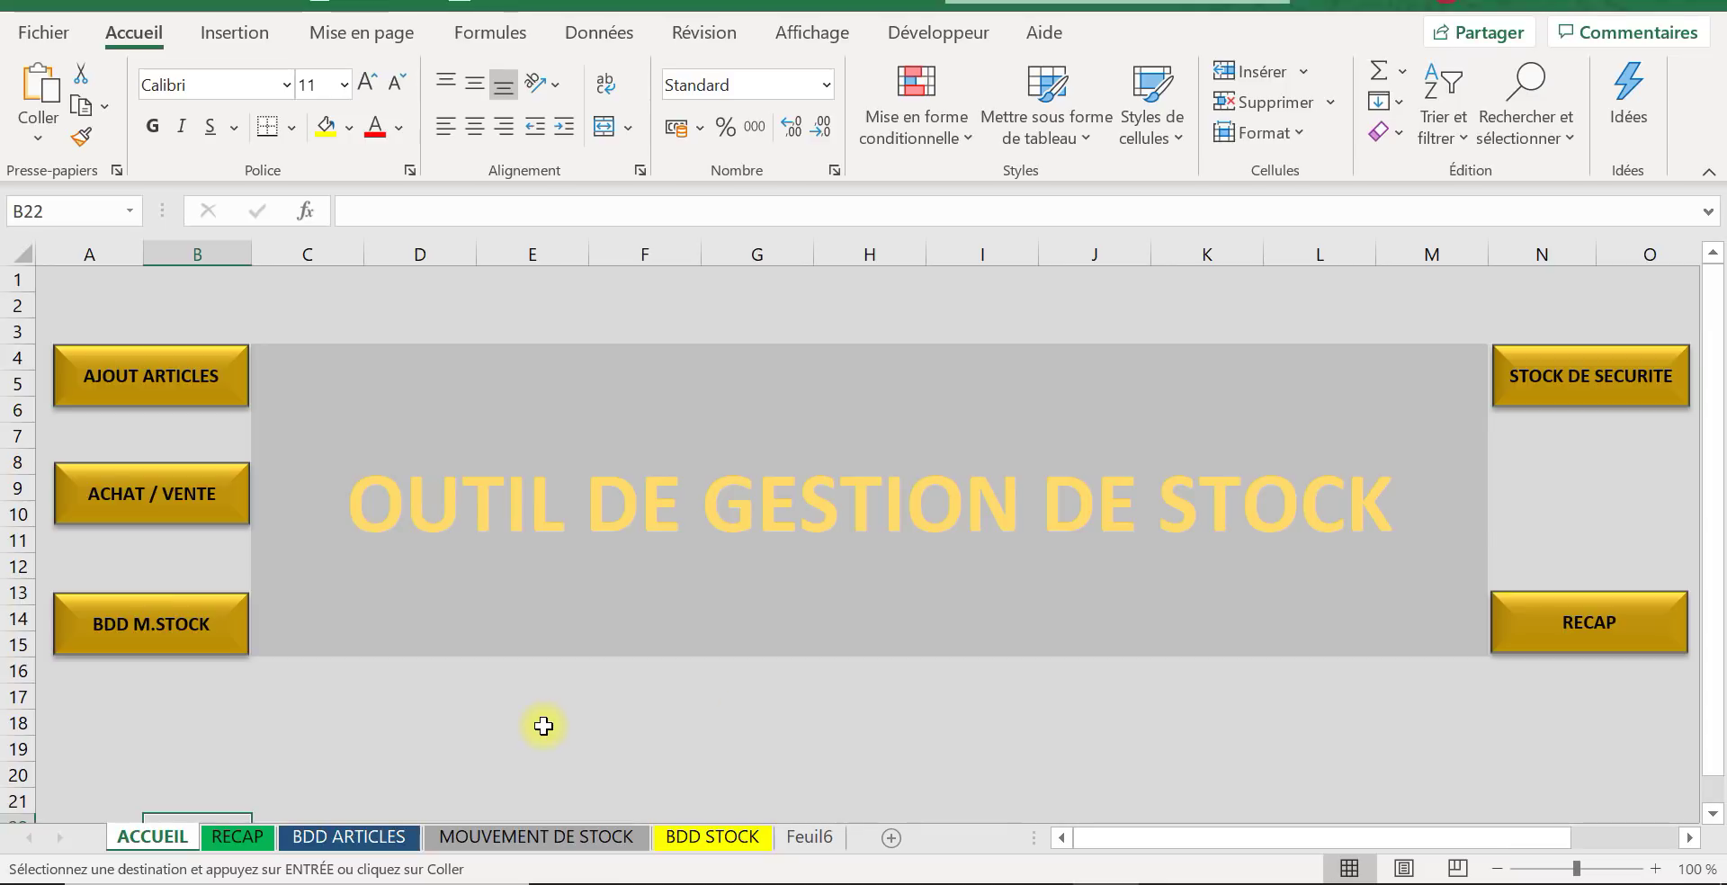
left_click(156, 640)
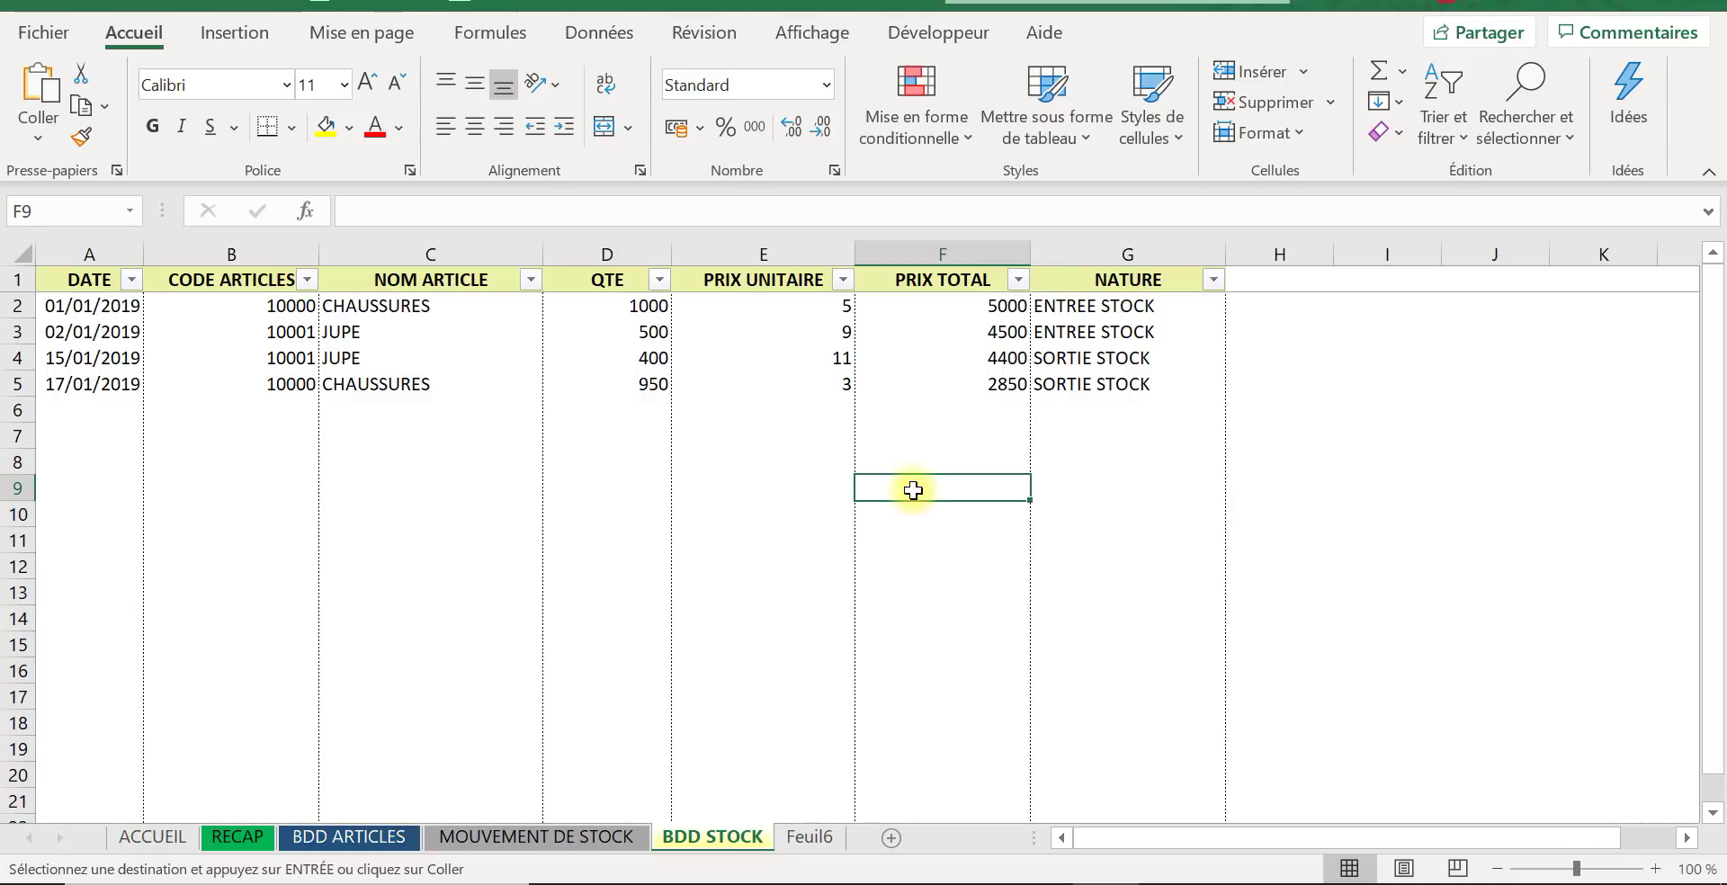
key("ctrl+q")
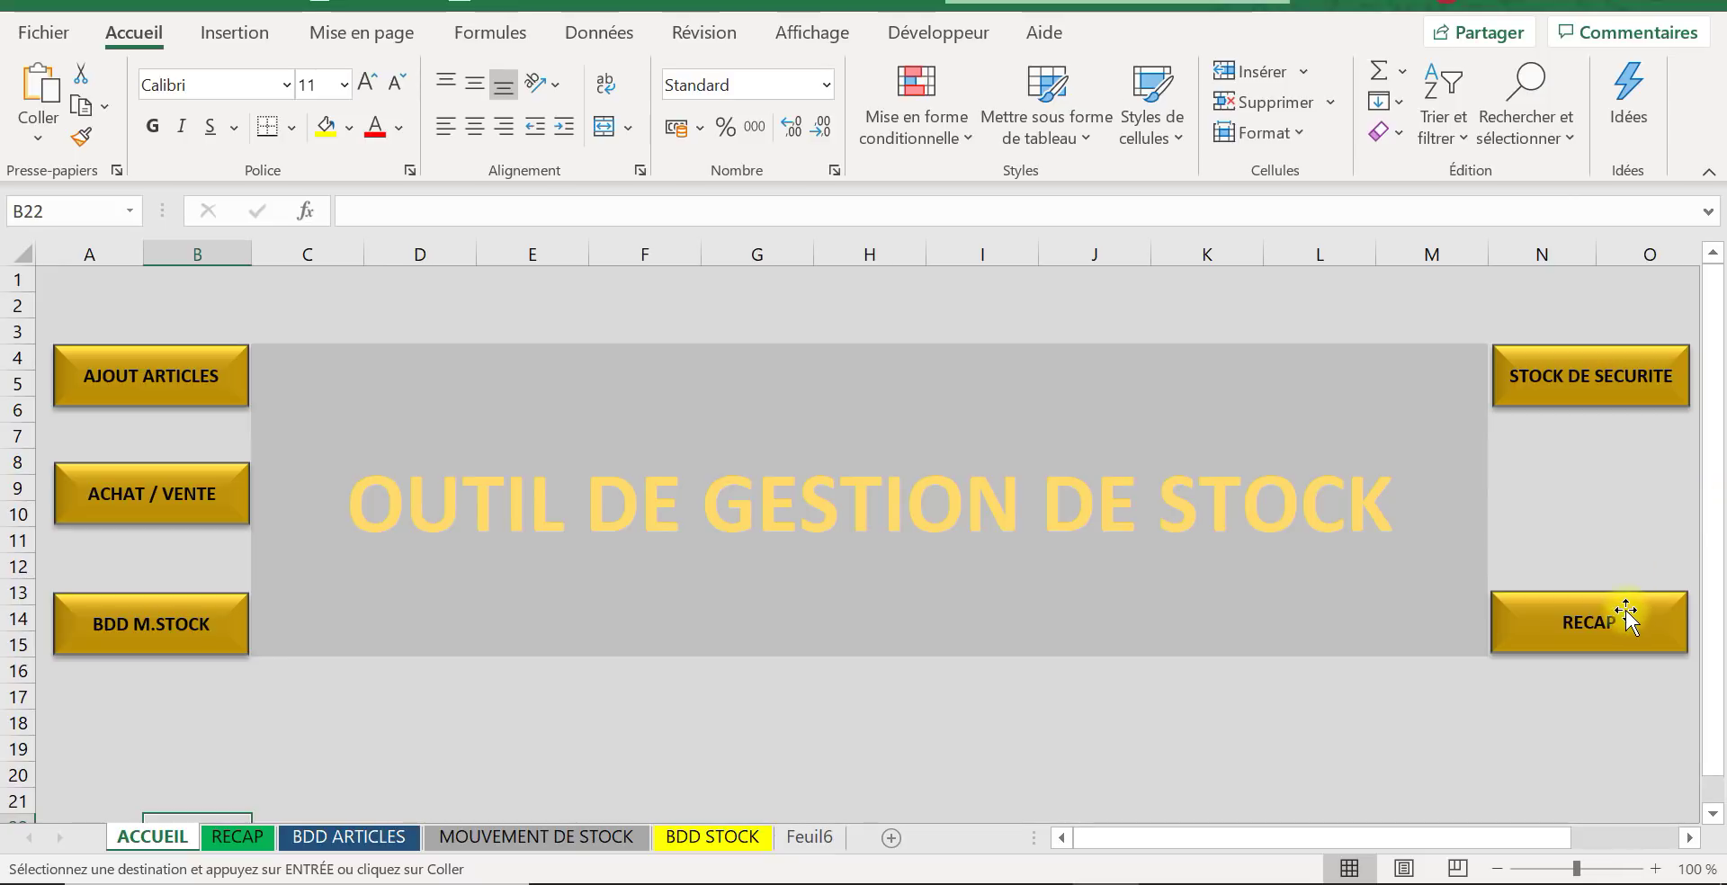
Step: Clear the CHAUSSURES article name from cell A2 of the RECAP sheet
left_click(243, 838)
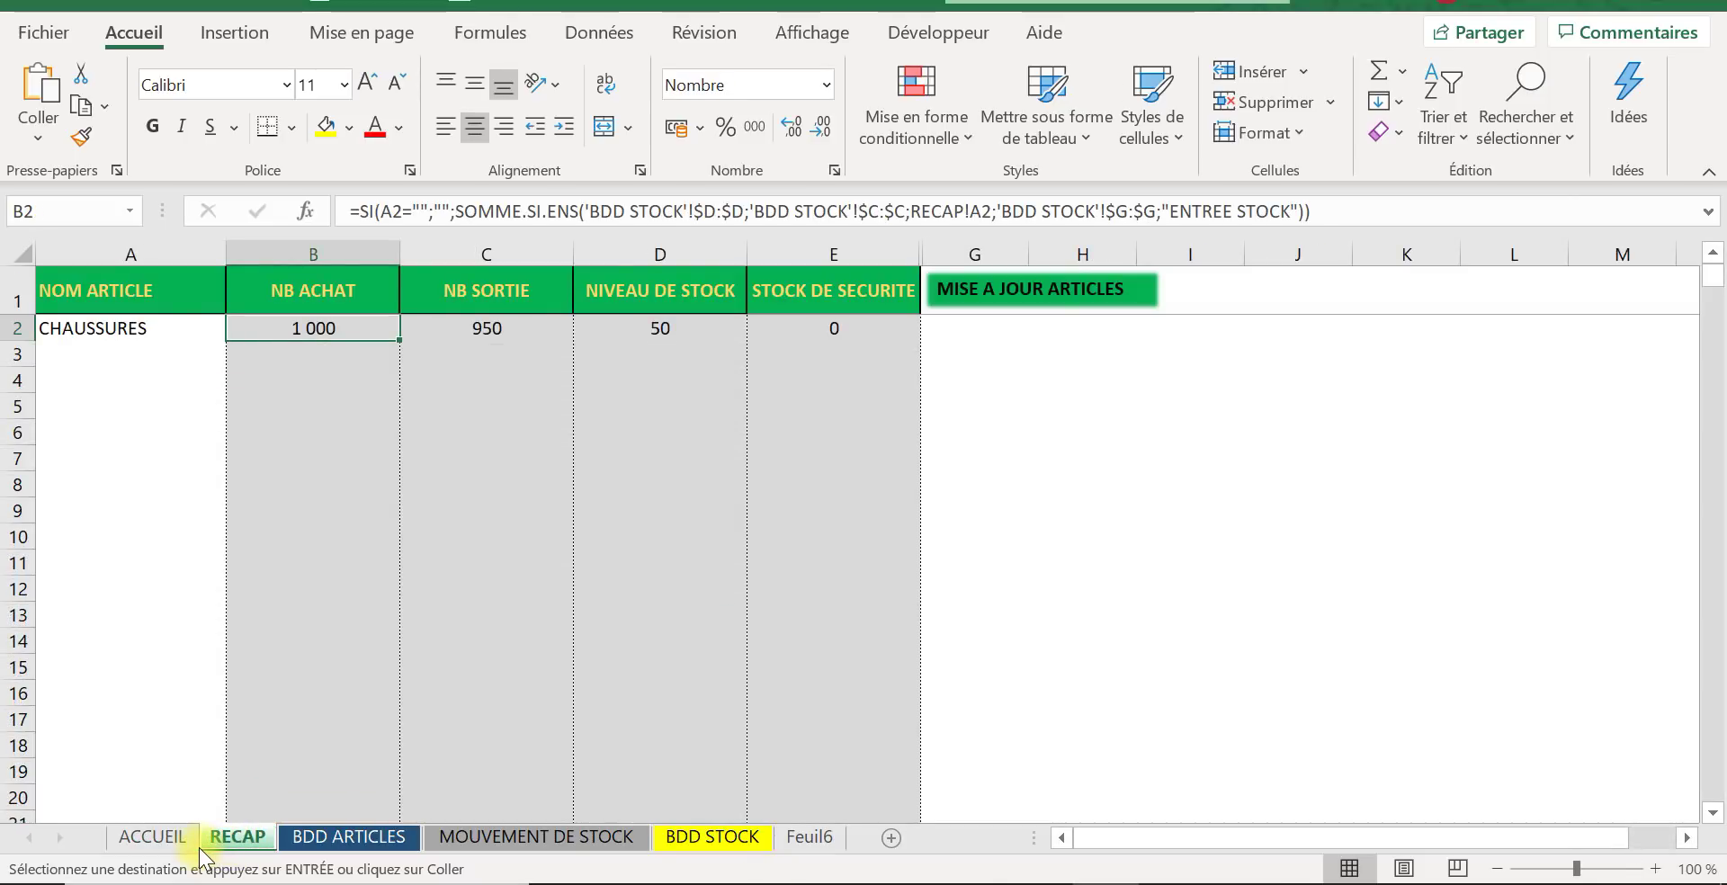
left_click(110, 328)
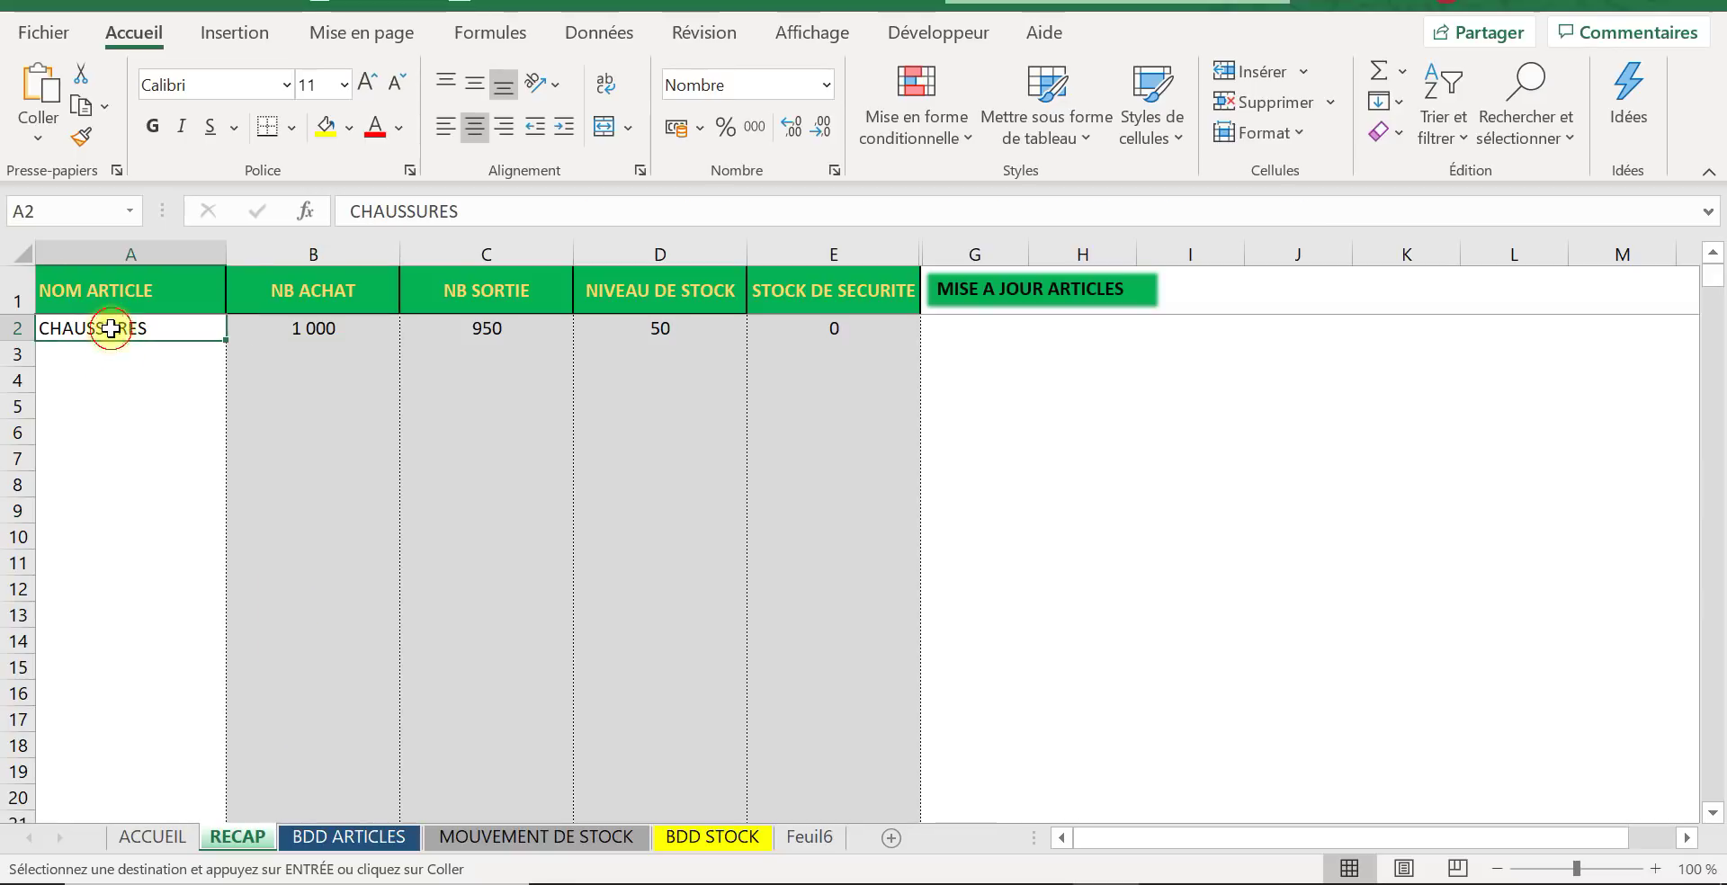
key("Delete")
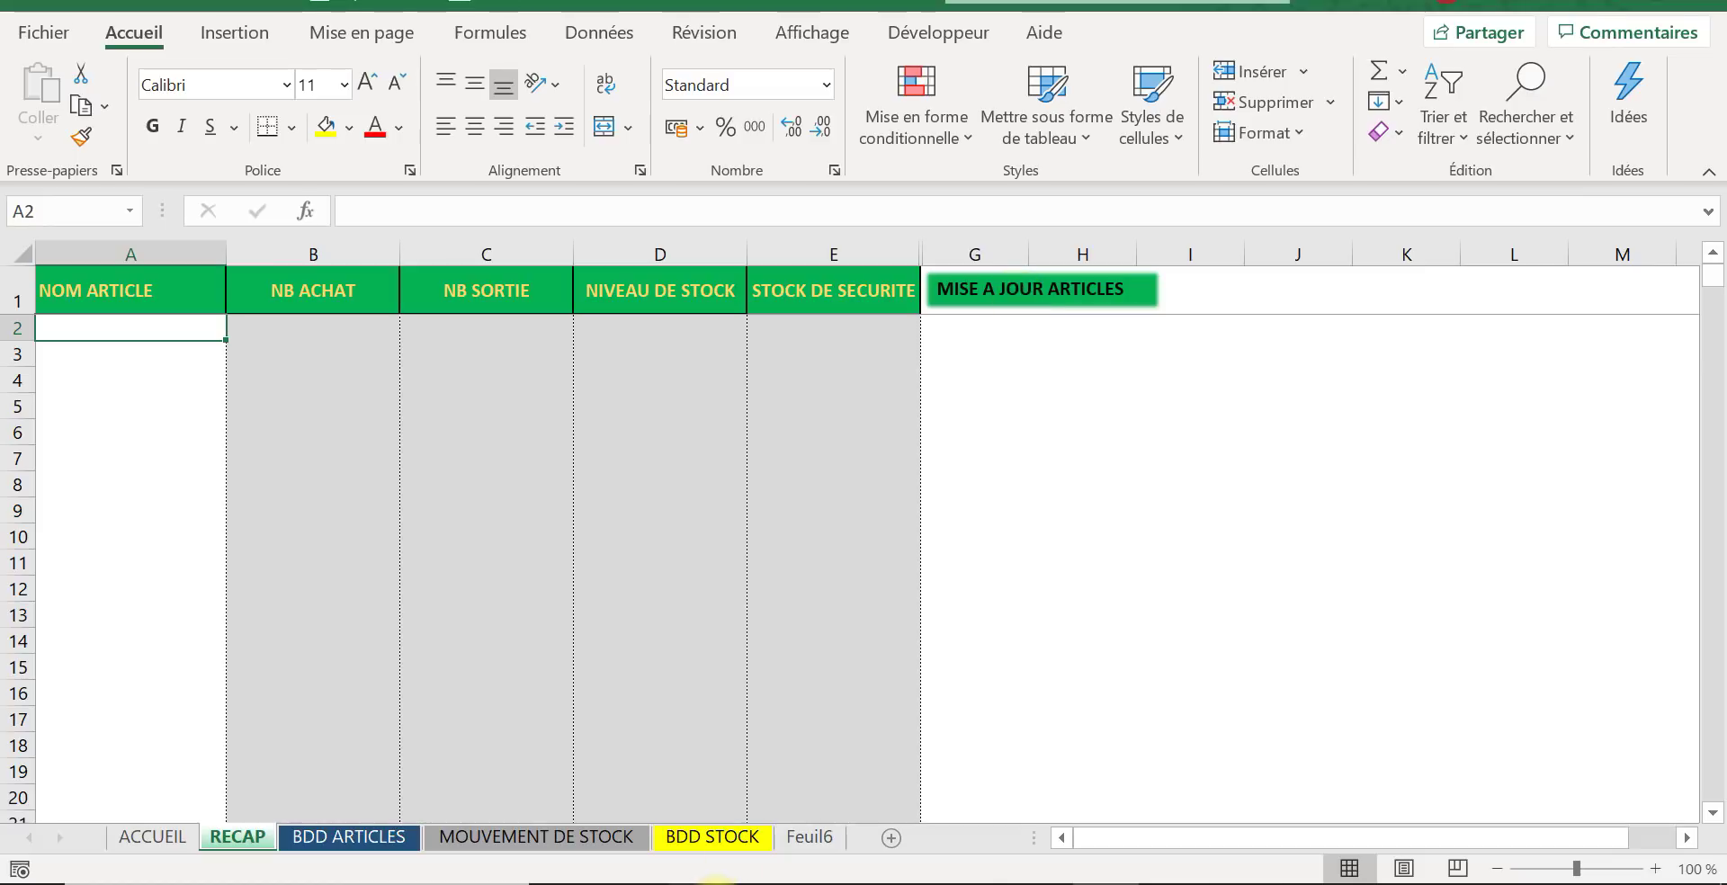
Step: Review the recorded movement quantities on the BDD STOCK sheet and return to the RECAP sheet
left_click(720, 840)
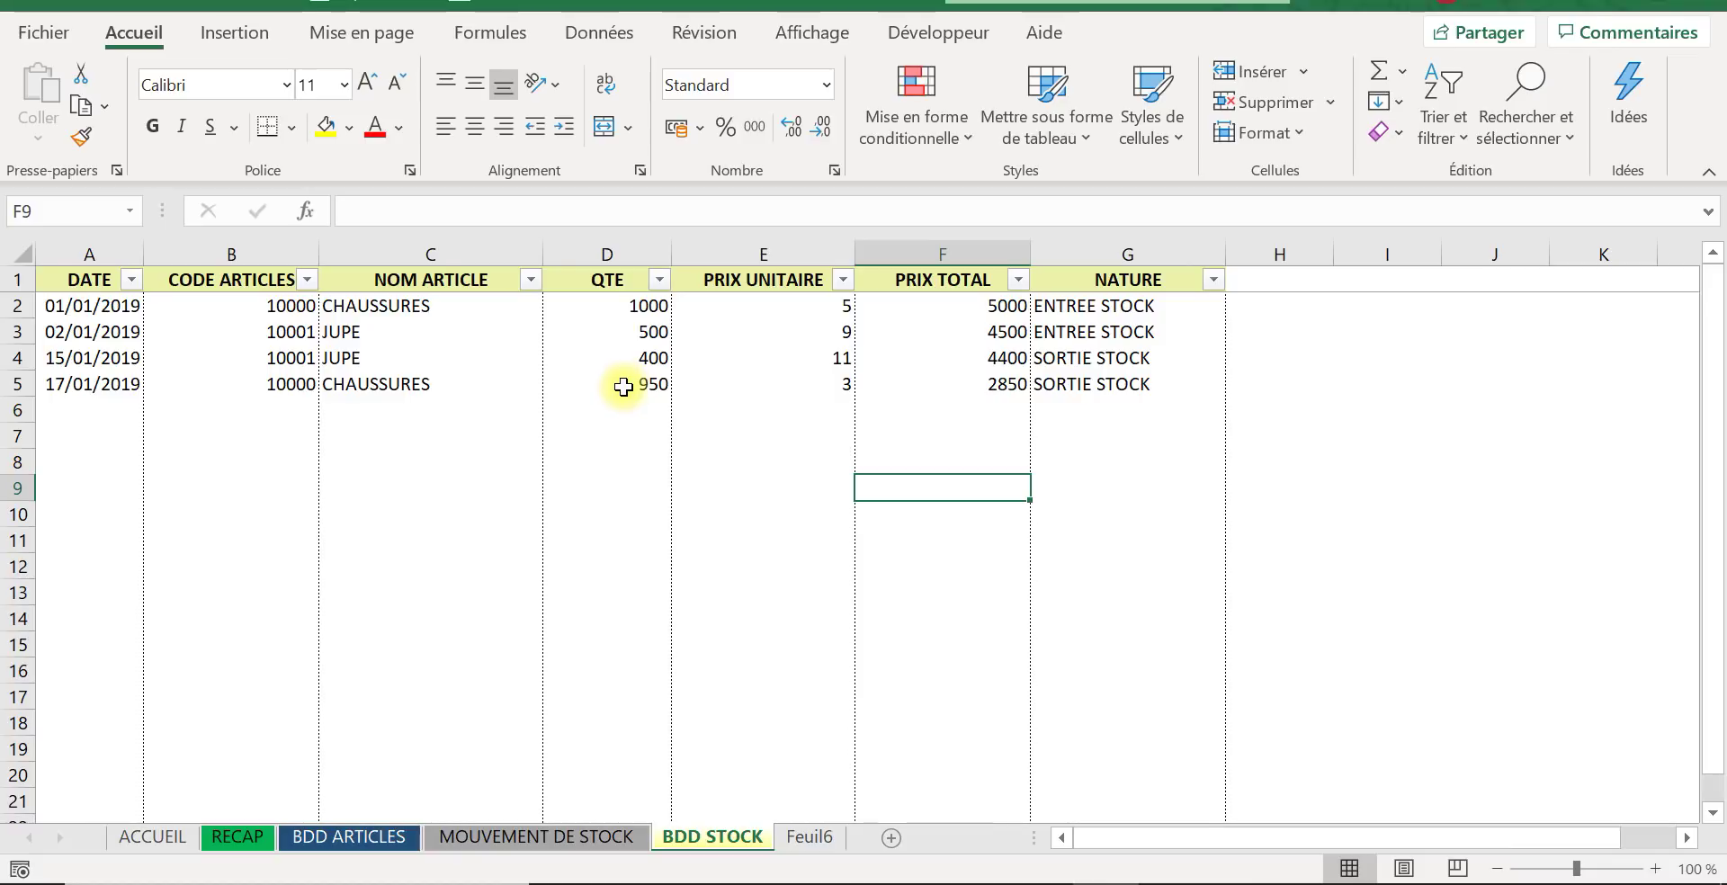
left_click(647, 333)
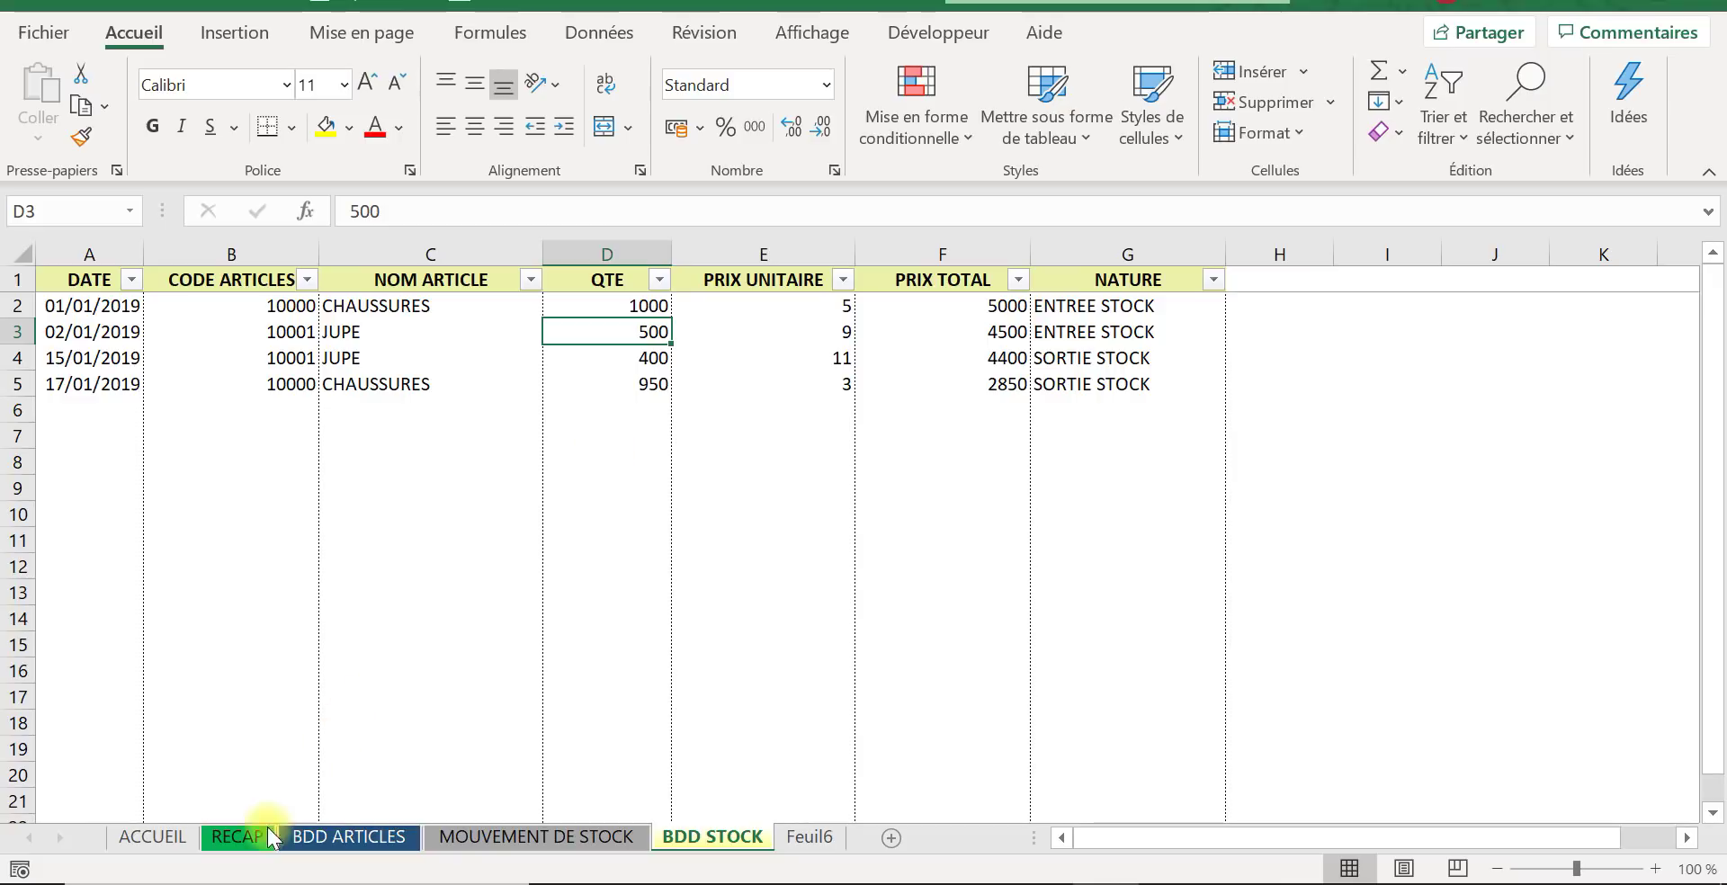
left_click(240, 838)
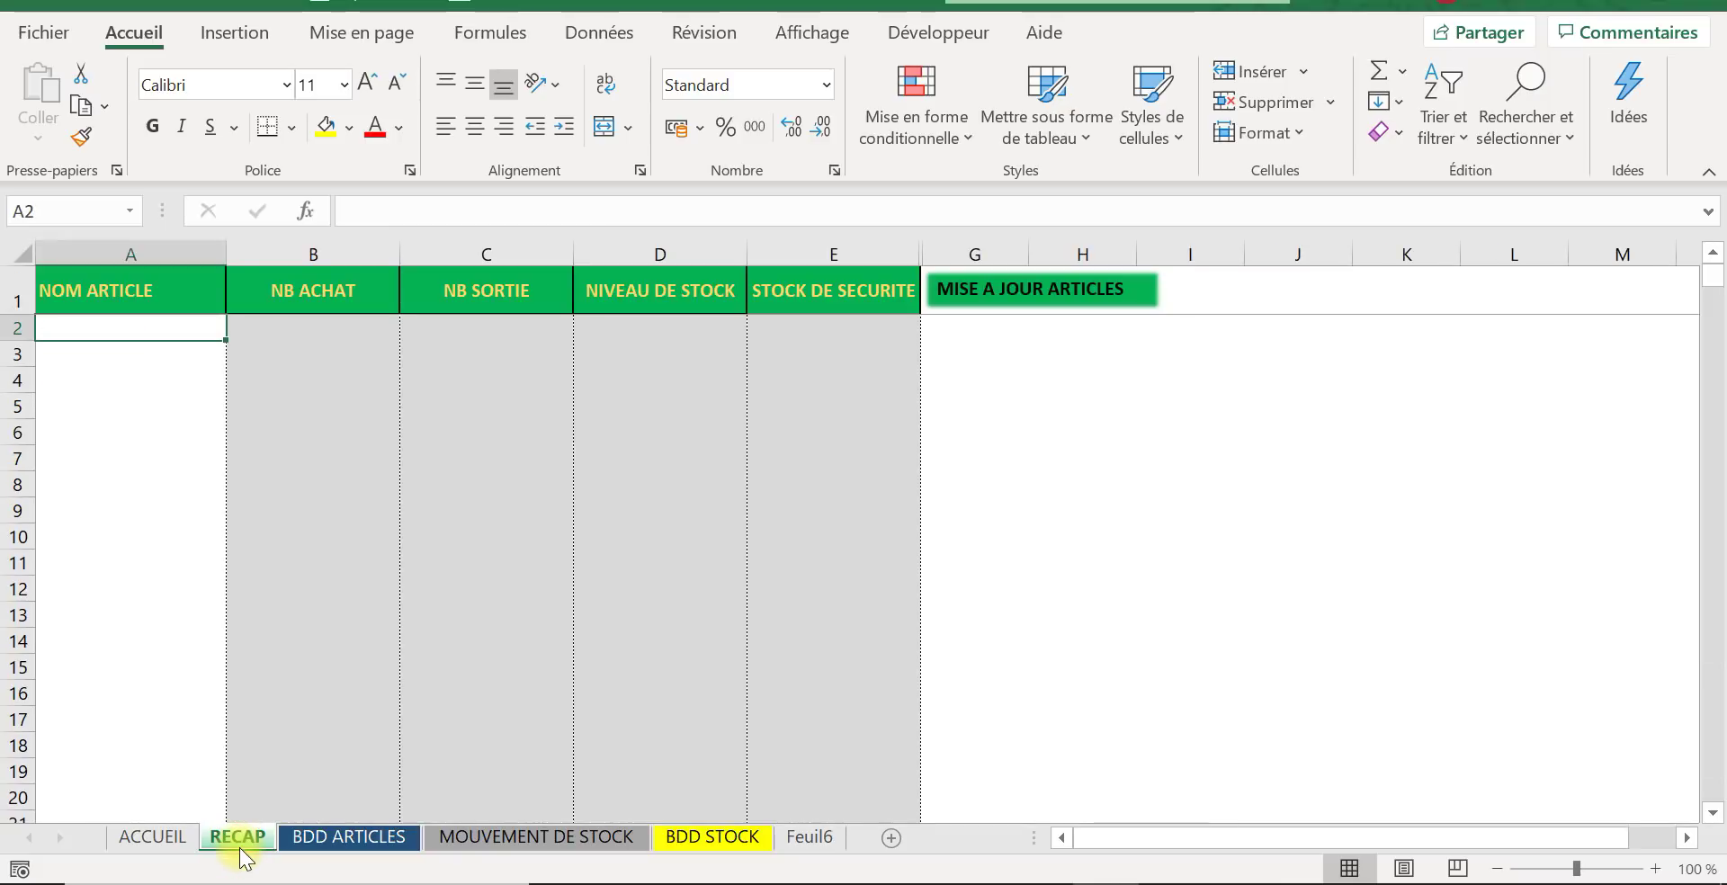
Step: Refresh the article list on the RECAP sheet with MISE A JOUR ARTICLES
left_click(1025, 360)
left_click(1031, 358)
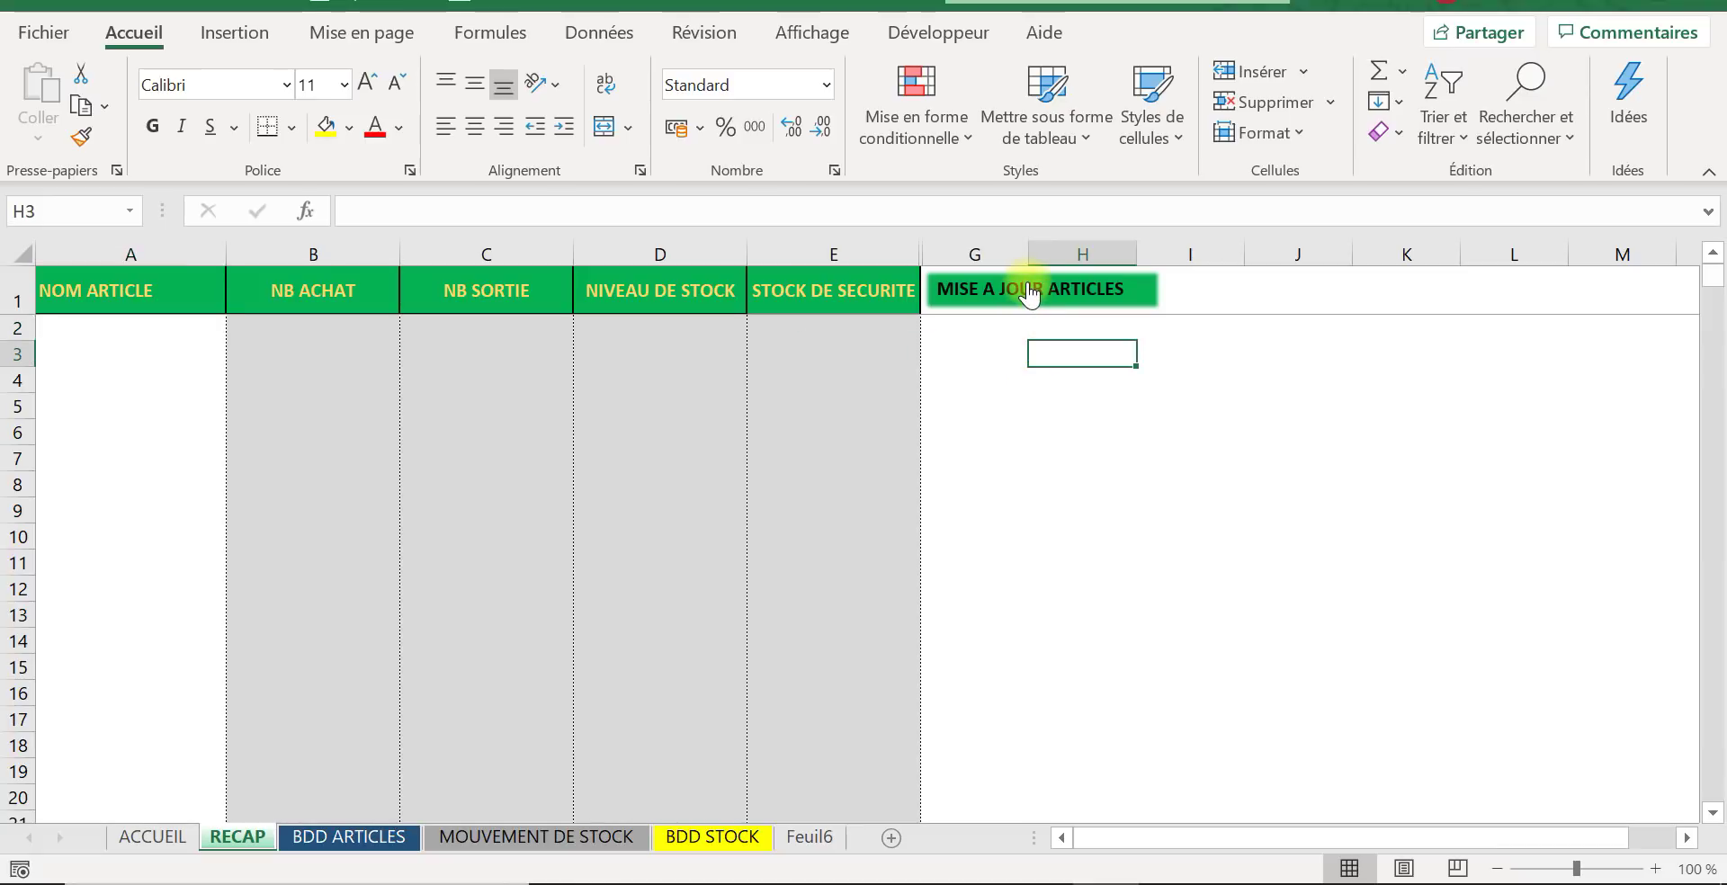
left_click(1030, 295)
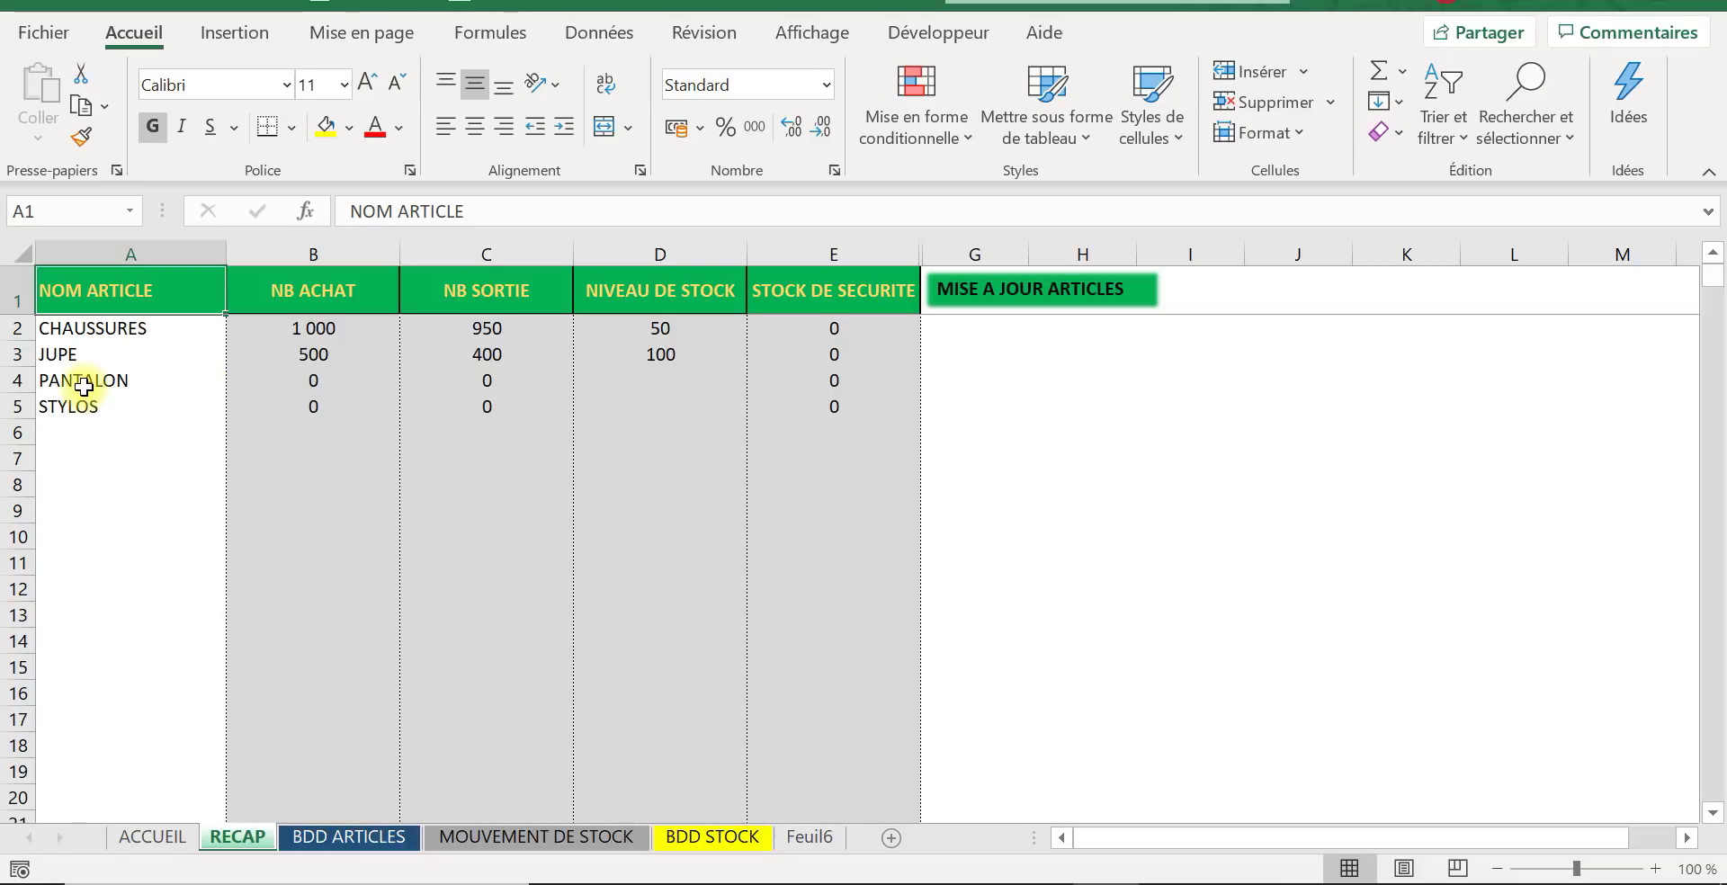
Step: Examine the purchases, exits and stock level of CHAUSSURES and JUPE on the RECAP sheet
left_click_drag(17, 378, 18, 401)
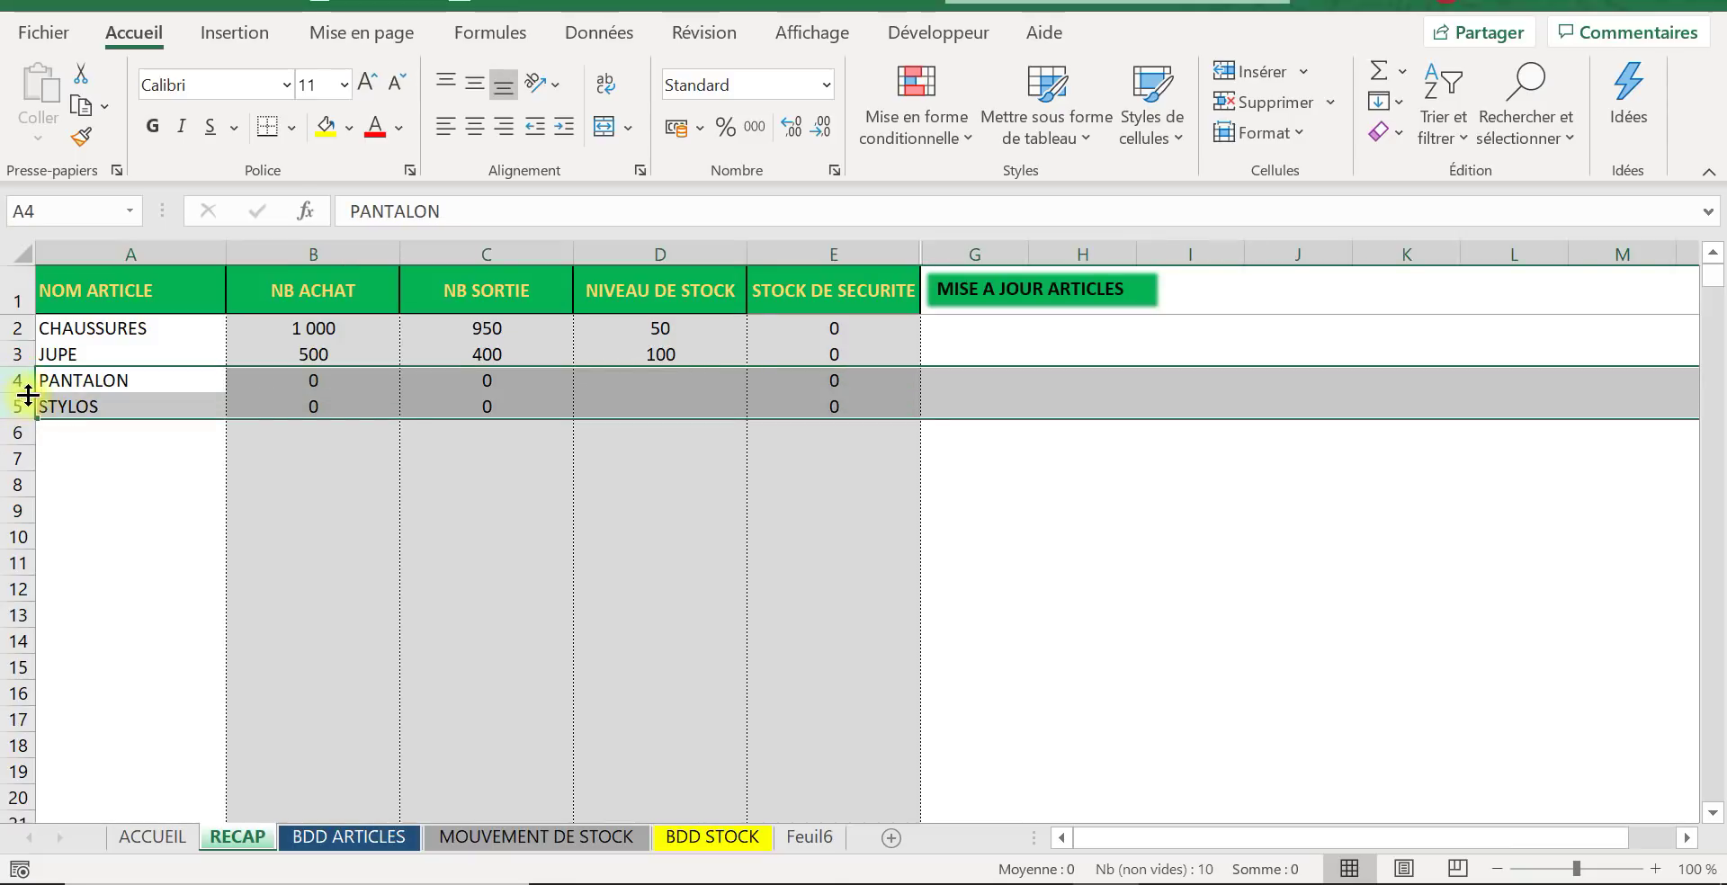
left_click(17, 329)
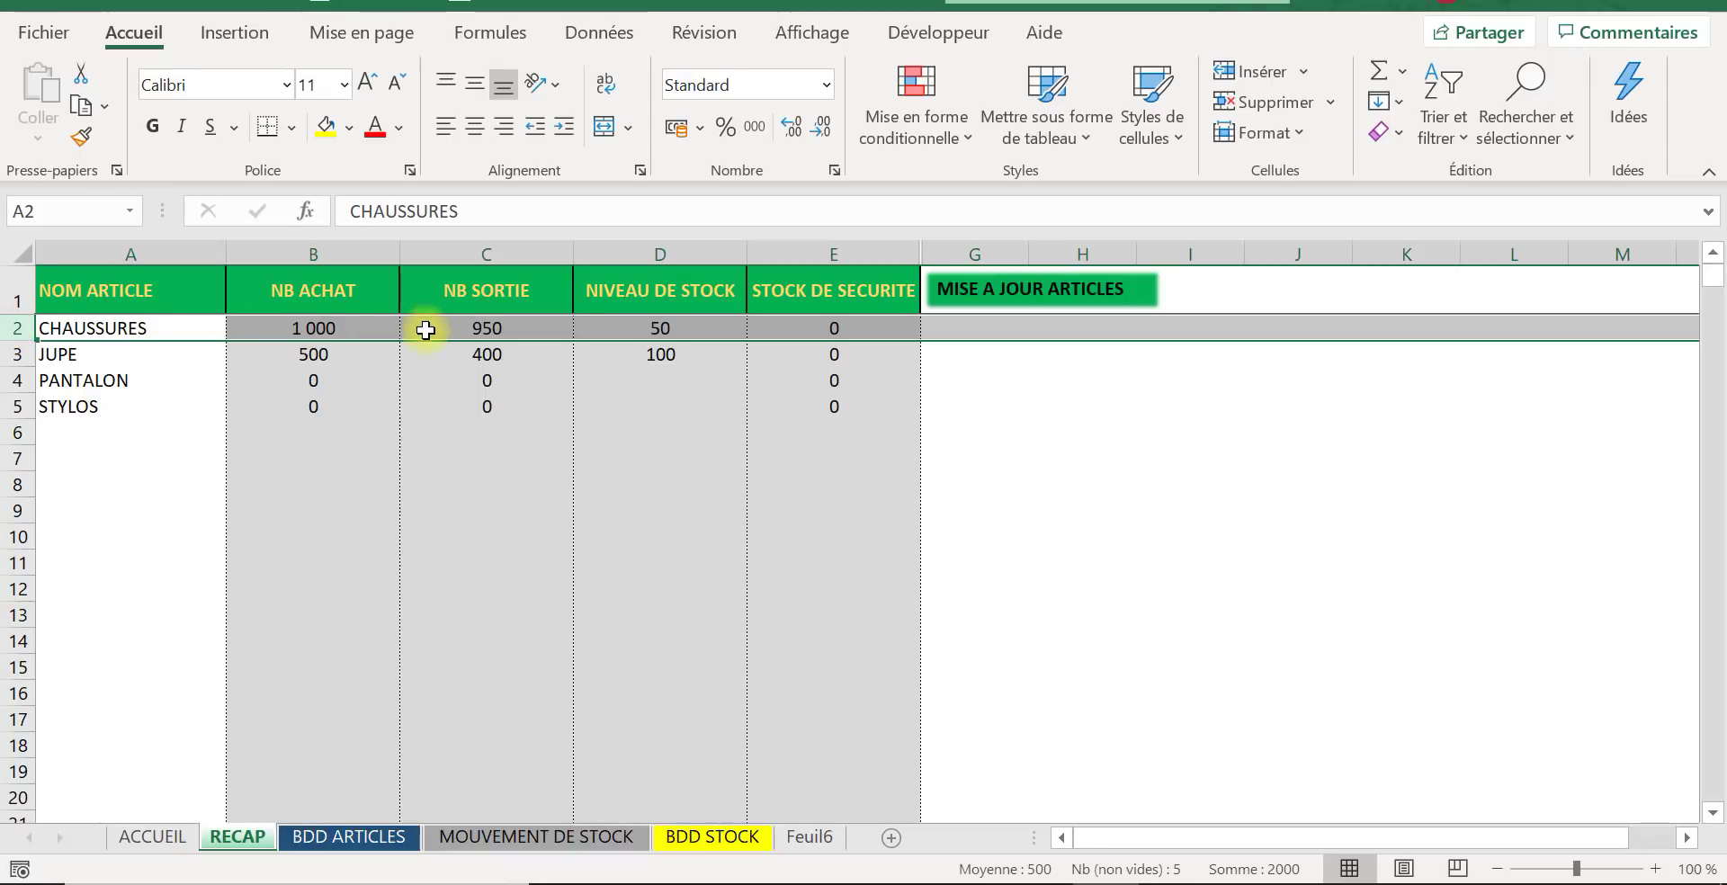
left_click(485, 325)
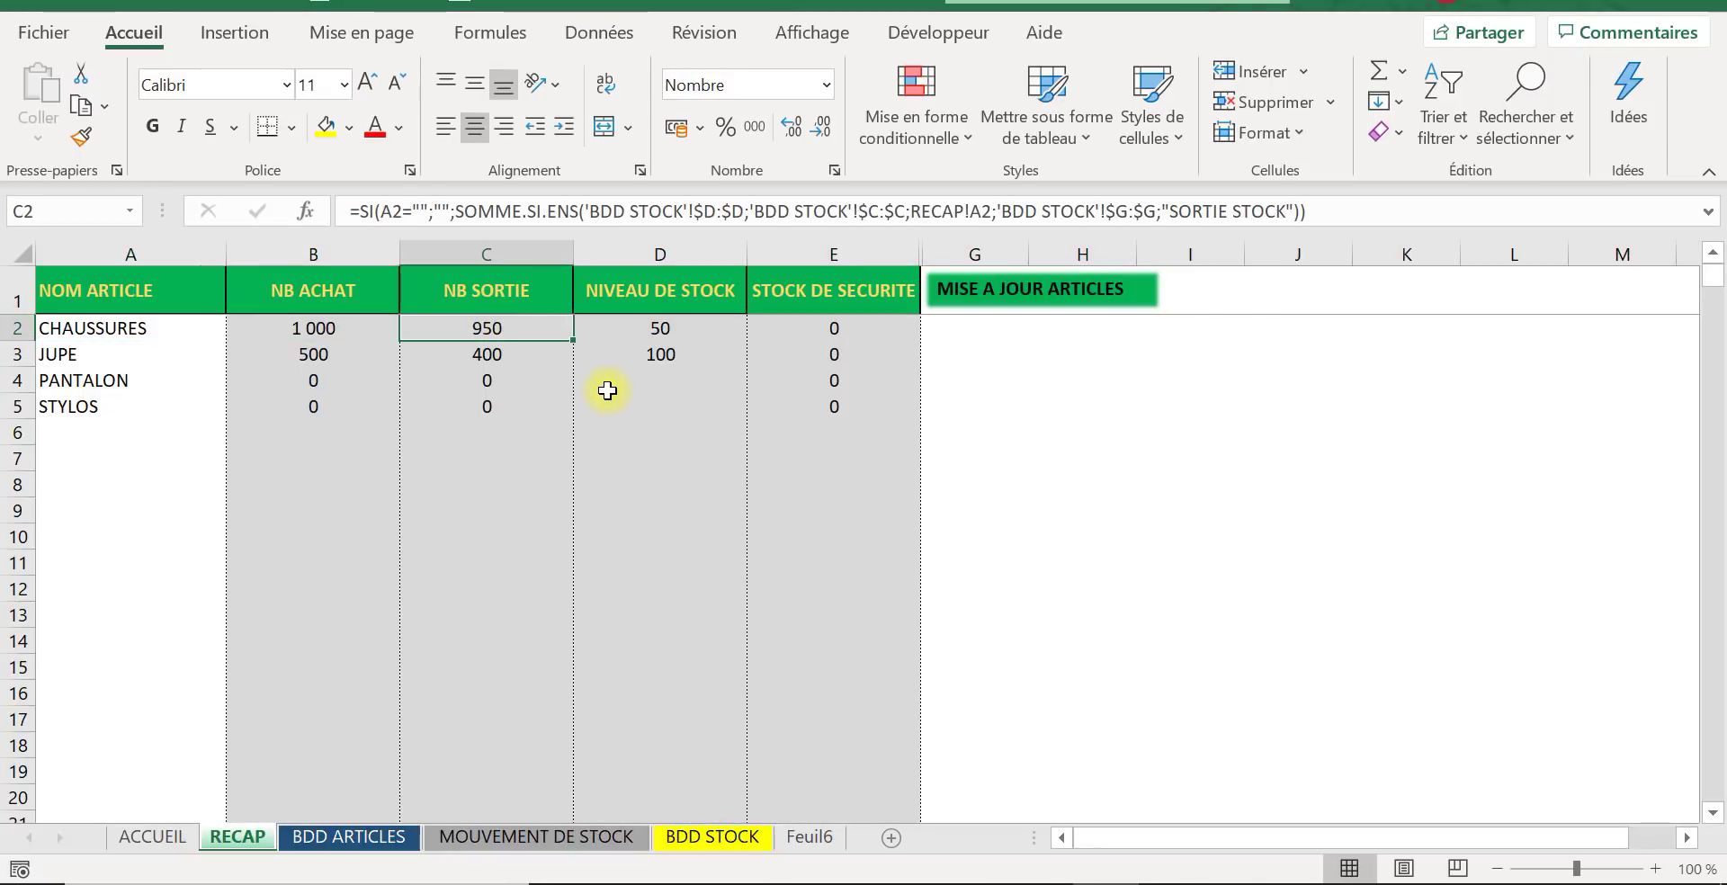
left_click(674, 327)
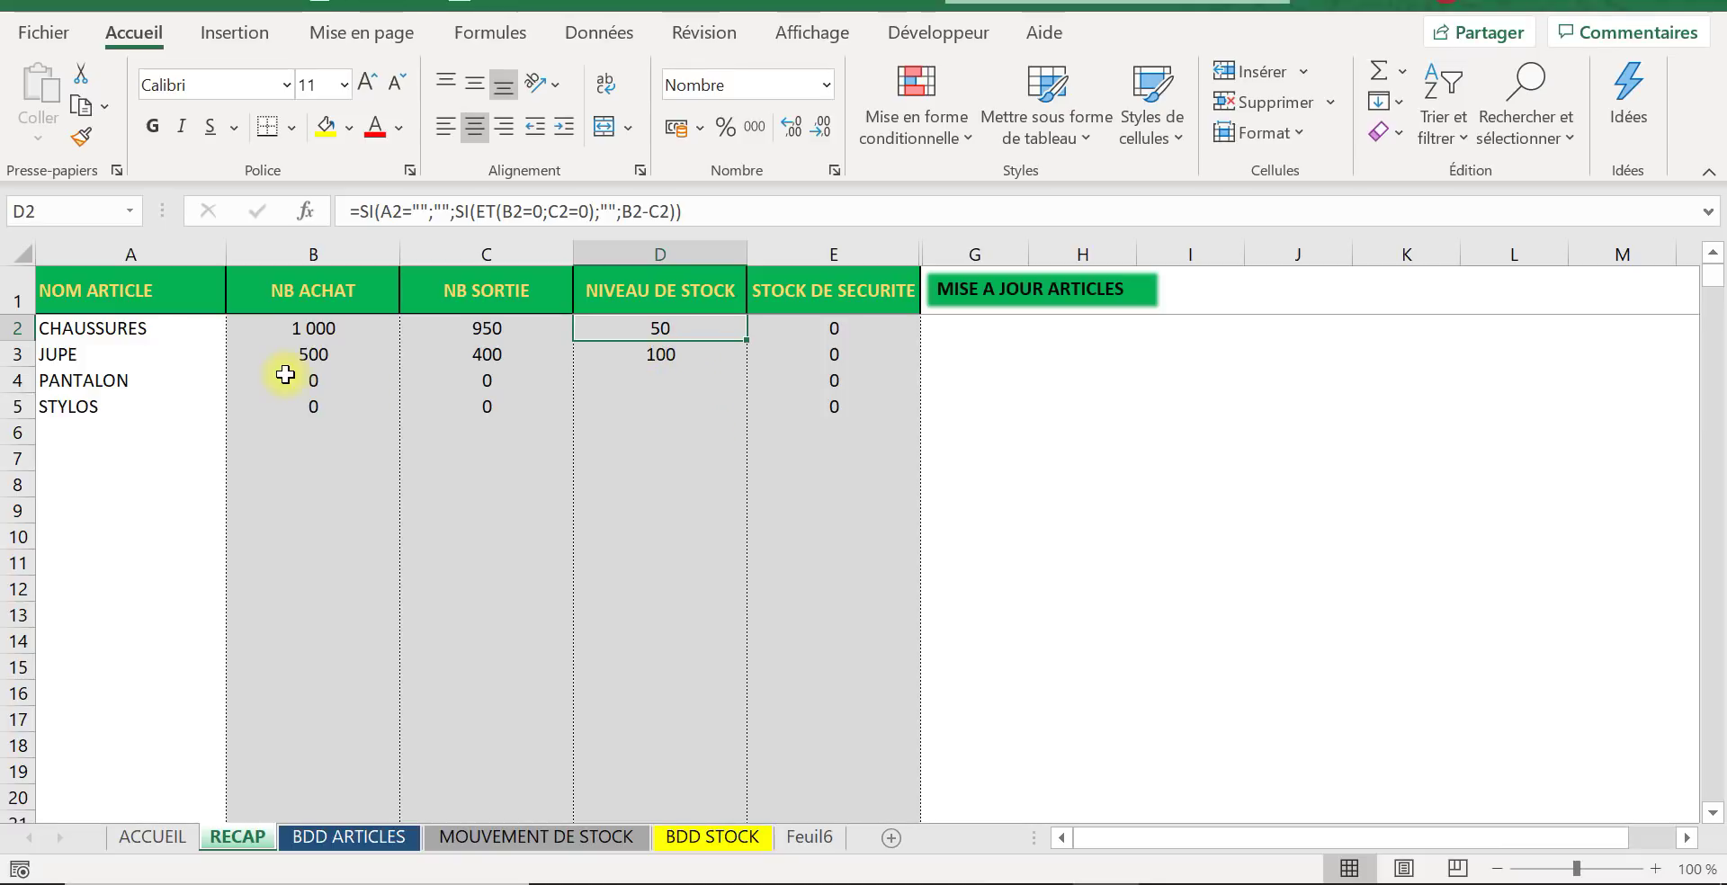
left_click(310, 355)
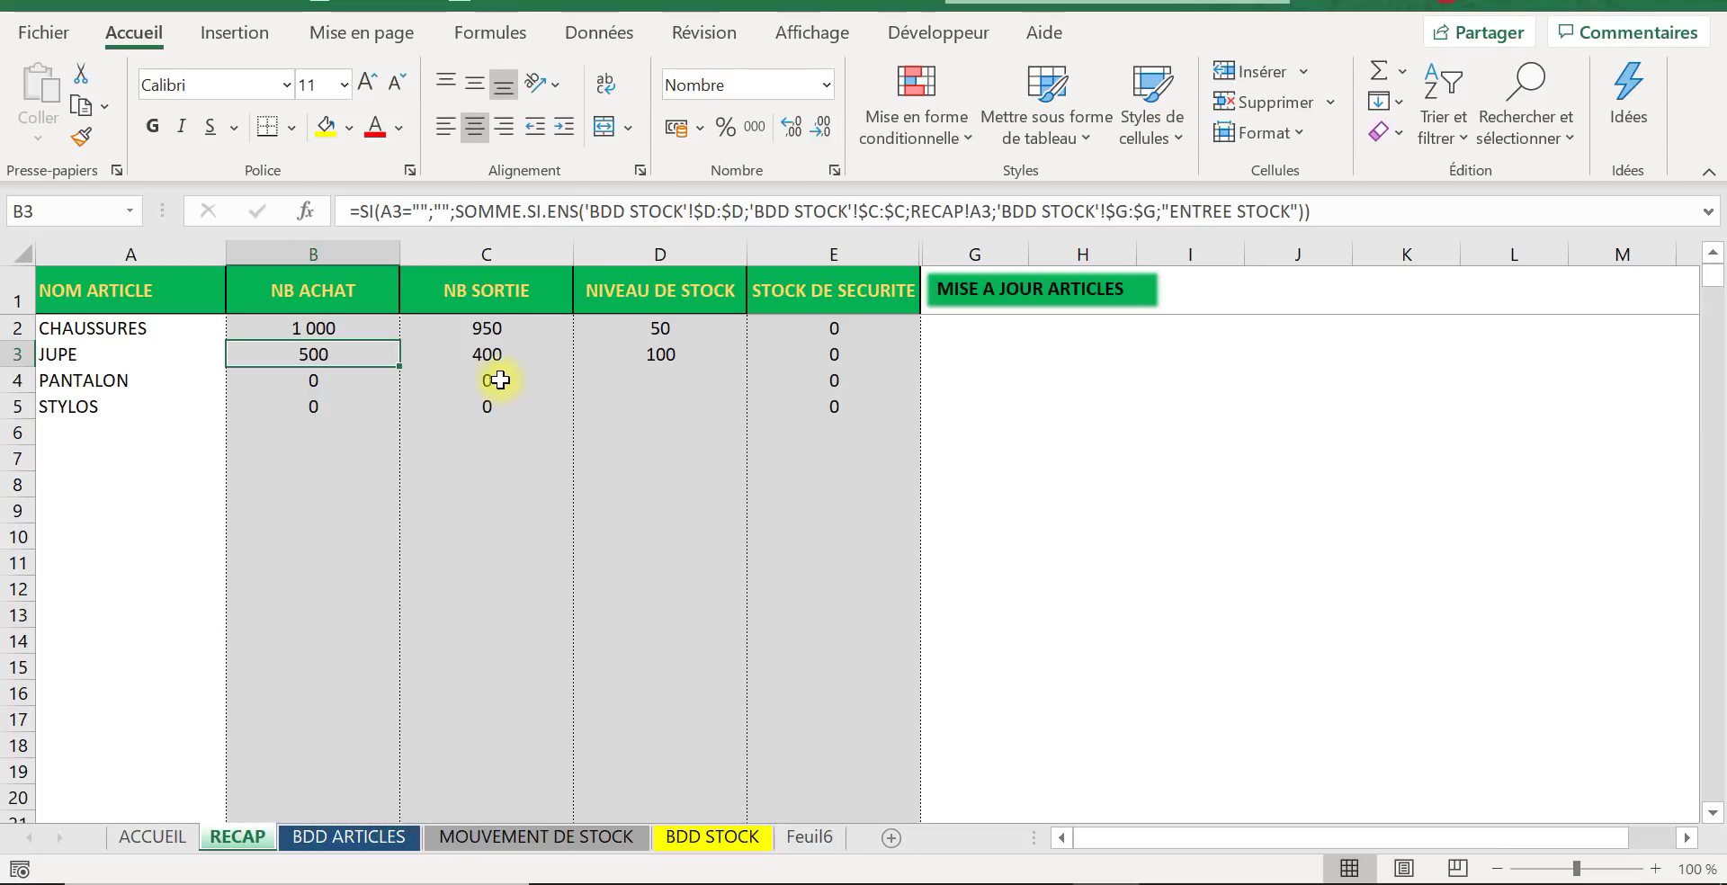
left_click(493, 352)
left_click(671, 352)
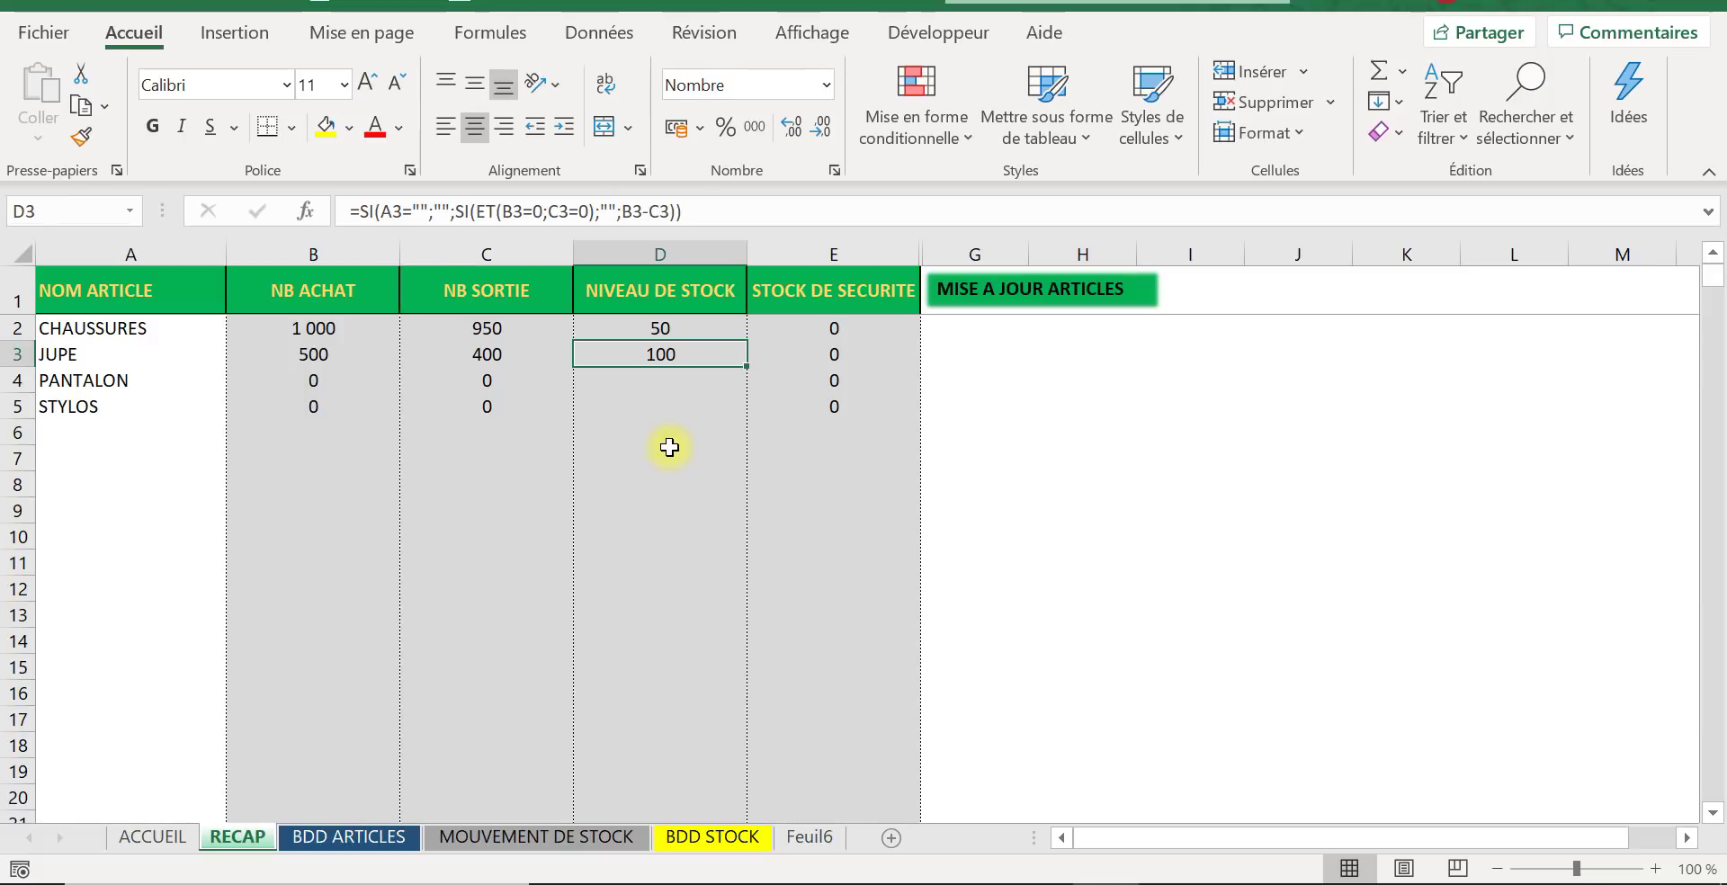
Step: Set the security stock on the BDD ARTICLES sheet to 80 for CHAUSSURES and 75 for JUPE
key("ctrl+q")
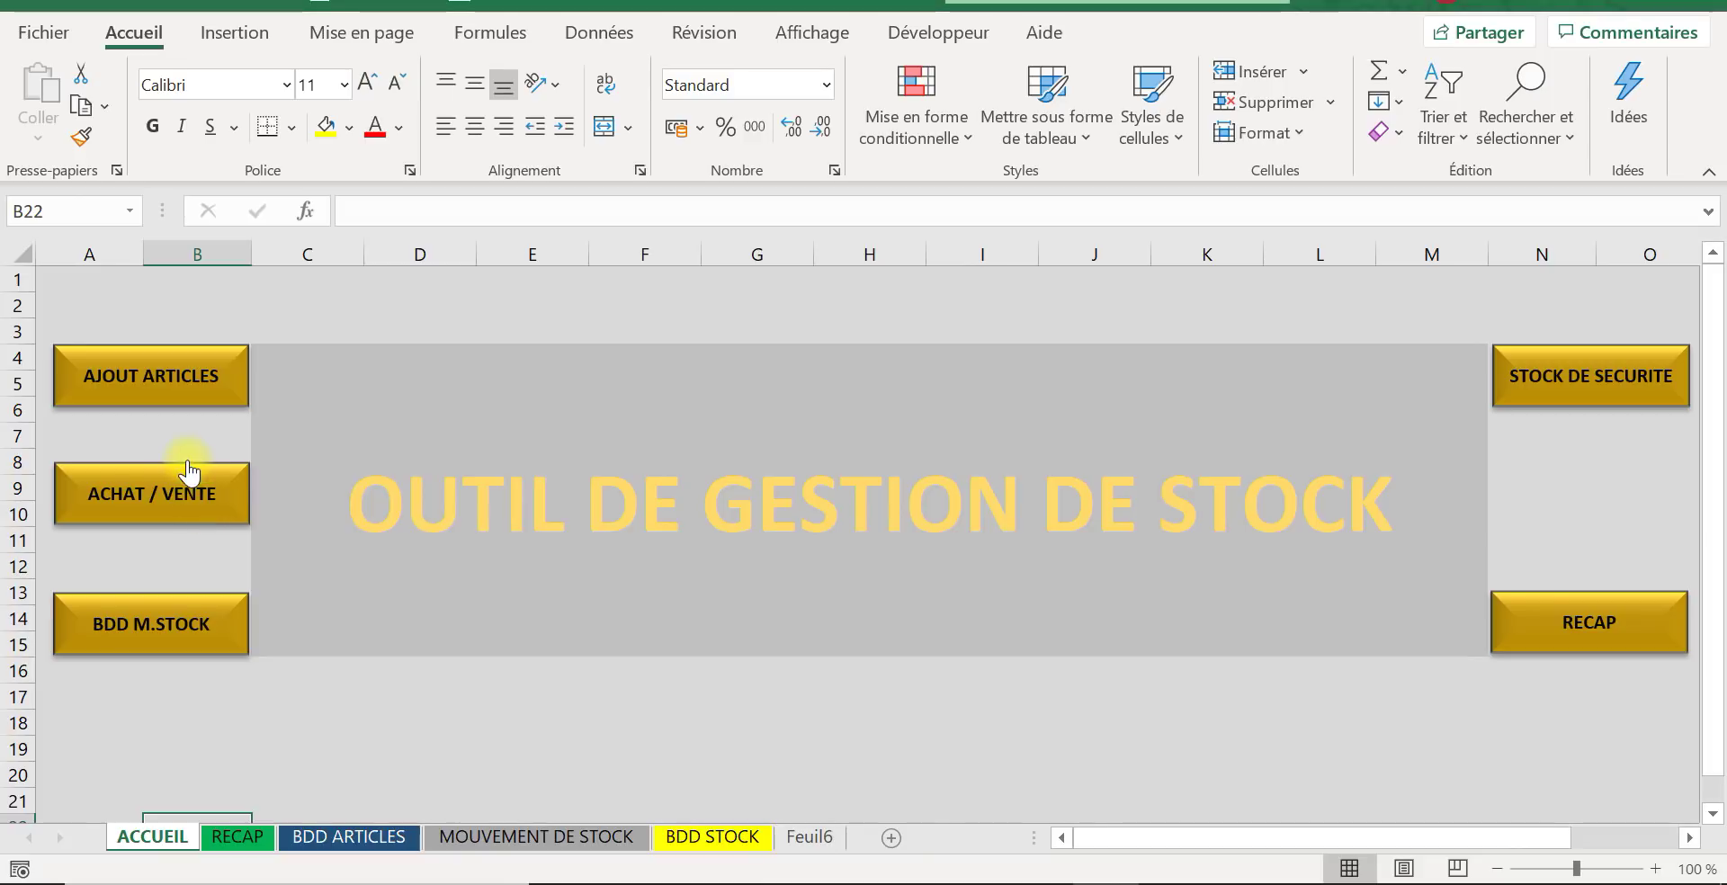
left_click(171, 389)
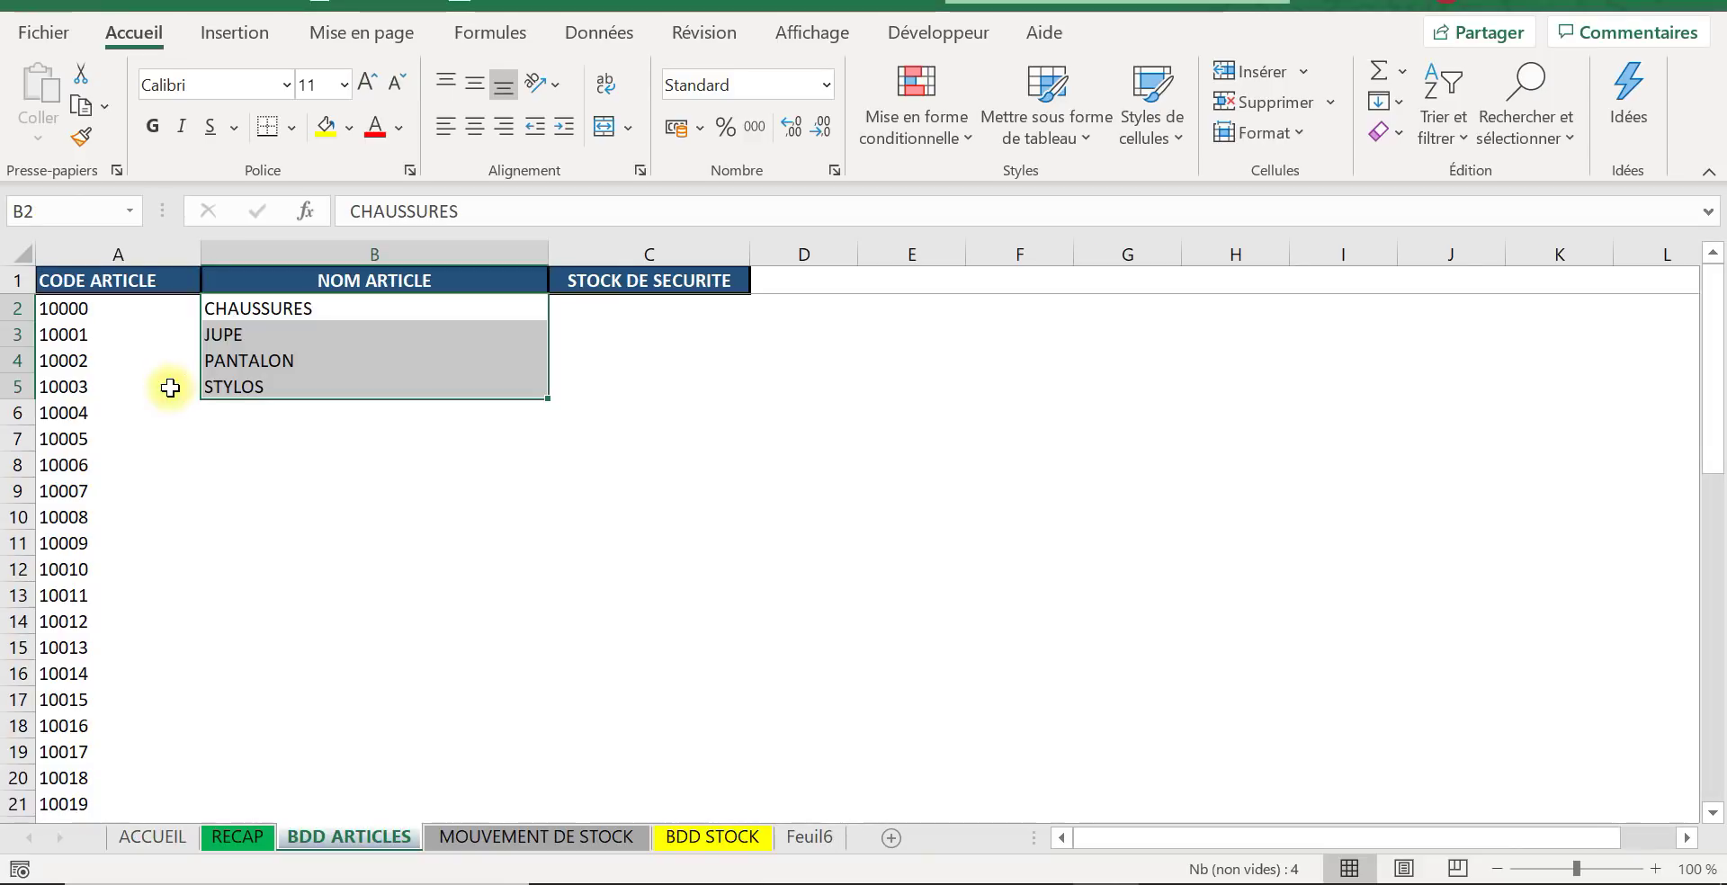
left_click(599, 309)
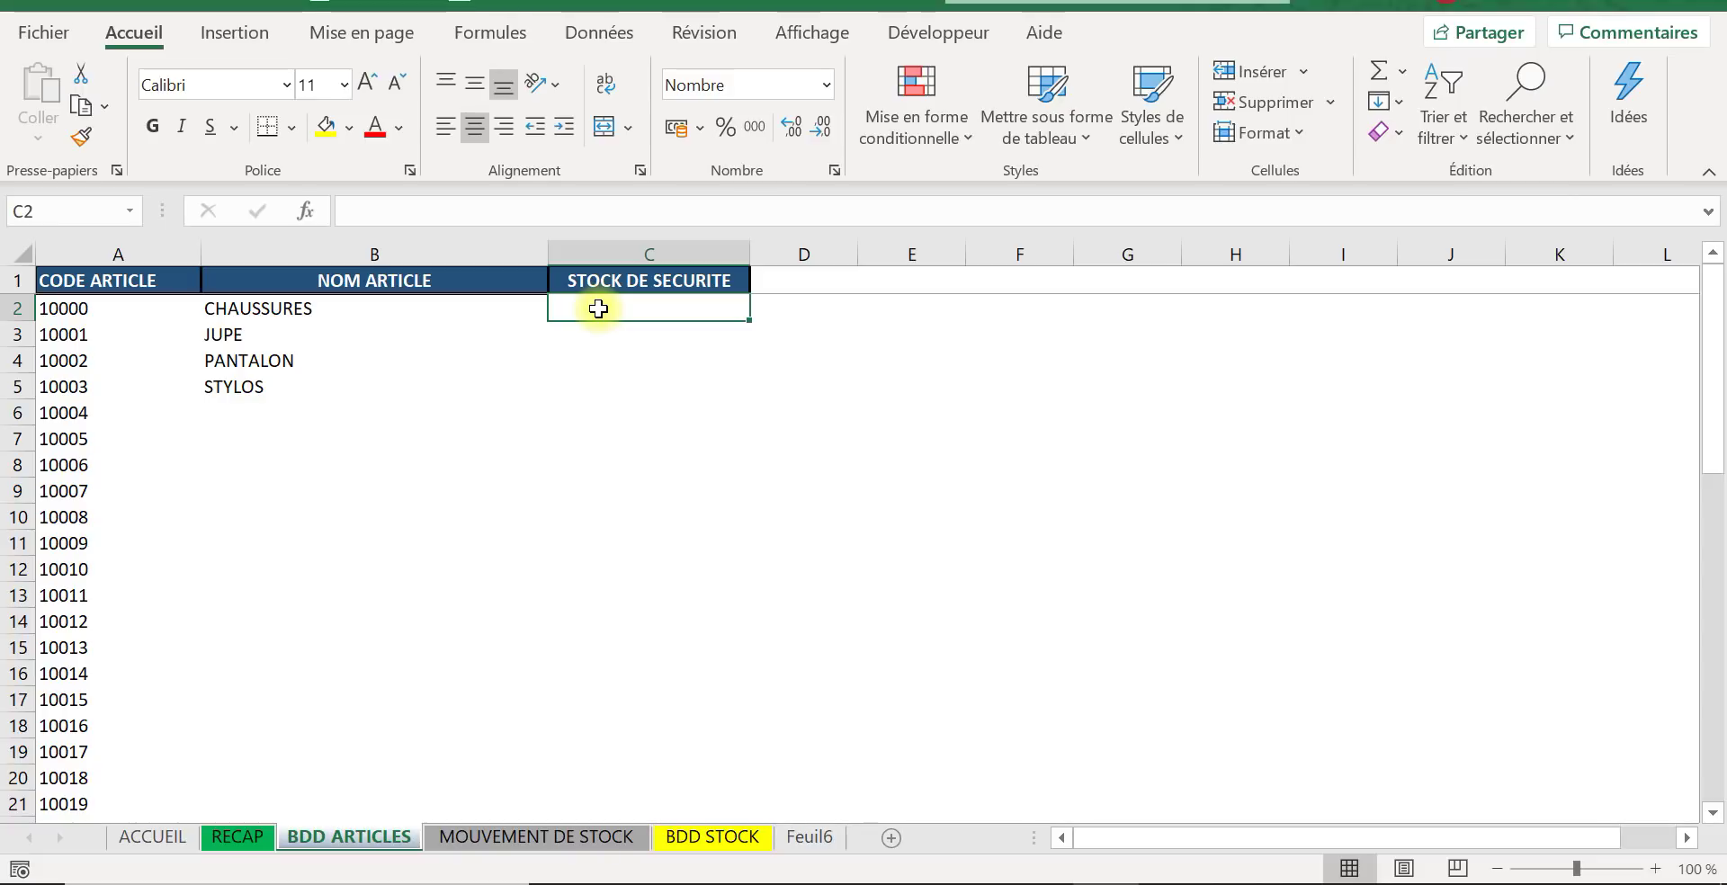
type("80")
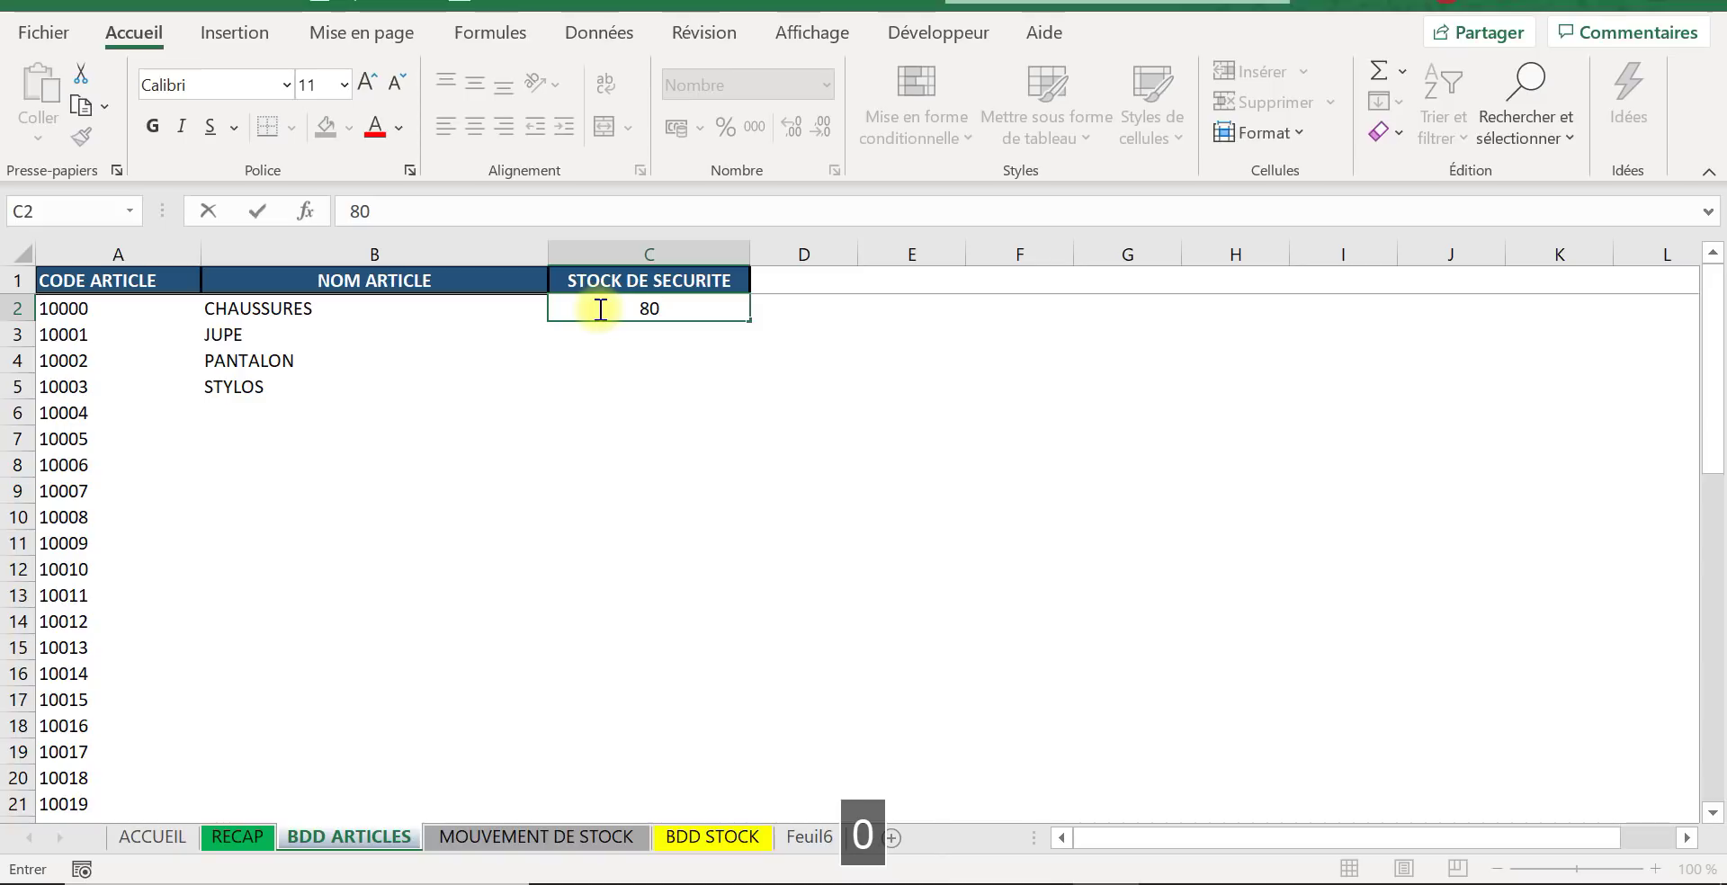
key("Return")
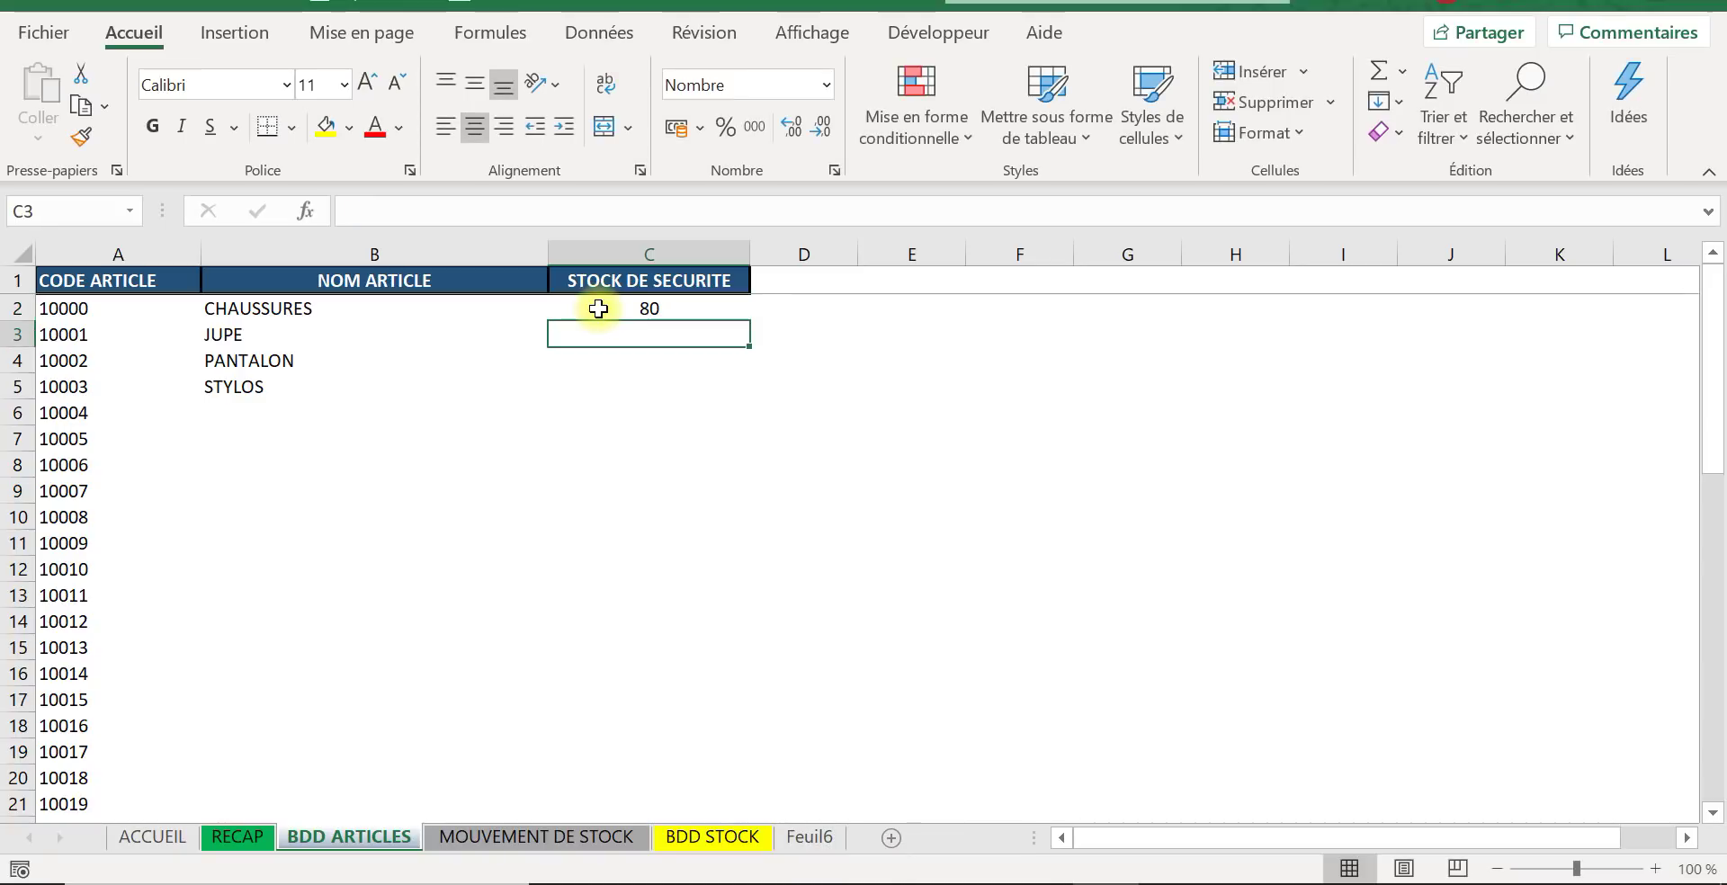
type("75")
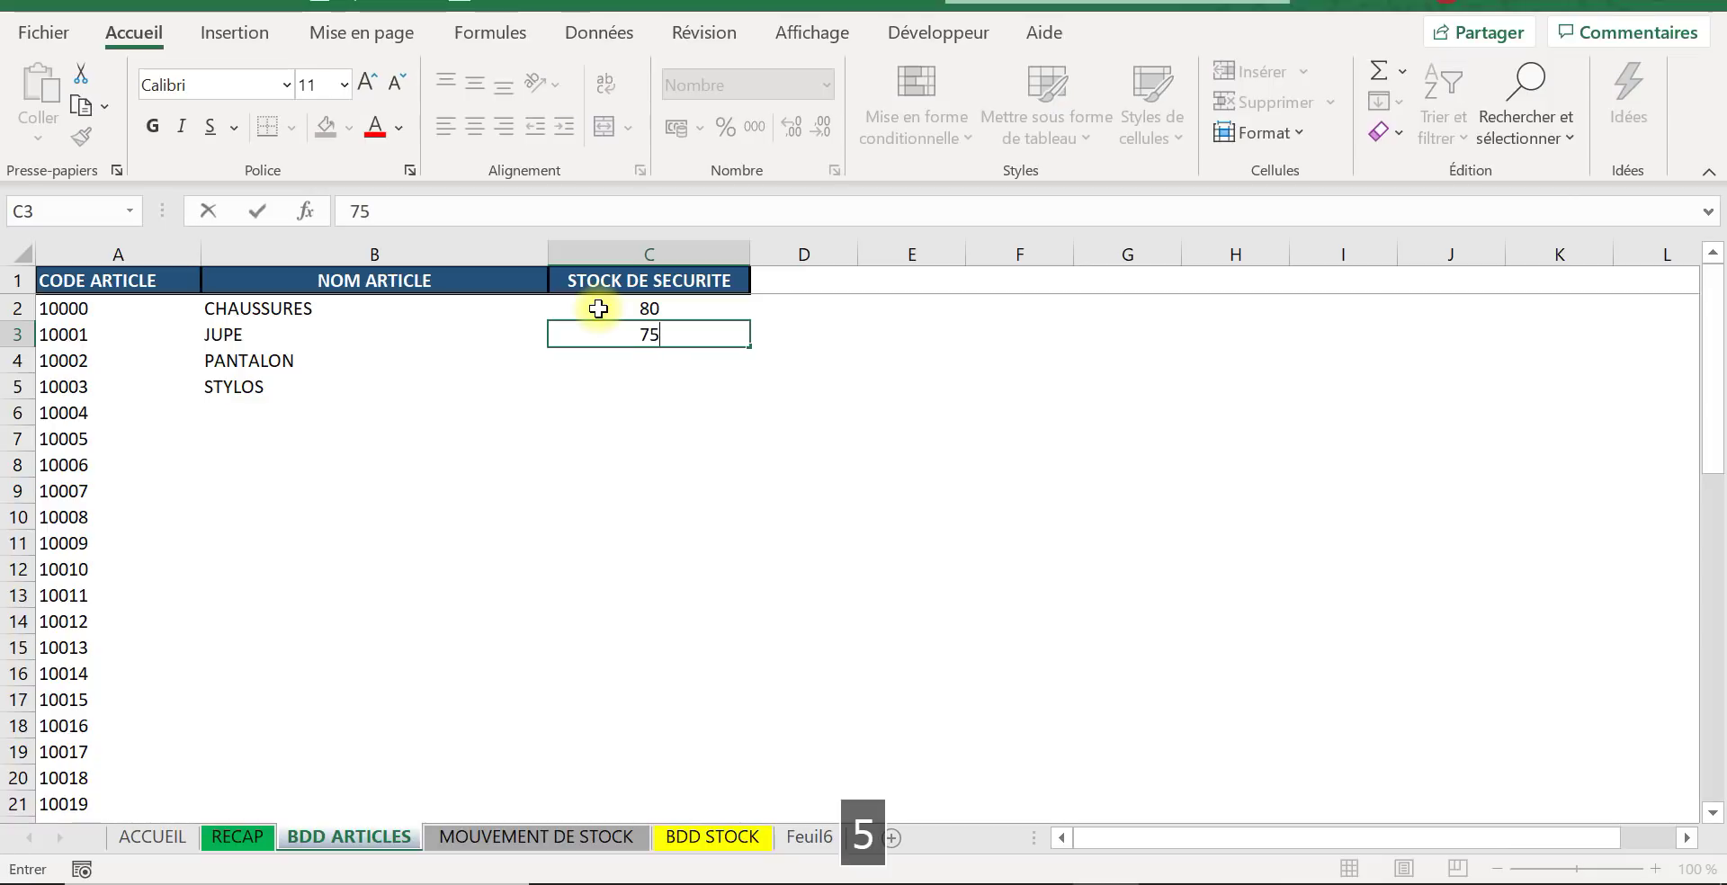
key("Return")
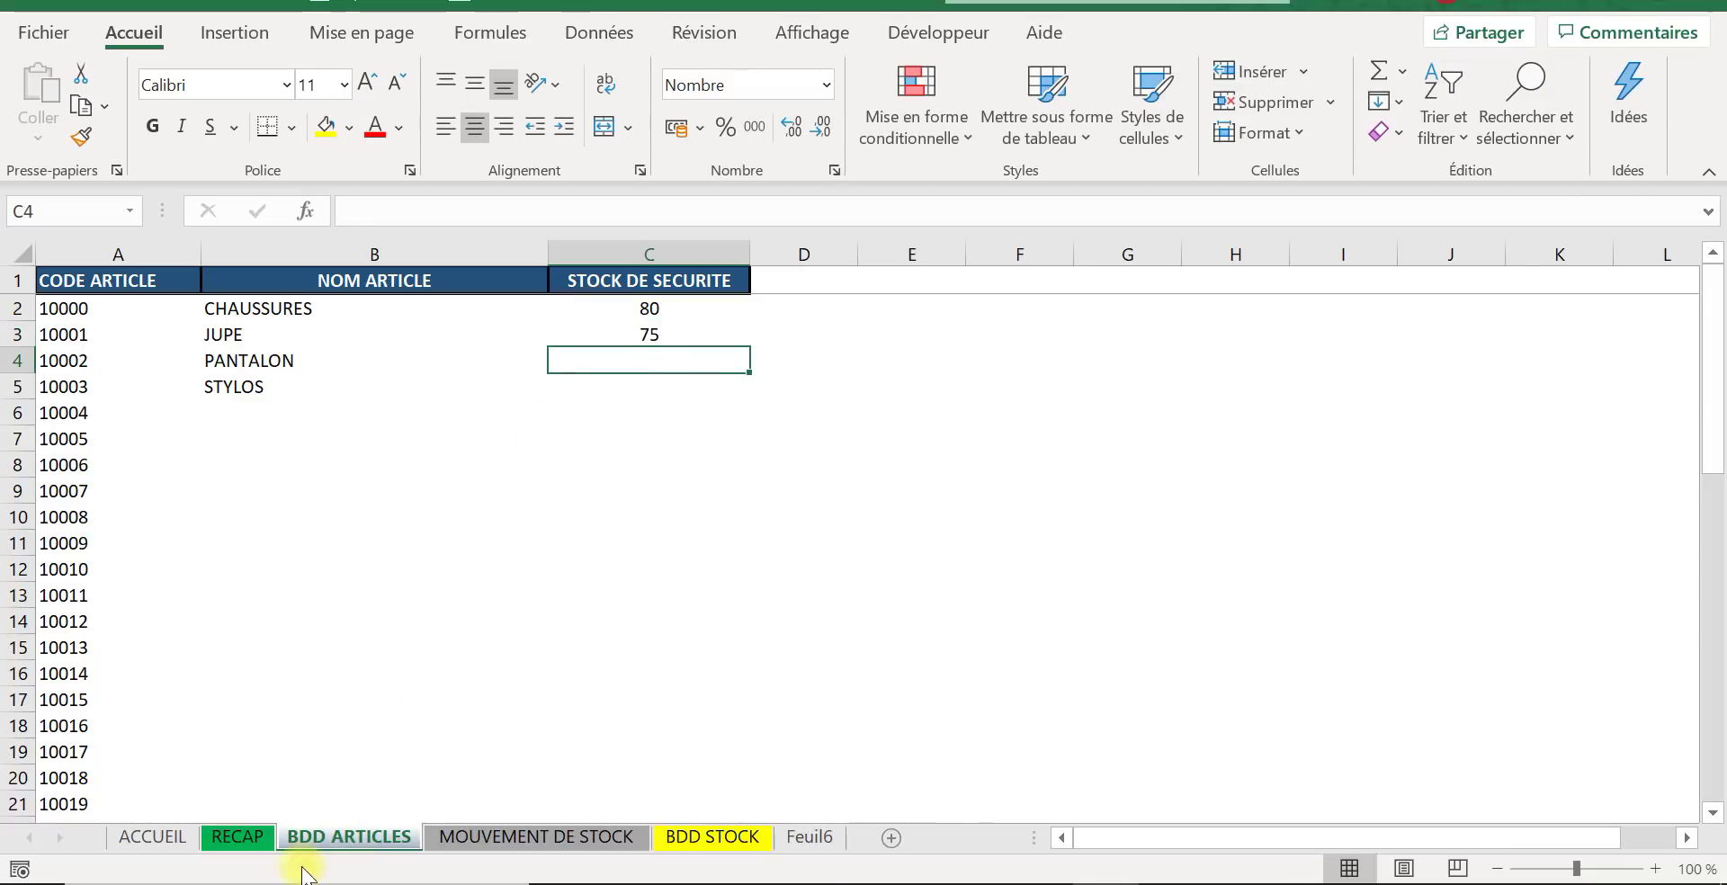
Step: Compare the CHAUSSURES stock level with its security stock on the RECAP sheet
left_click(237, 837)
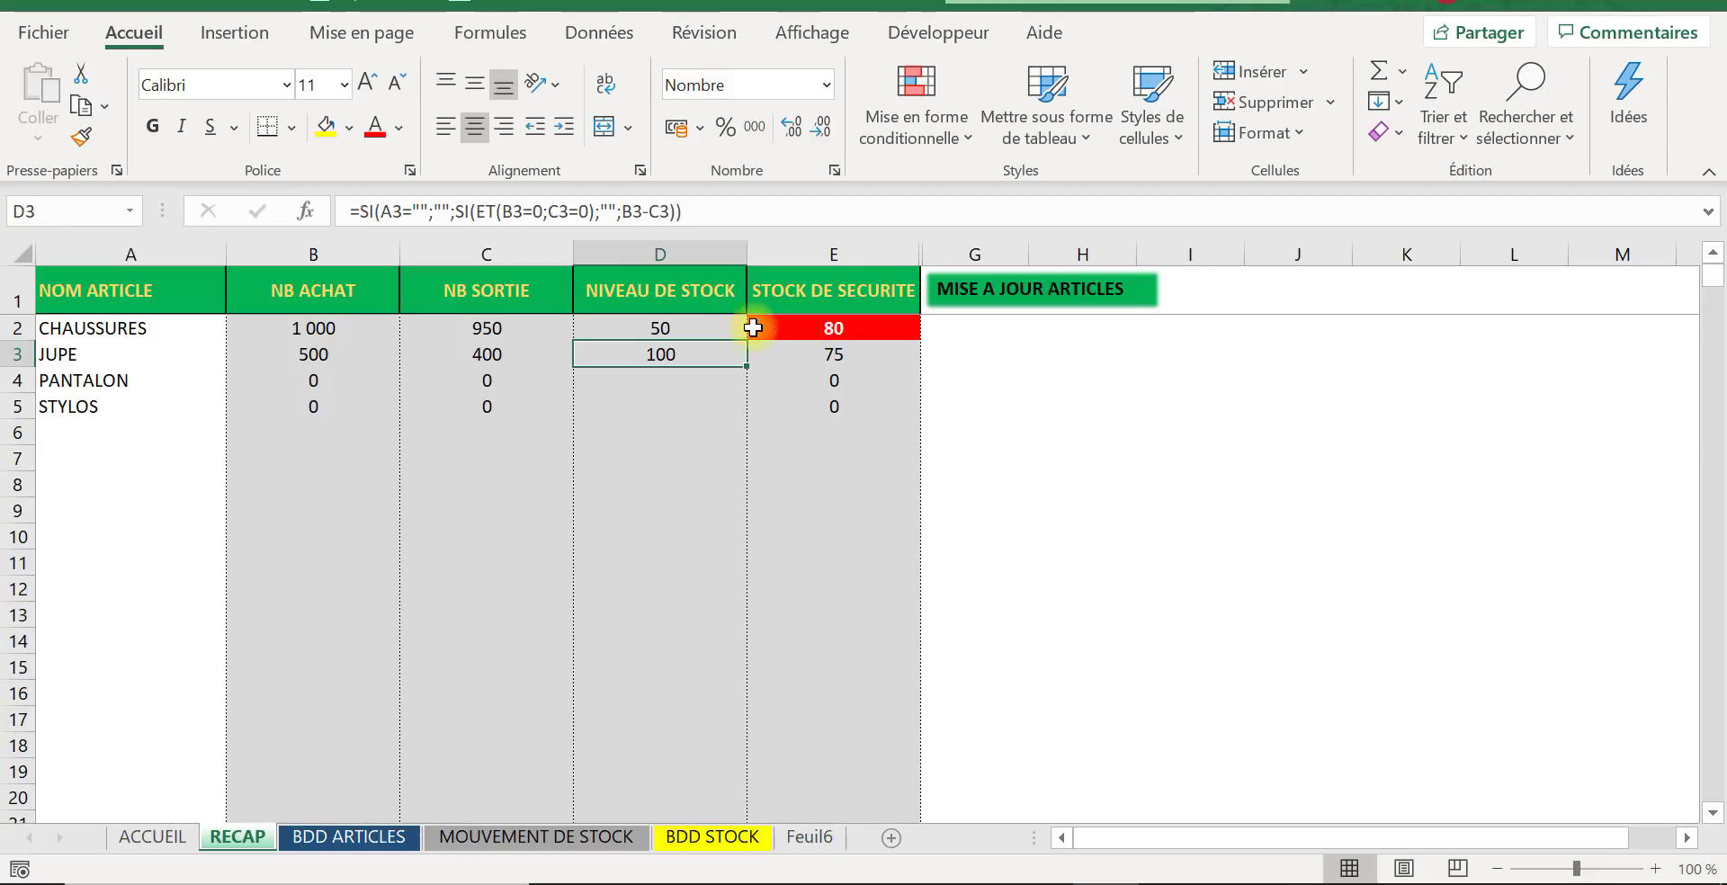
left_click(700, 324)
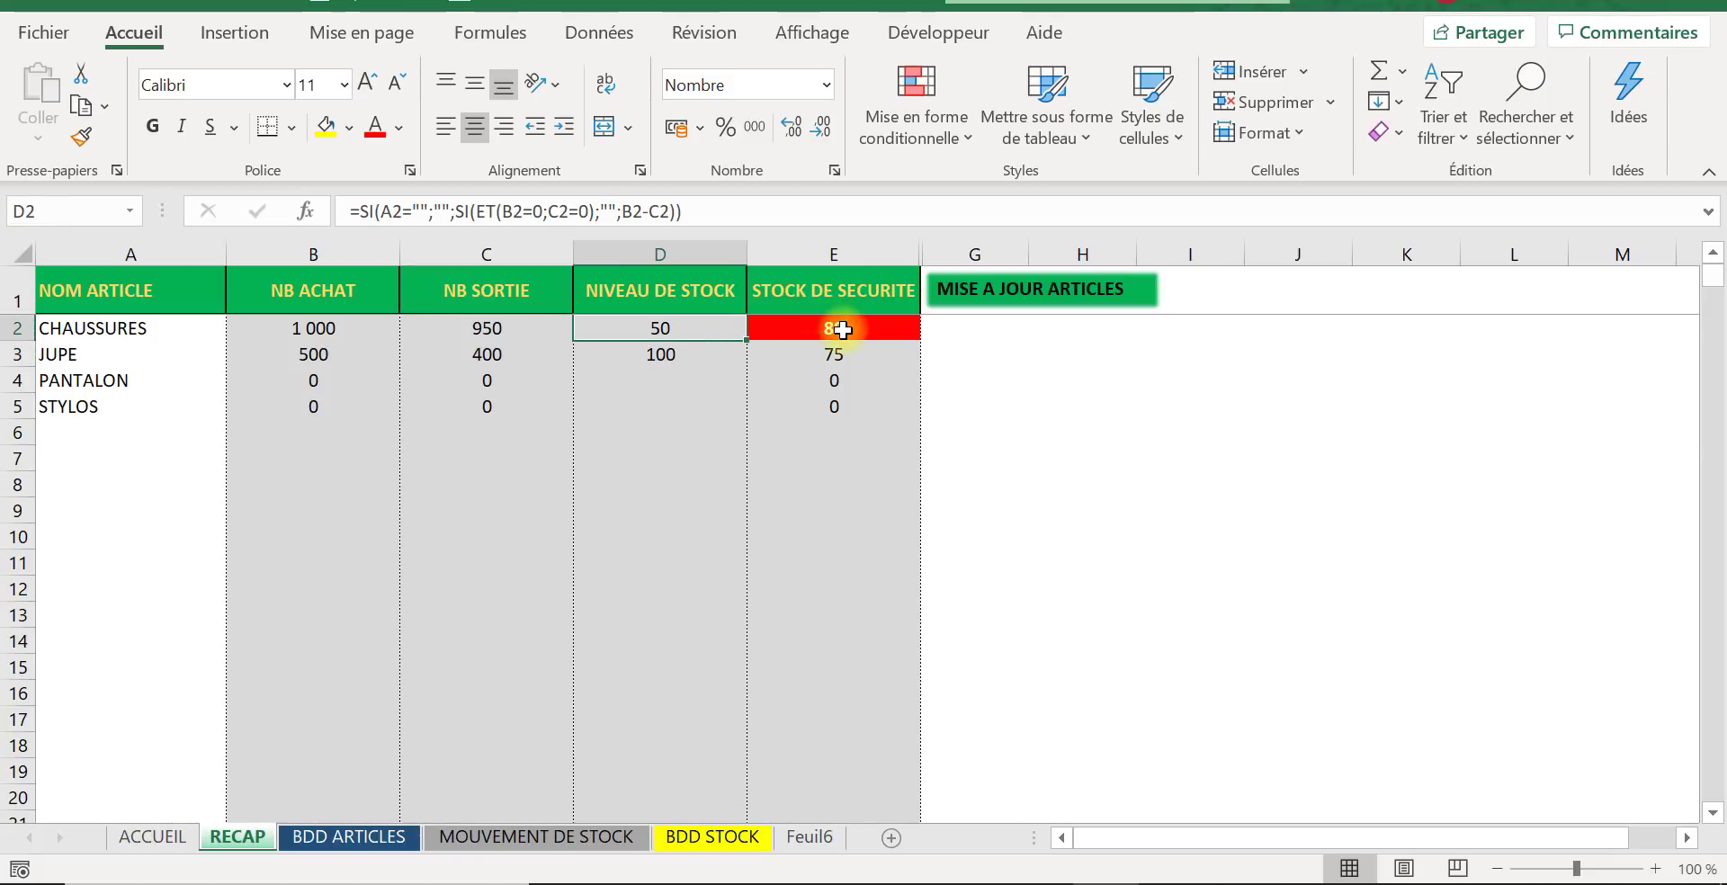
left_click(940, 373)
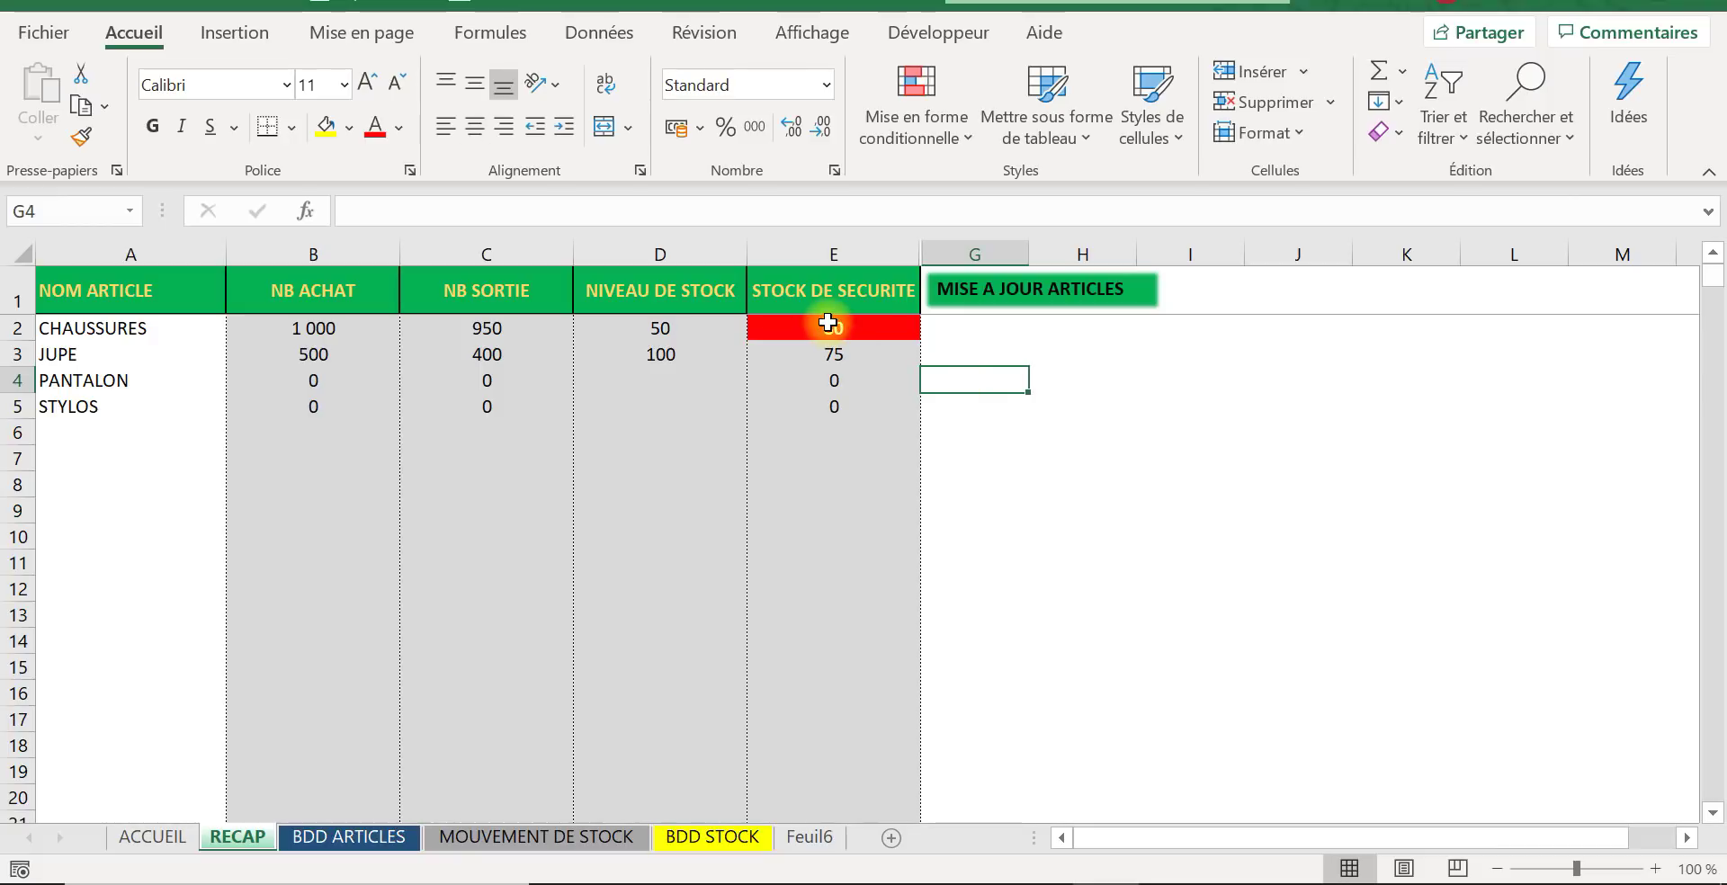
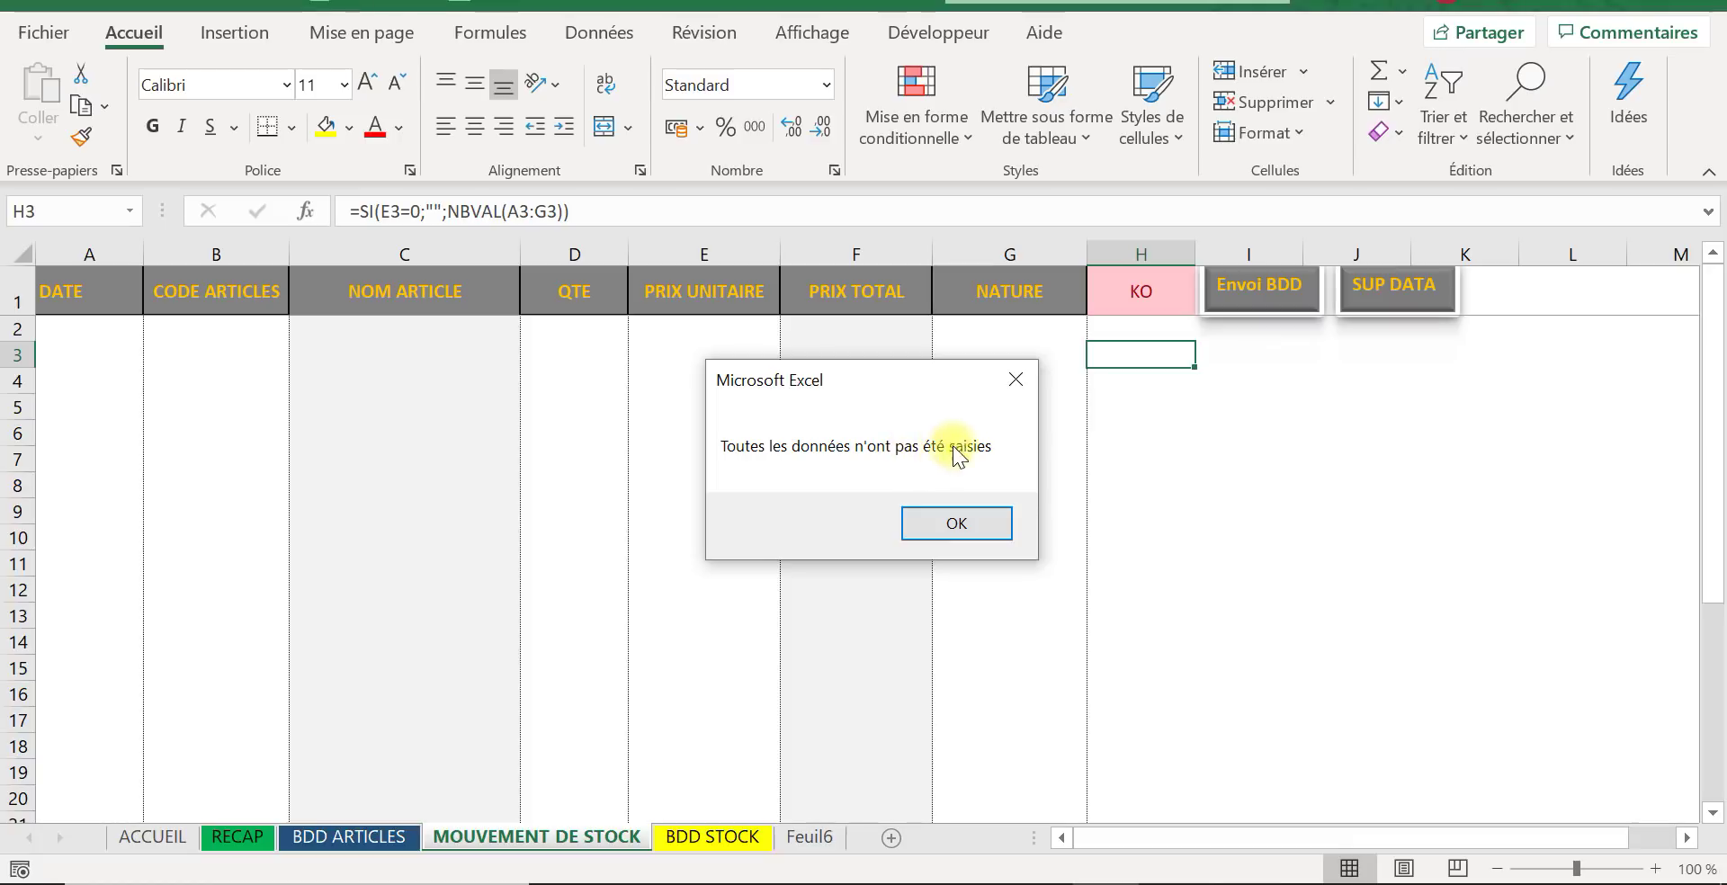
Step: Dismiss the message on the MOUVEMENT DE STOCK sheet and open the stock movement database from the ACCUEIL sheet
left_click(960, 518)
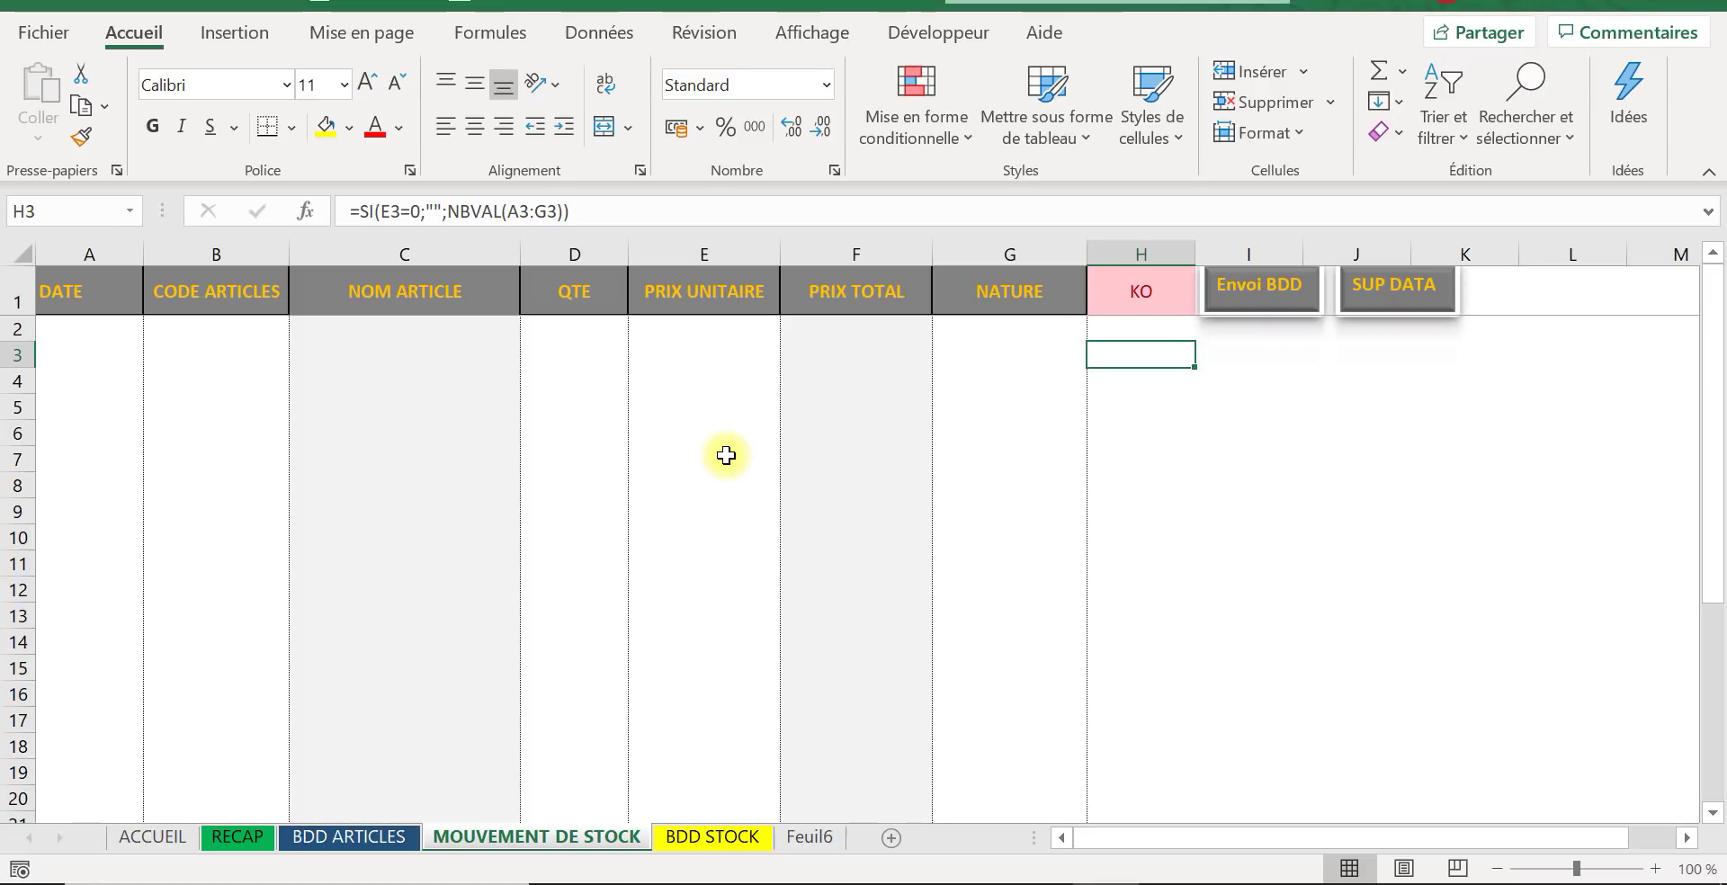
left_click(47, 330)
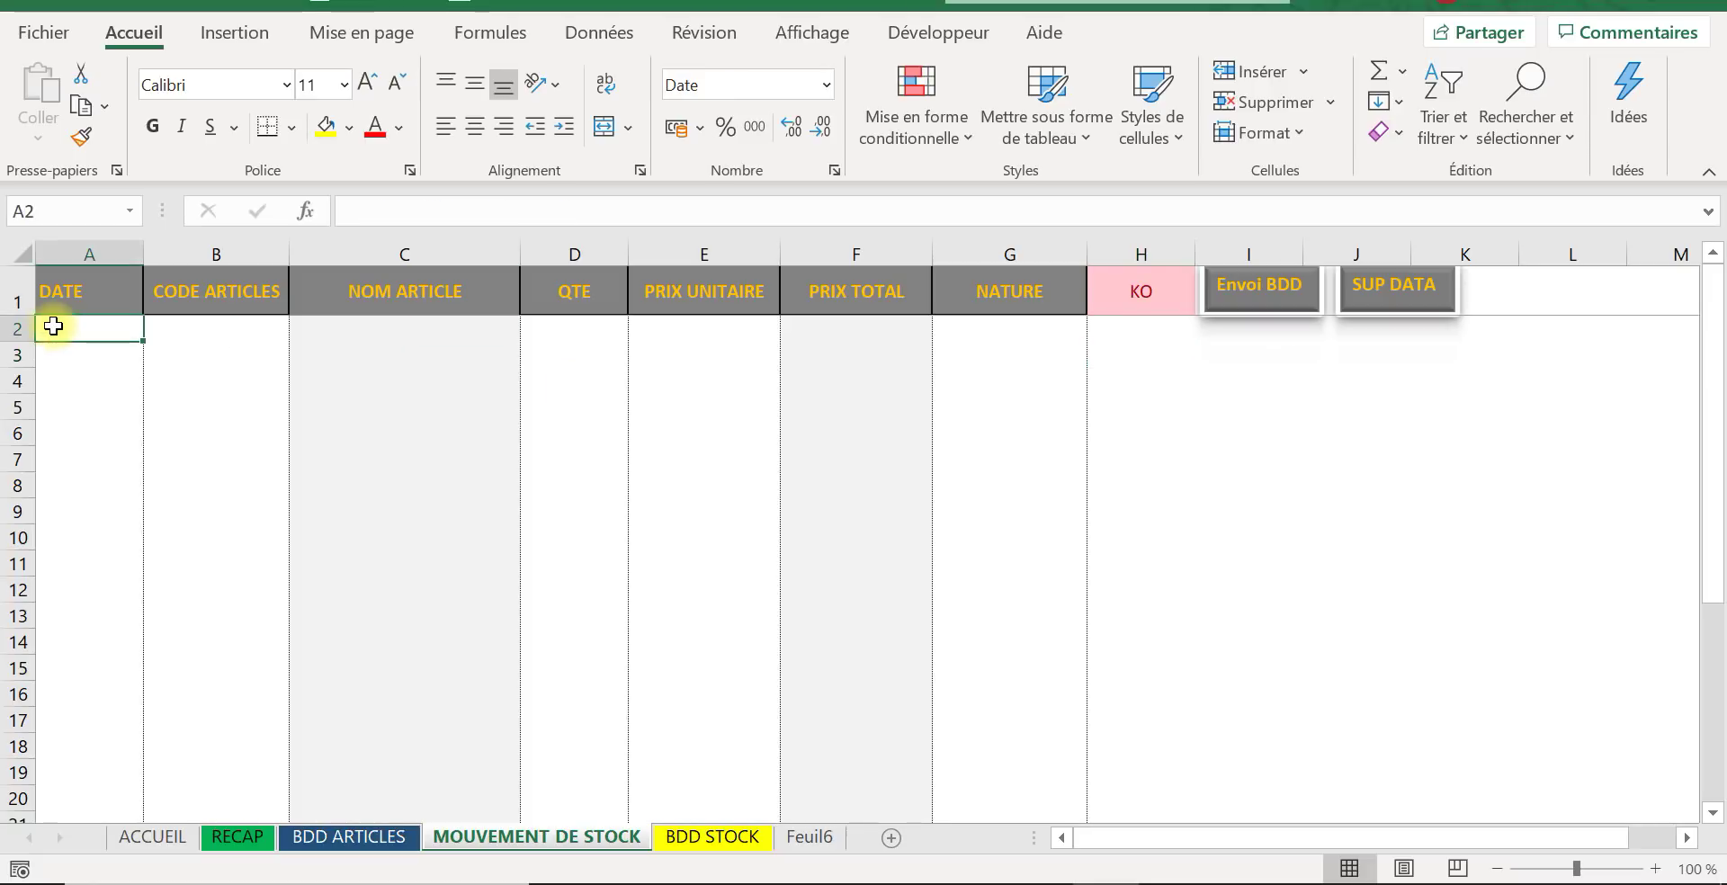
left_click(160, 843)
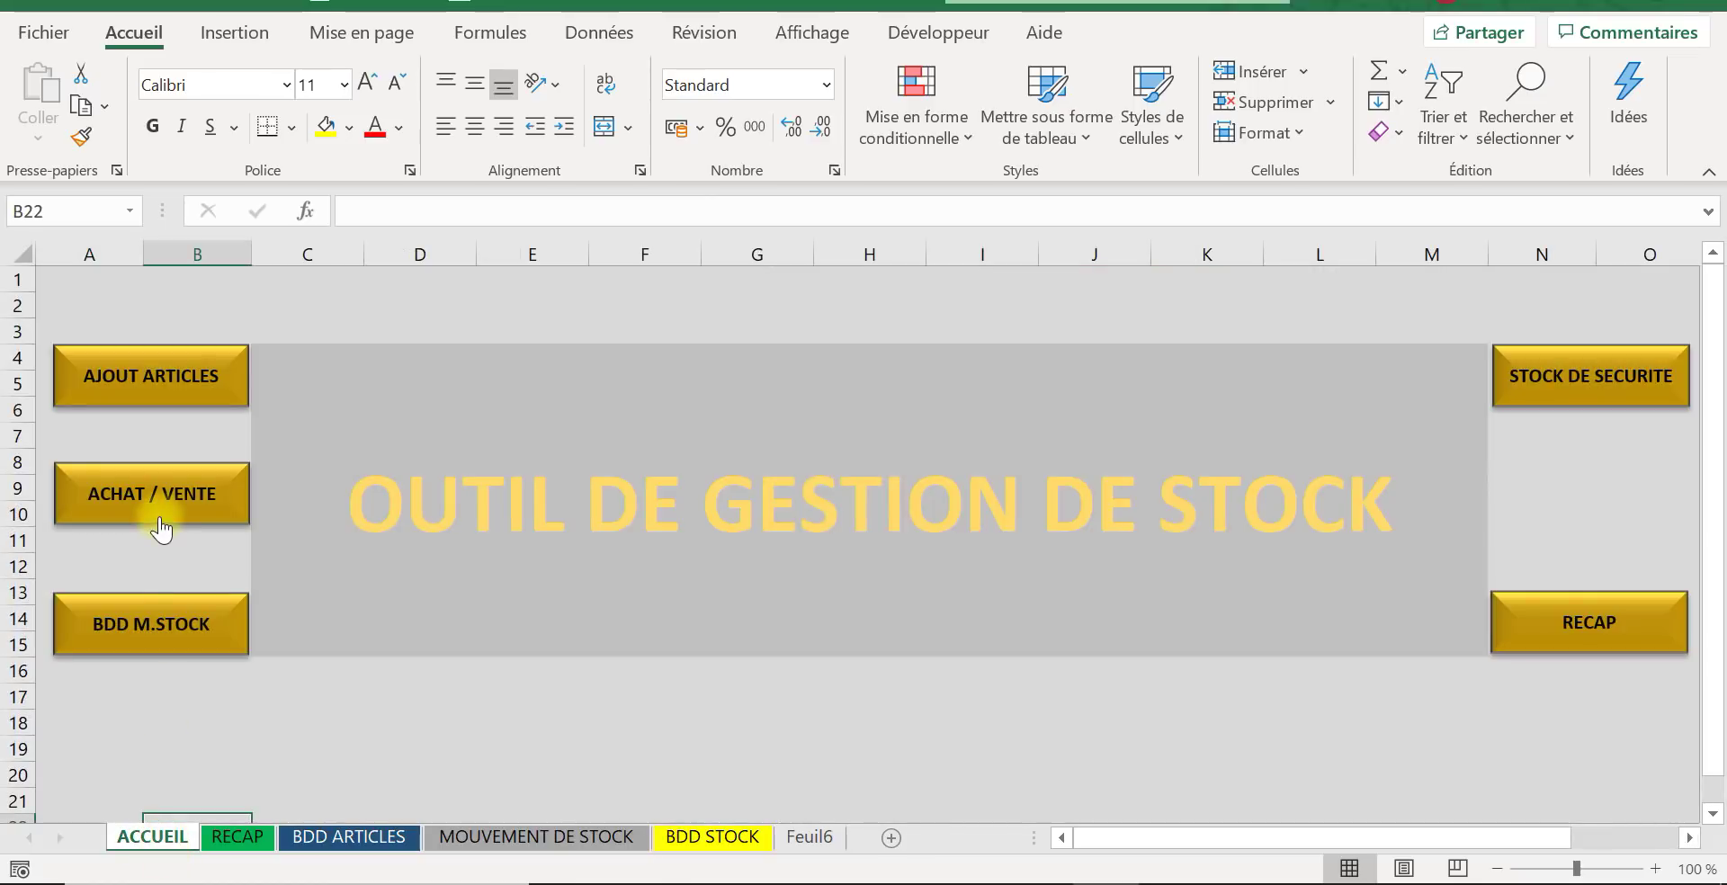
left_click(150, 629)
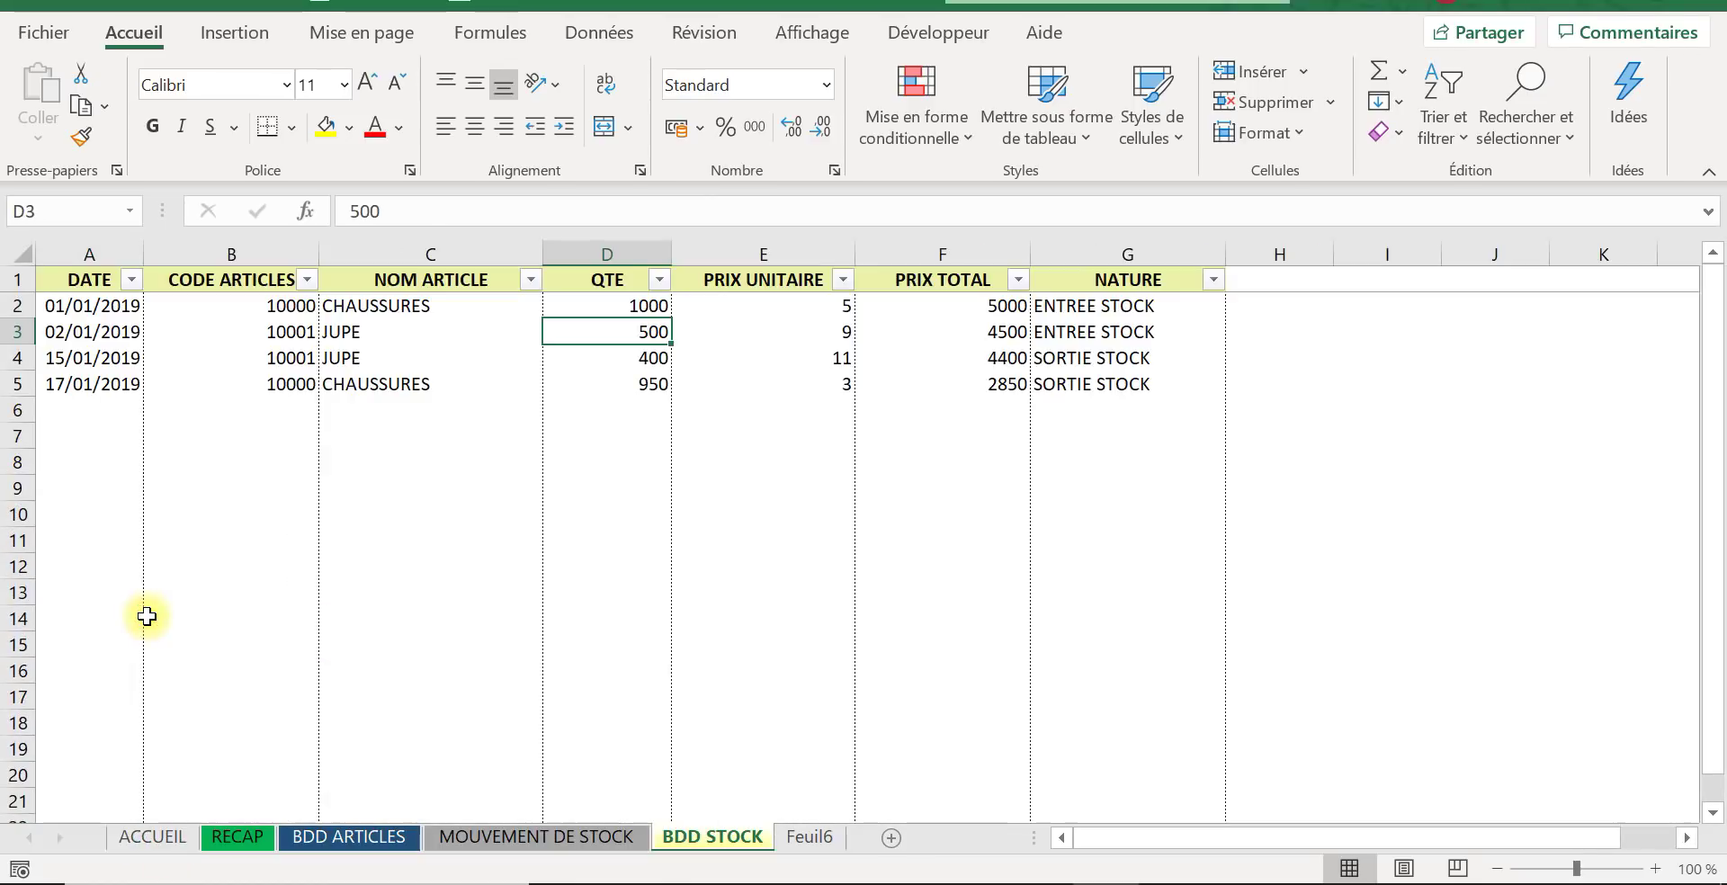
Step: Open the article list from the ACCUEIL sheet and examine the PANTALON and STYLOS entries on BDD ARTICLES
left_click(162, 832)
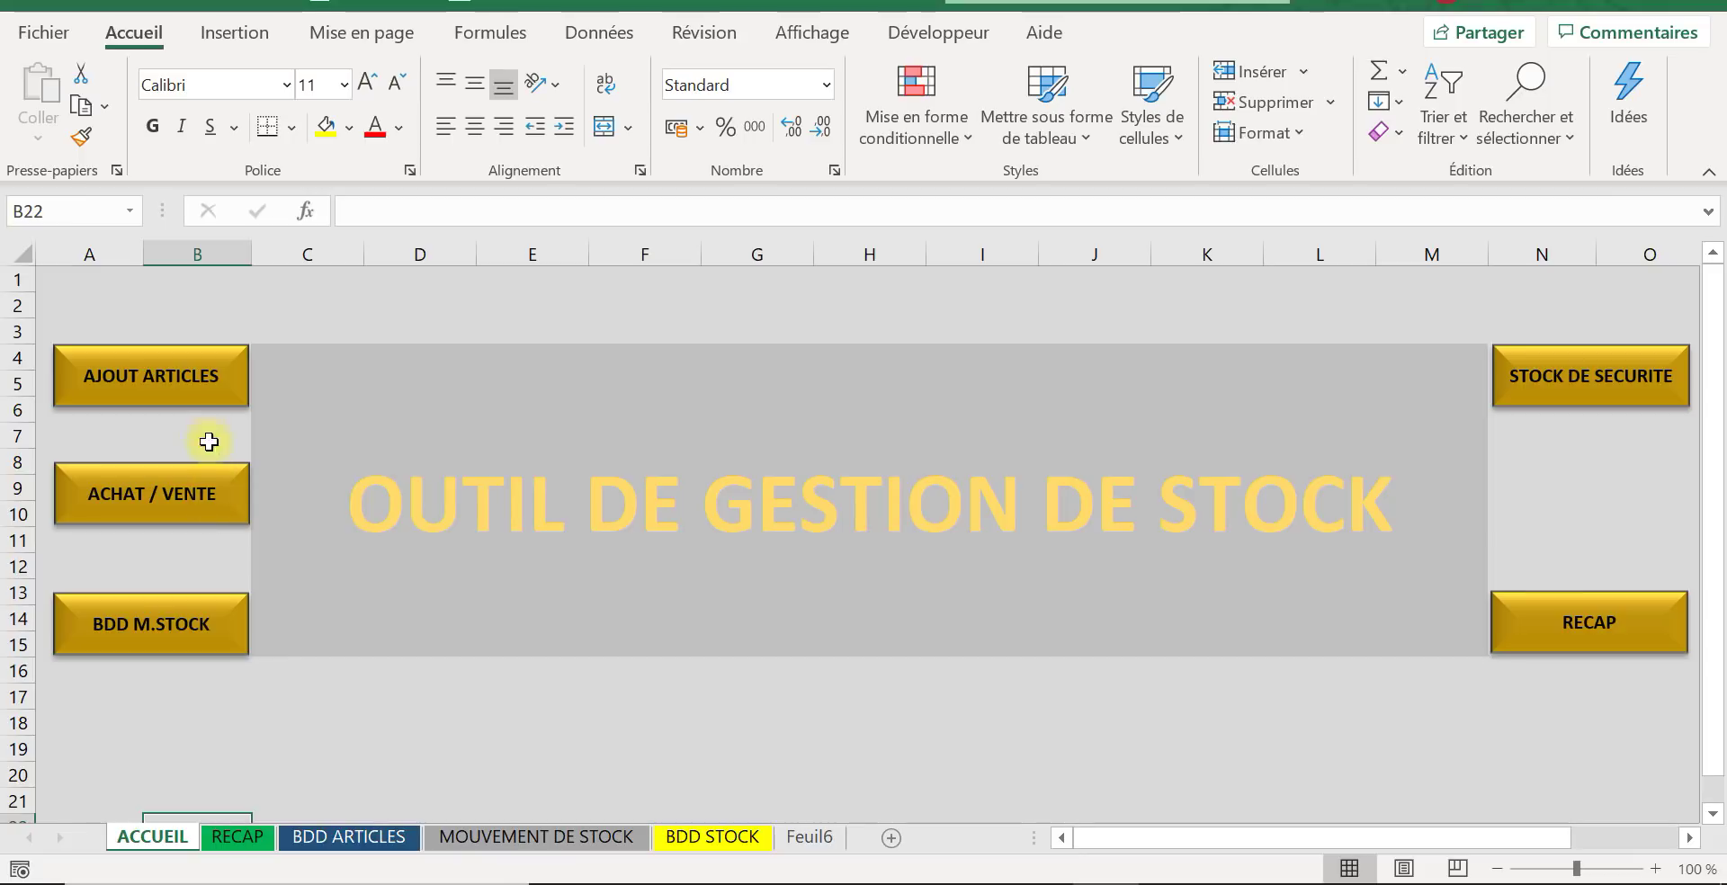
left_click(170, 369)
left_click(234, 359)
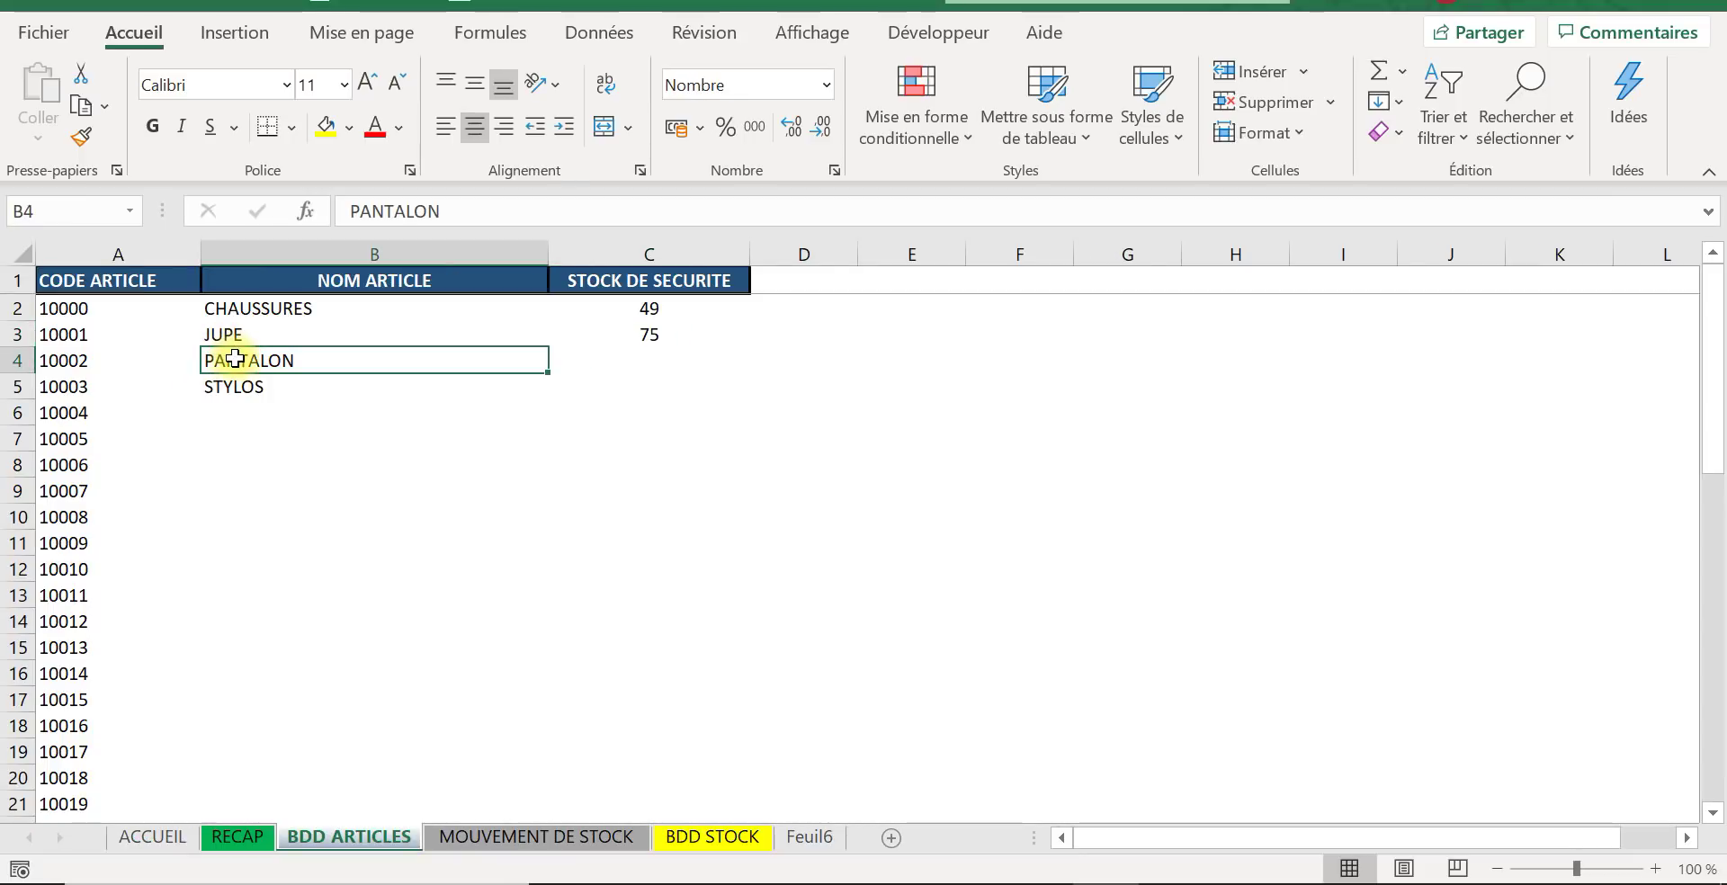
left_click_drag(234, 359, 225, 385)
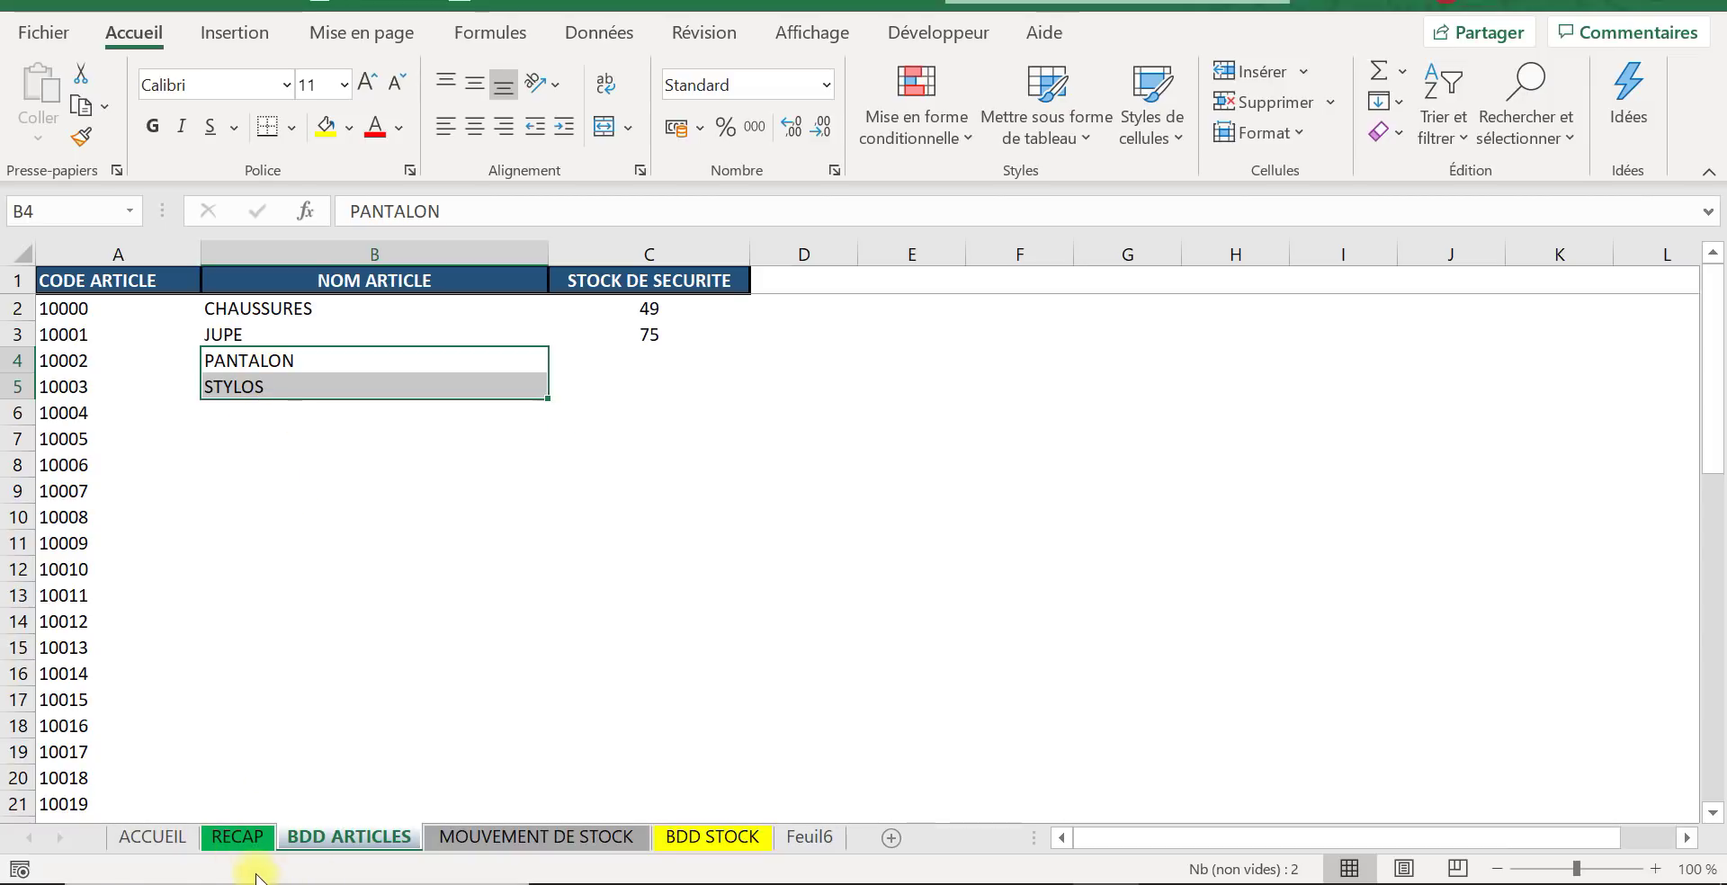
Step: Open the purchase/sale entry sheet from ACCUEIL and enter date 15/01/2019 and article code 10002 in row 2
left_click(153, 837)
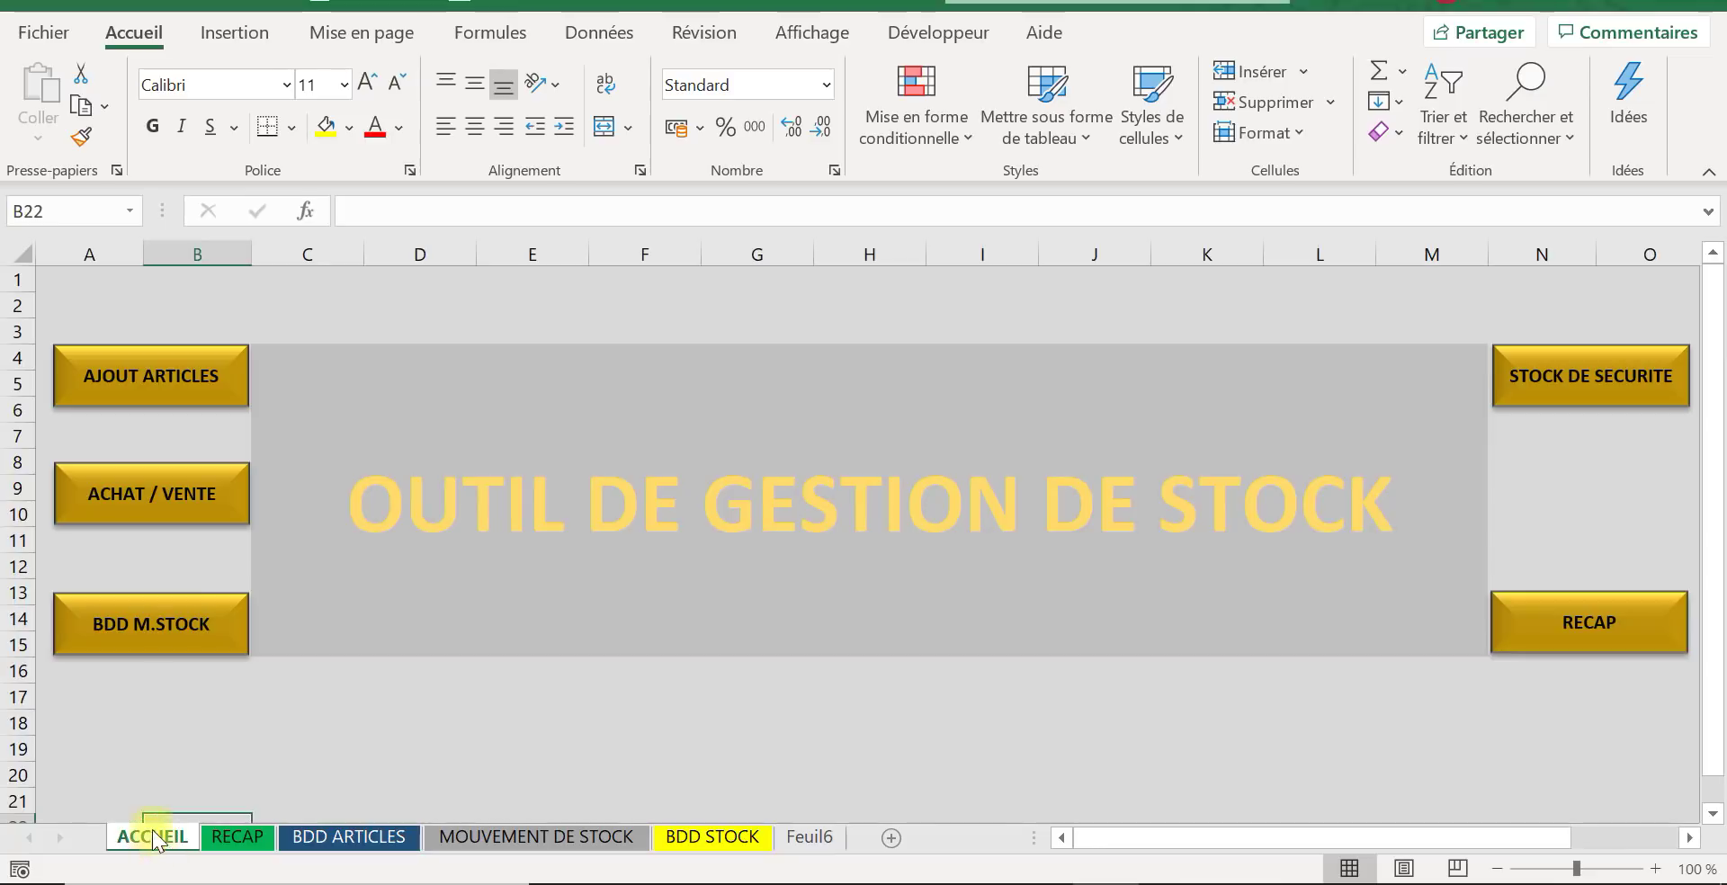
left_click(124, 488)
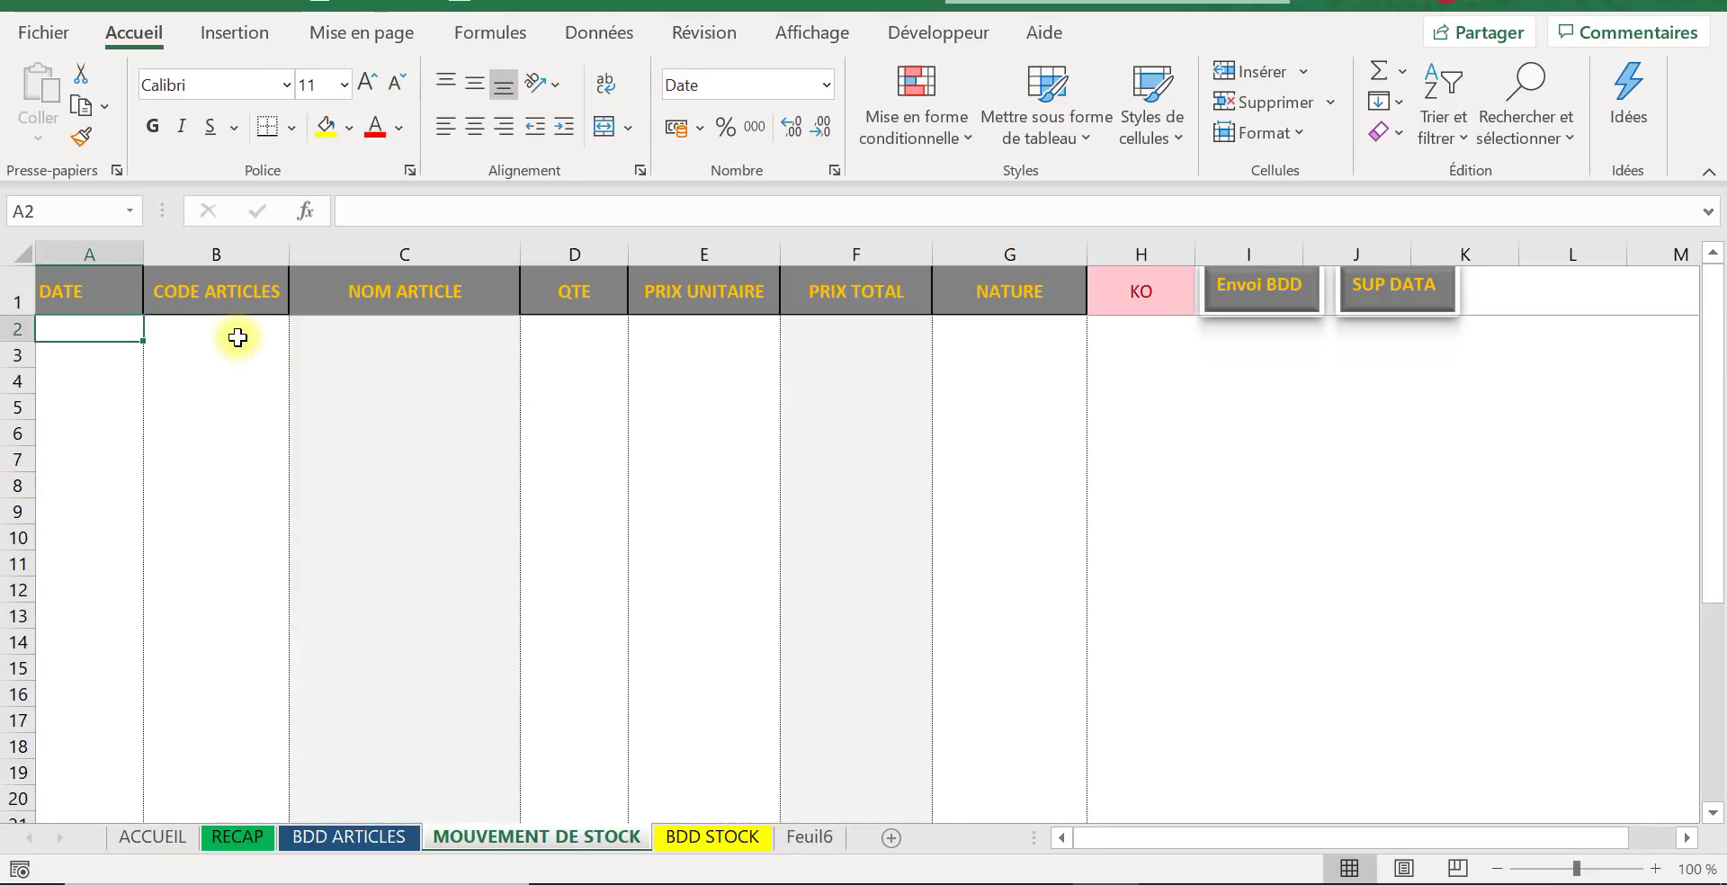
type("15")
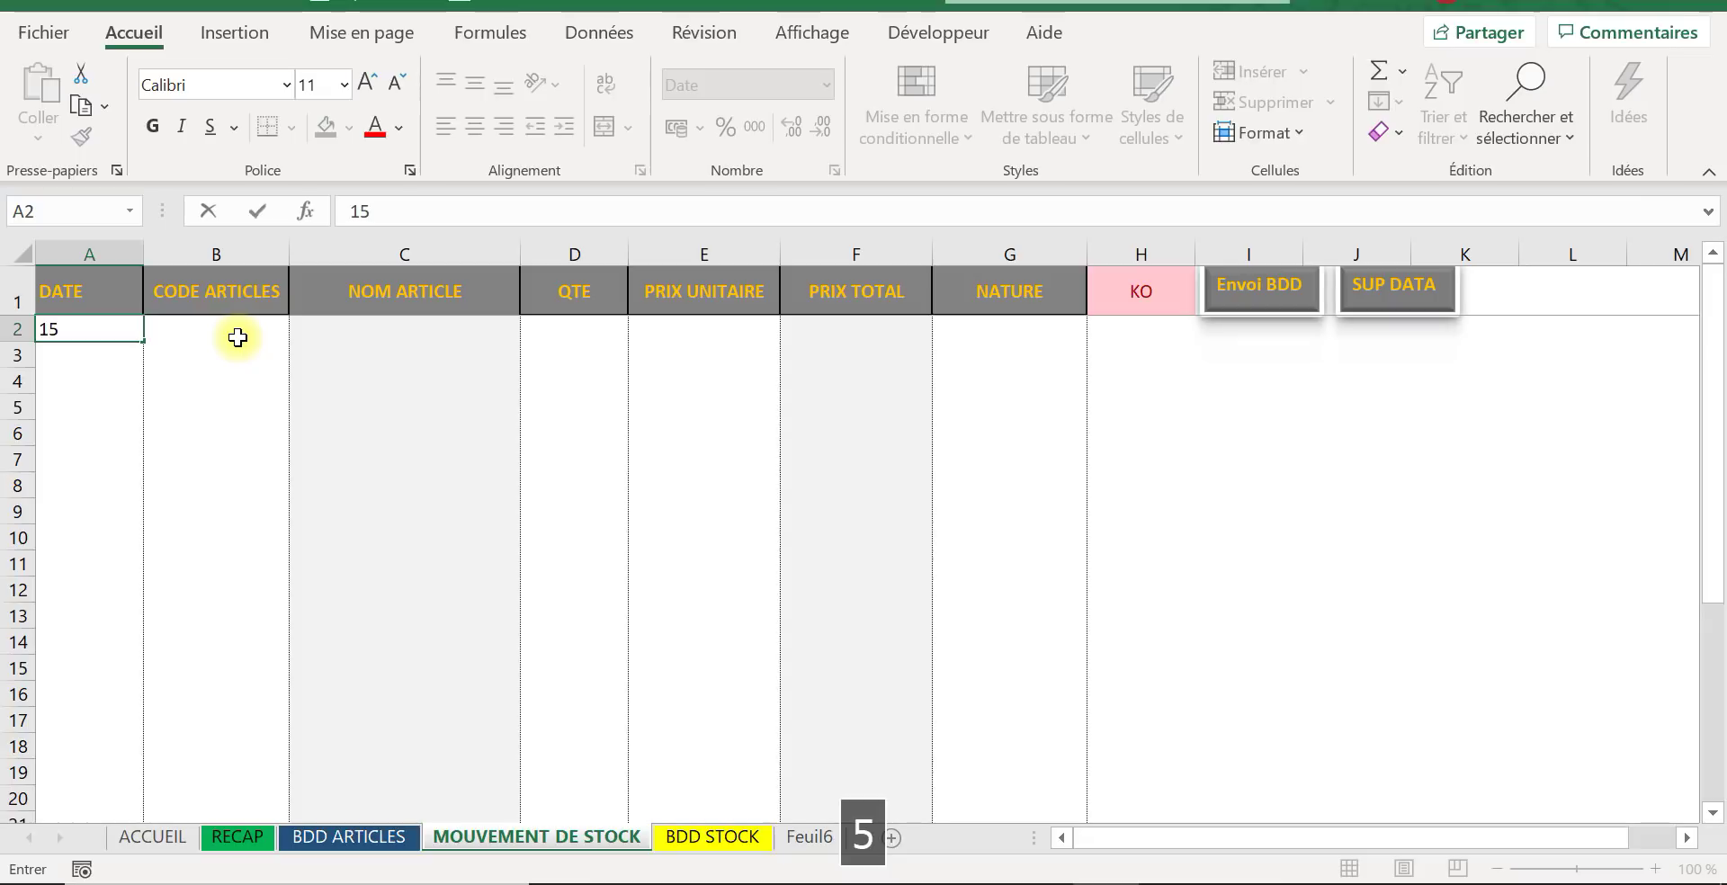
type("/01/201")
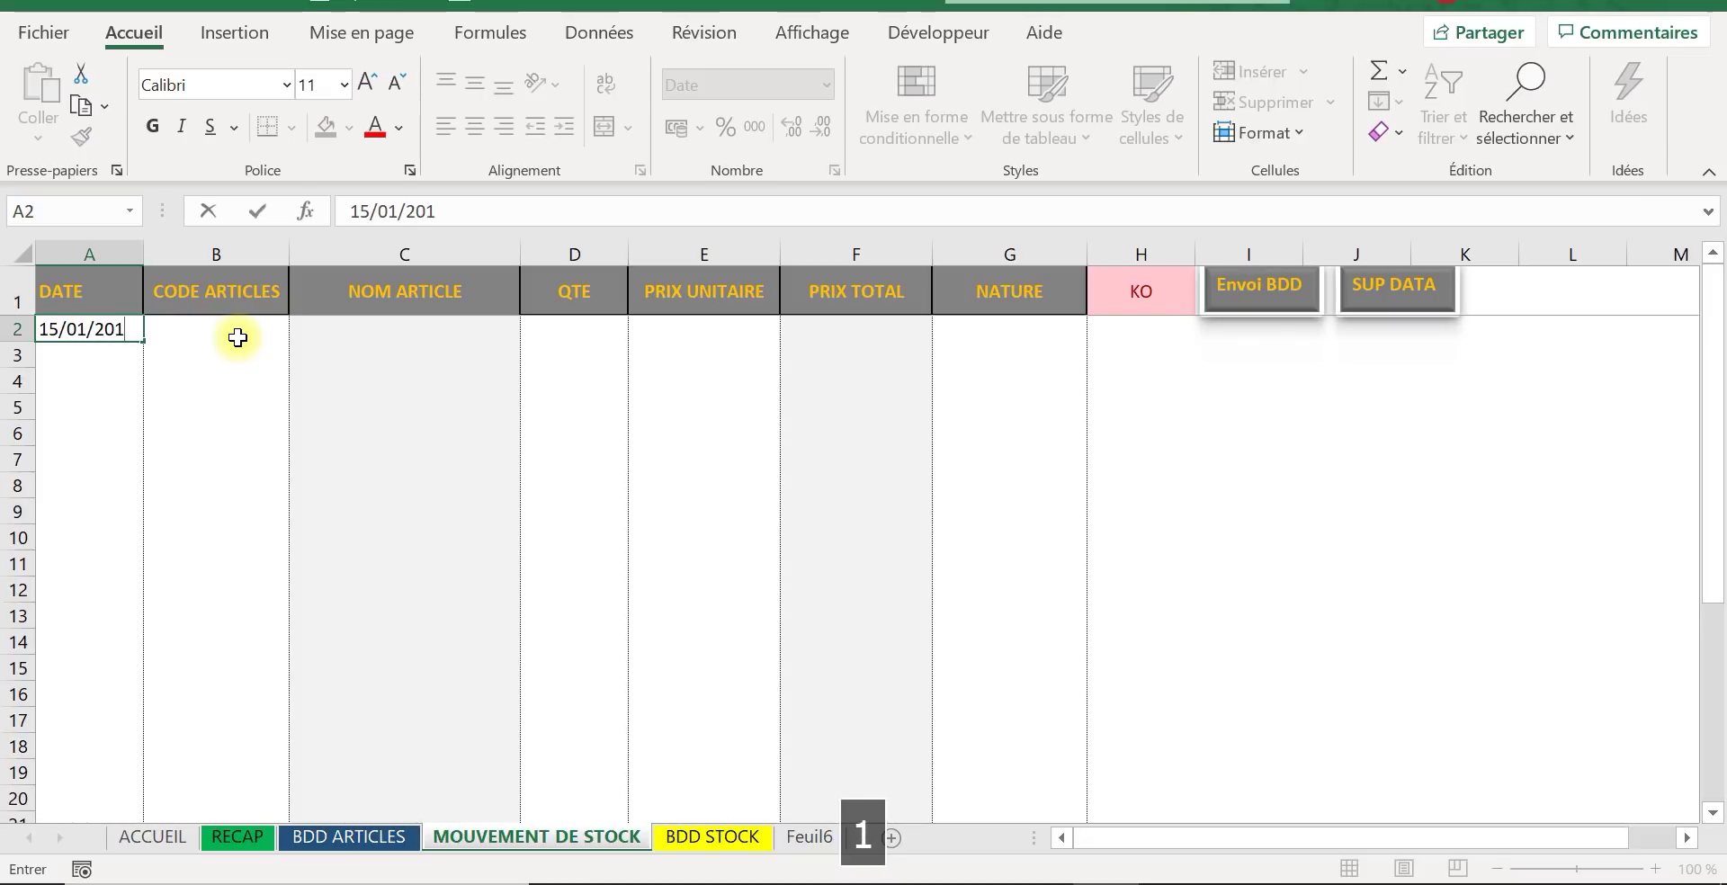
type("9²")
key("BackSpace")
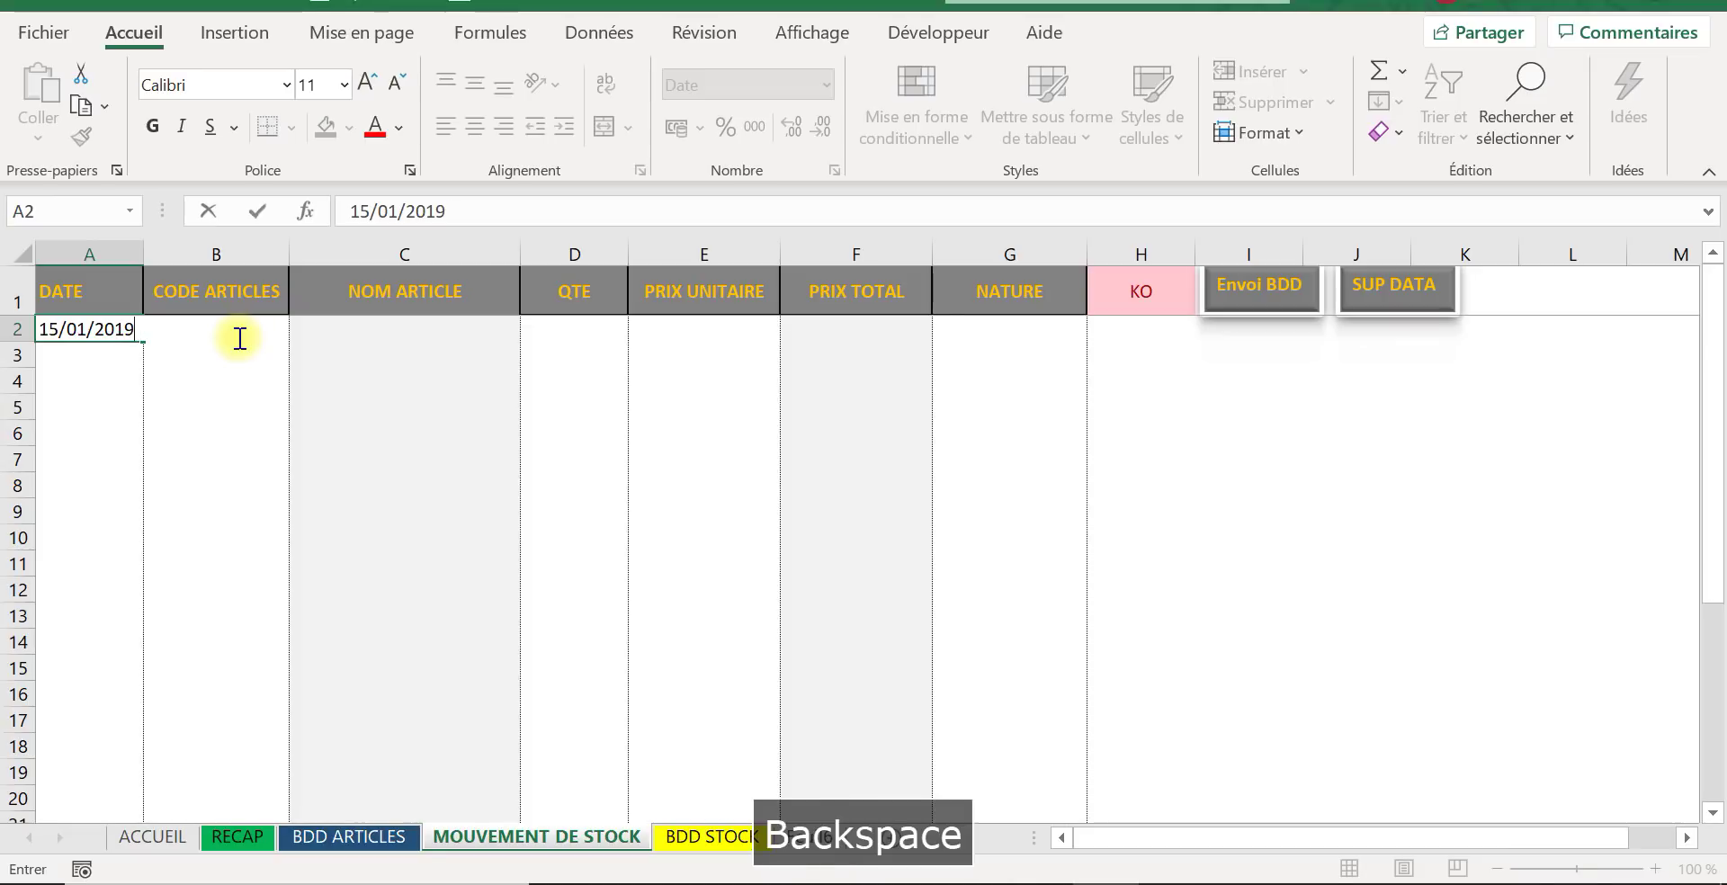
key("Tab")
type("10")
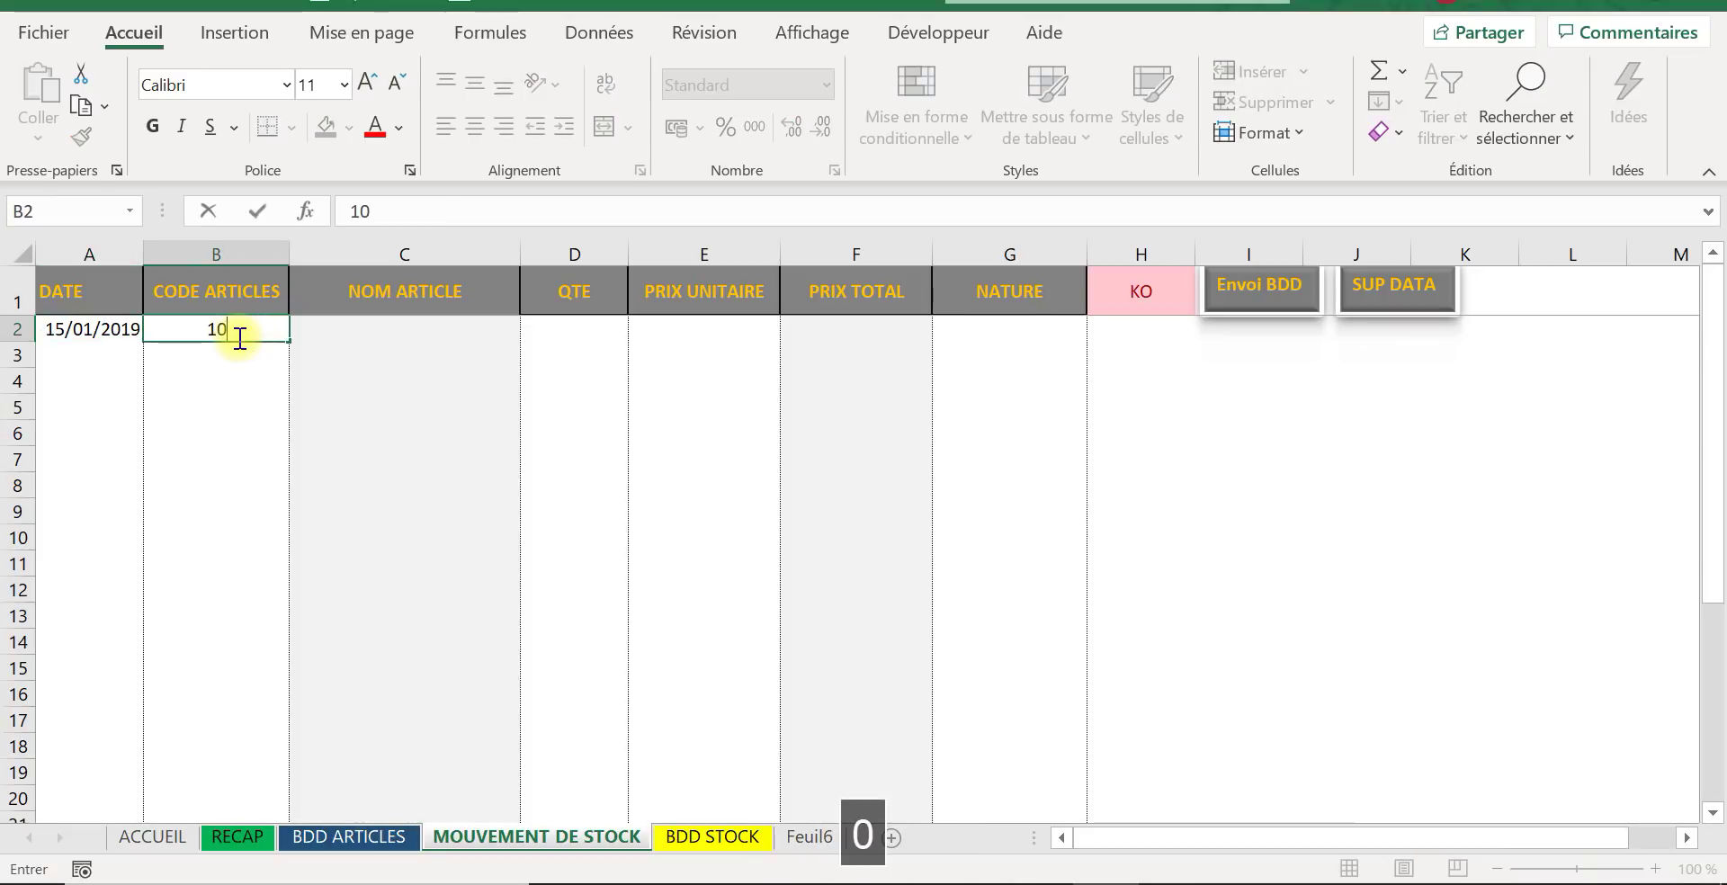
type("002²")
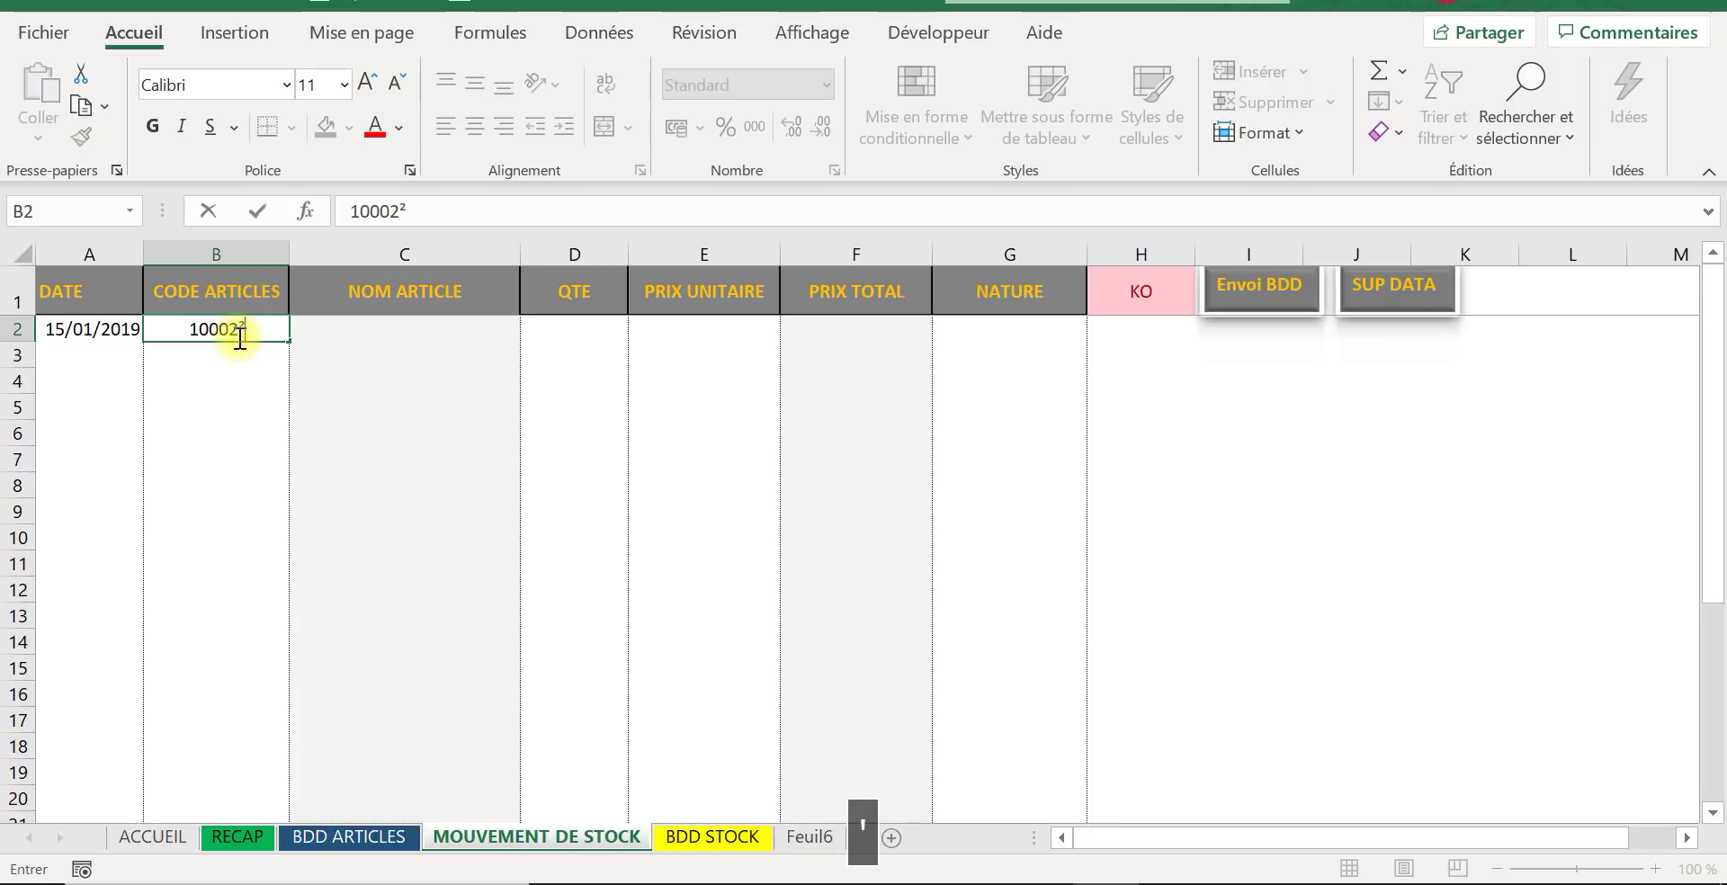
key("BackSpace")
key("Tab")
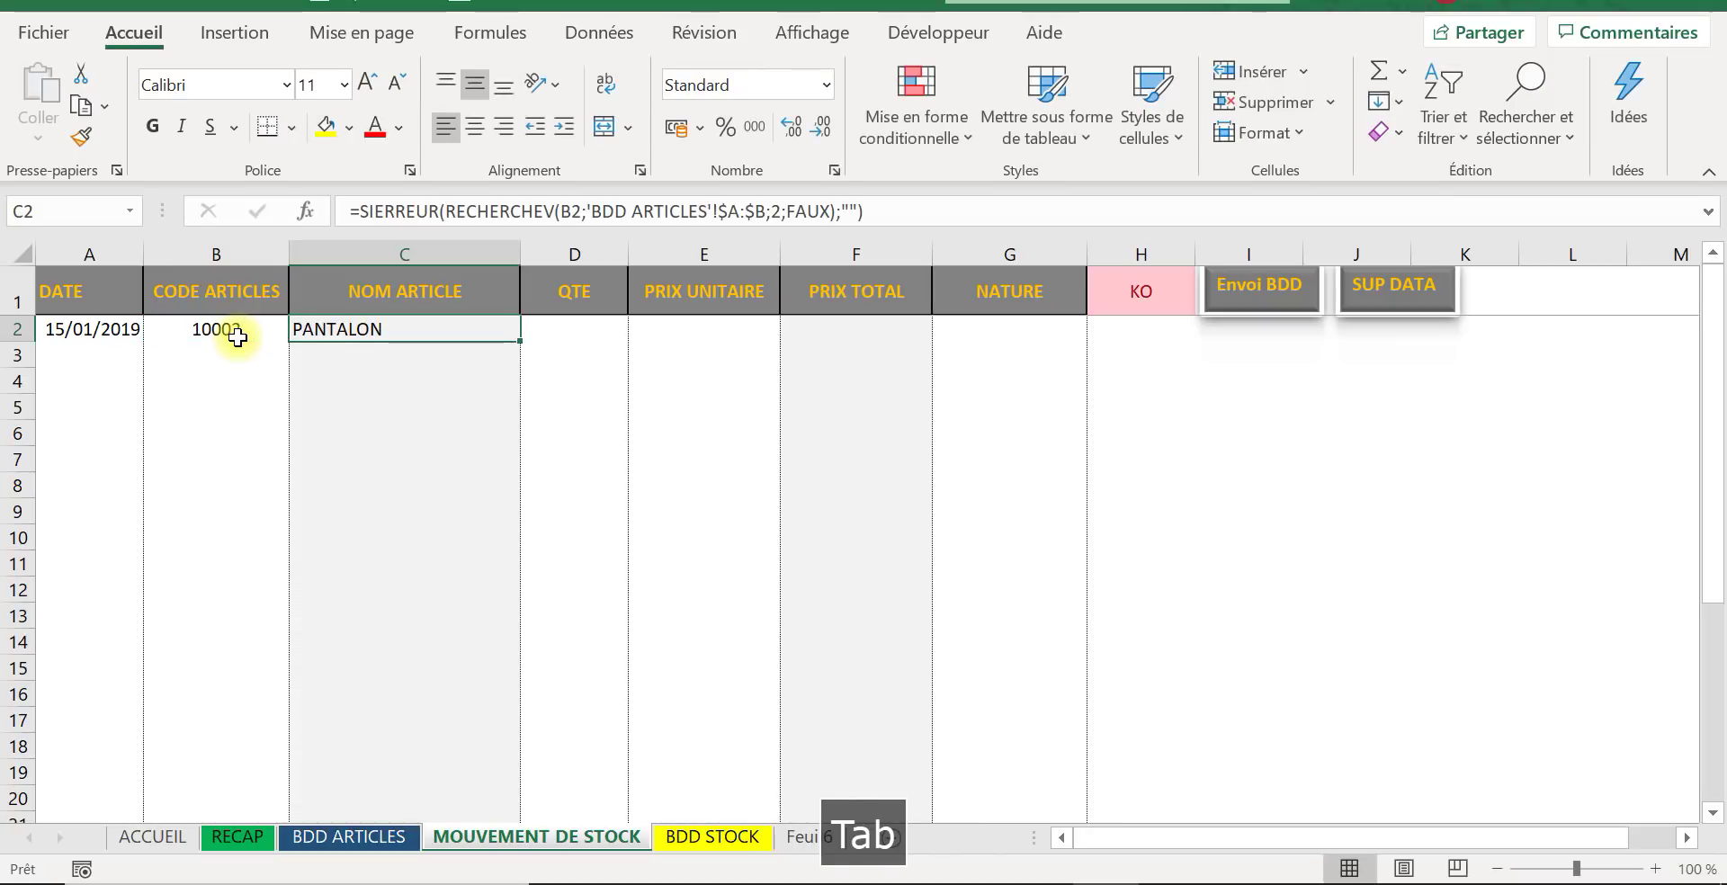
Step: Complete the PANTALON movement in row 2 with quantity 1000, unit price 18 and nature ENTREE STOCK
key("Tab")
type("1 ")
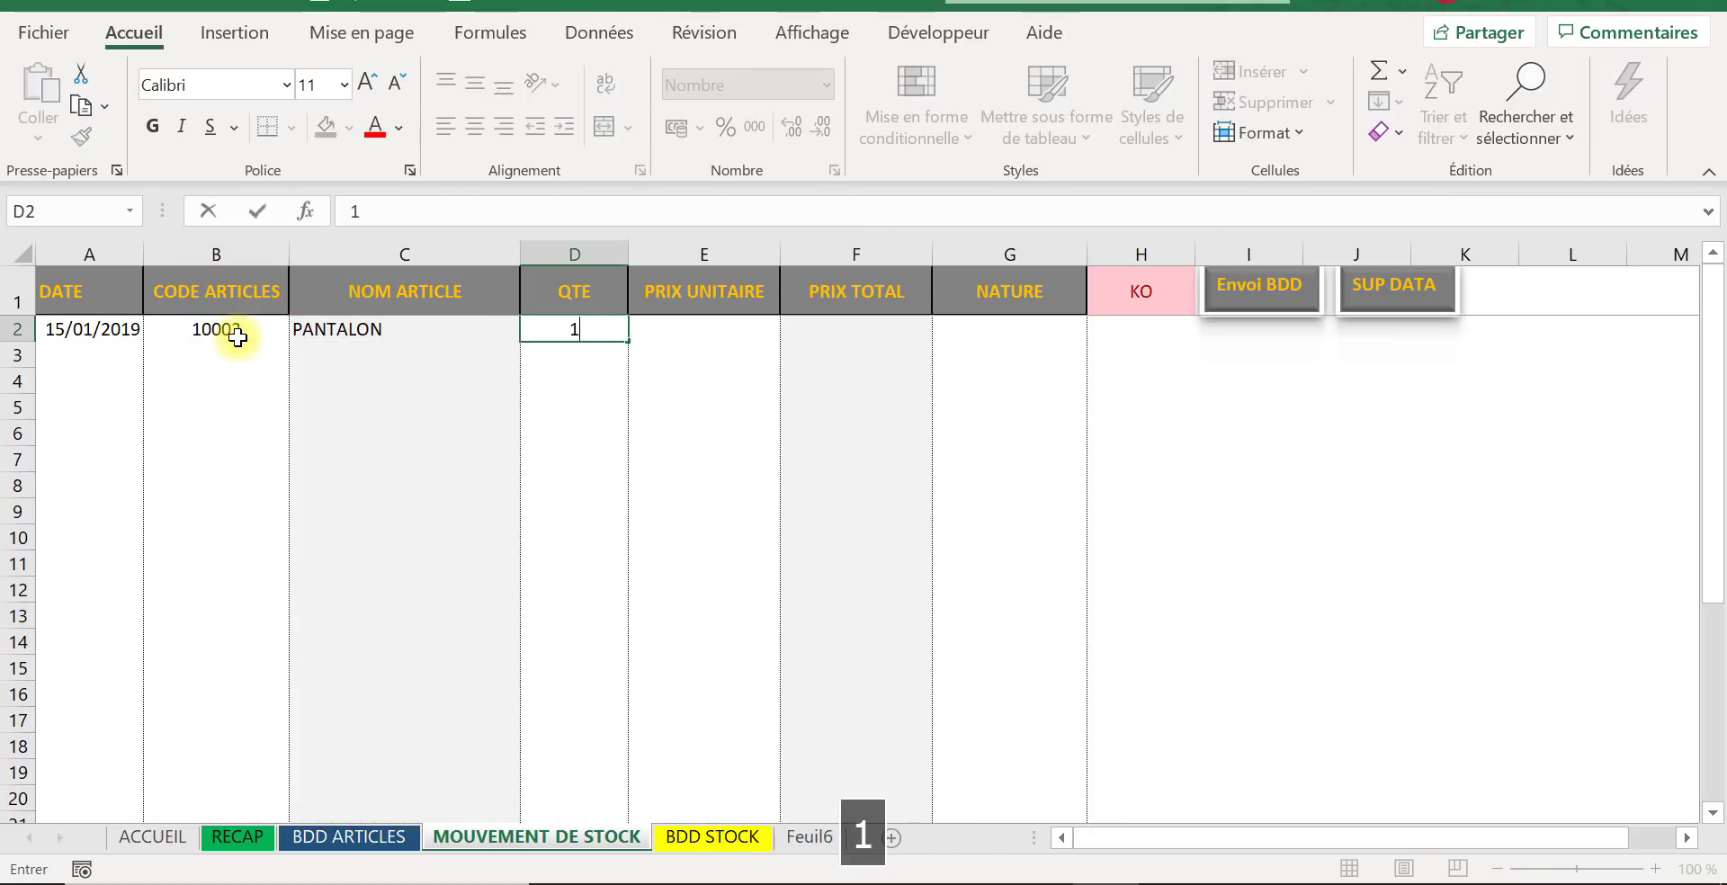
type("000")
key("Tab")
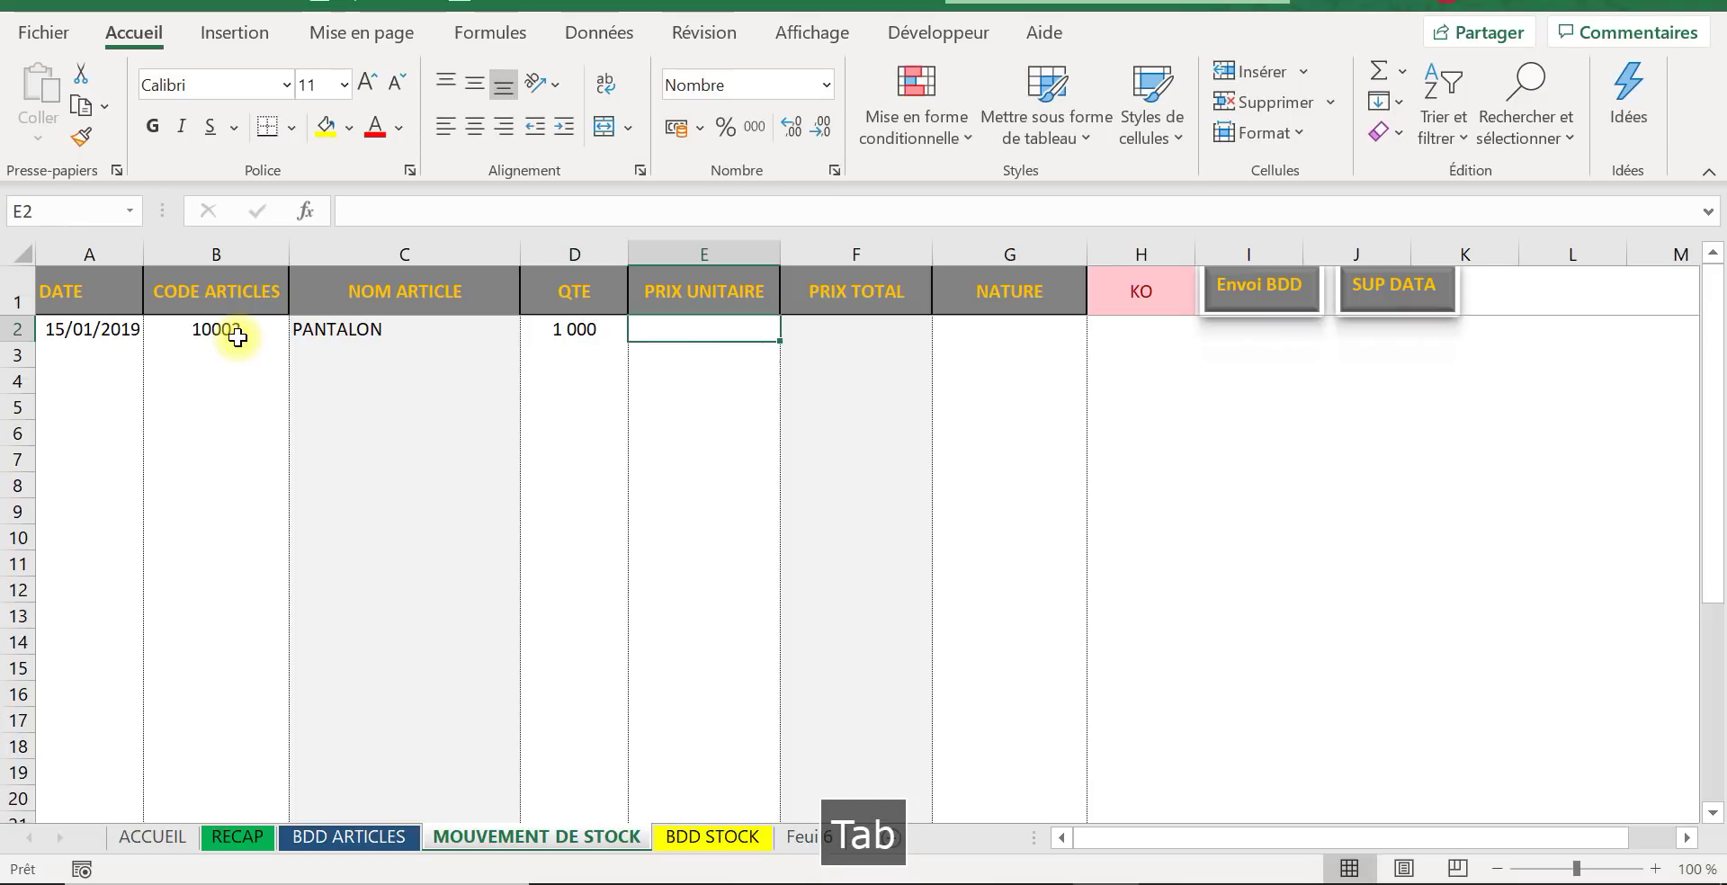
type("1")
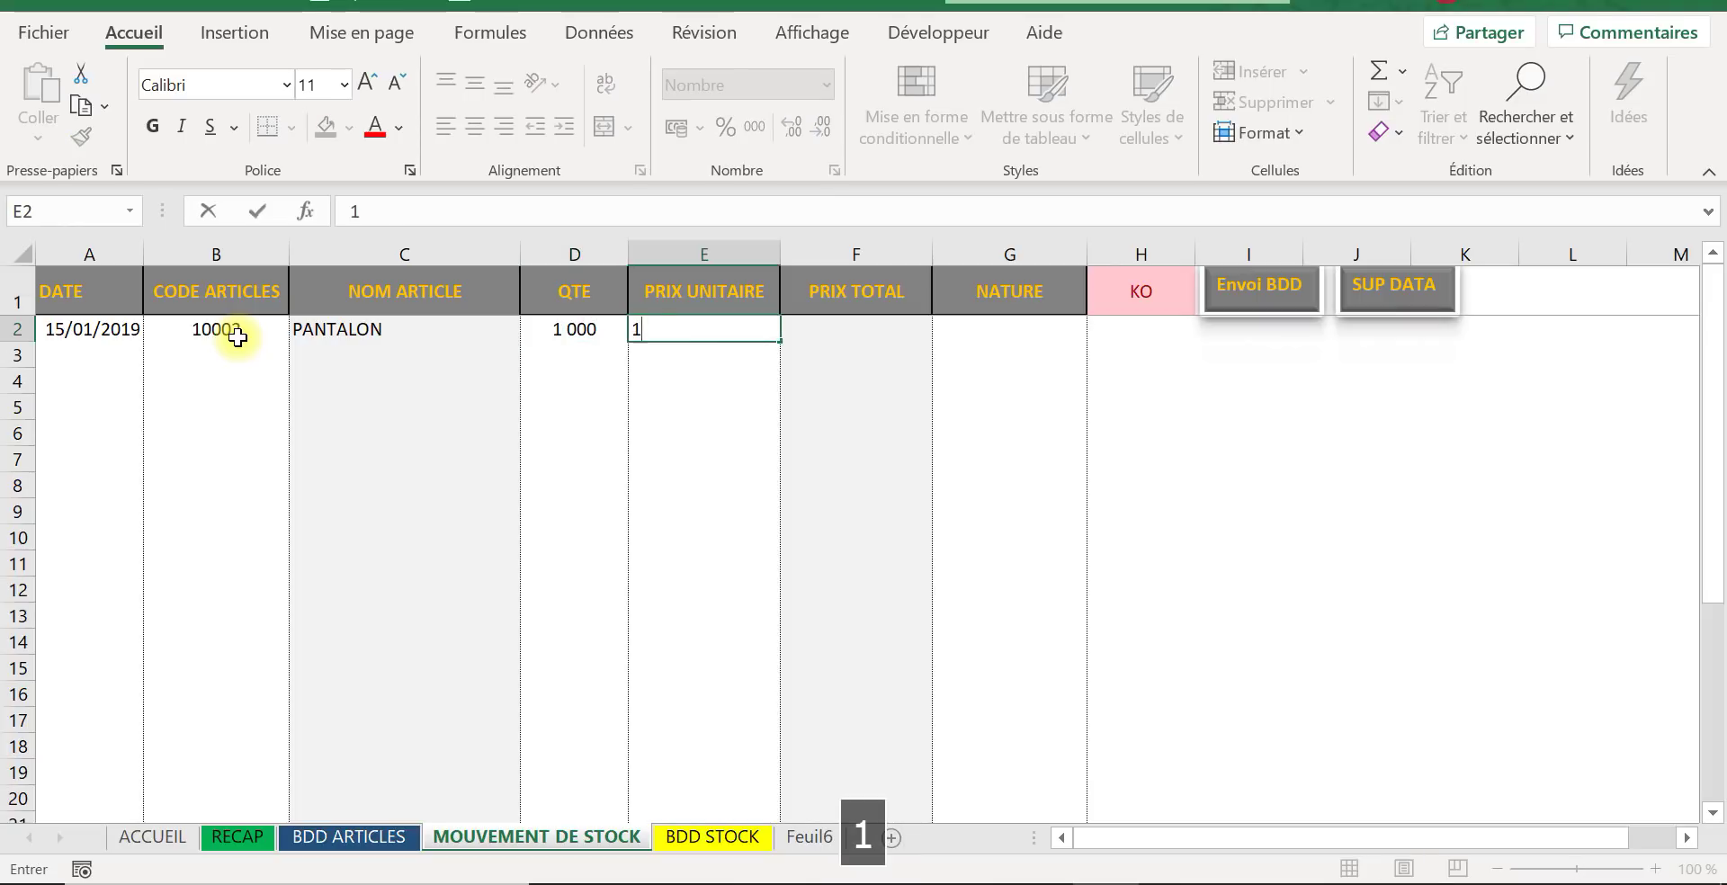
type("8")
key("Tab")
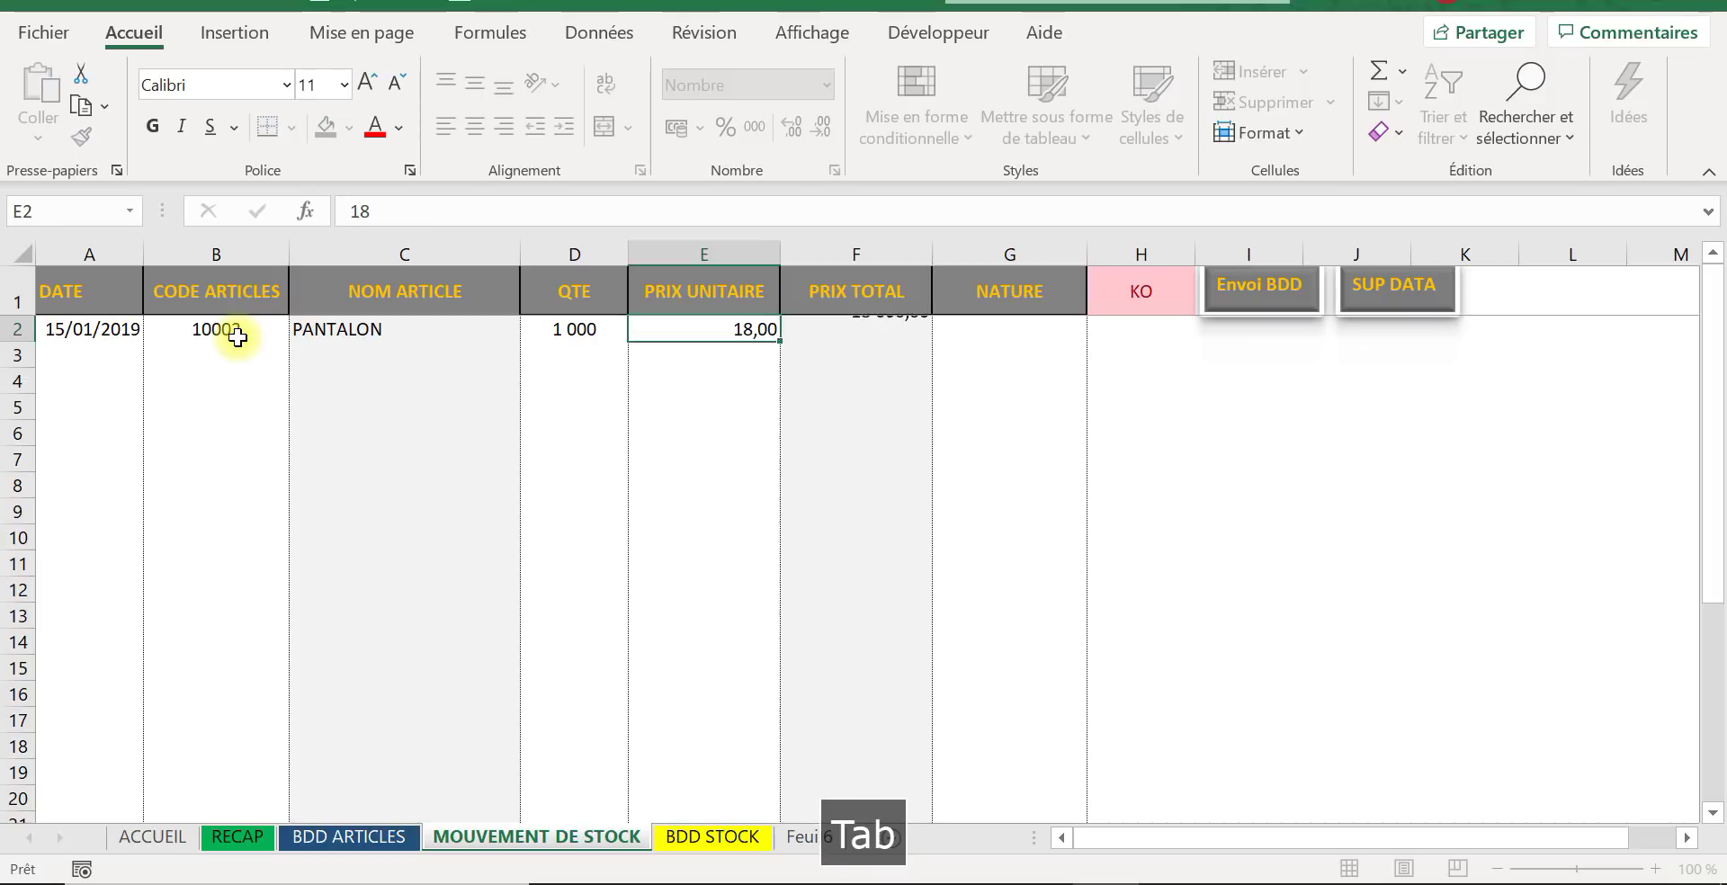
key("Tab")
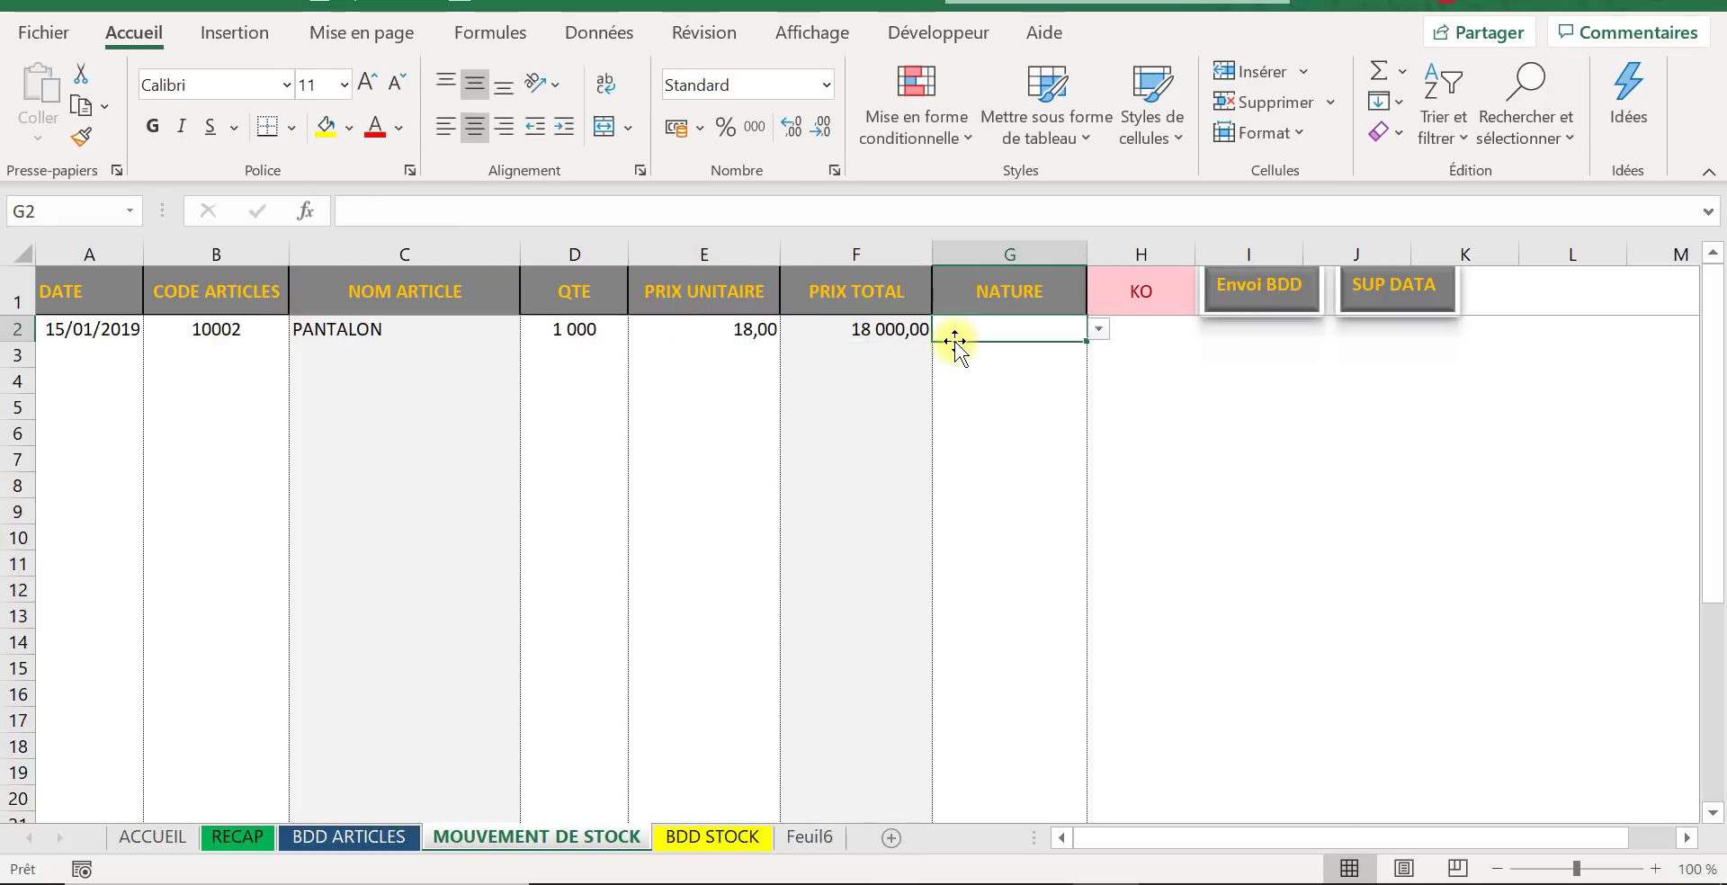
left_click(1097, 328)
left_click(1076, 345)
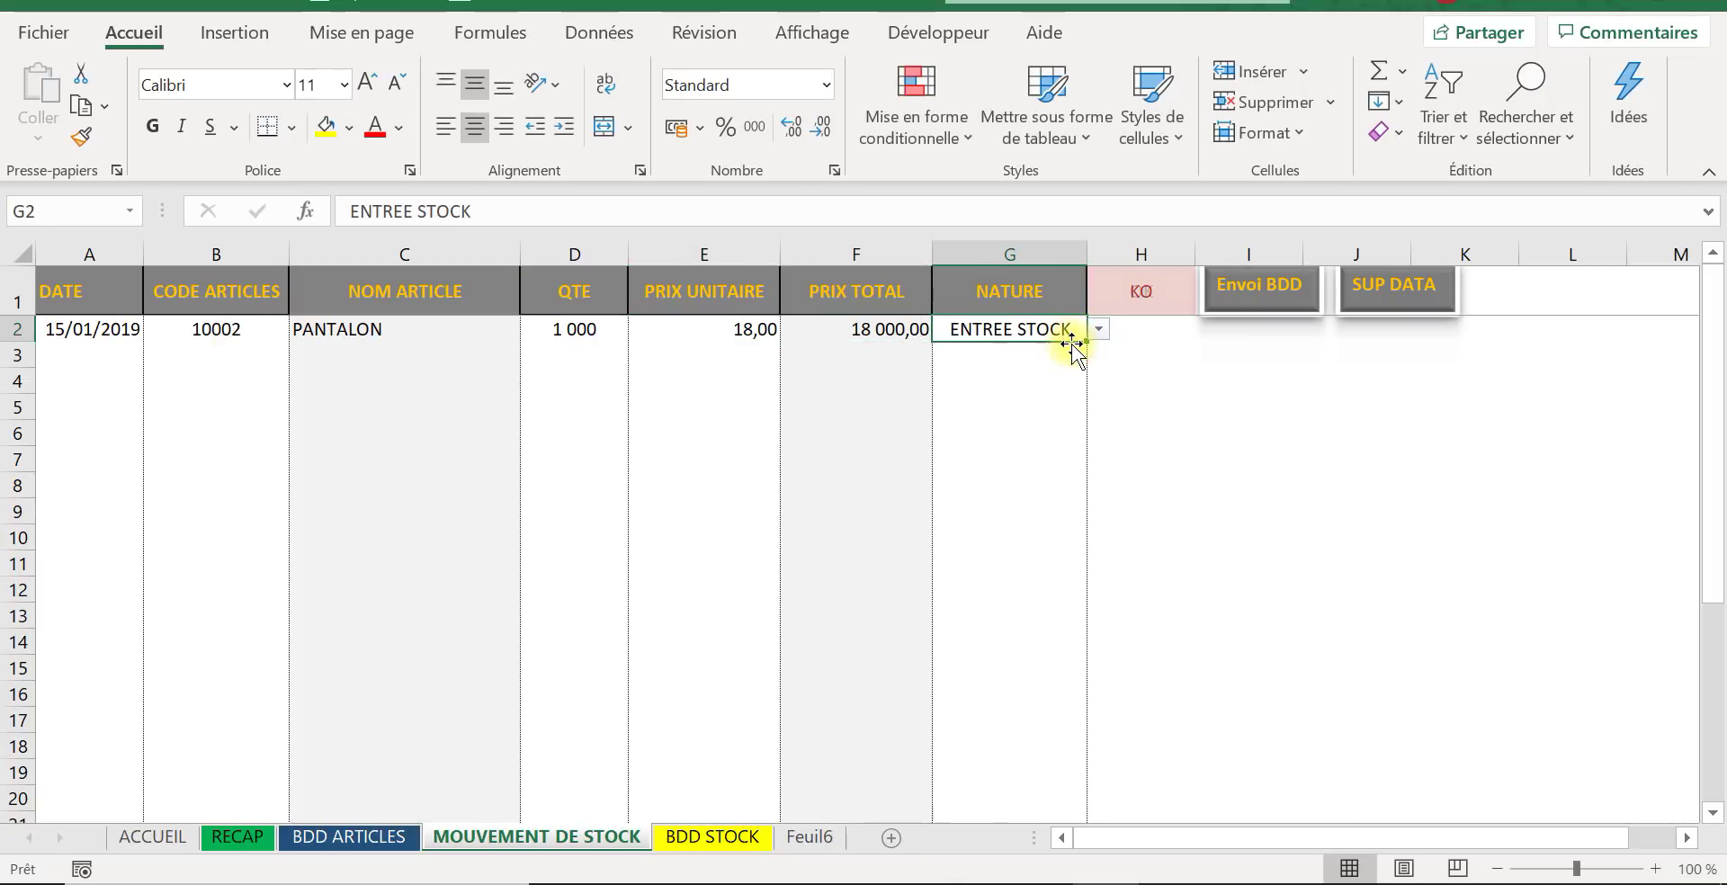
Step: Fill the date and article code down from row 2 to give row 3 the date 16/01/2019, and change its code to 10003
left_click(91, 357)
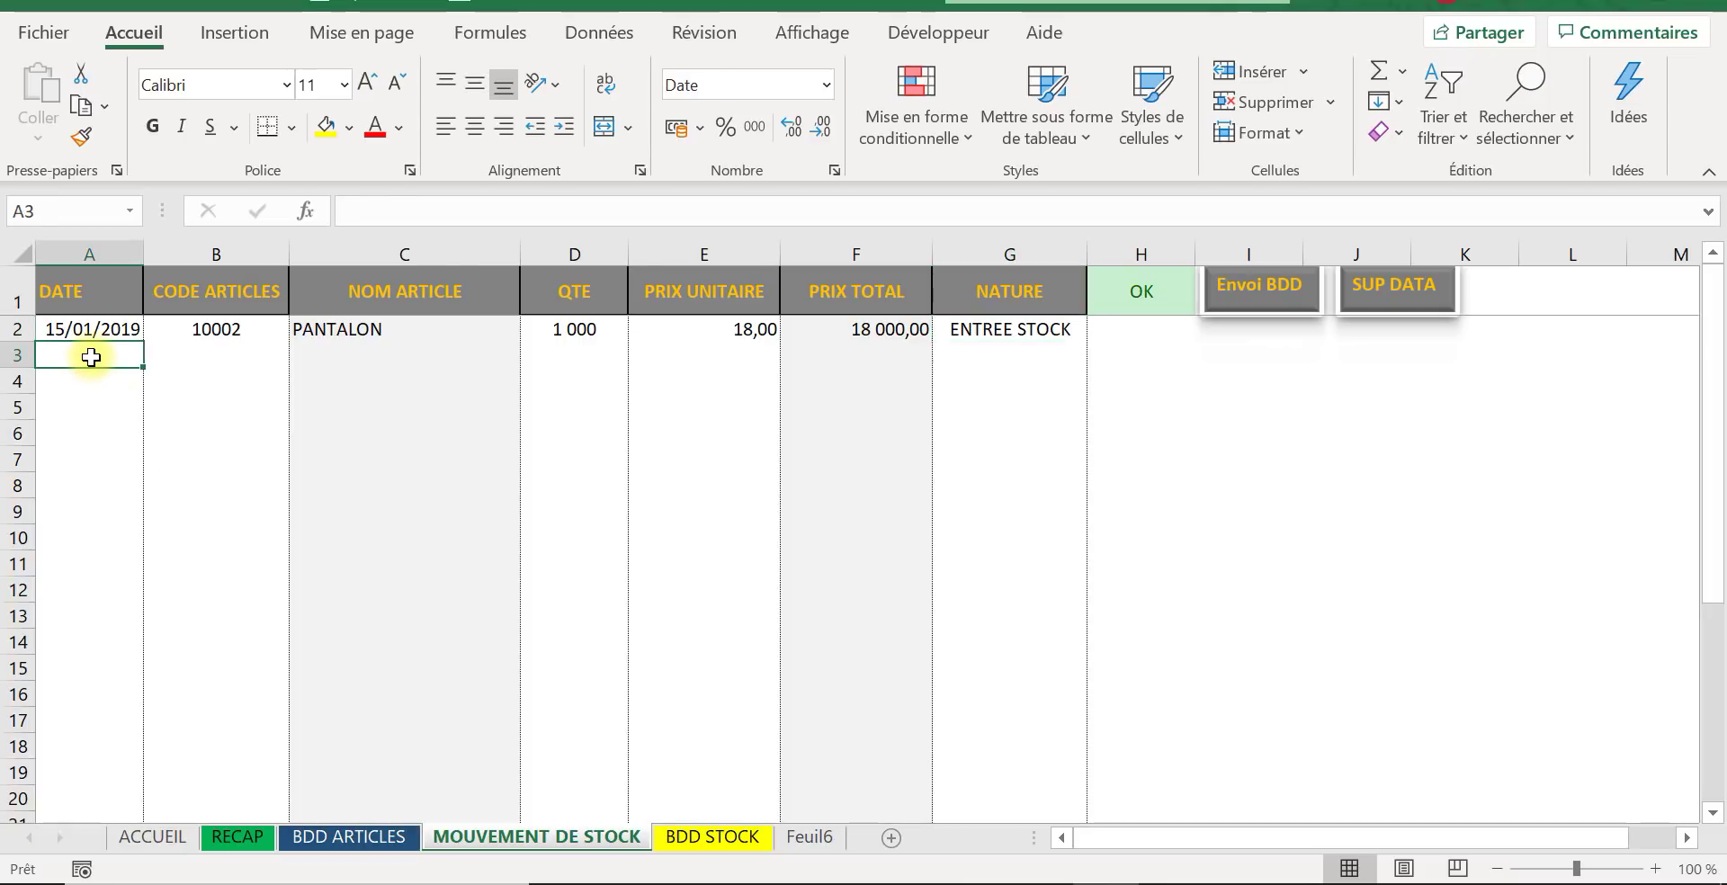
left_click(95, 329)
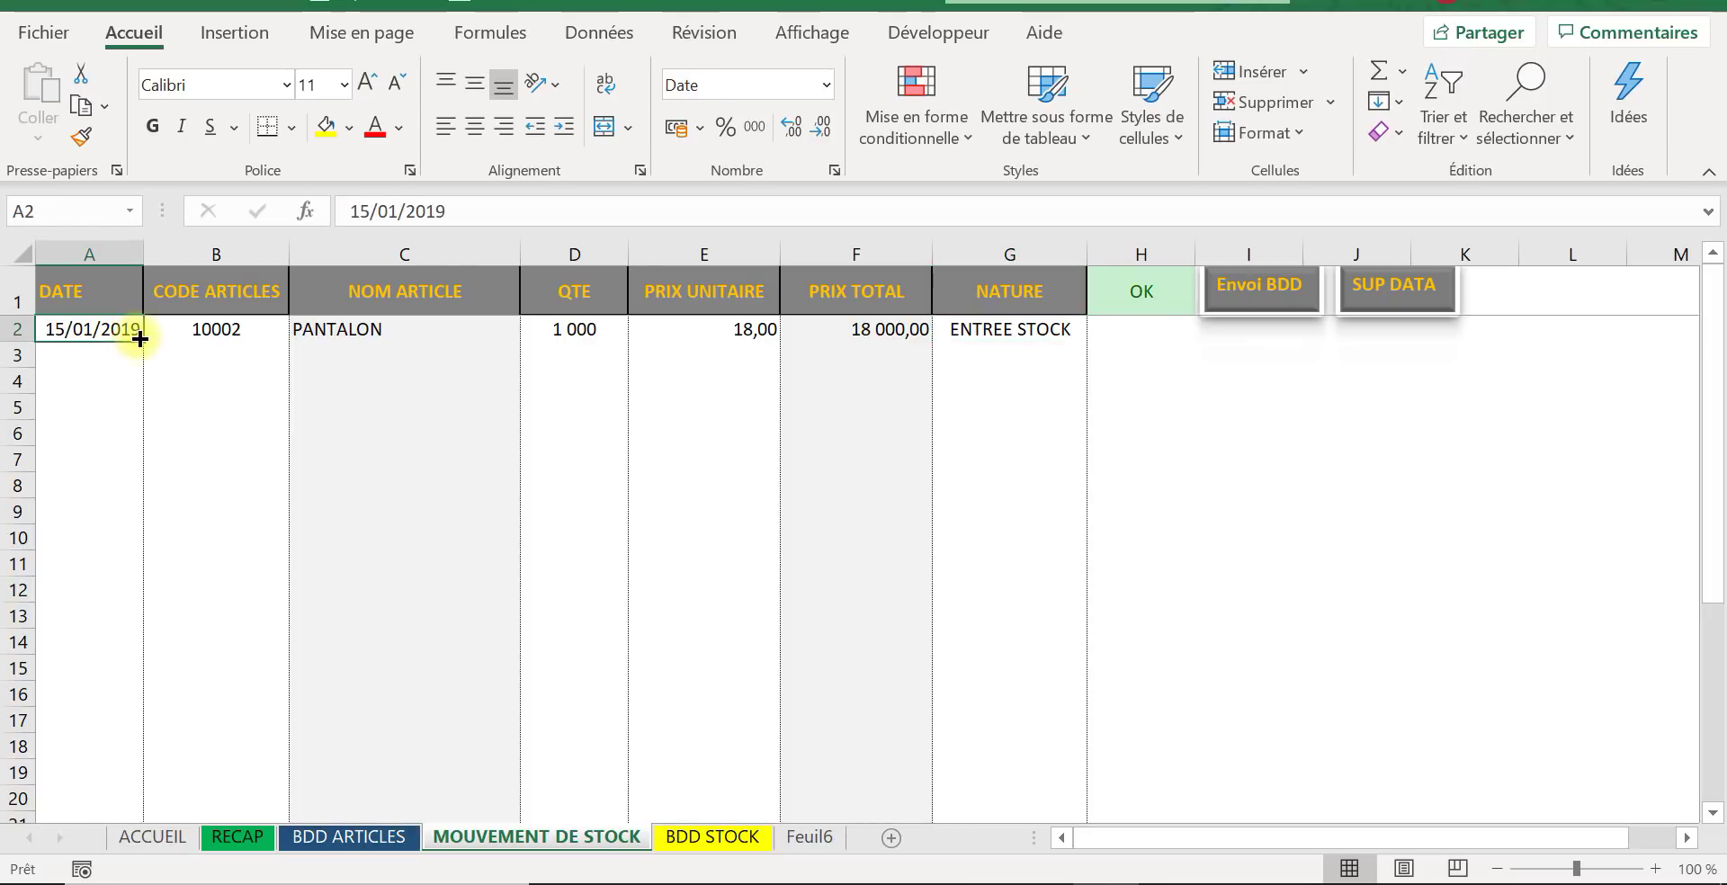
left_click_drag(139, 338, 141, 362)
left_click(271, 328)
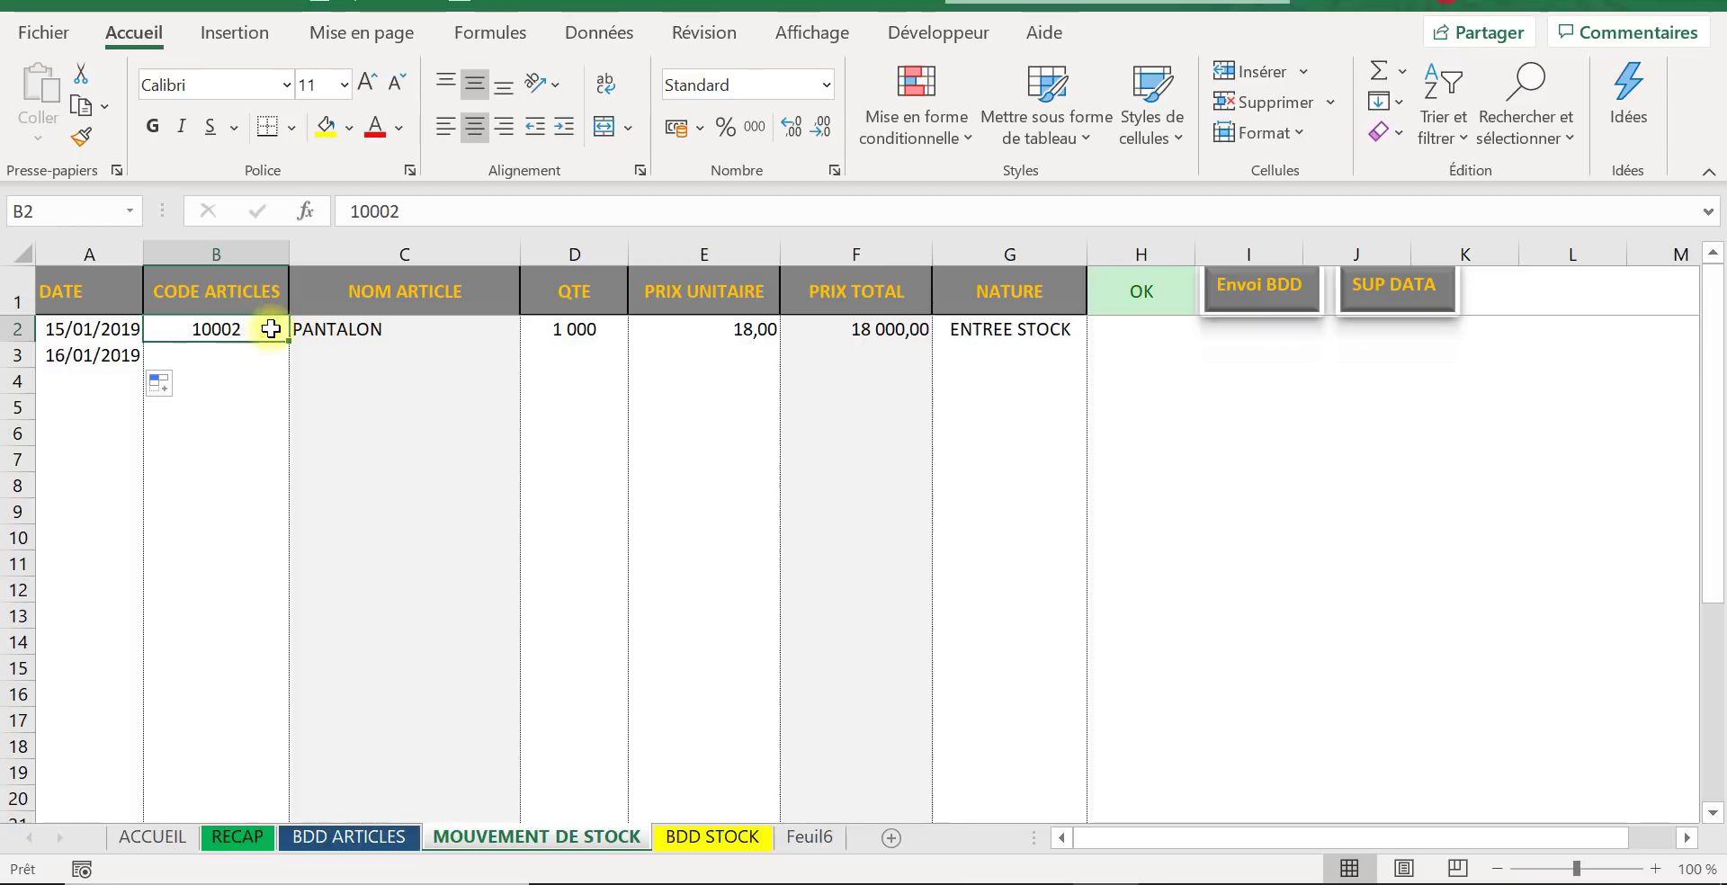
left_click_drag(286, 340, 280, 372)
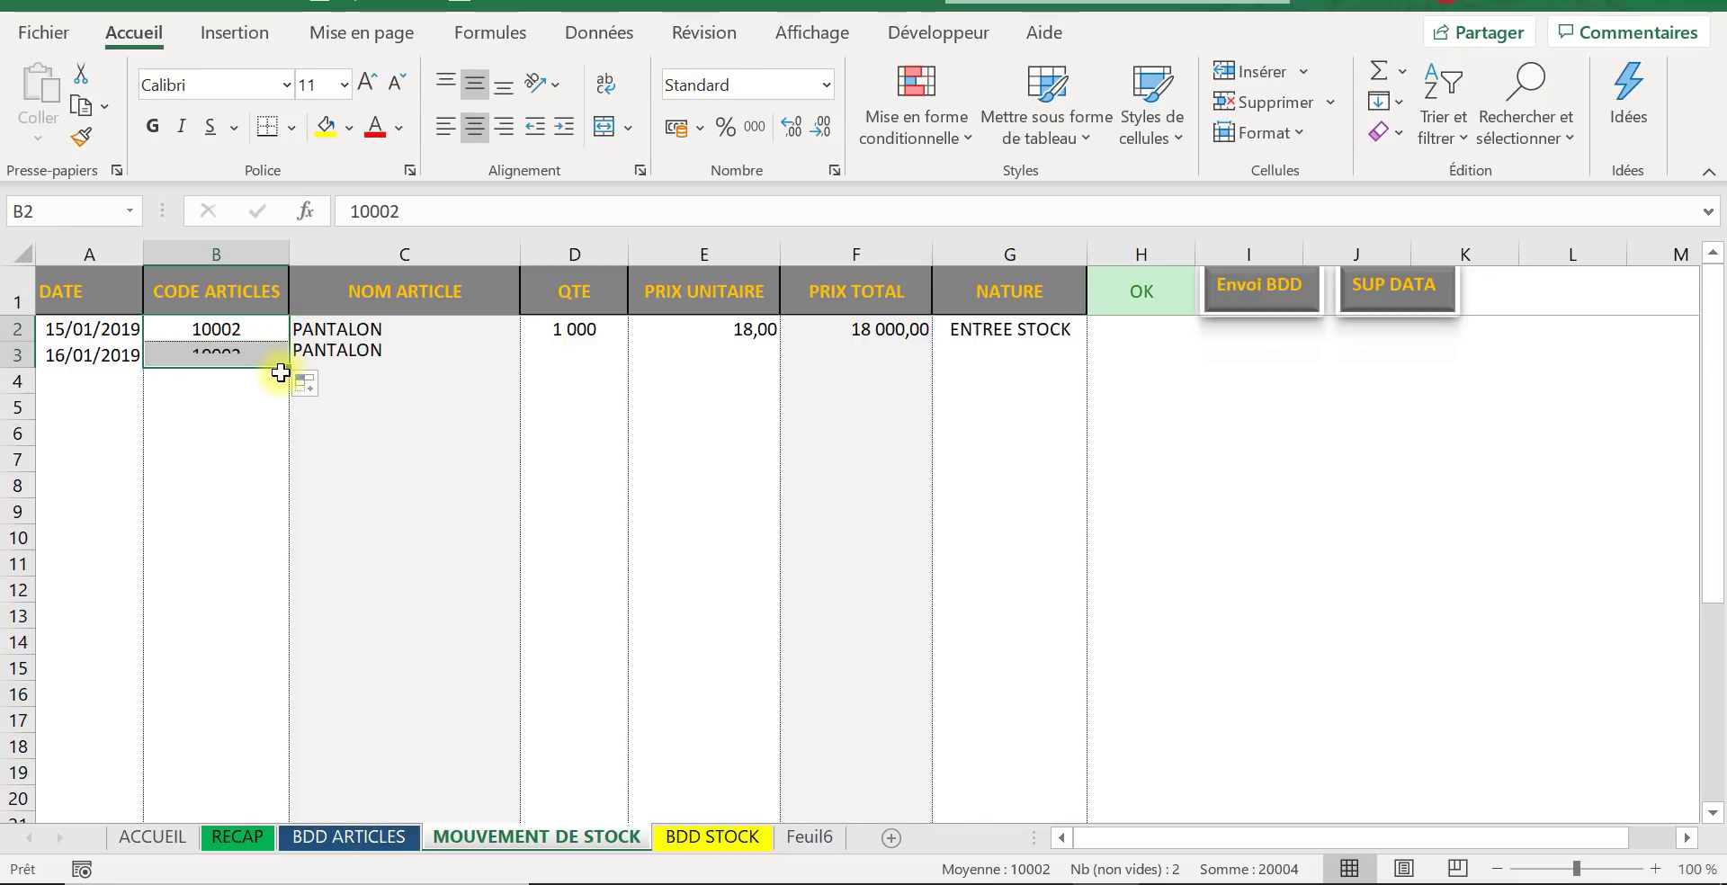
left_click(249, 351)
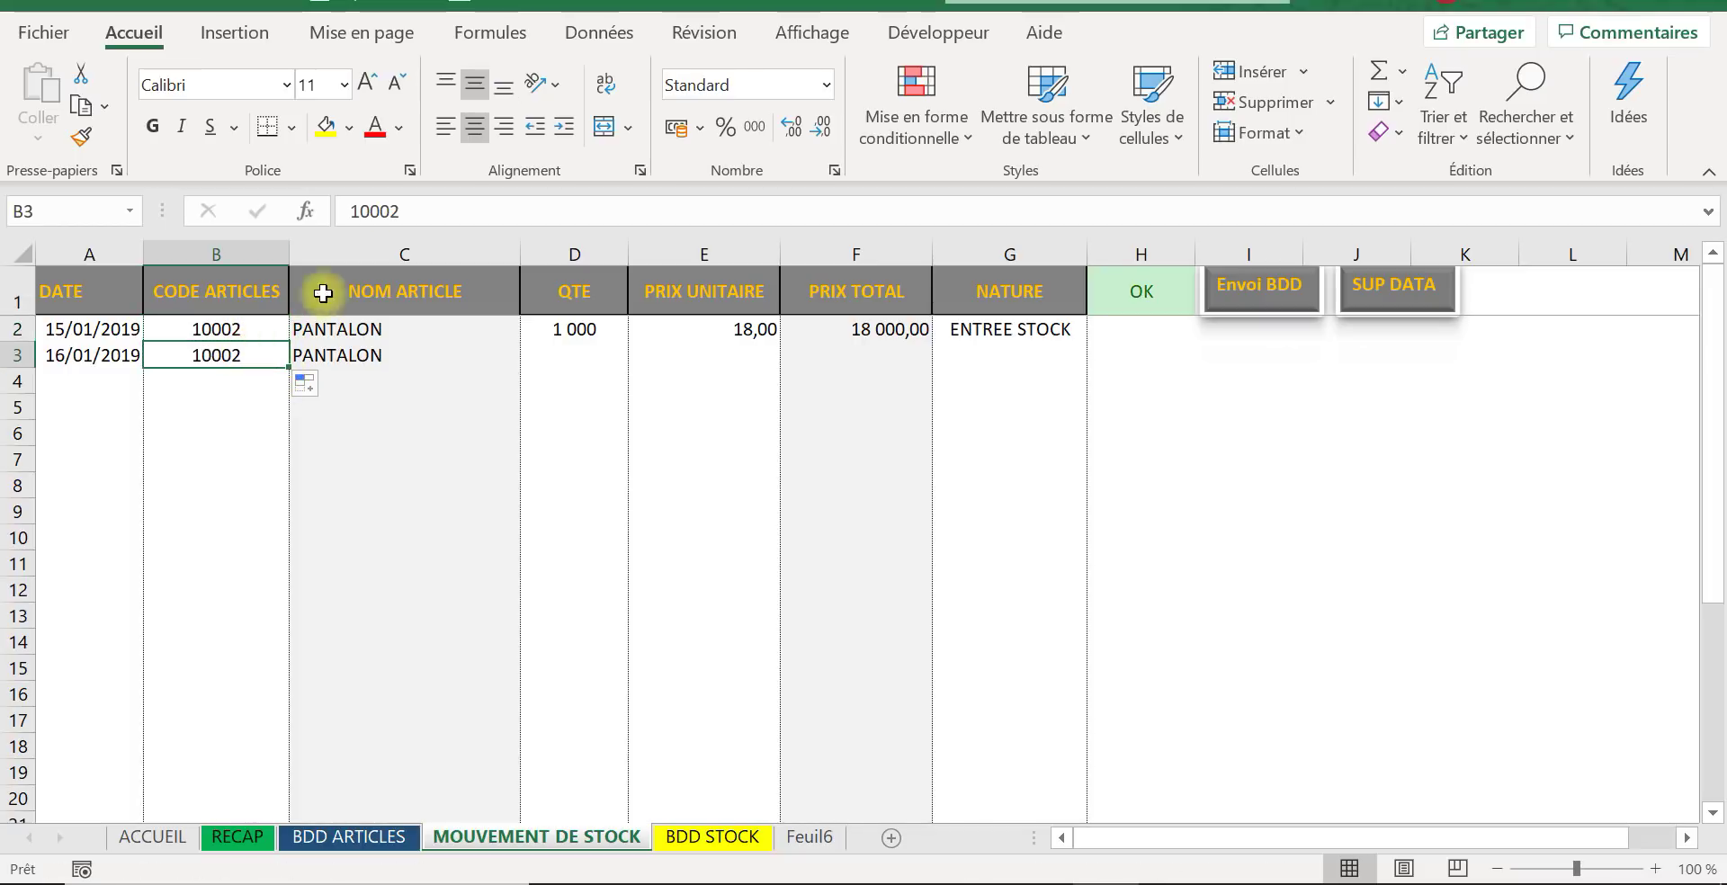
left_click(417, 217)
key("BackSpace")
type("3")
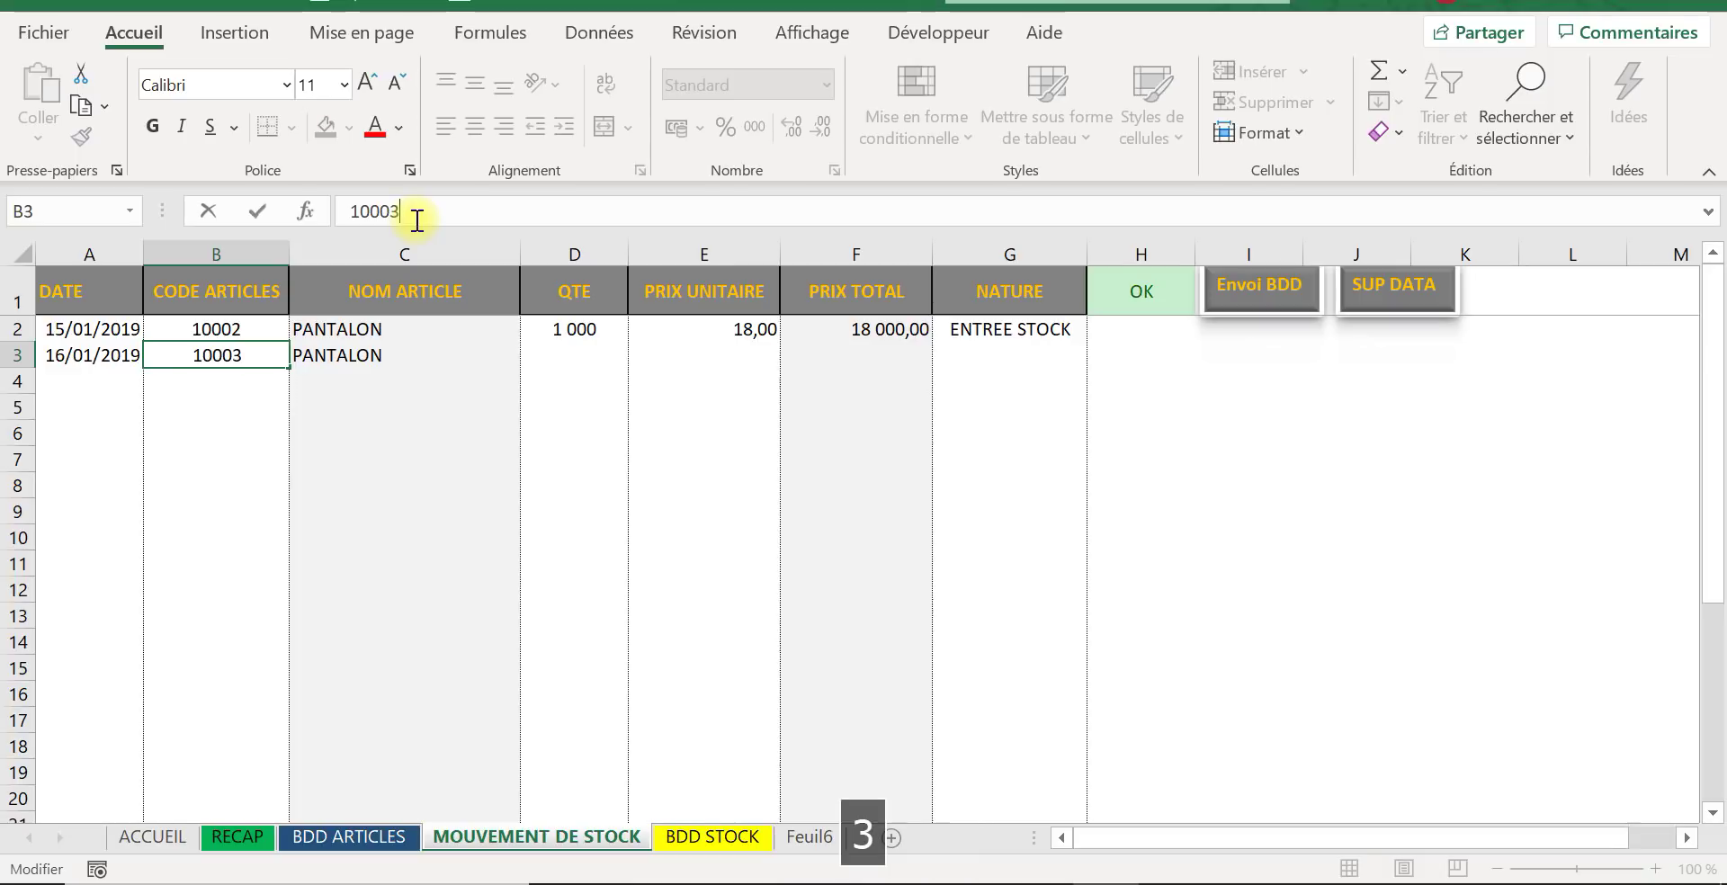
key("Tab")
Step: Complete the STYLOS movement in row 3 with quantity 5000, unit price 1 and nature ENTREE STOCK
key("Tab")
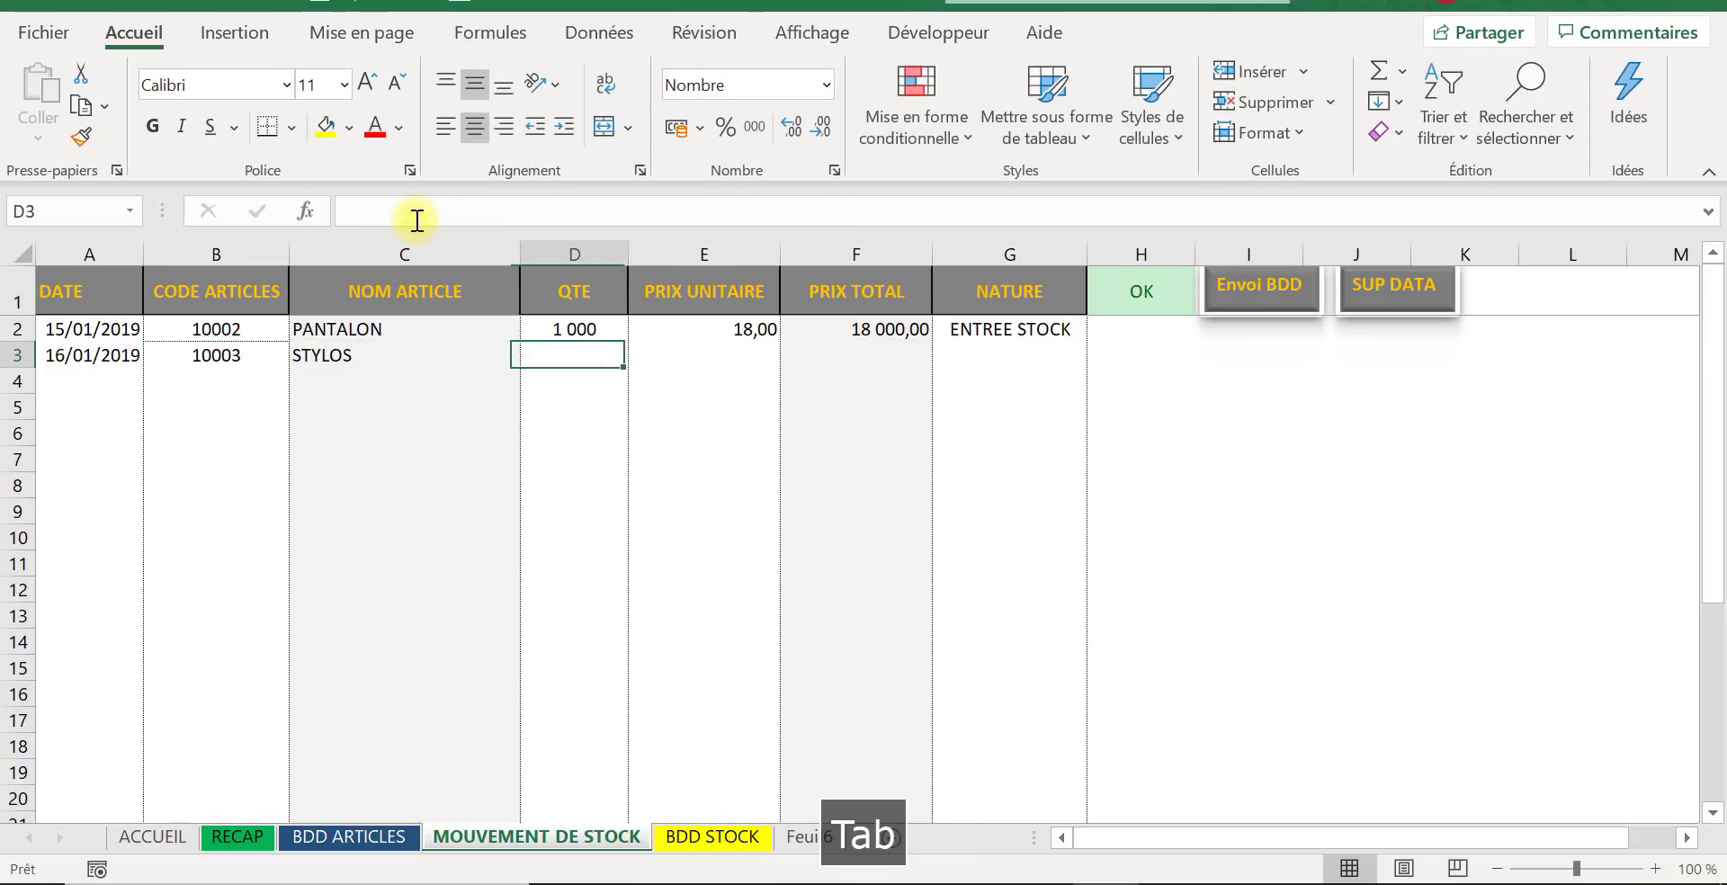
type("5000")
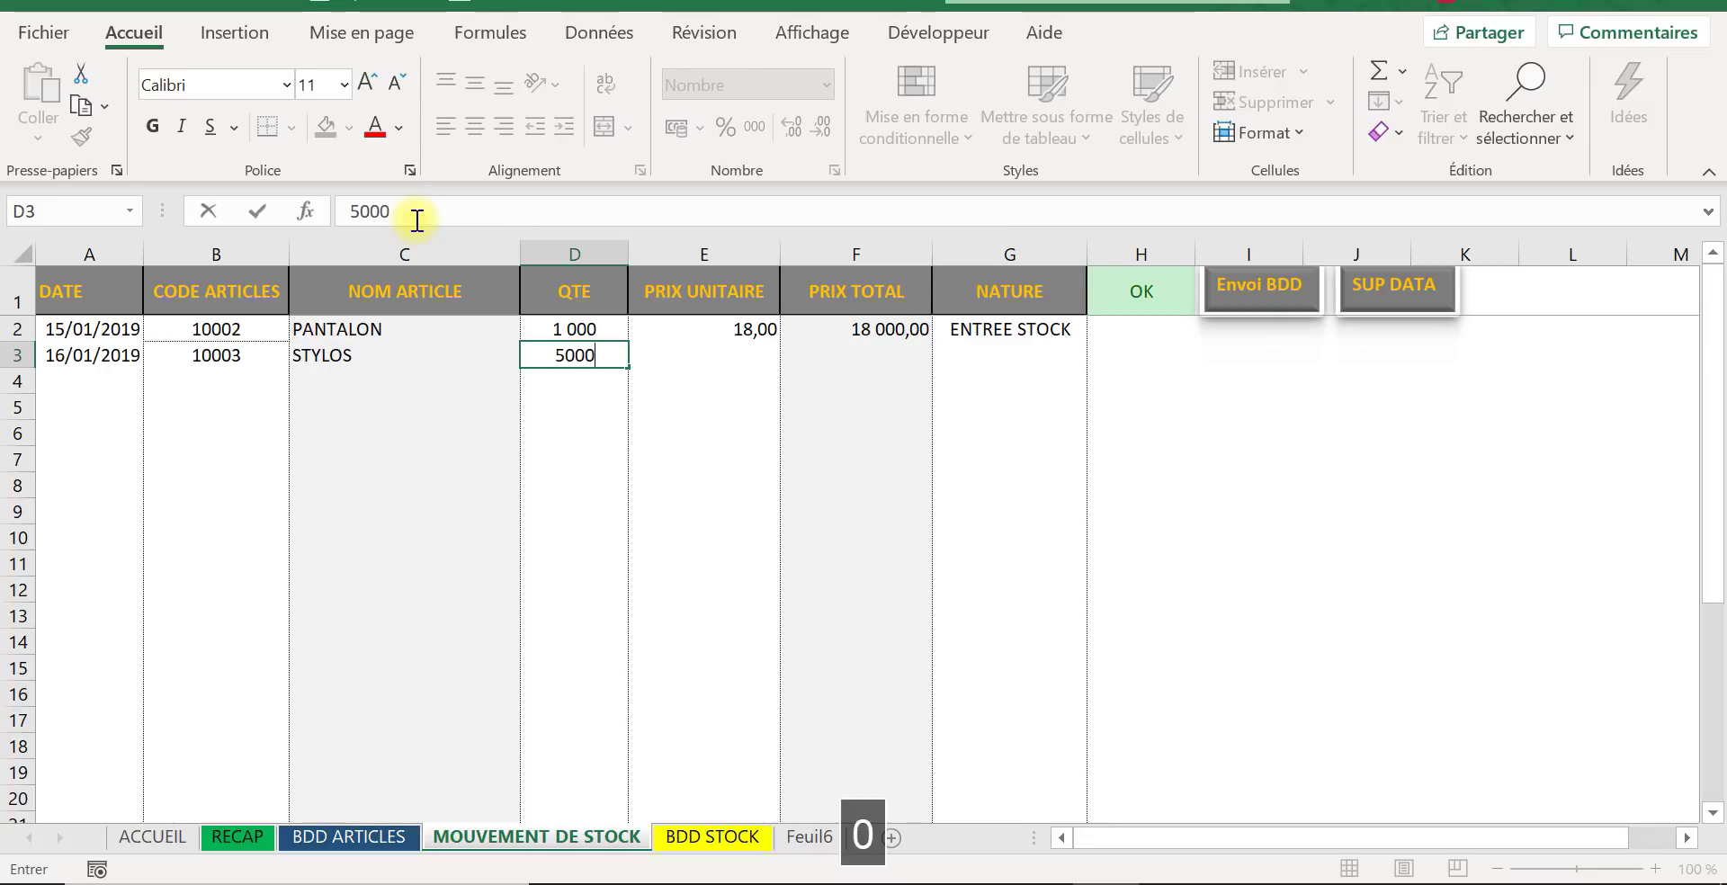
key("Tab")
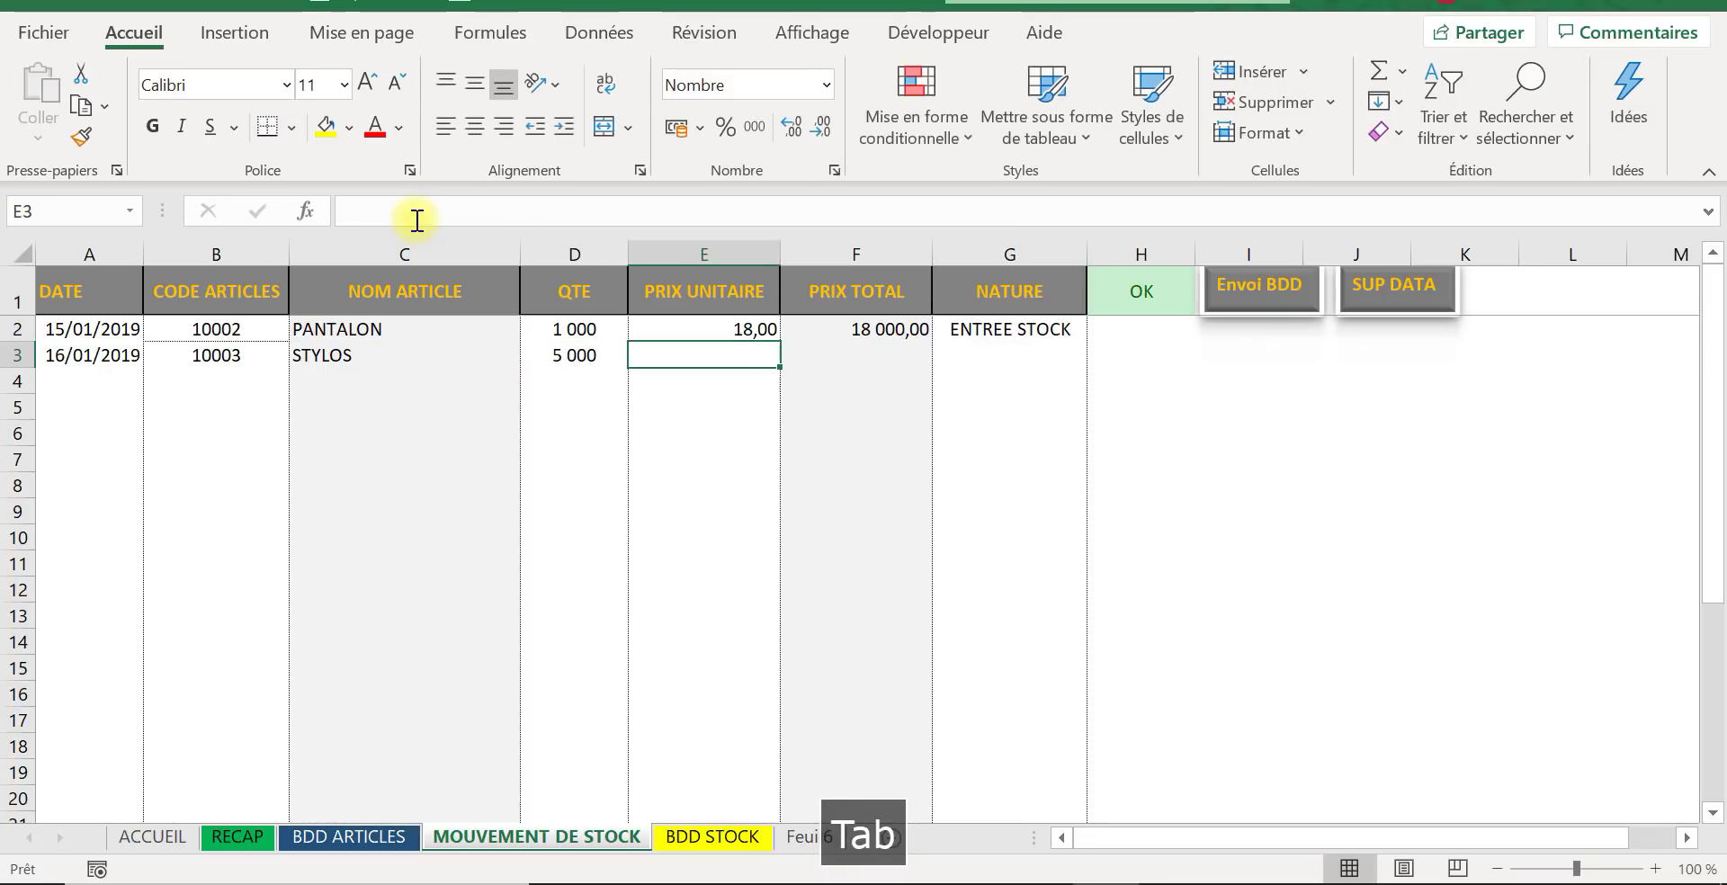
type("1")
key("Tab")
key("Tab")
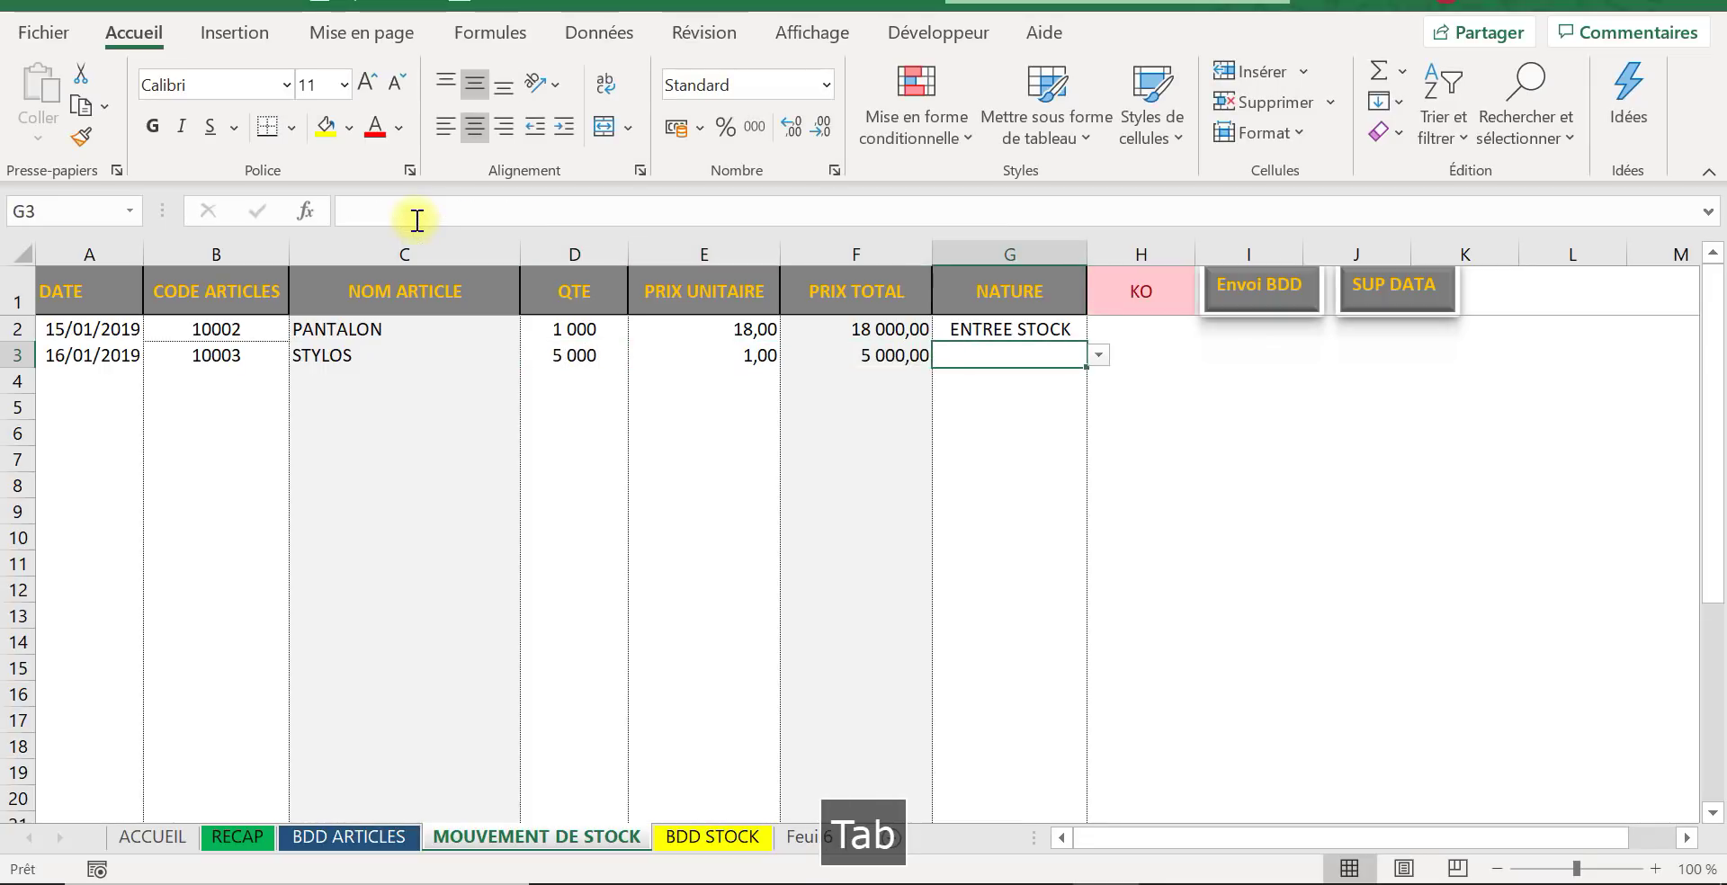
left_click(1100, 352)
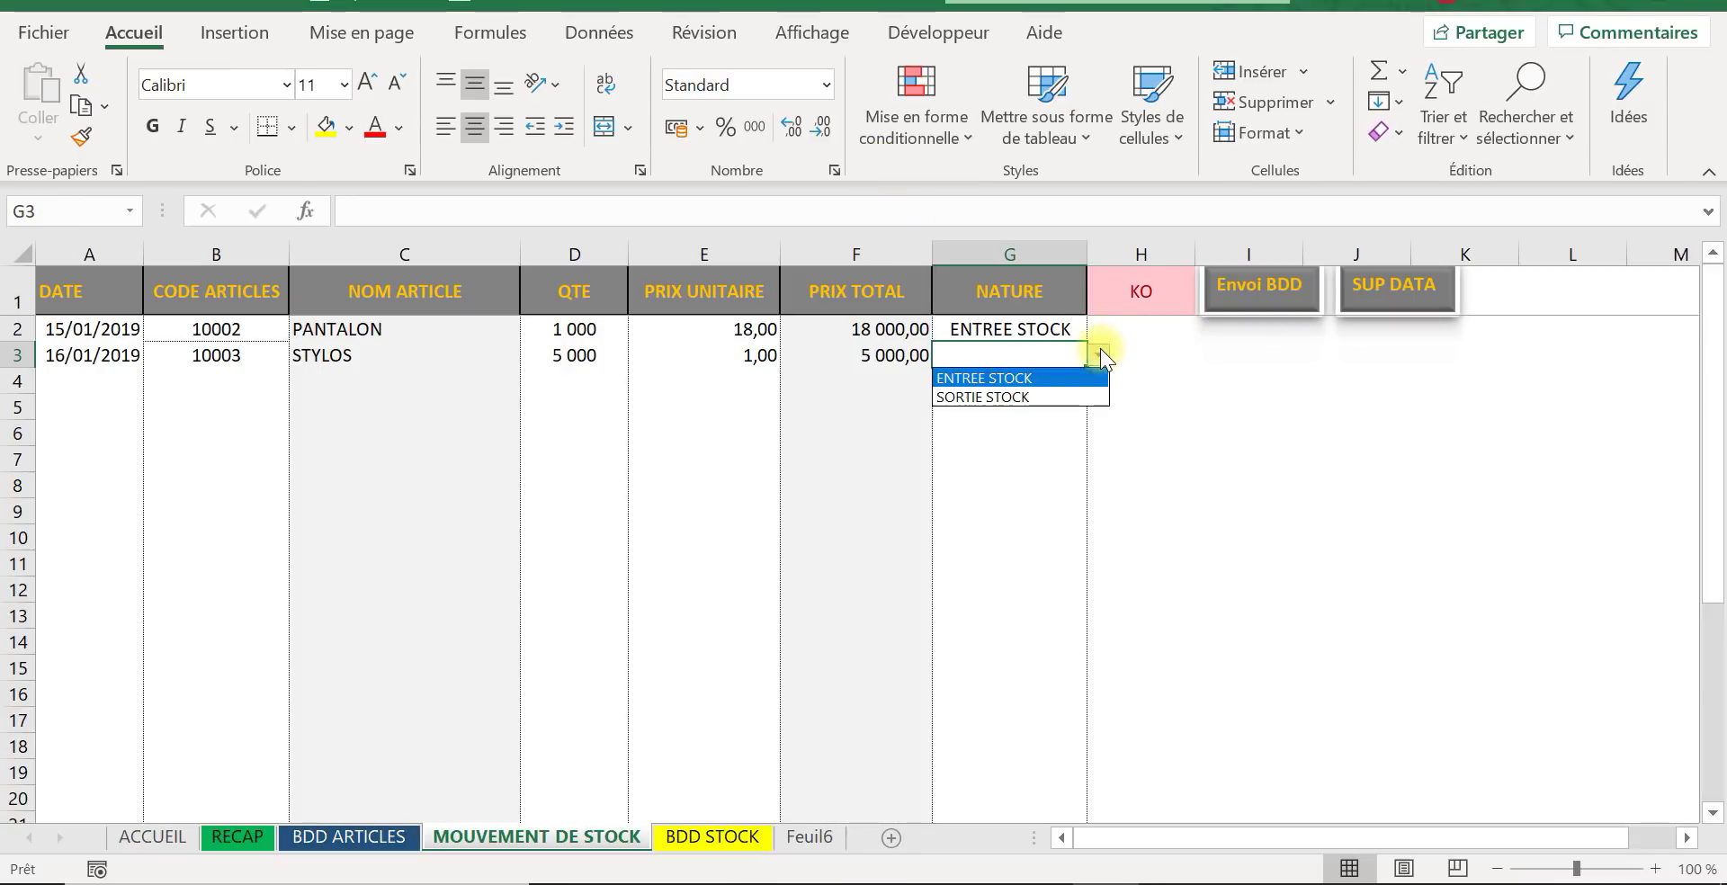
left_click(1064, 378)
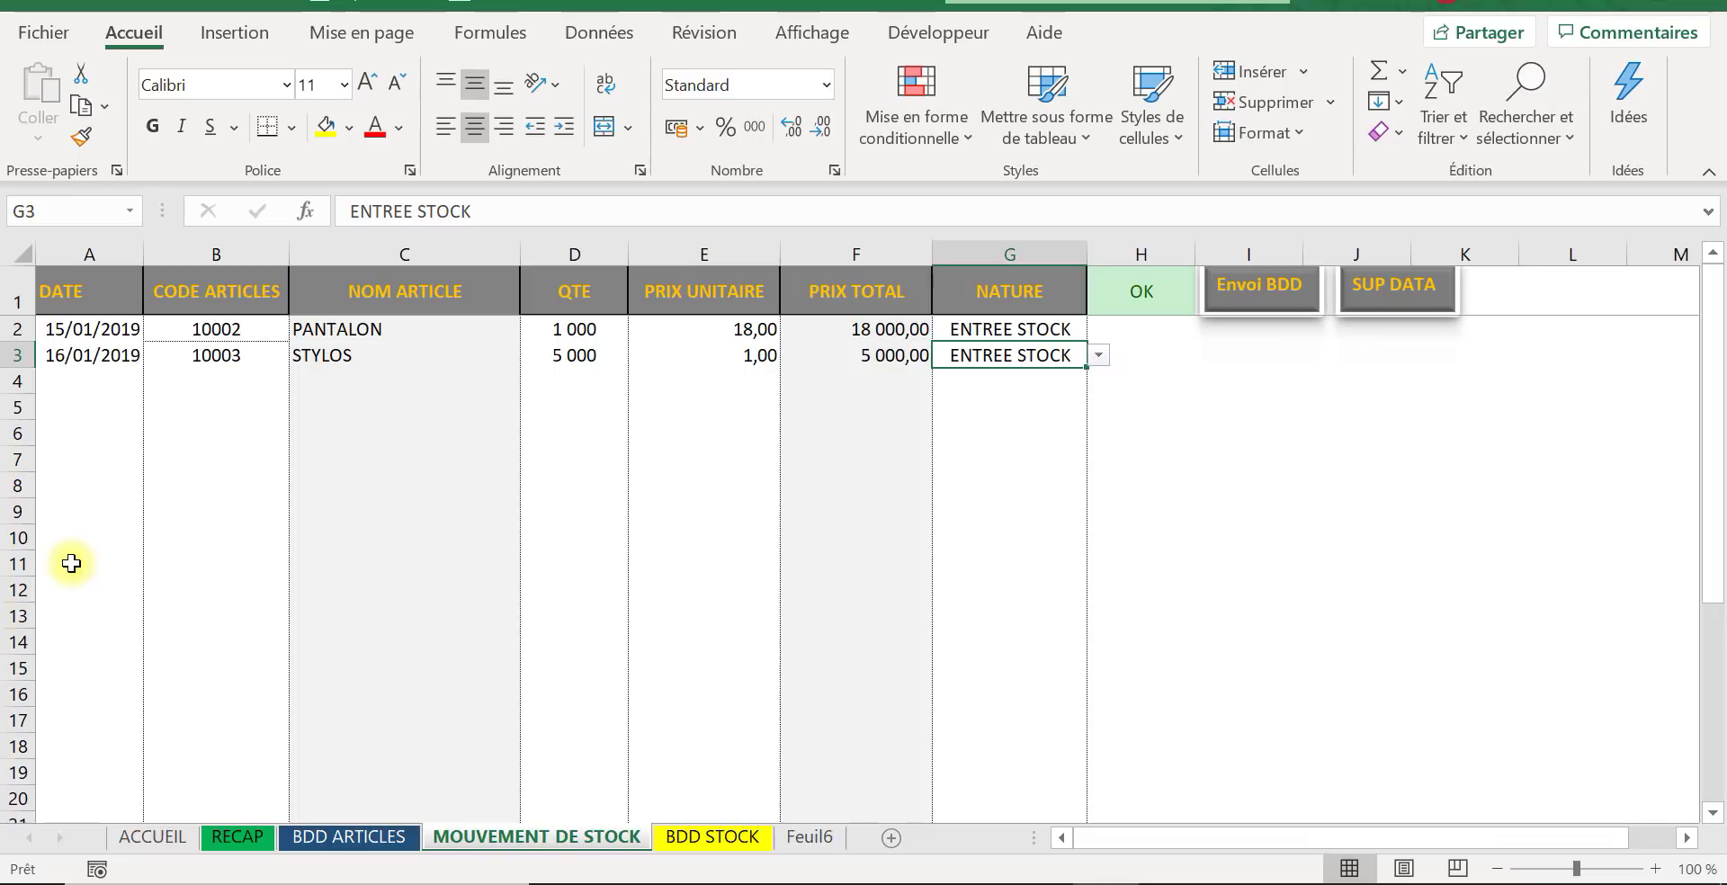
Step: Extend the date series to 17/01/2019 and 18/01/2019 in rows 4 and 5, and copy article codes 10002 and 10003 beside them
left_click(75, 382)
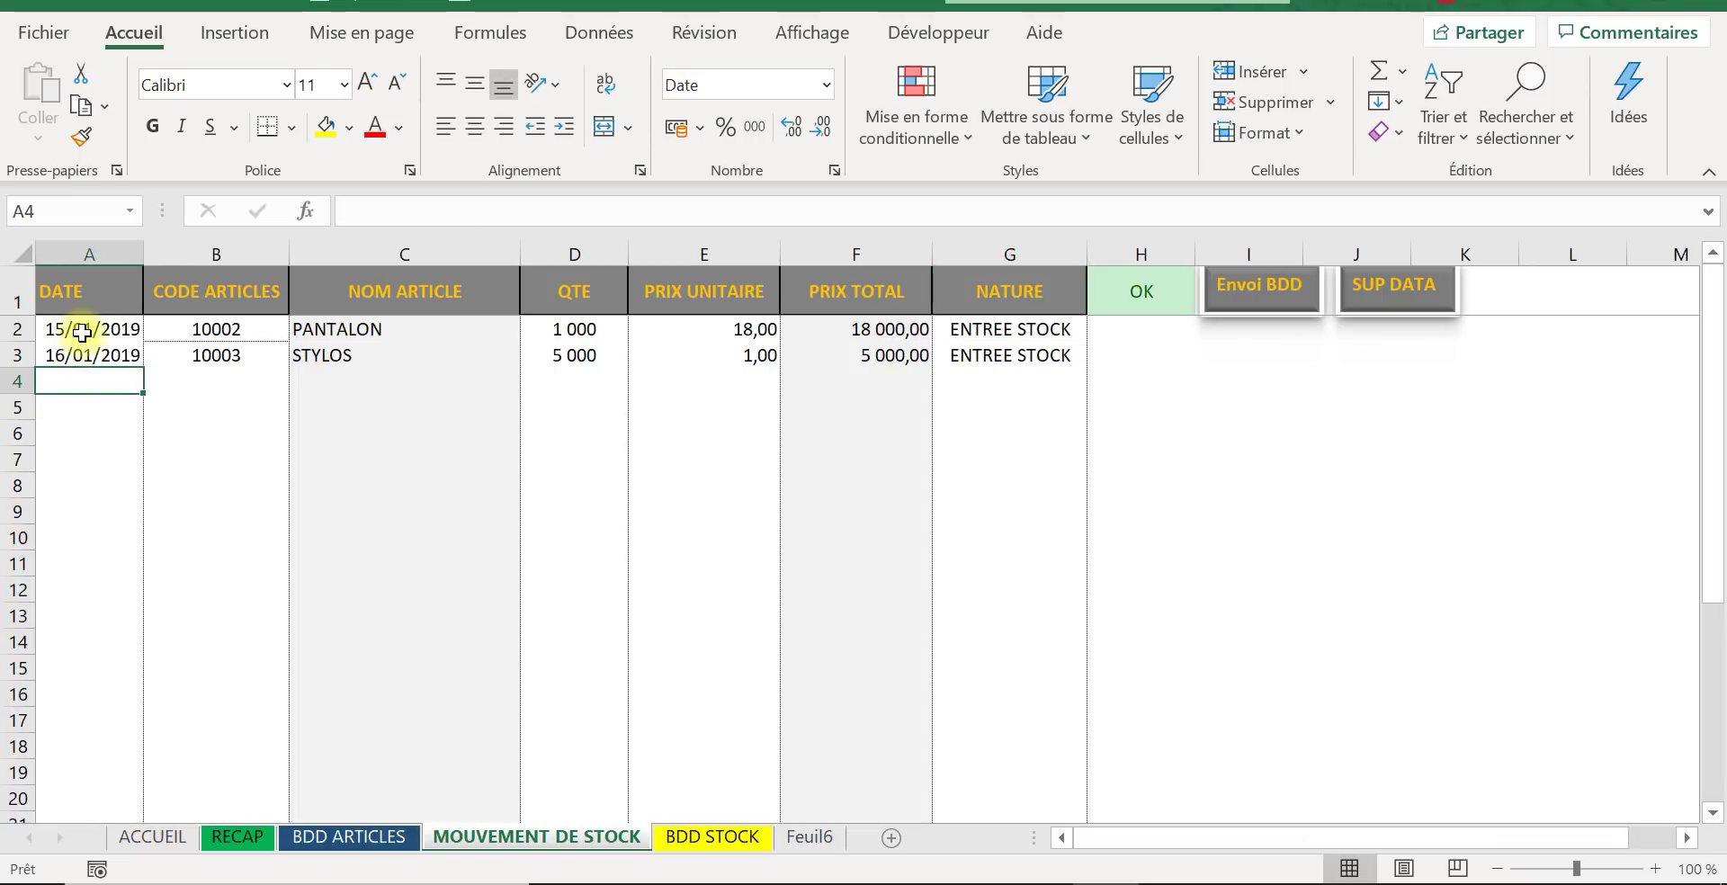
left_click_drag(69, 331, 143, 430)
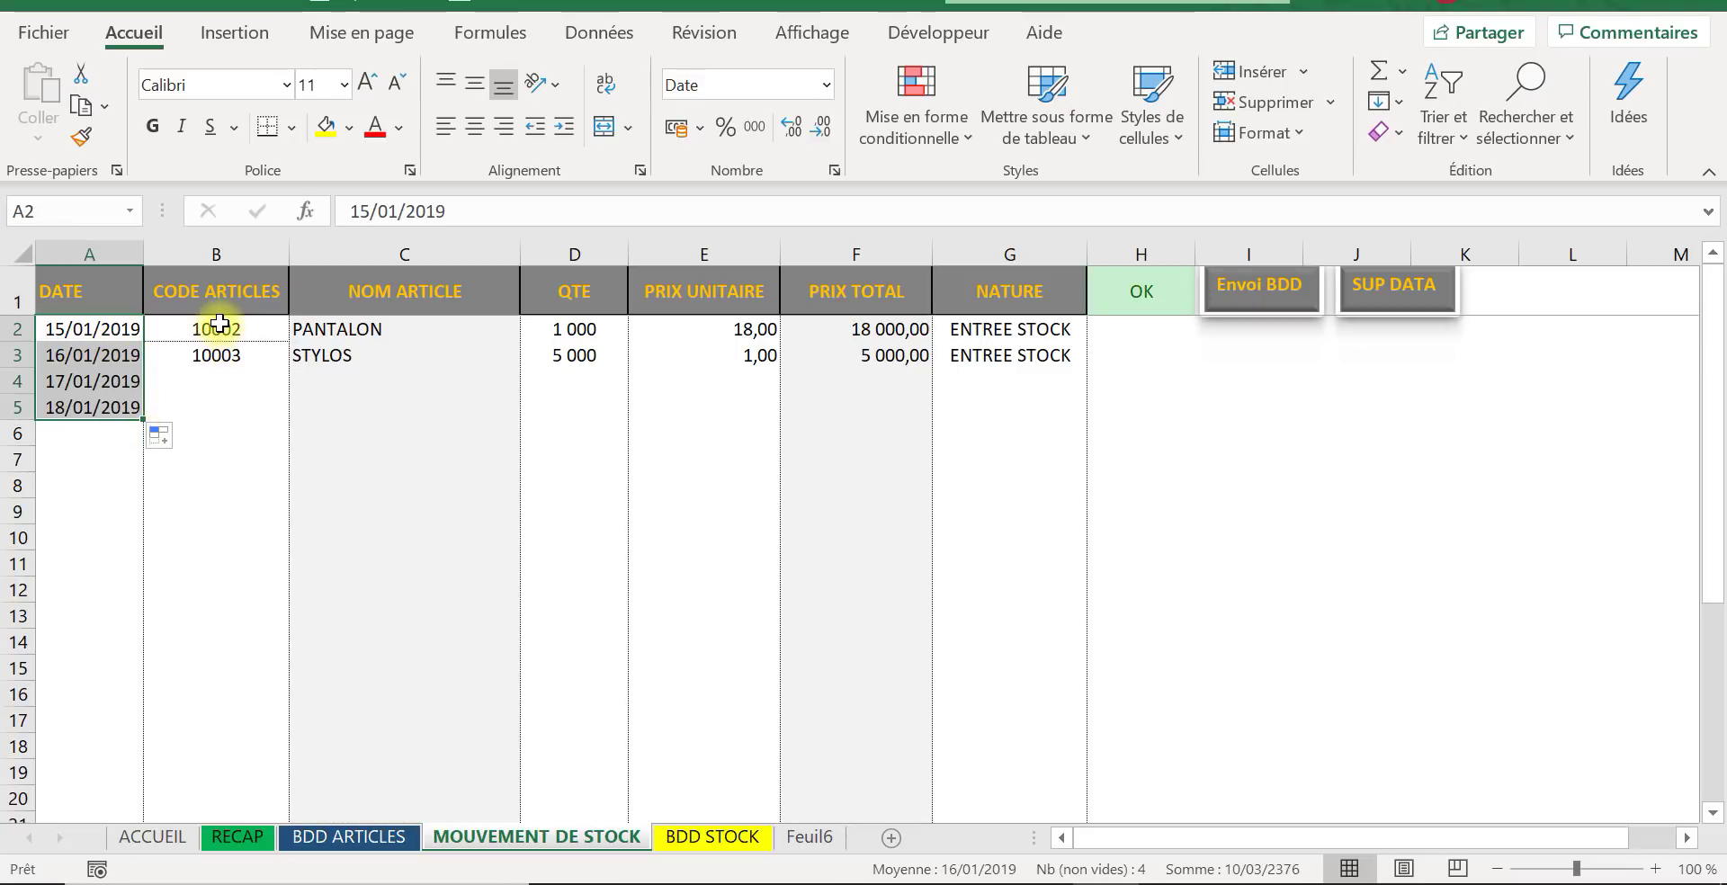
left_click_drag(217, 327, 220, 358)
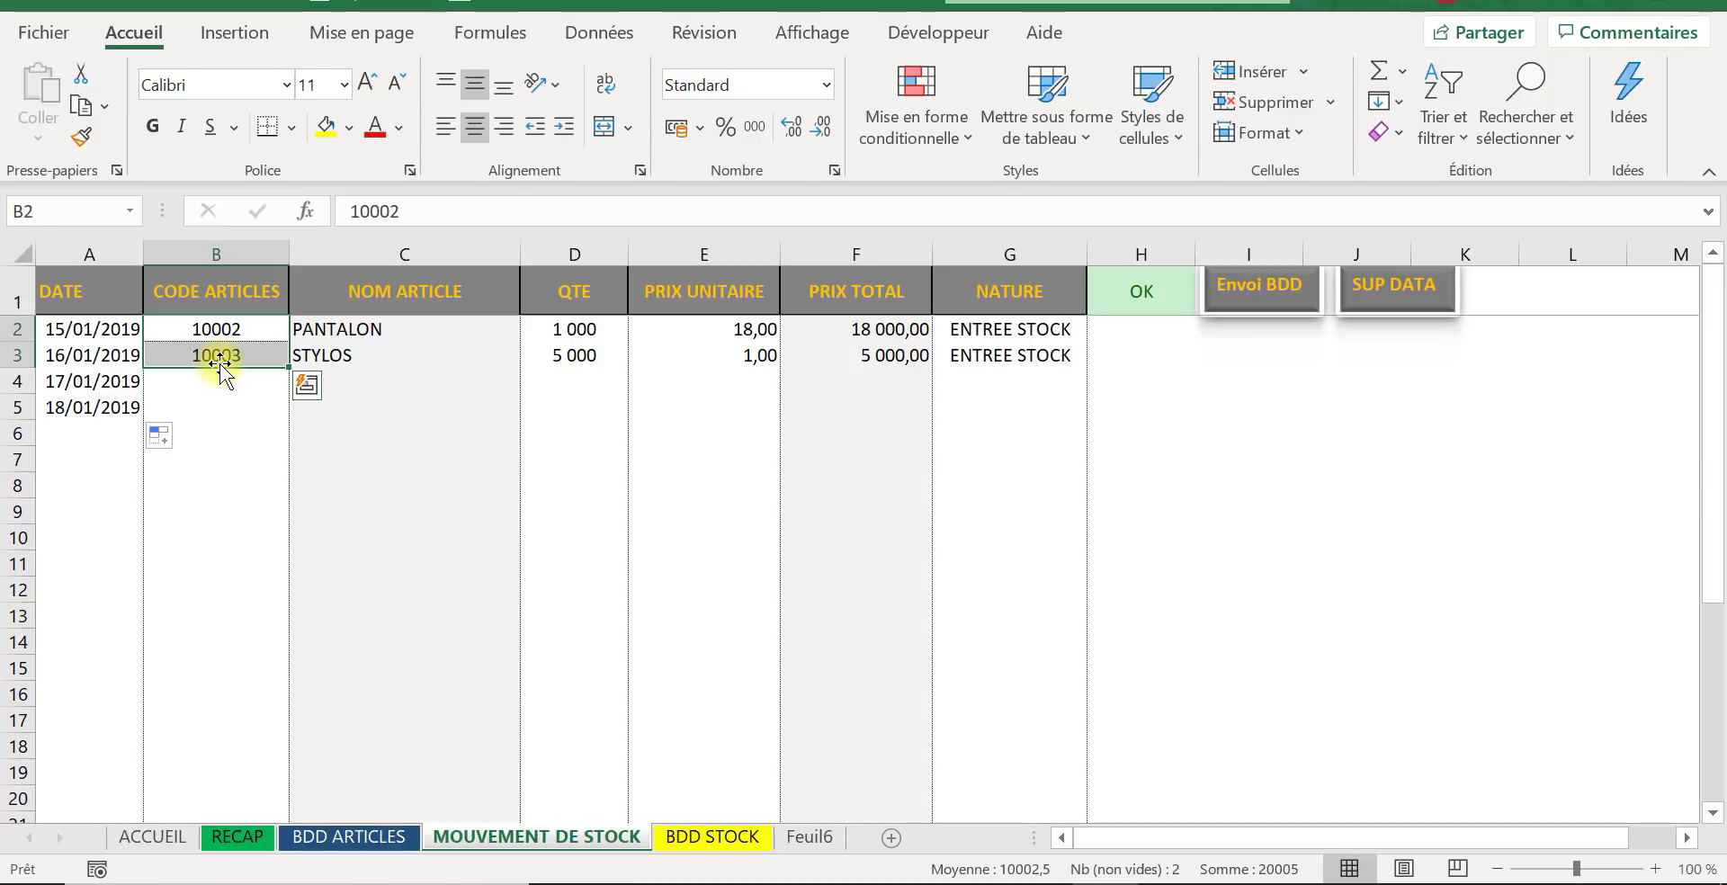
right_click(218, 340)
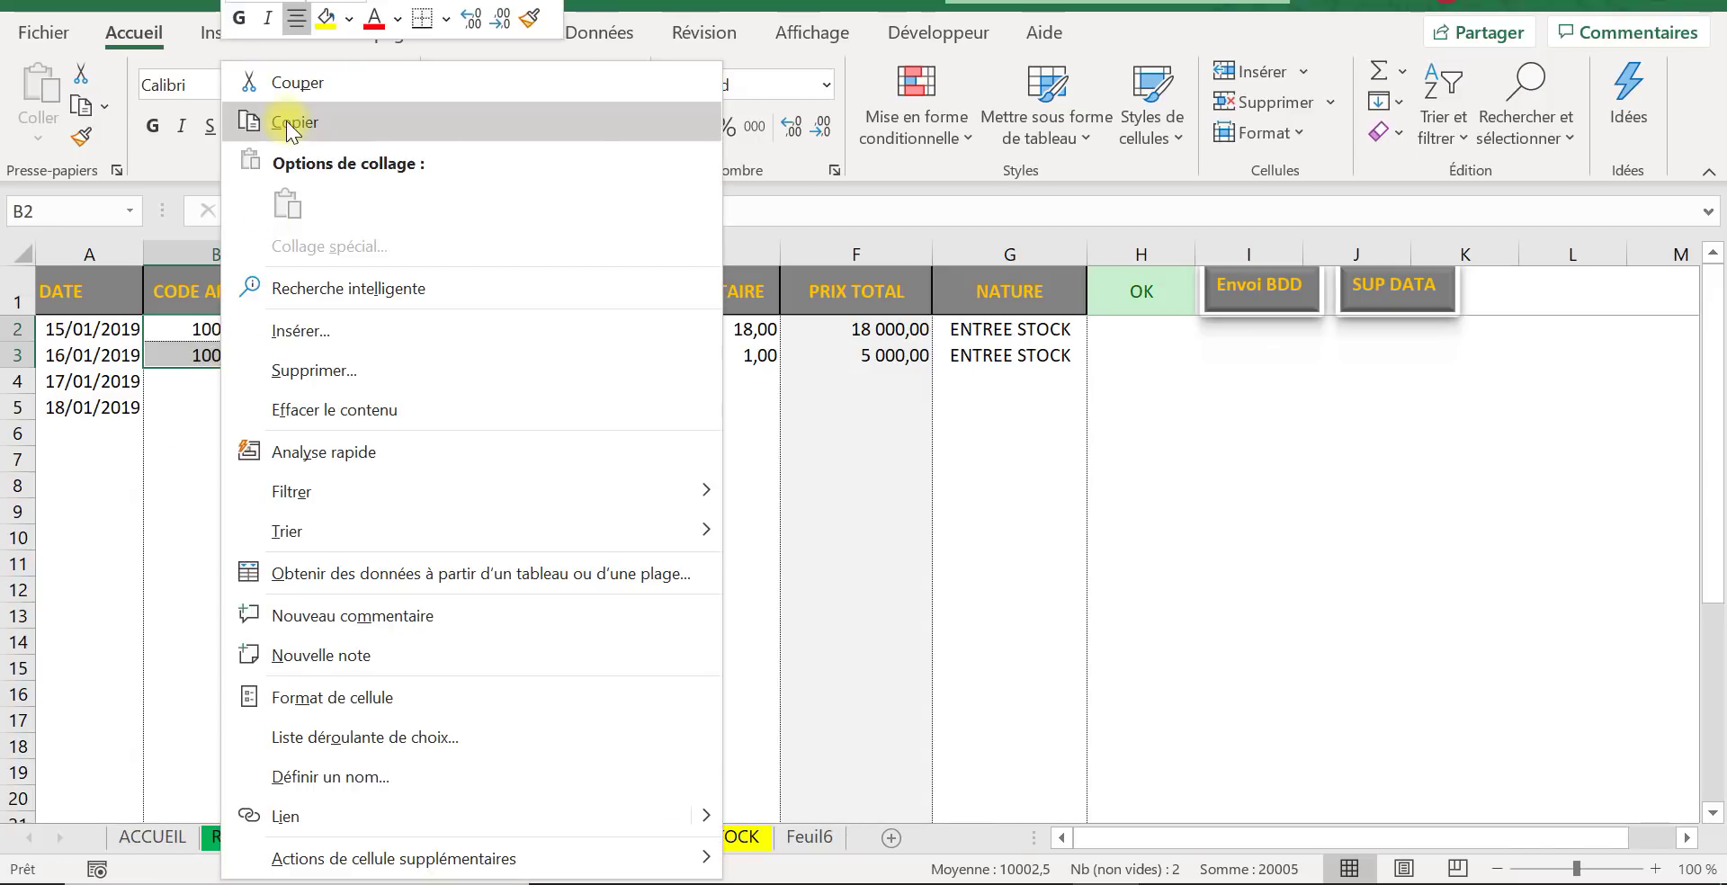
left_click(294, 123)
left_click(185, 378)
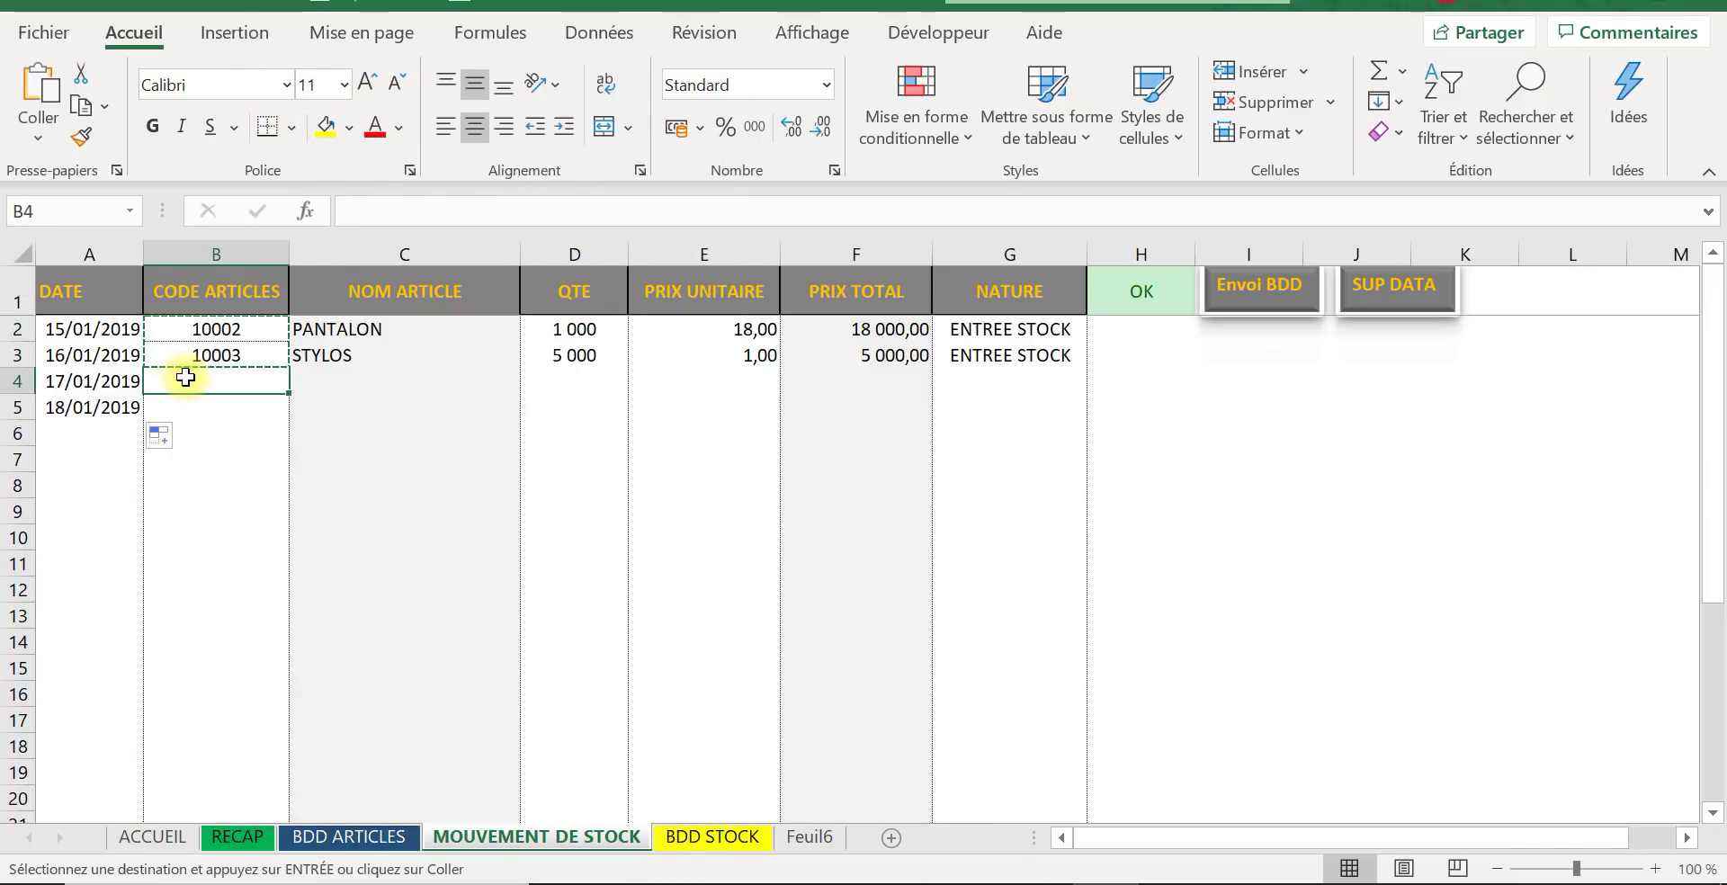
right_click(185, 378)
left_click(290, 198)
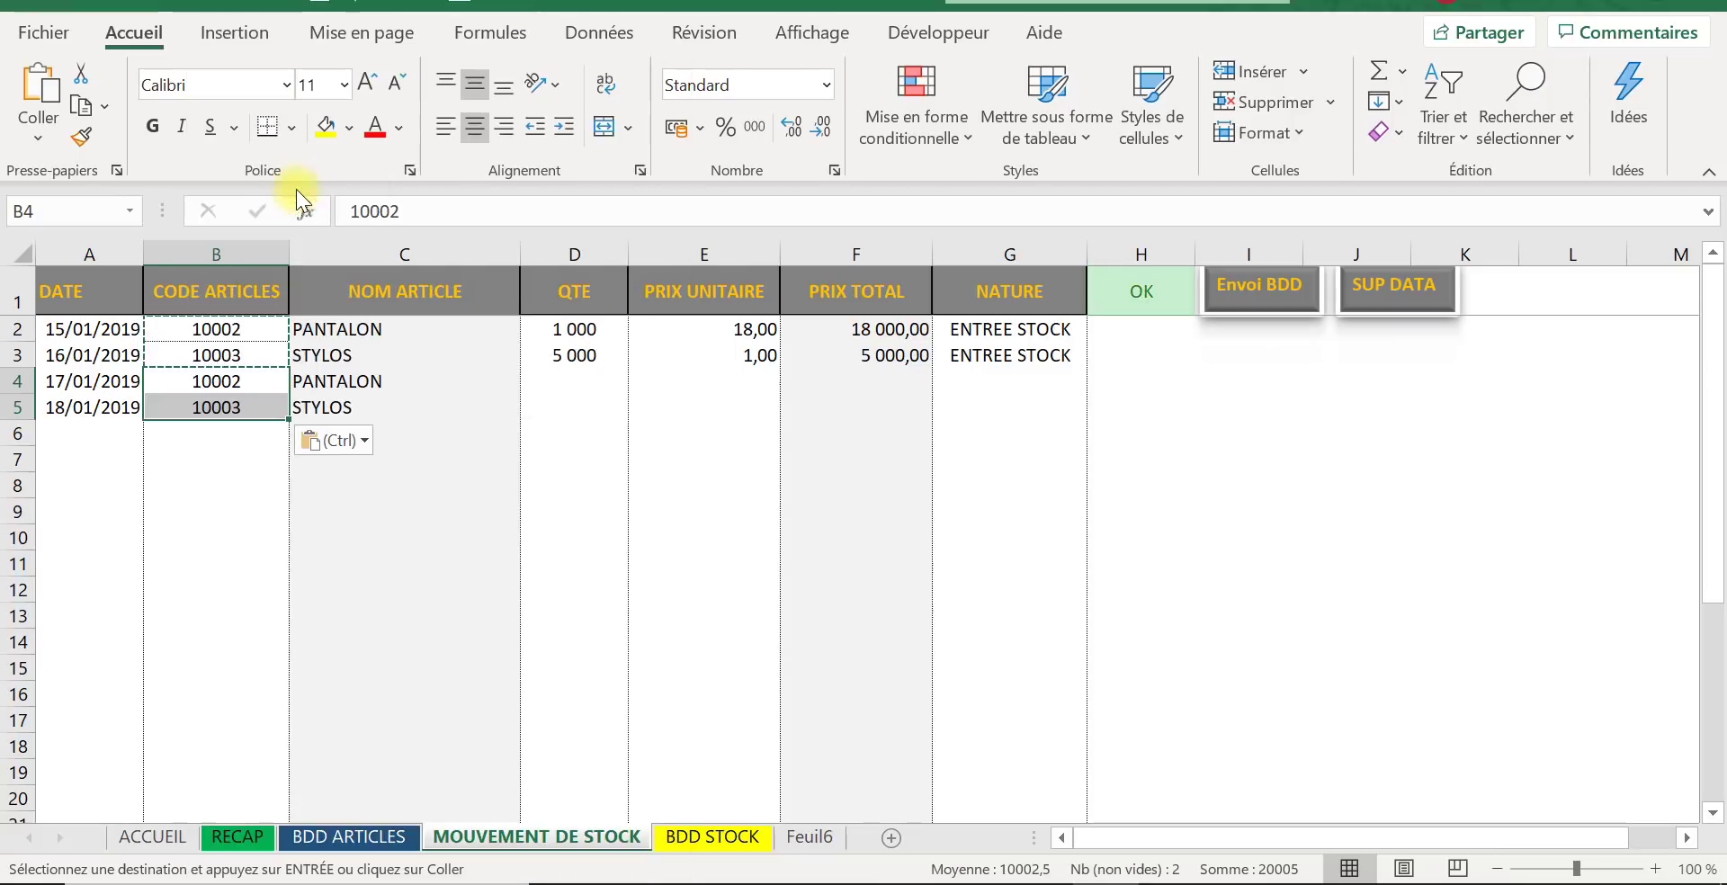
Step: Copy the plain formatting of the empty cell B8 onto the article codes in B2:B5
left_click(191, 505)
left_click(198, 484)
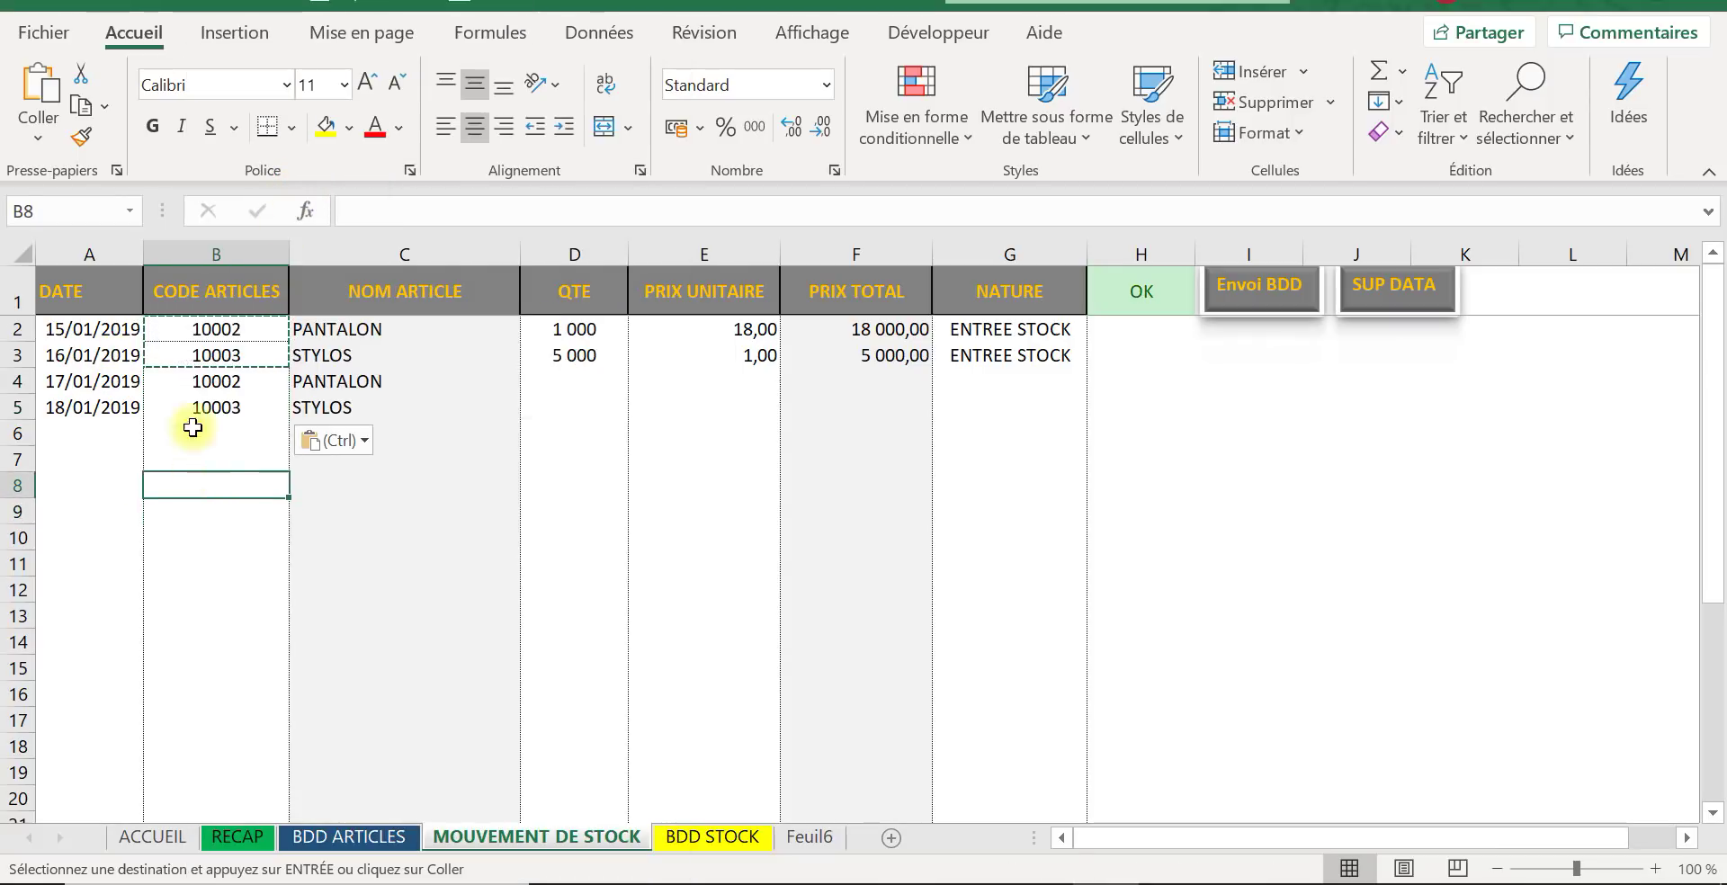
left_click(81, 137)
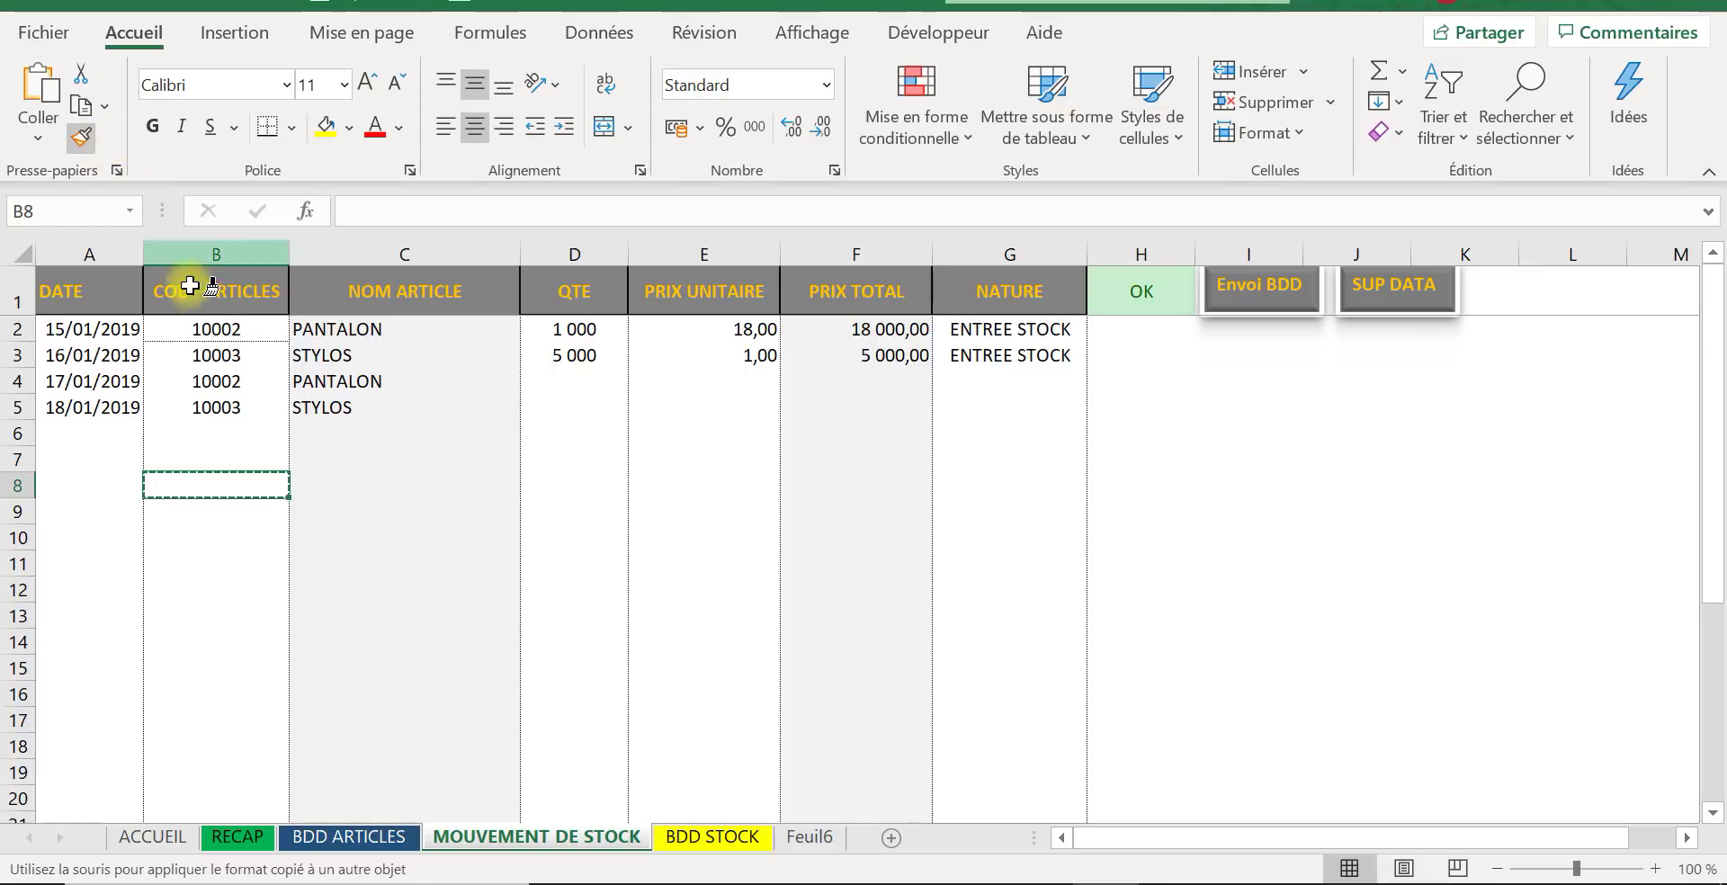
left_click_drag(197, 332, 202, 407)
left_click(208, 463)
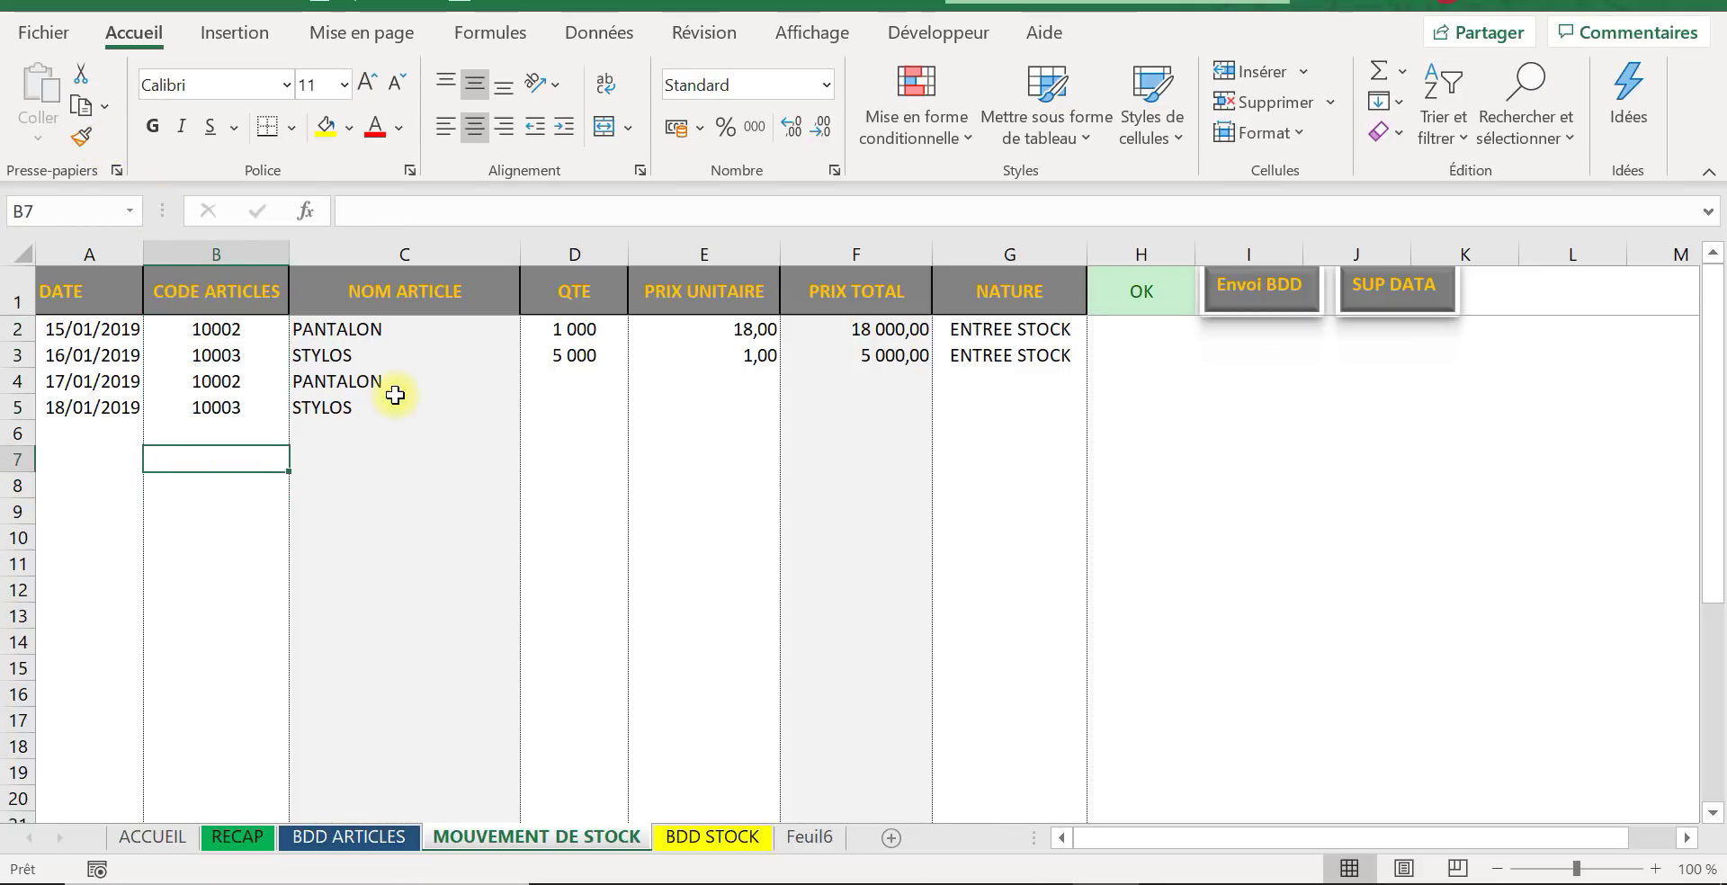
Step: Enter a quantity of 800 for the PANTALON movement dated 17/01/2019 in row 4
left_click(589, 381)
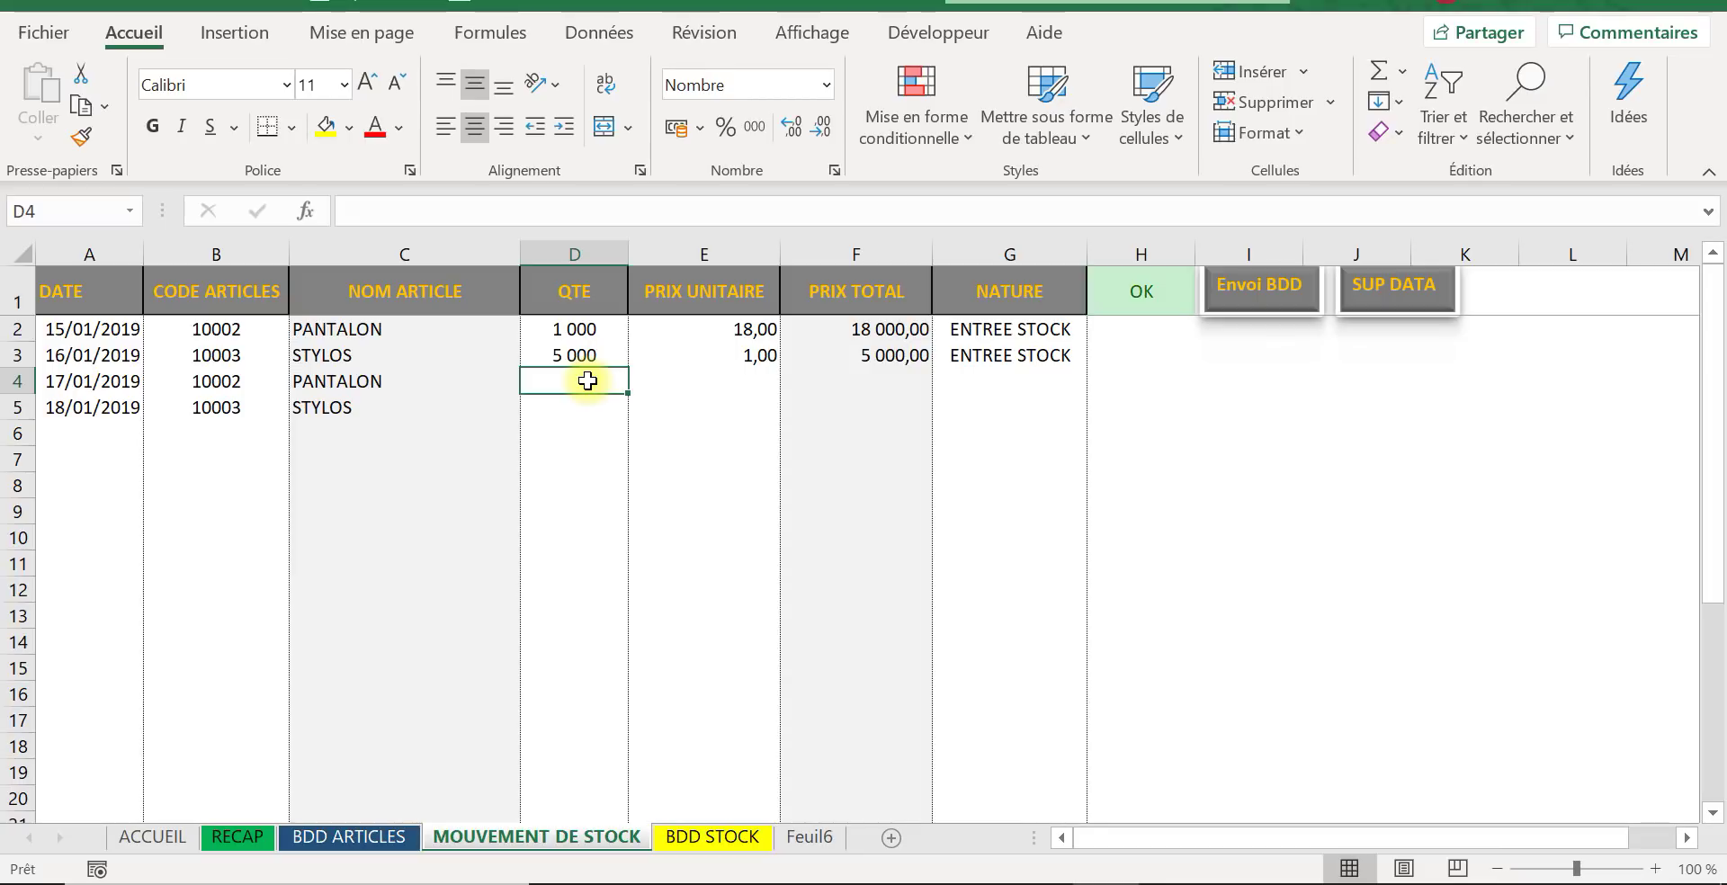
key("Tab")
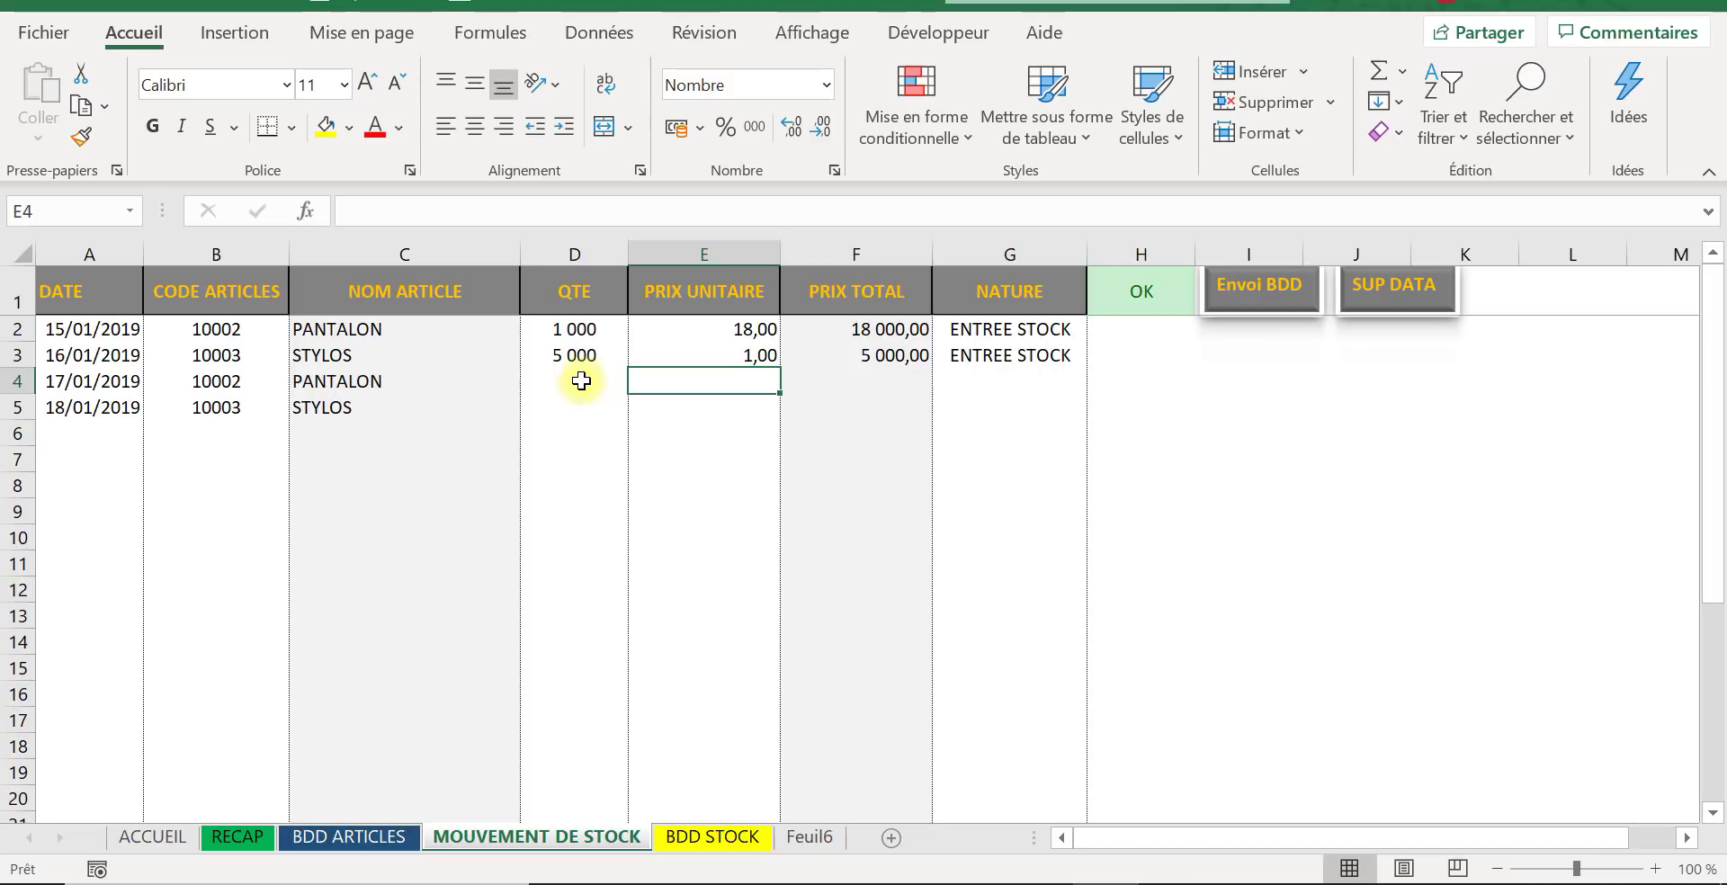
left_click(552, 380)
type("6")
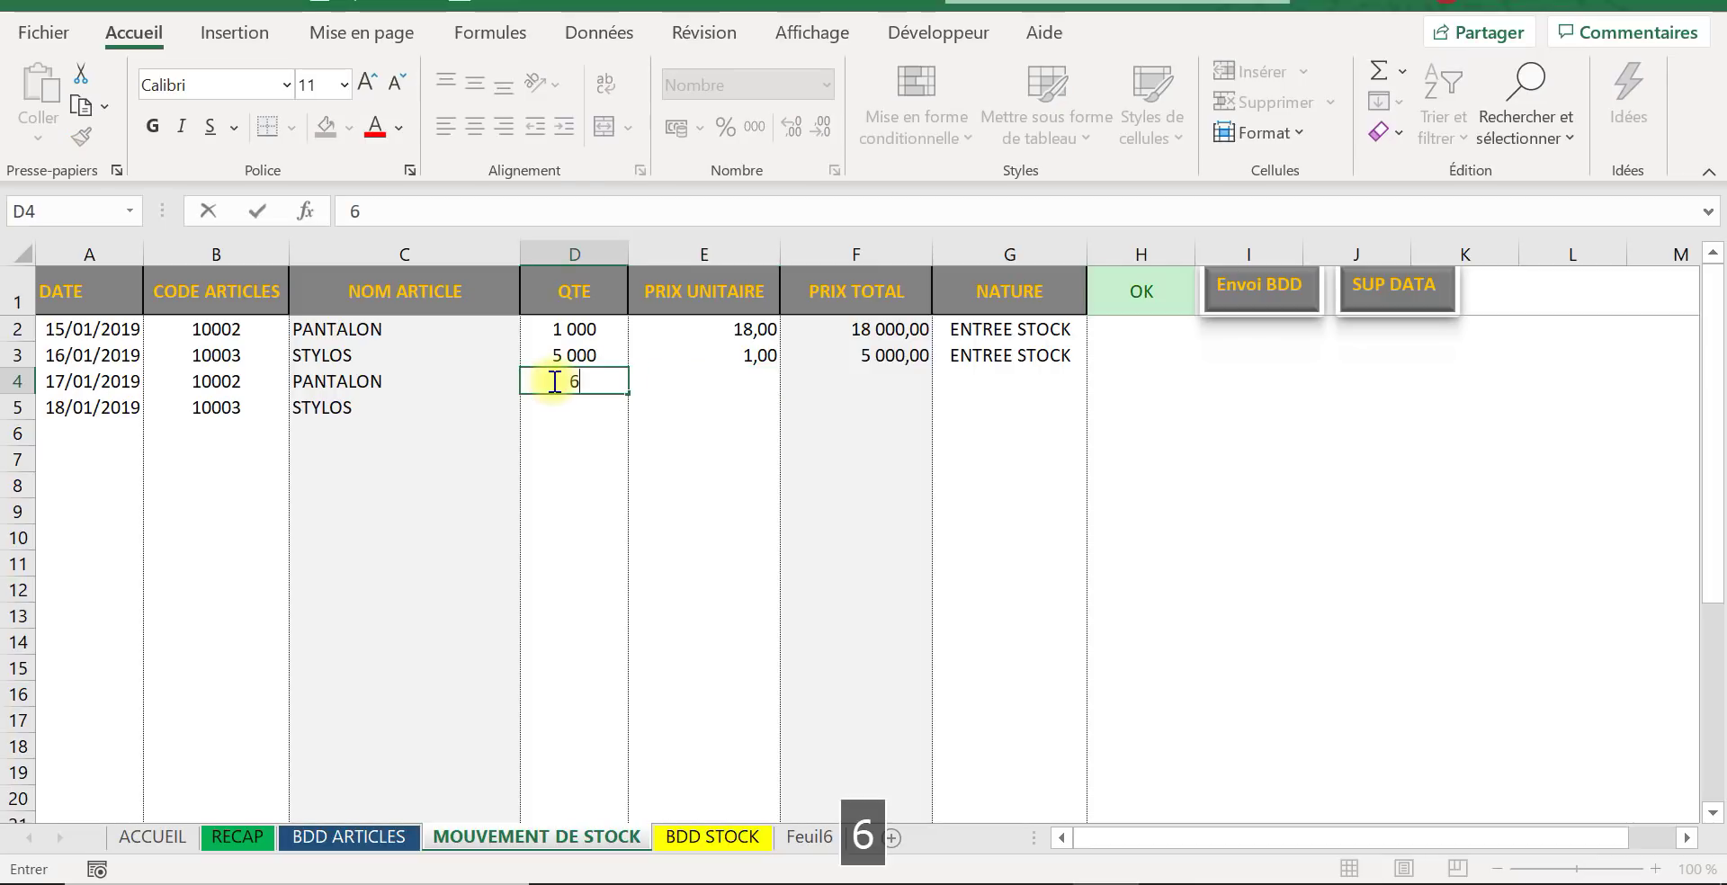
key("Tab")
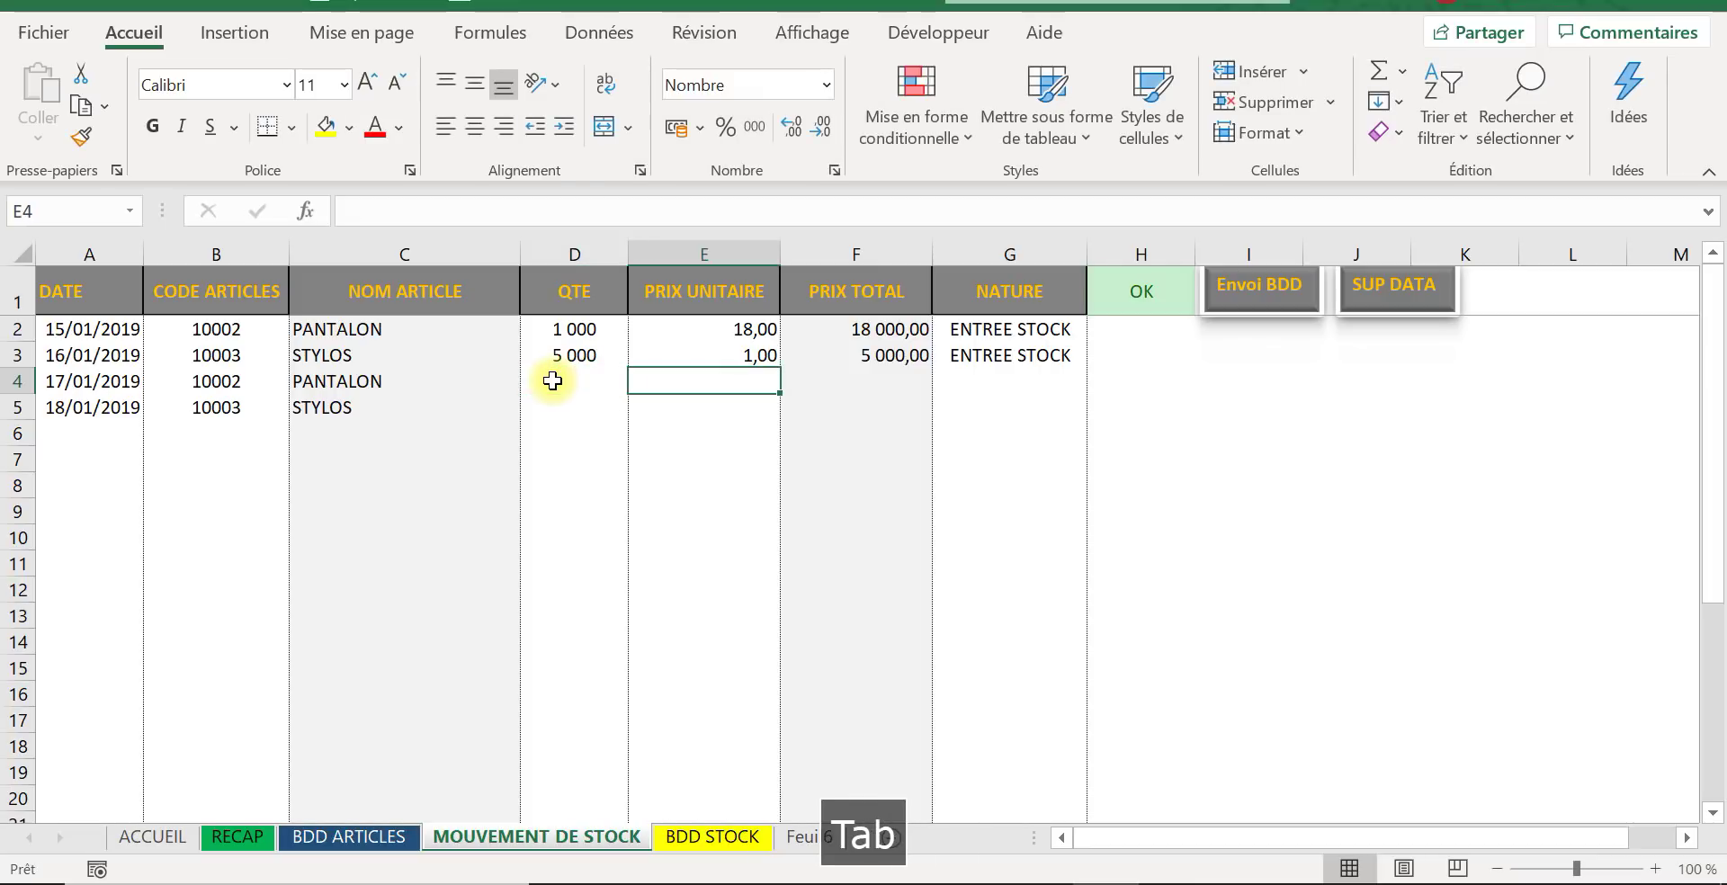
left_click(553, 381)
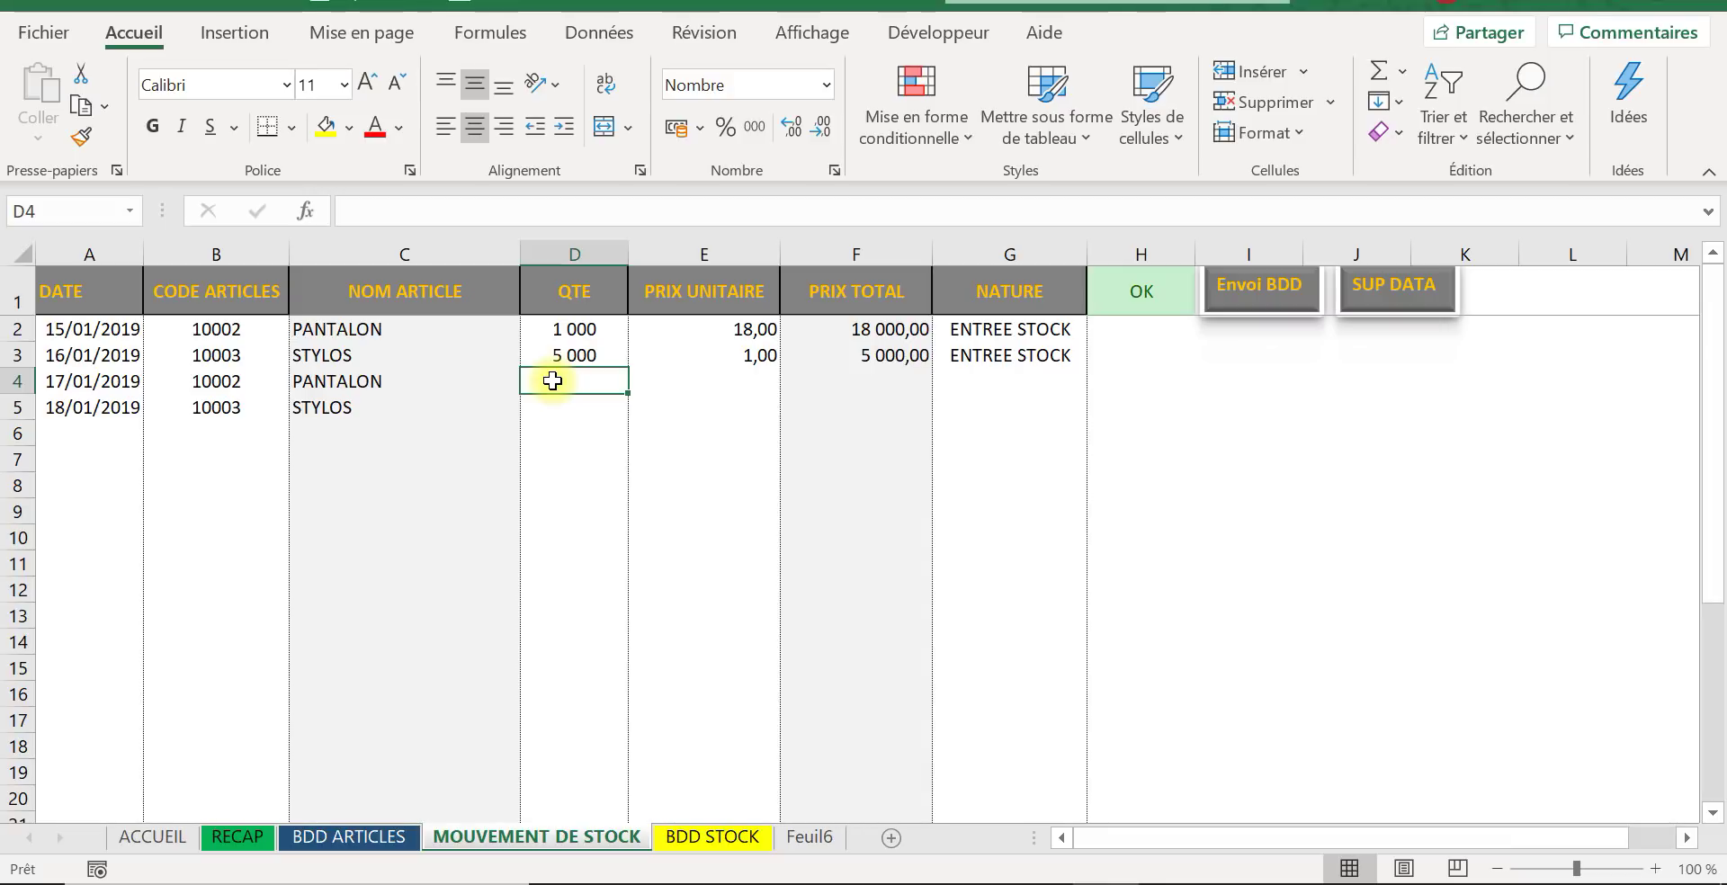
type("800")
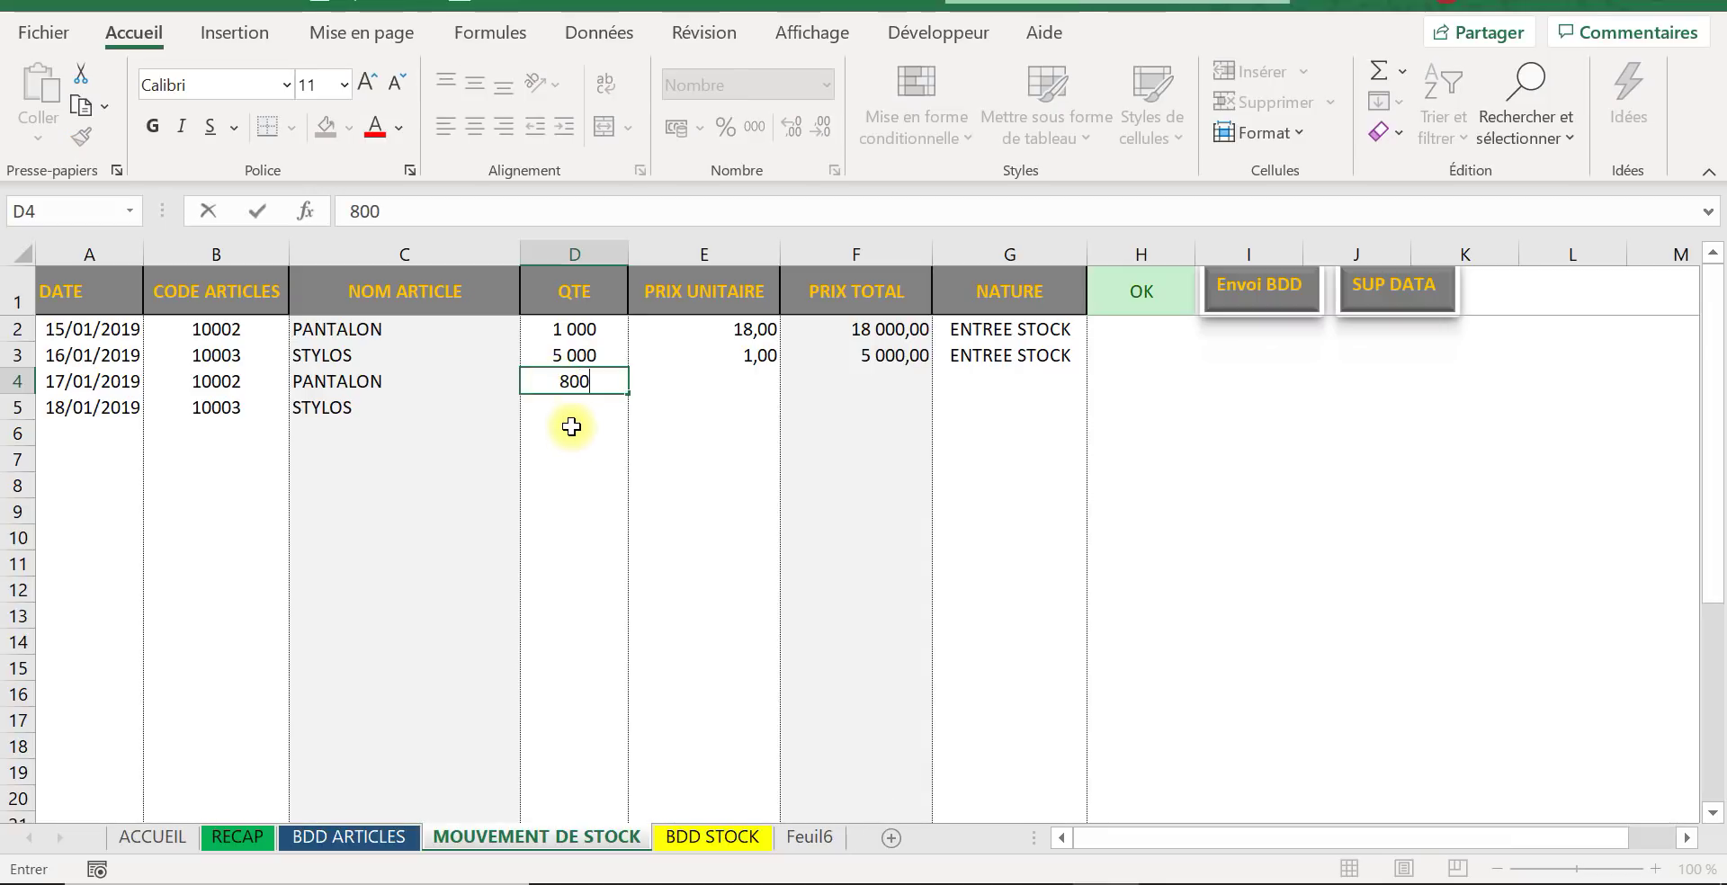
Step: Enter a quantity of 4500 for the STYLOS movement dated 18/01/2019 in row 5
left_click(572, 409)
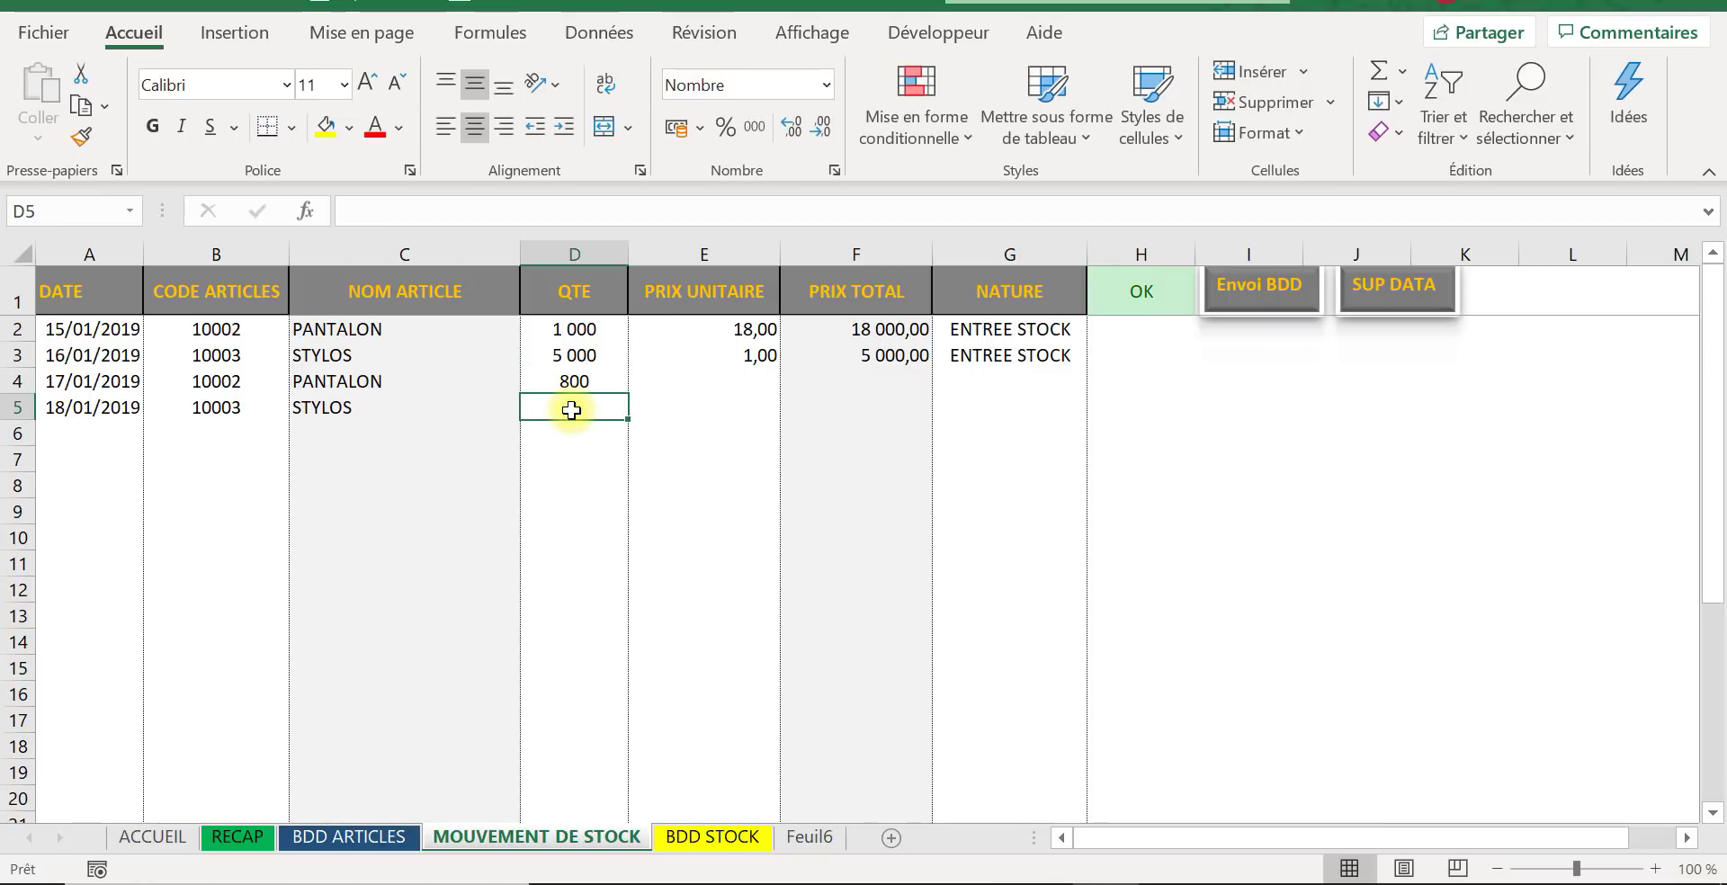
type("45")
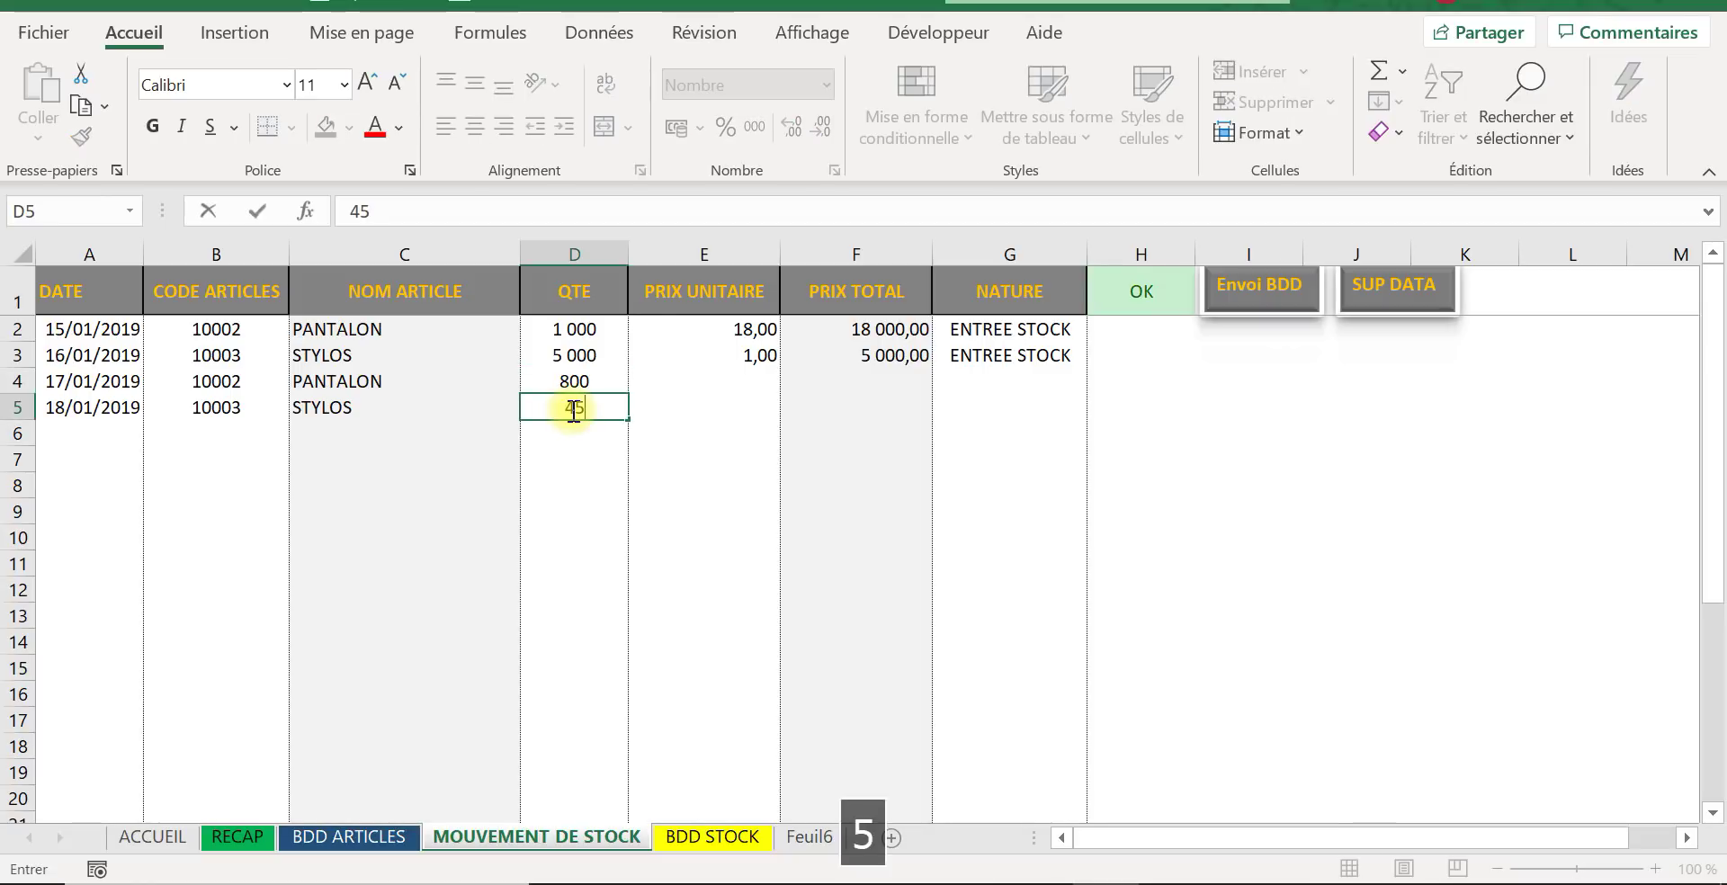
type("00²")
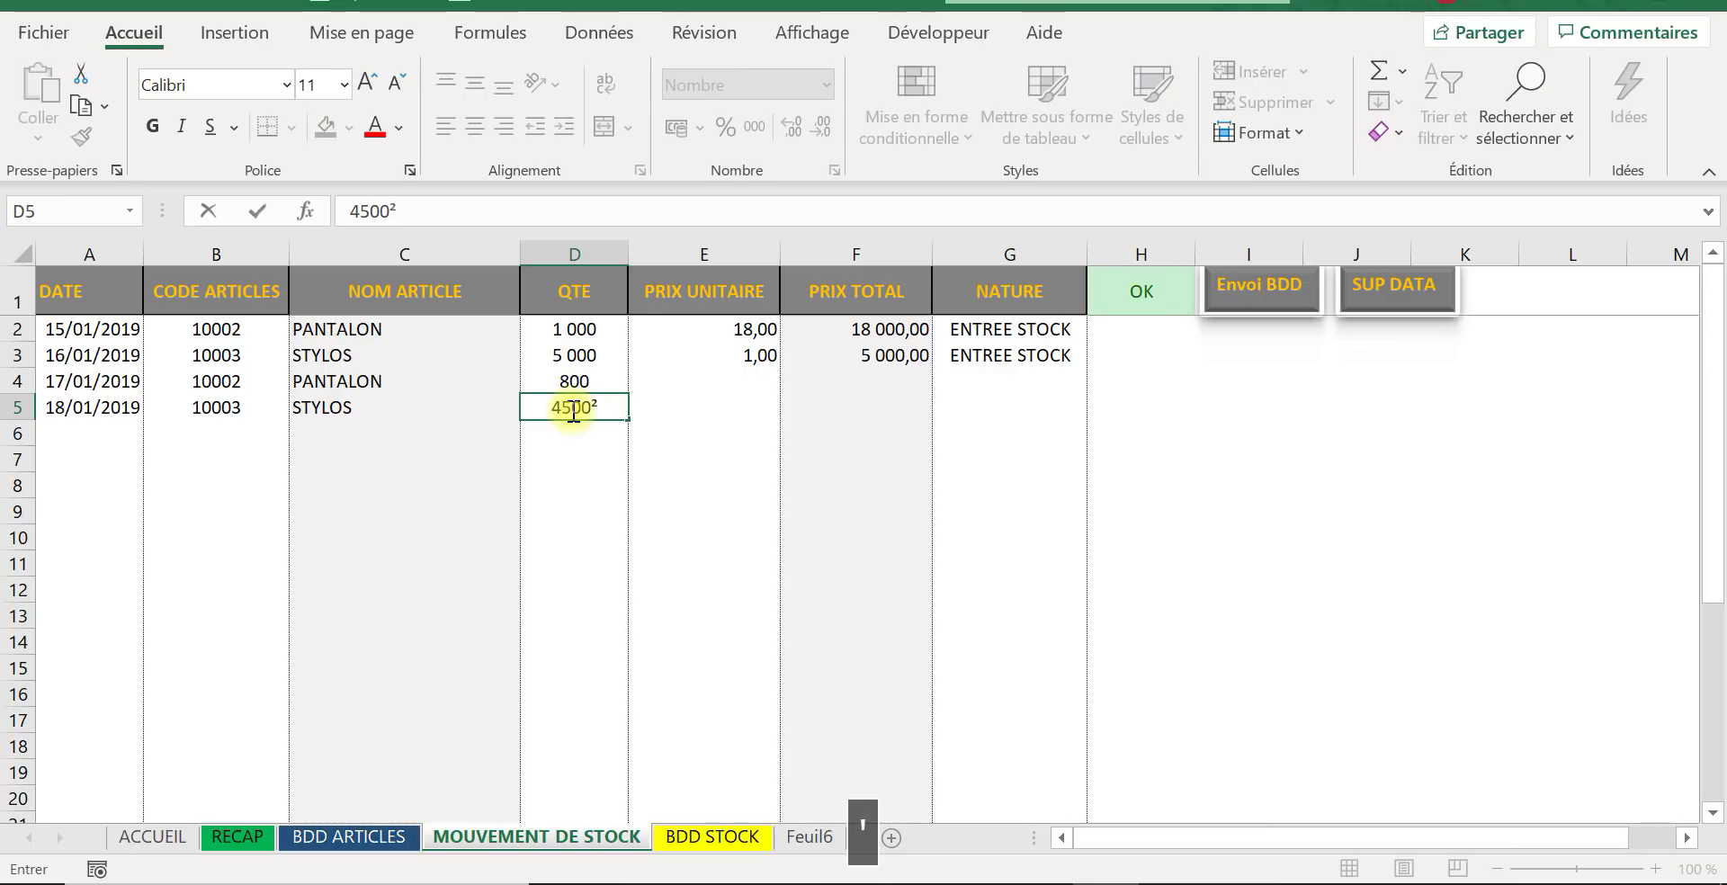
key("BackSpace")
key("Tab")
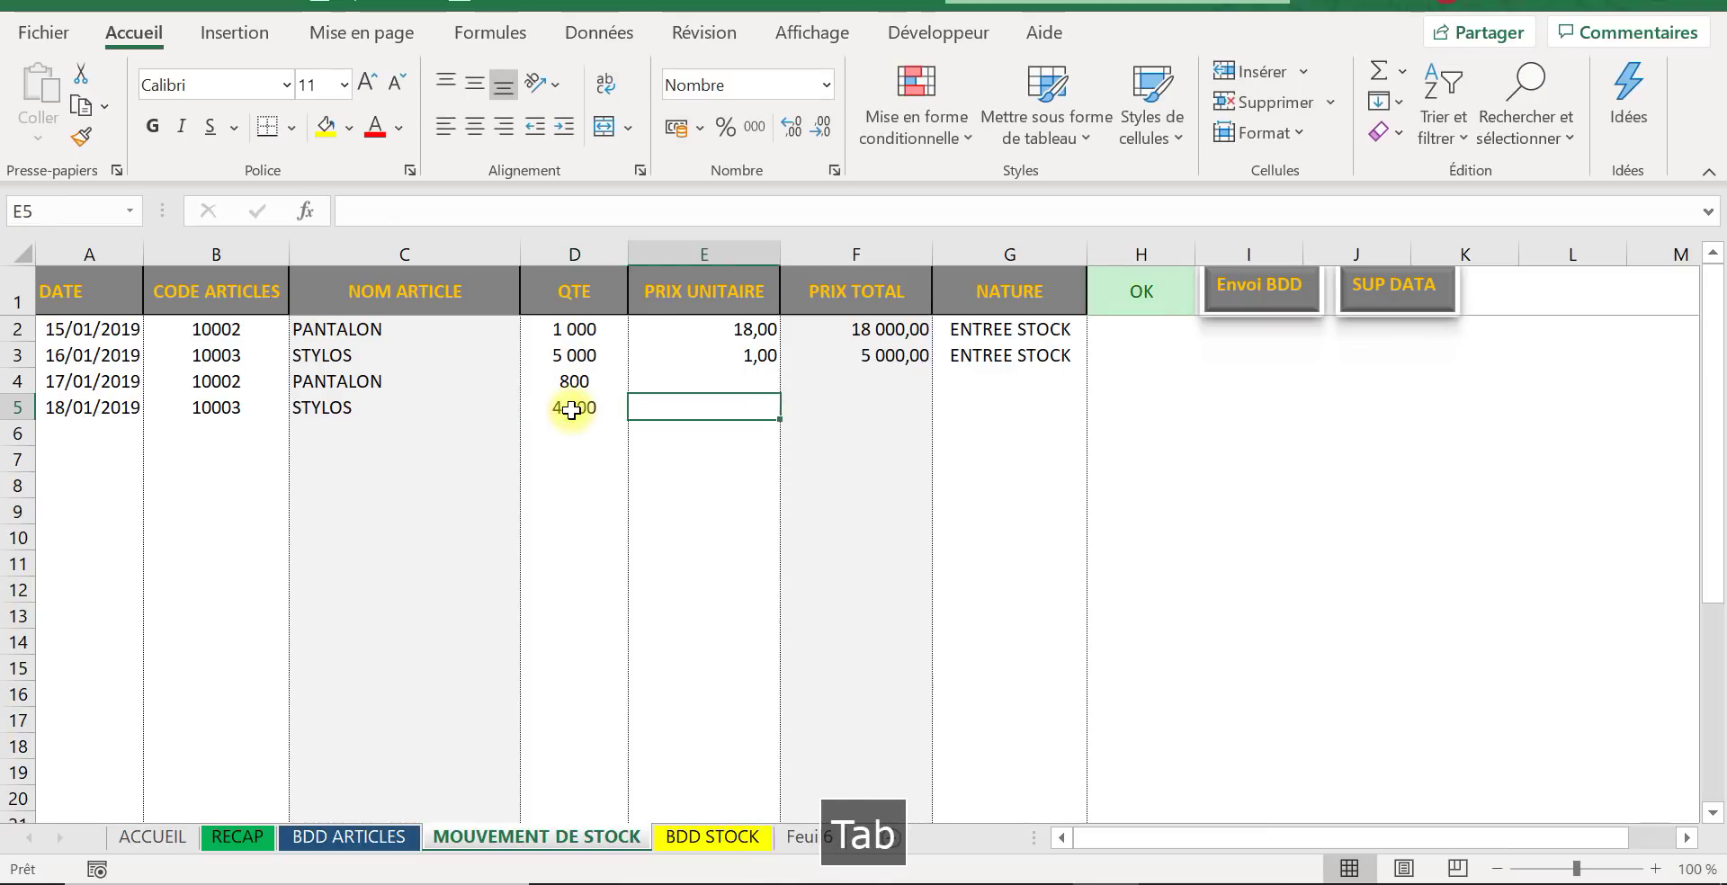
Step: Enter unit prices of 20 for PANTALON in row 4 and 2 for STYLOS in row 5
left_click(734, 377)
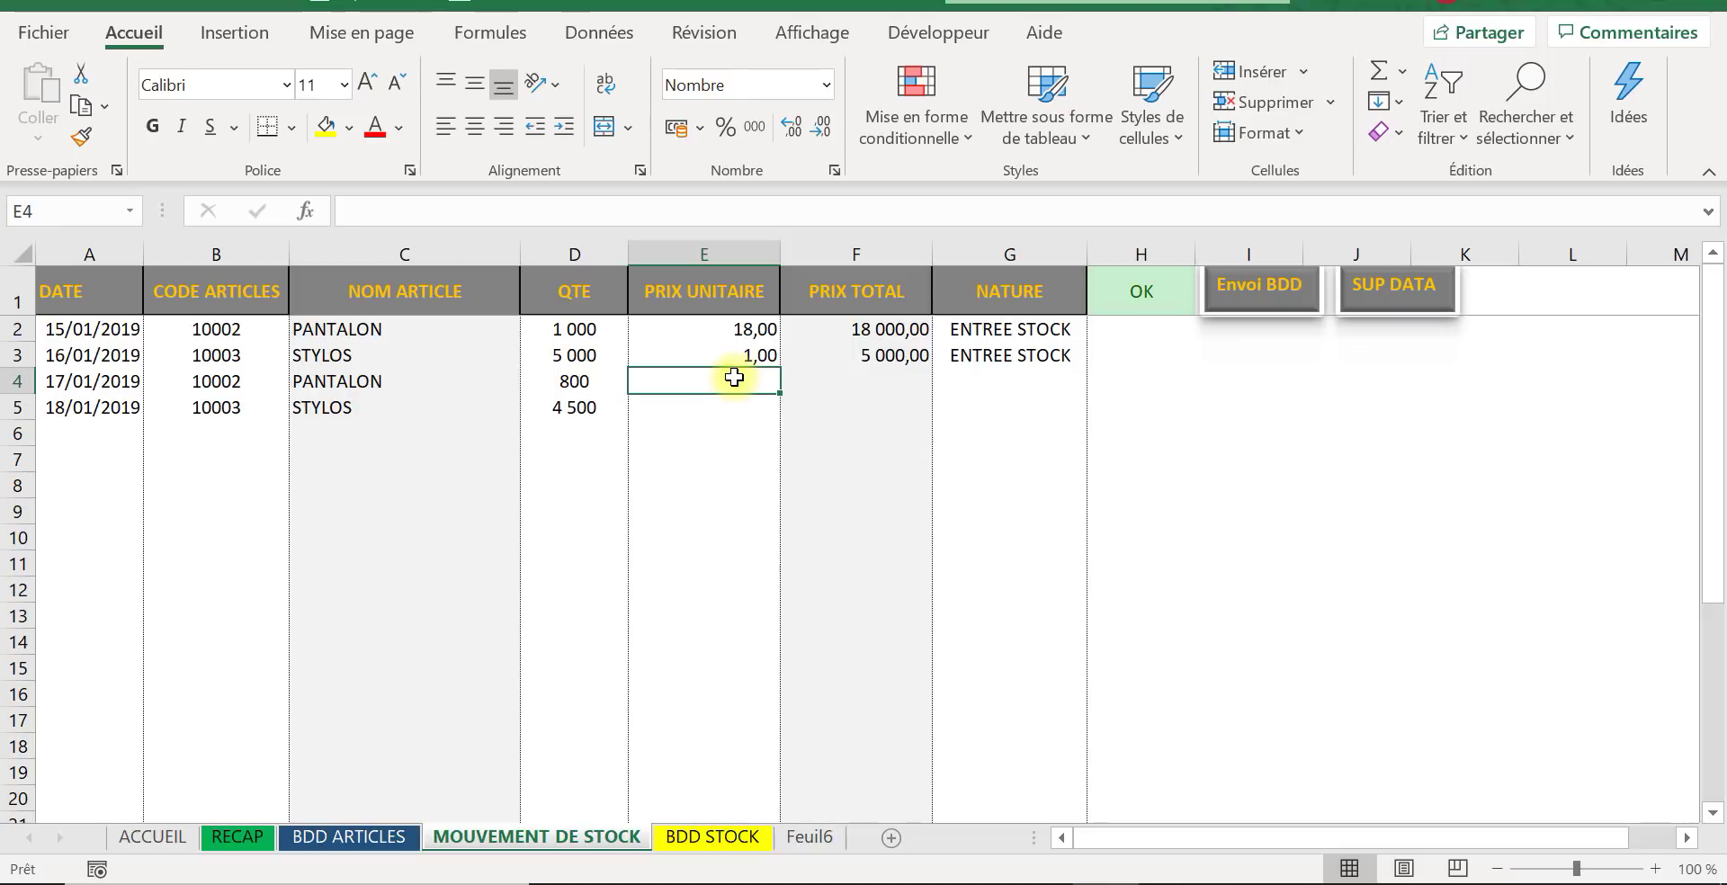
type("4")
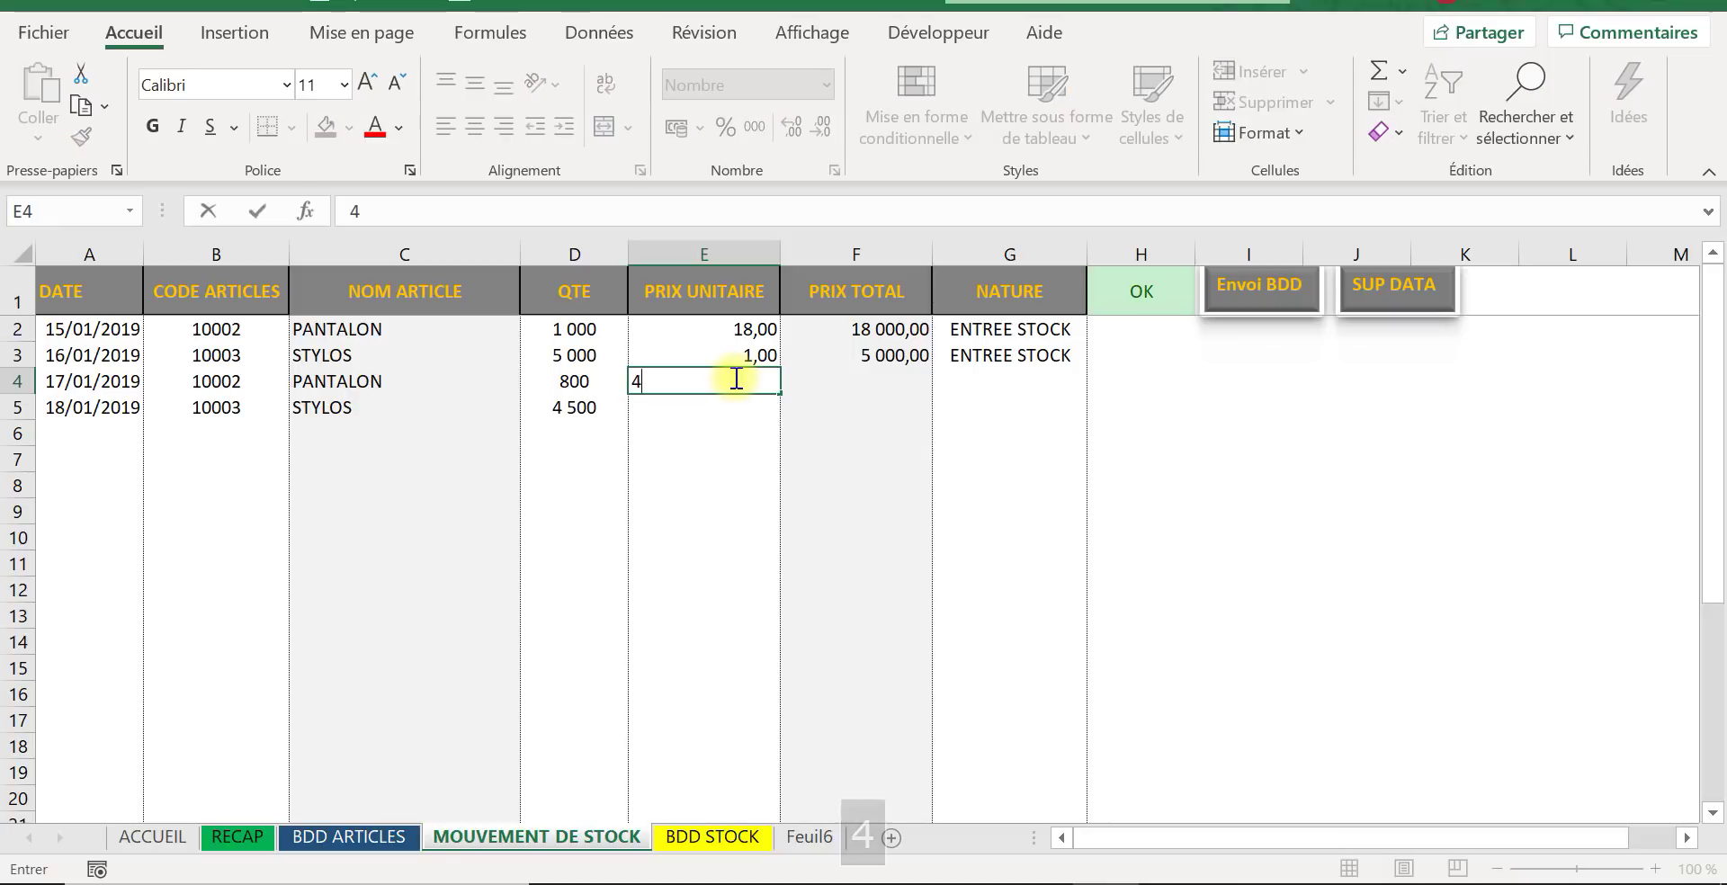
key("BackSpace")
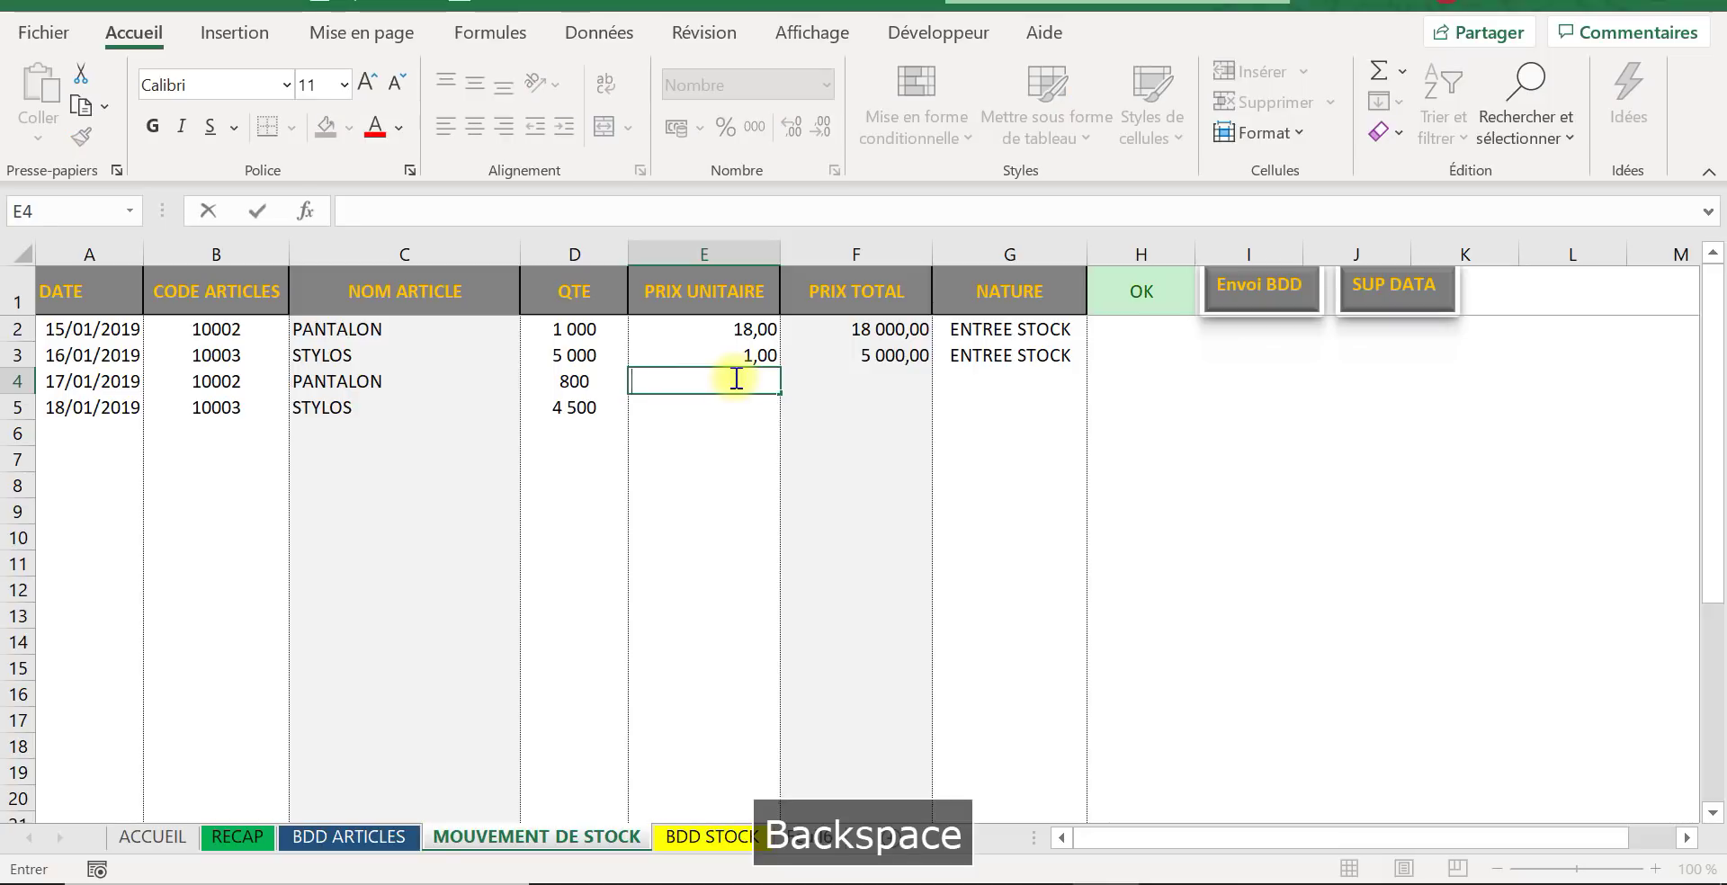
type("2")
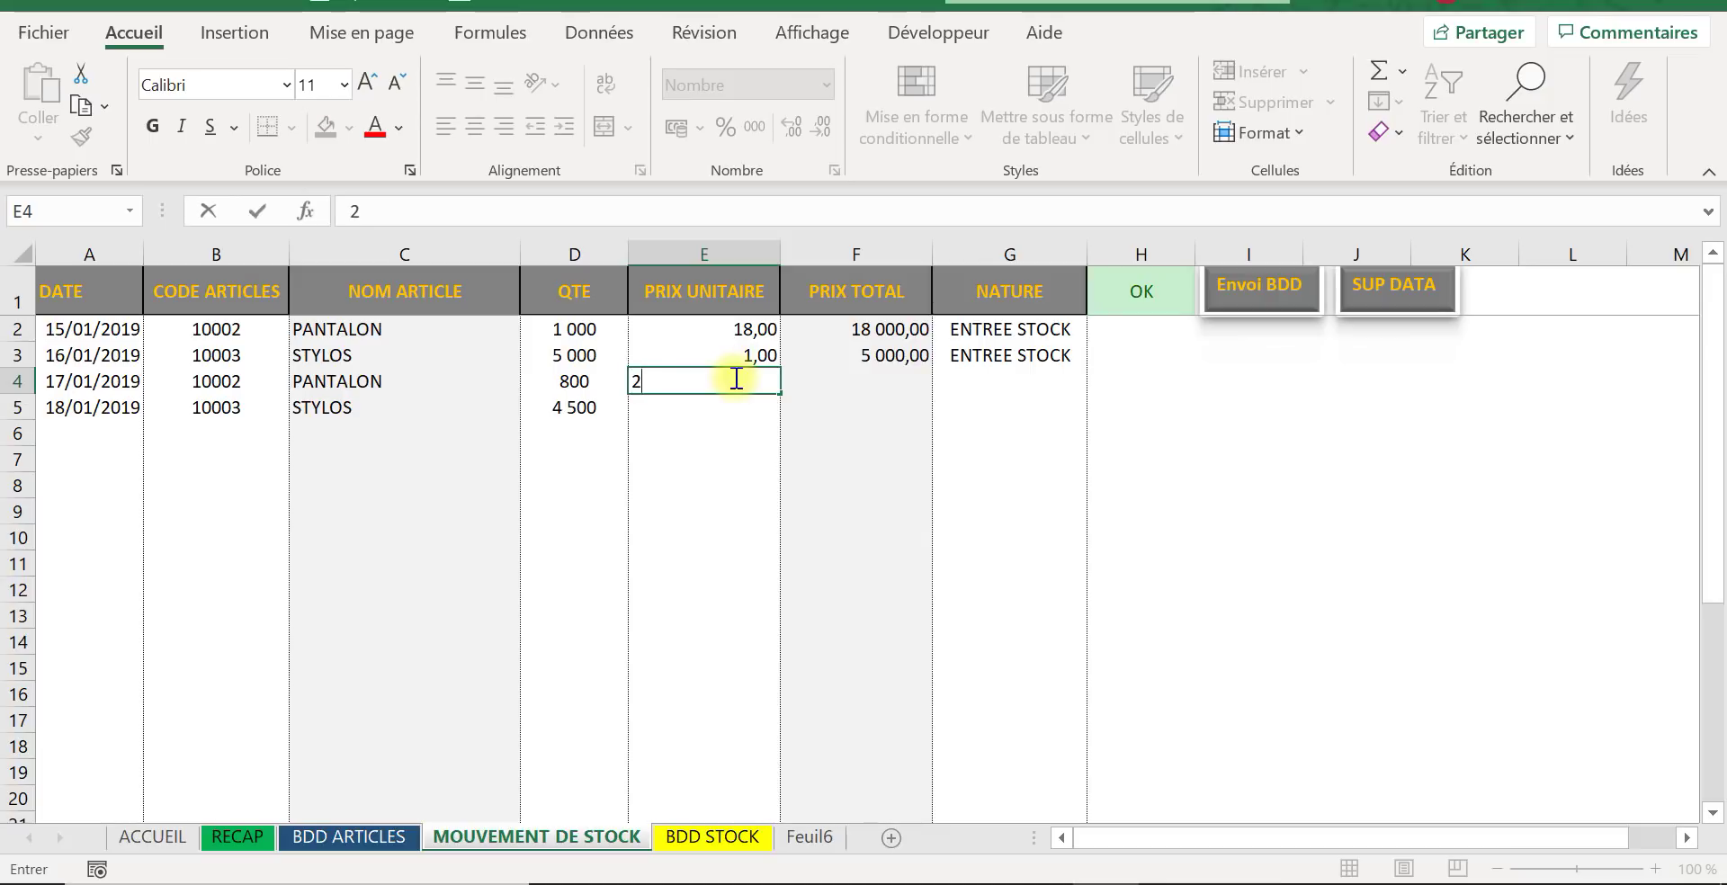
type("0")
key("Return")
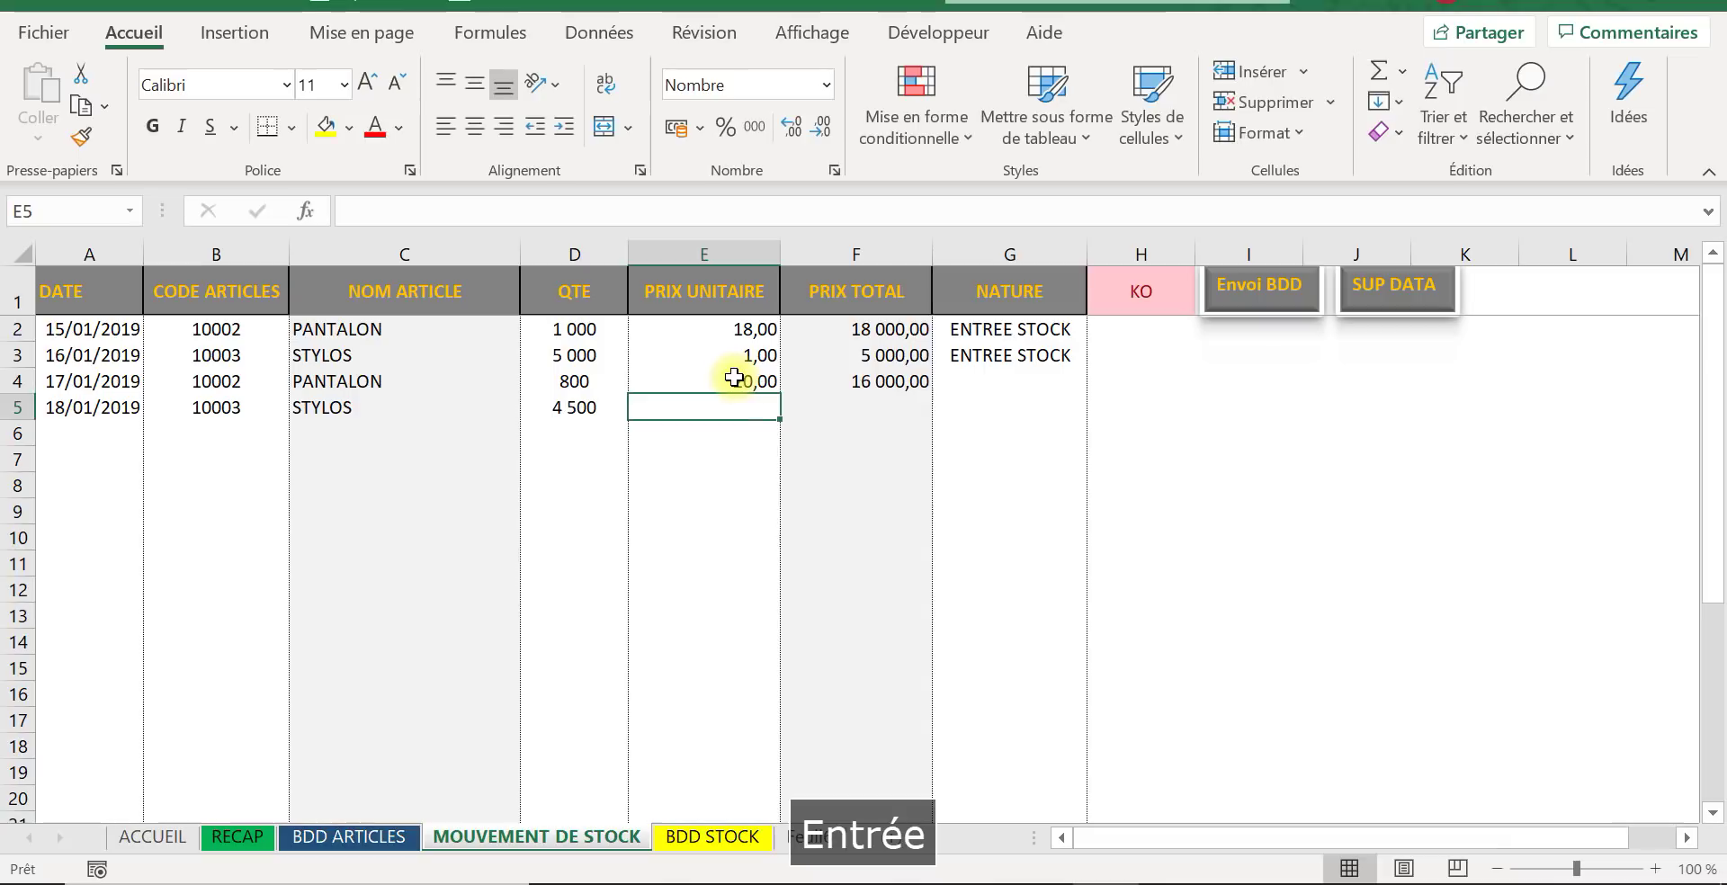
type("2")
key("Tab")
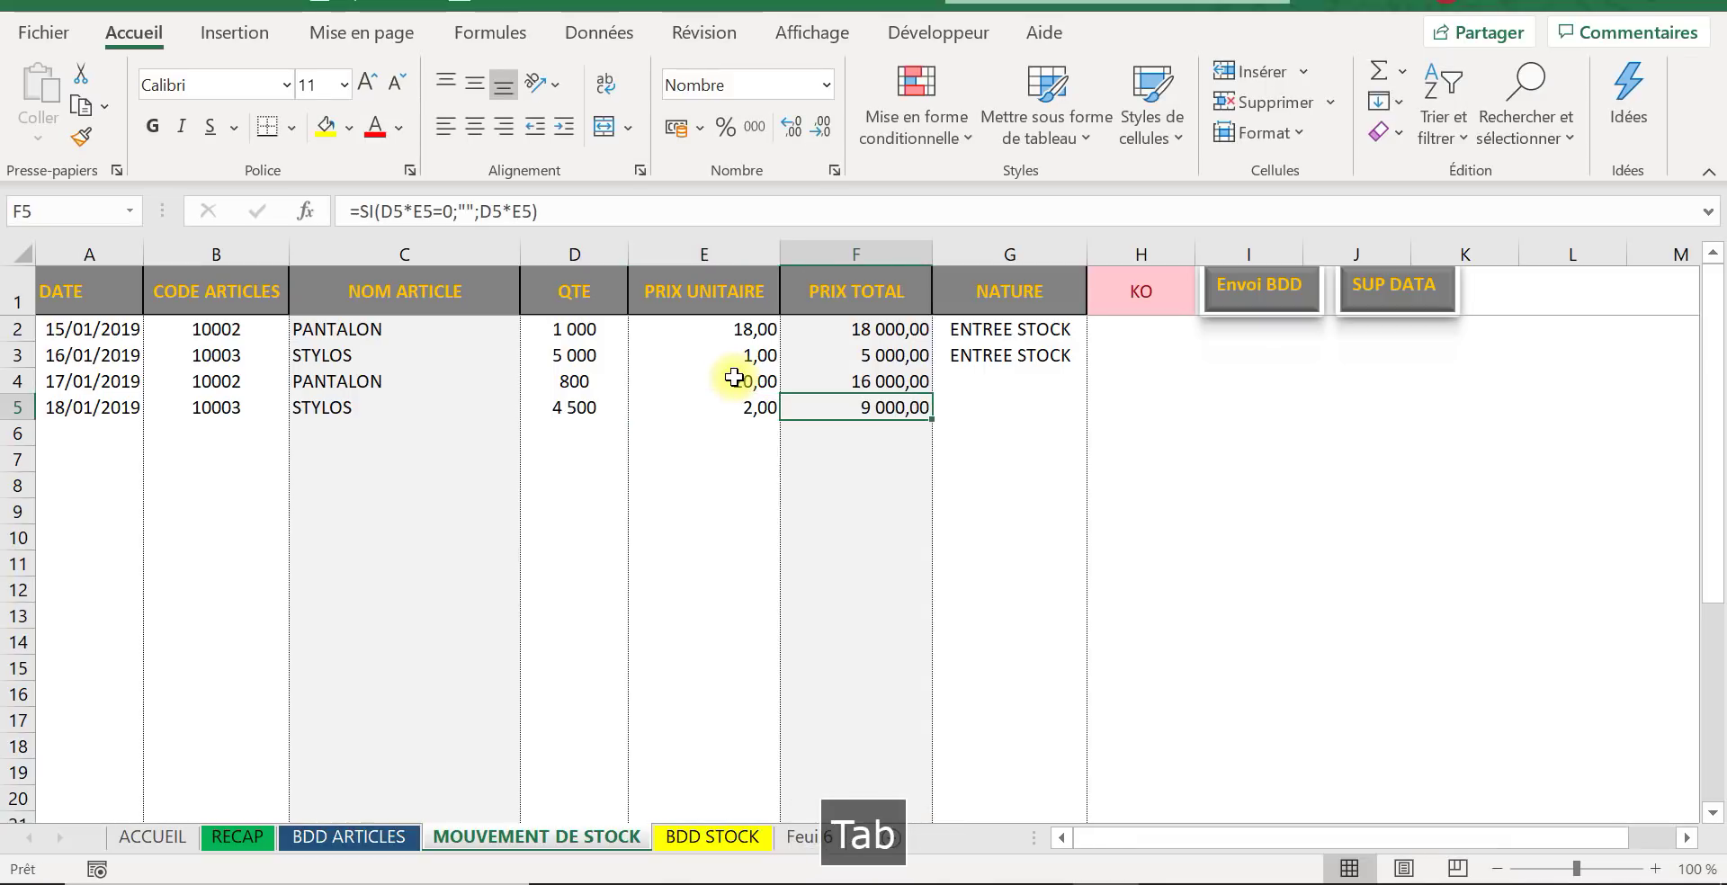
Step: Set the nature of the movements in rows 4 and 5 to ENTREE STOCK
left_click(1043, 384)
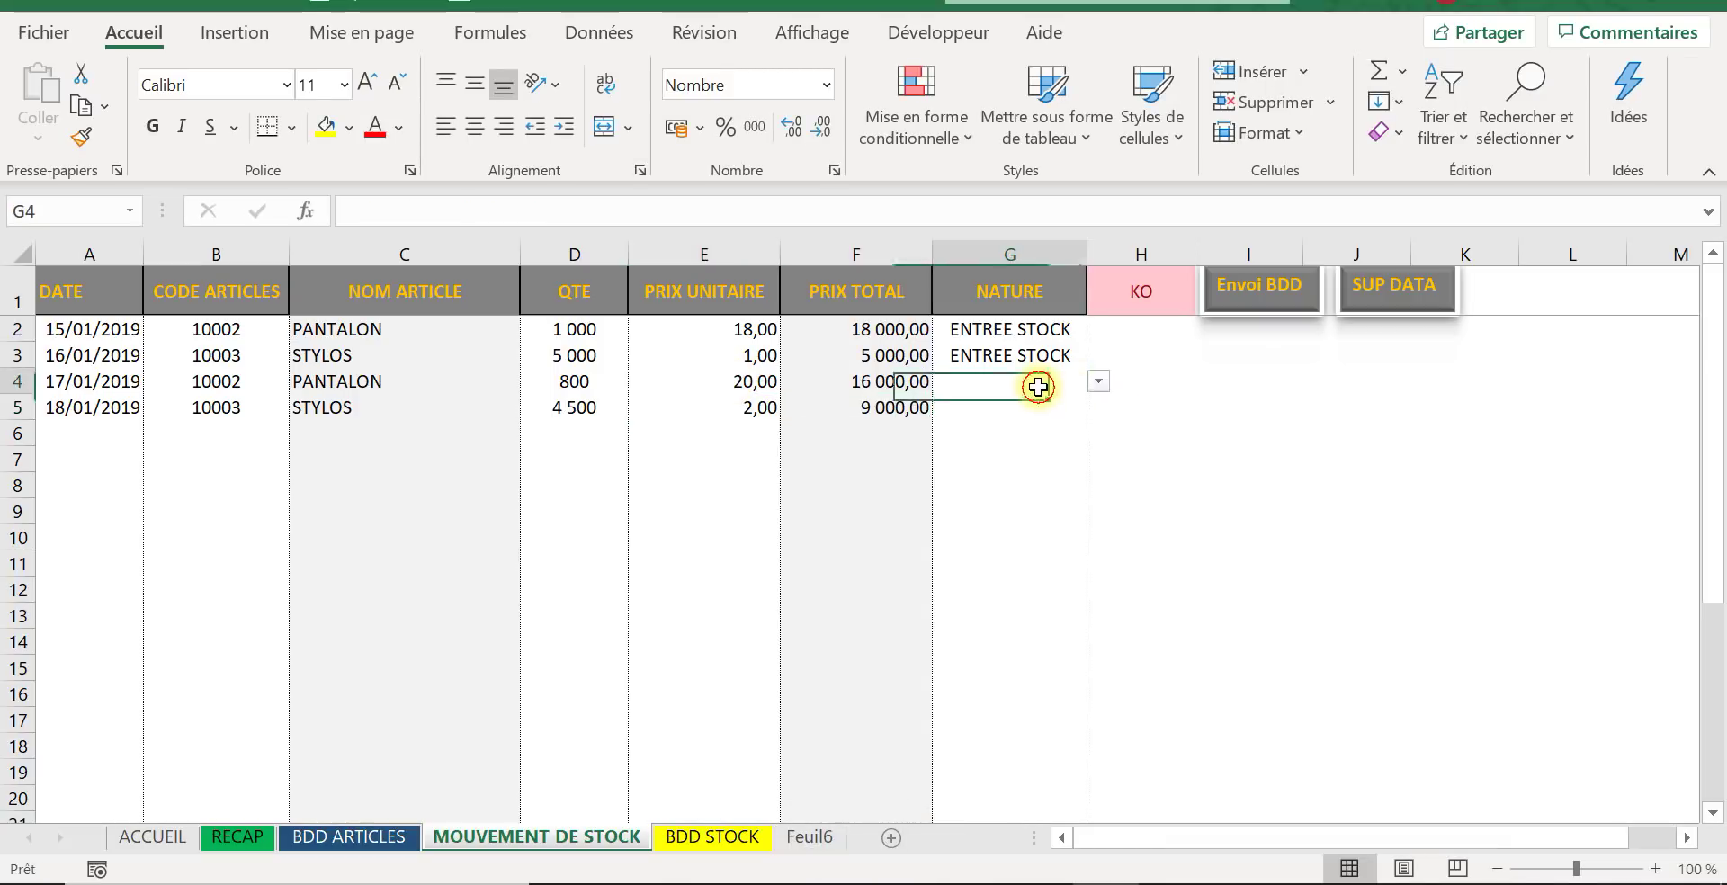
left_click(1099, 382)
left_click(1069, 407)
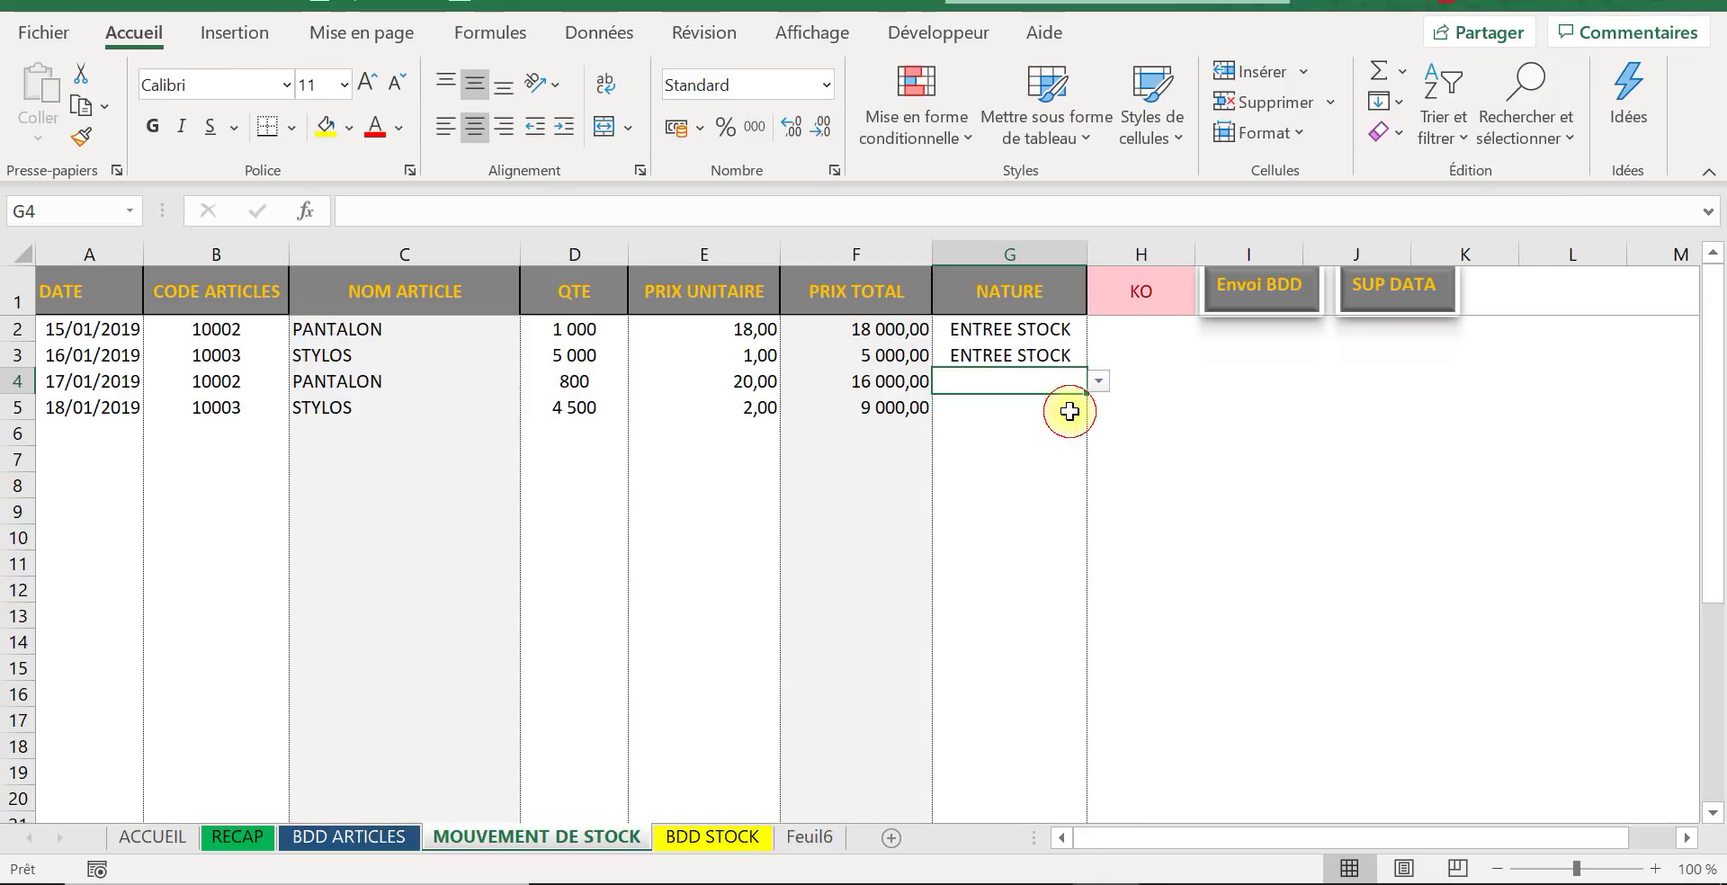
left_click(1061, 410)
left_click(1093, 411)
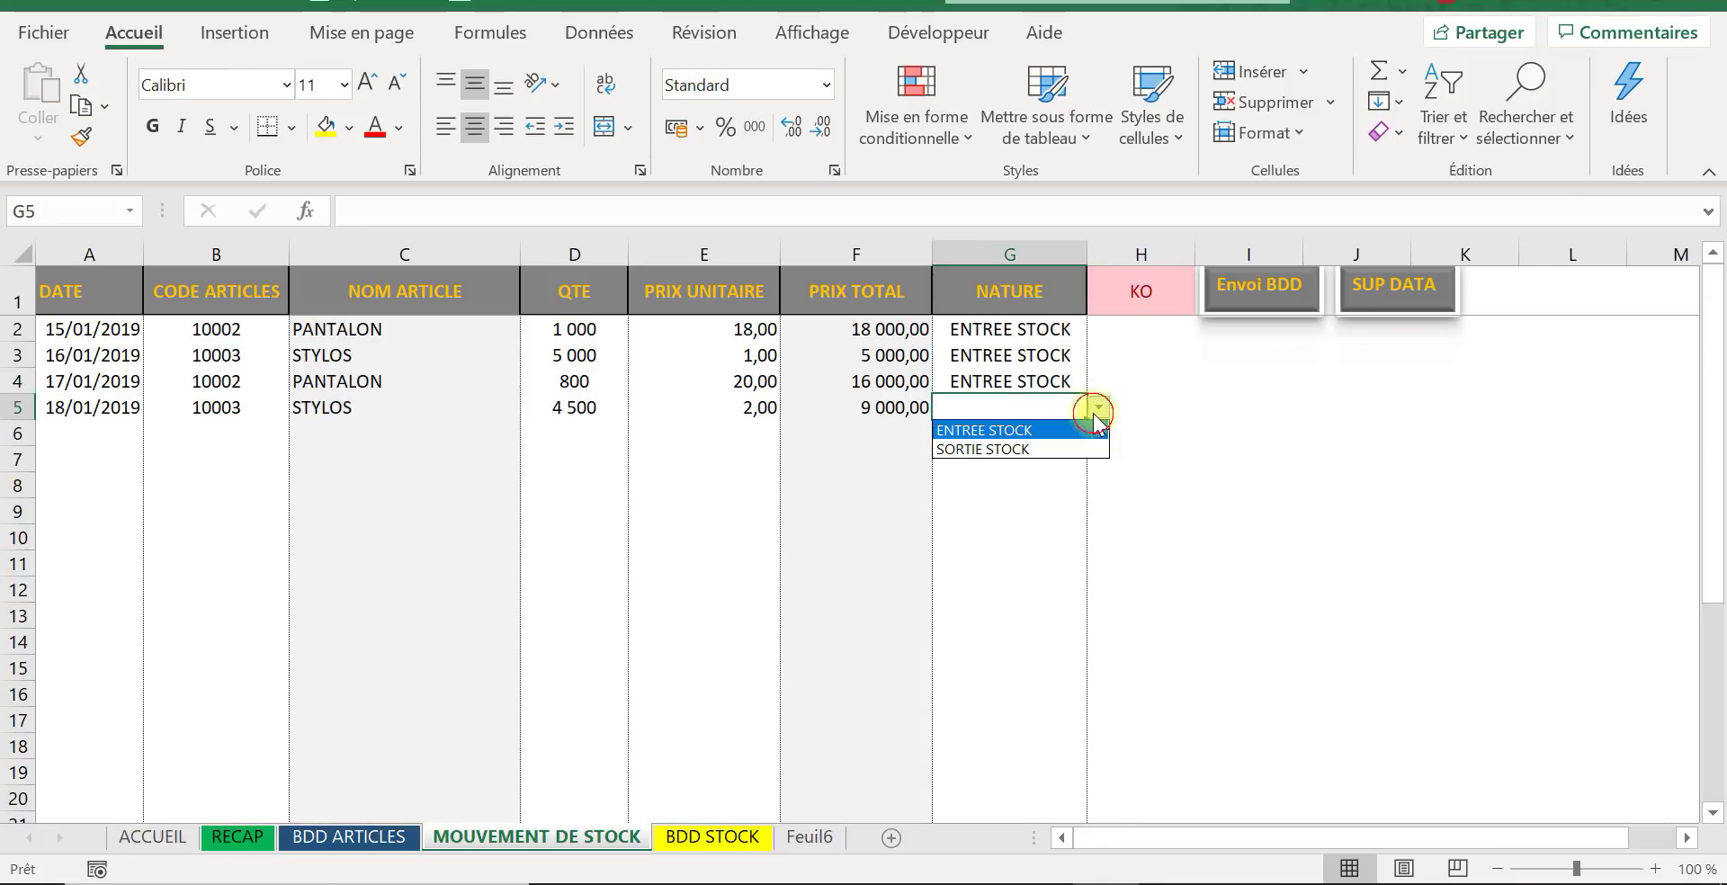
left_click(1082, 433)
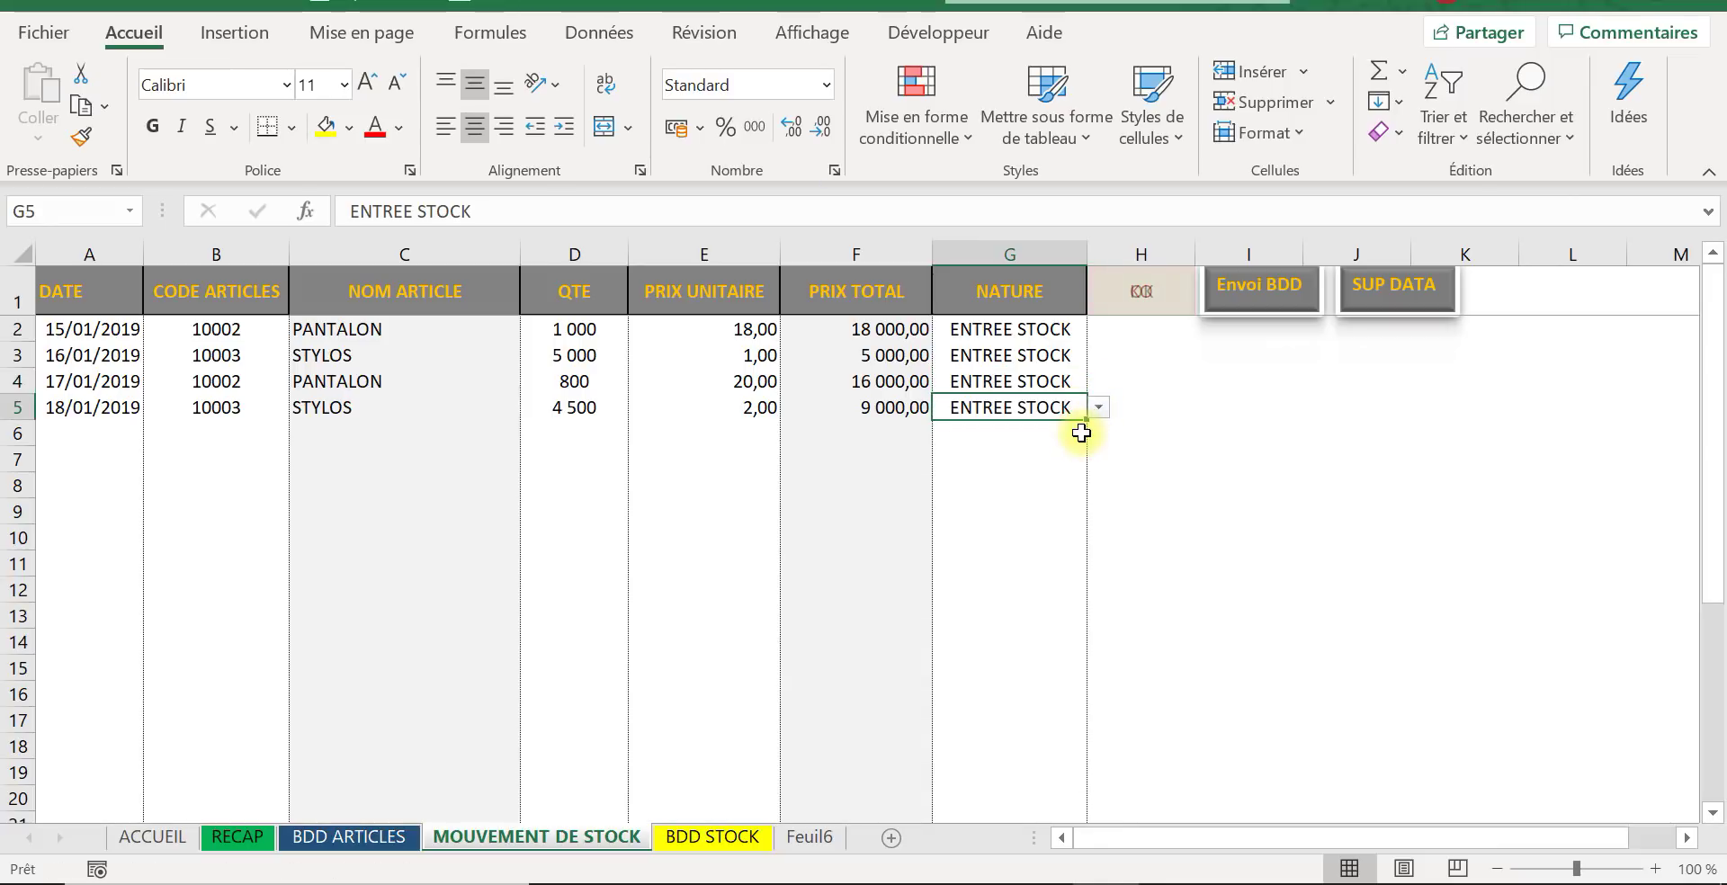
Step: Change the nature of the PANTALON and STYLOS movements in rows 4 and 5 to SORTIE STOCK
left_click(1075, 381)
left_click(1099, 381)
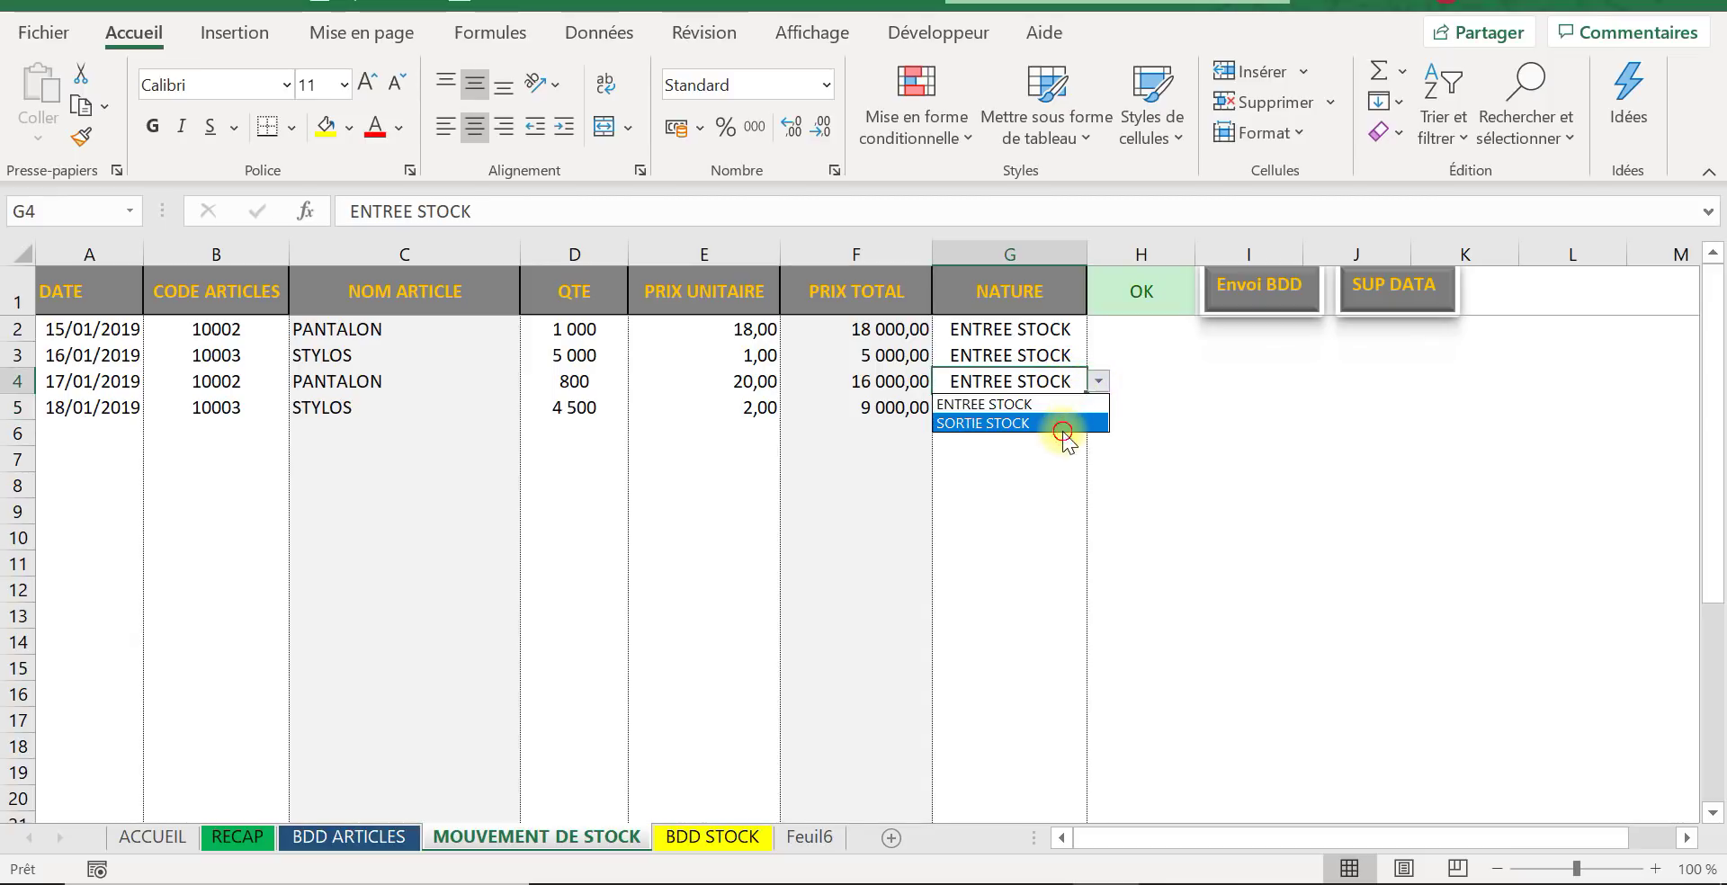
left_click(1069, 422)
left_click(1066, 406)
left_click(1095, 412)
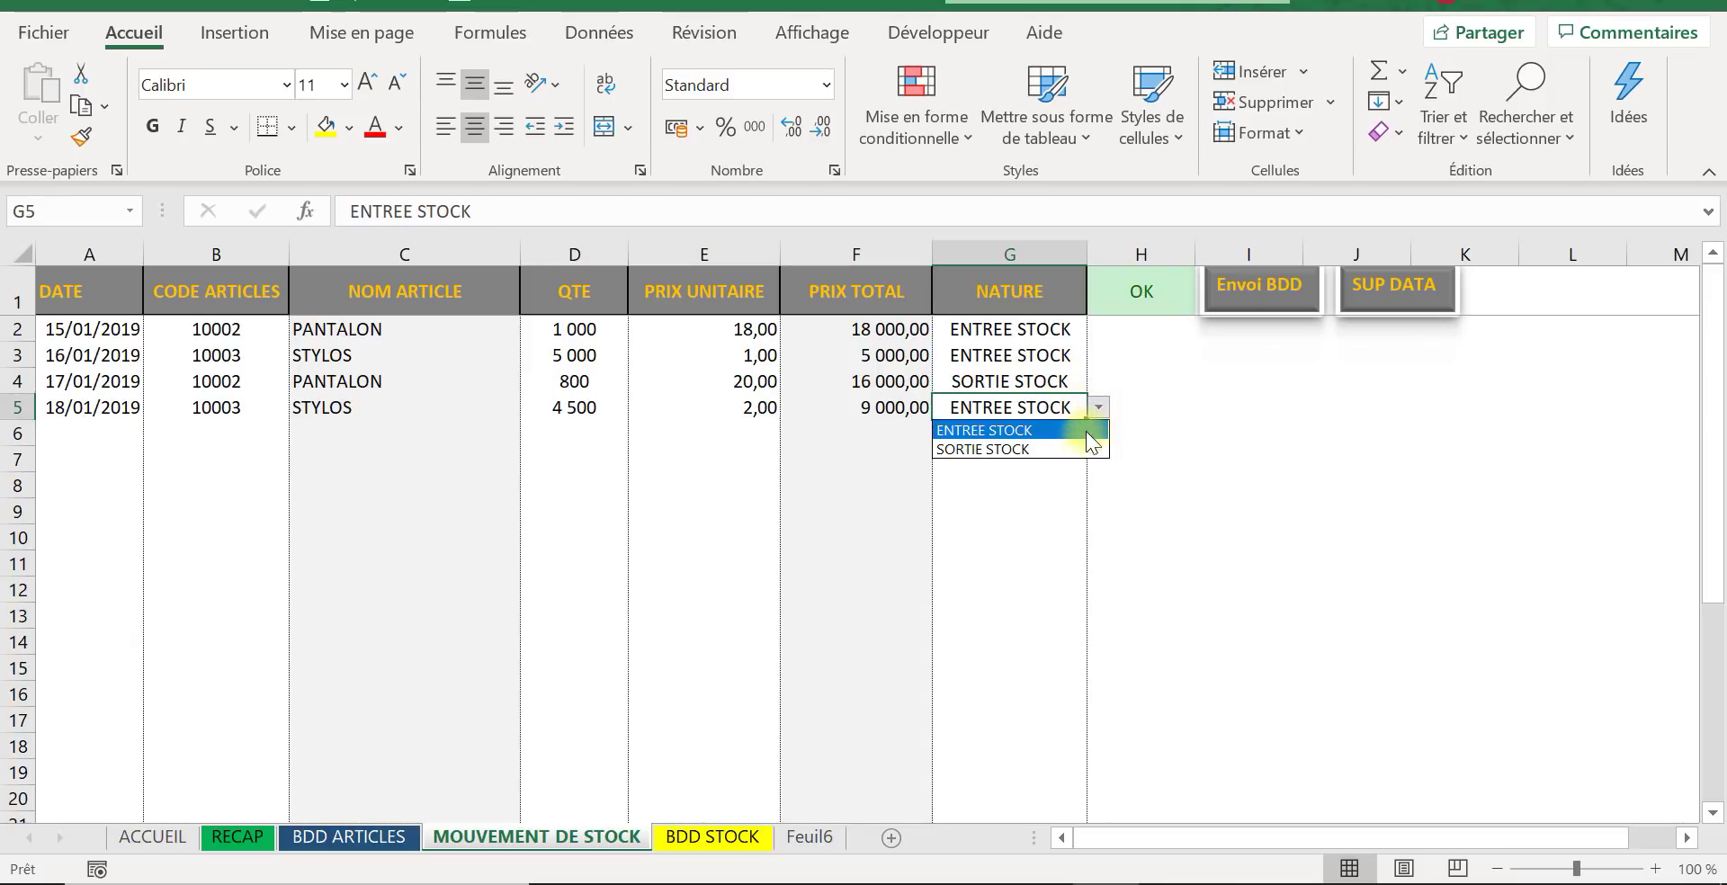
left_click(1074, 444)
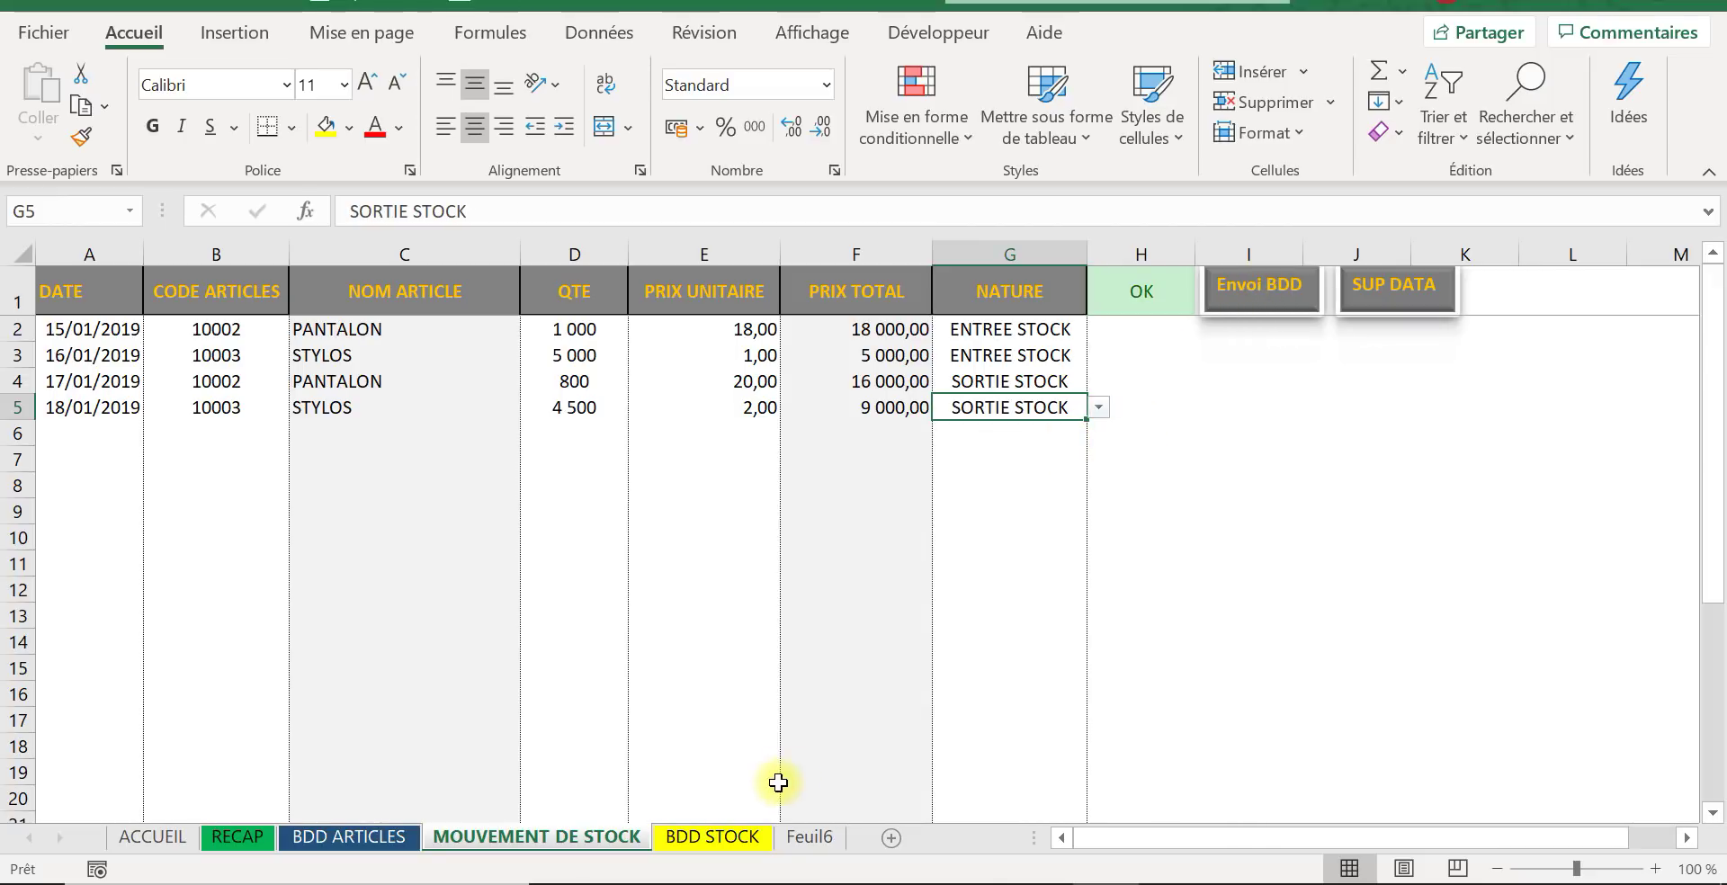
Step: Highlight the first empty row of the BDD STOCK sheet, A6:G6, with a yellow fill
left_click(713, 838)
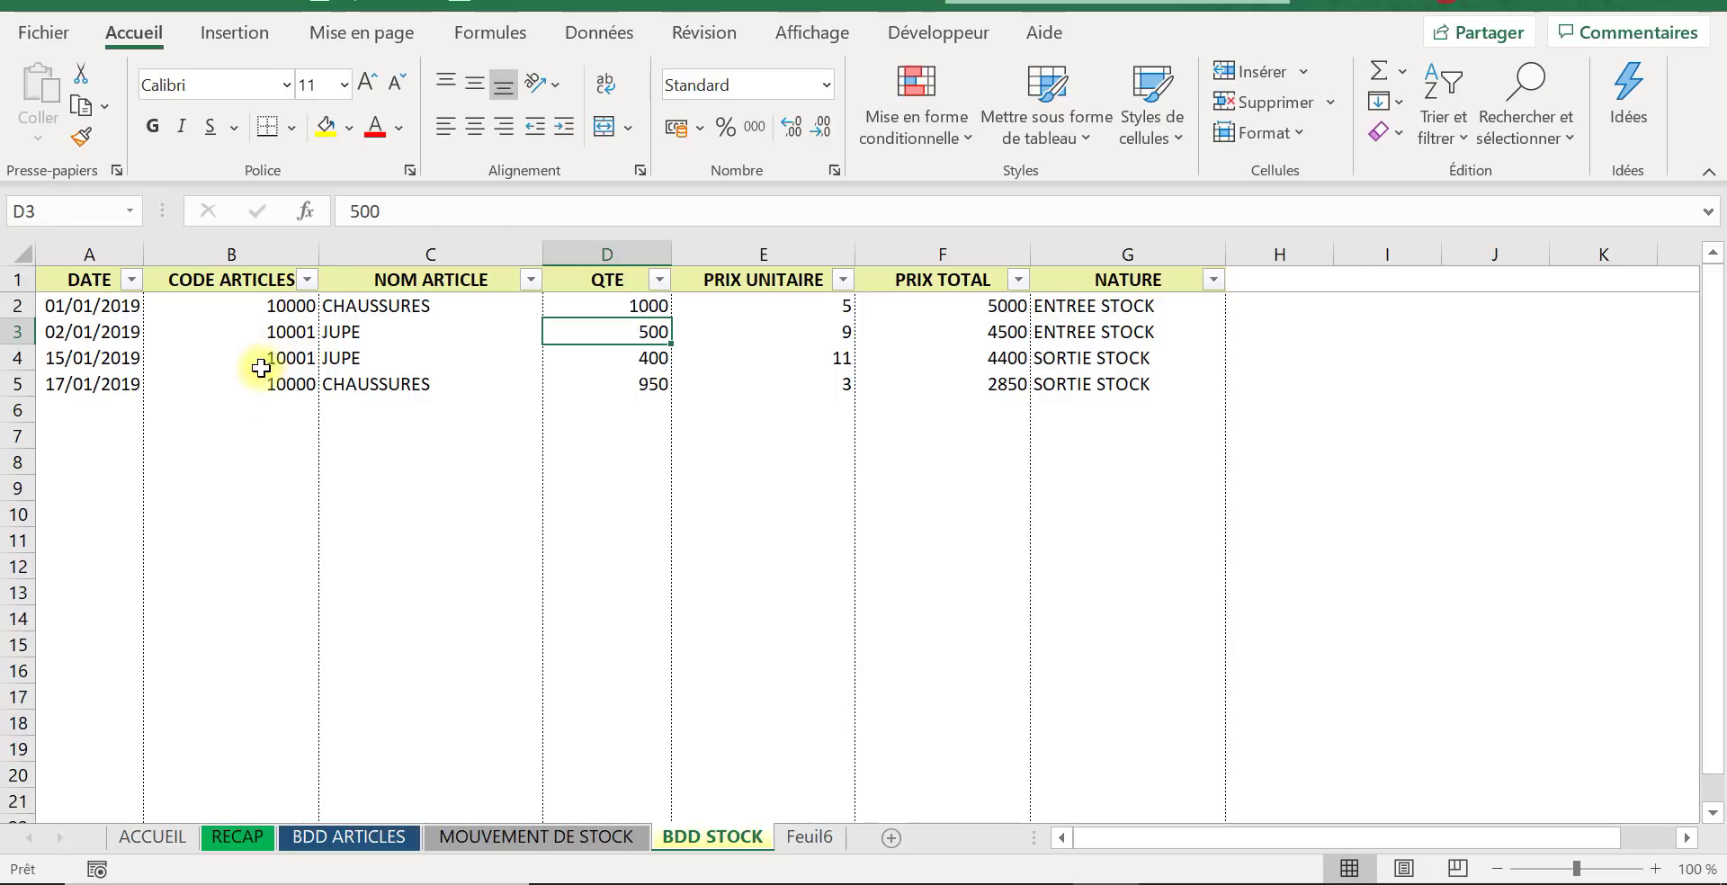
left_click(65, 401)
left_click_drag(66, 400, 1091, 418)
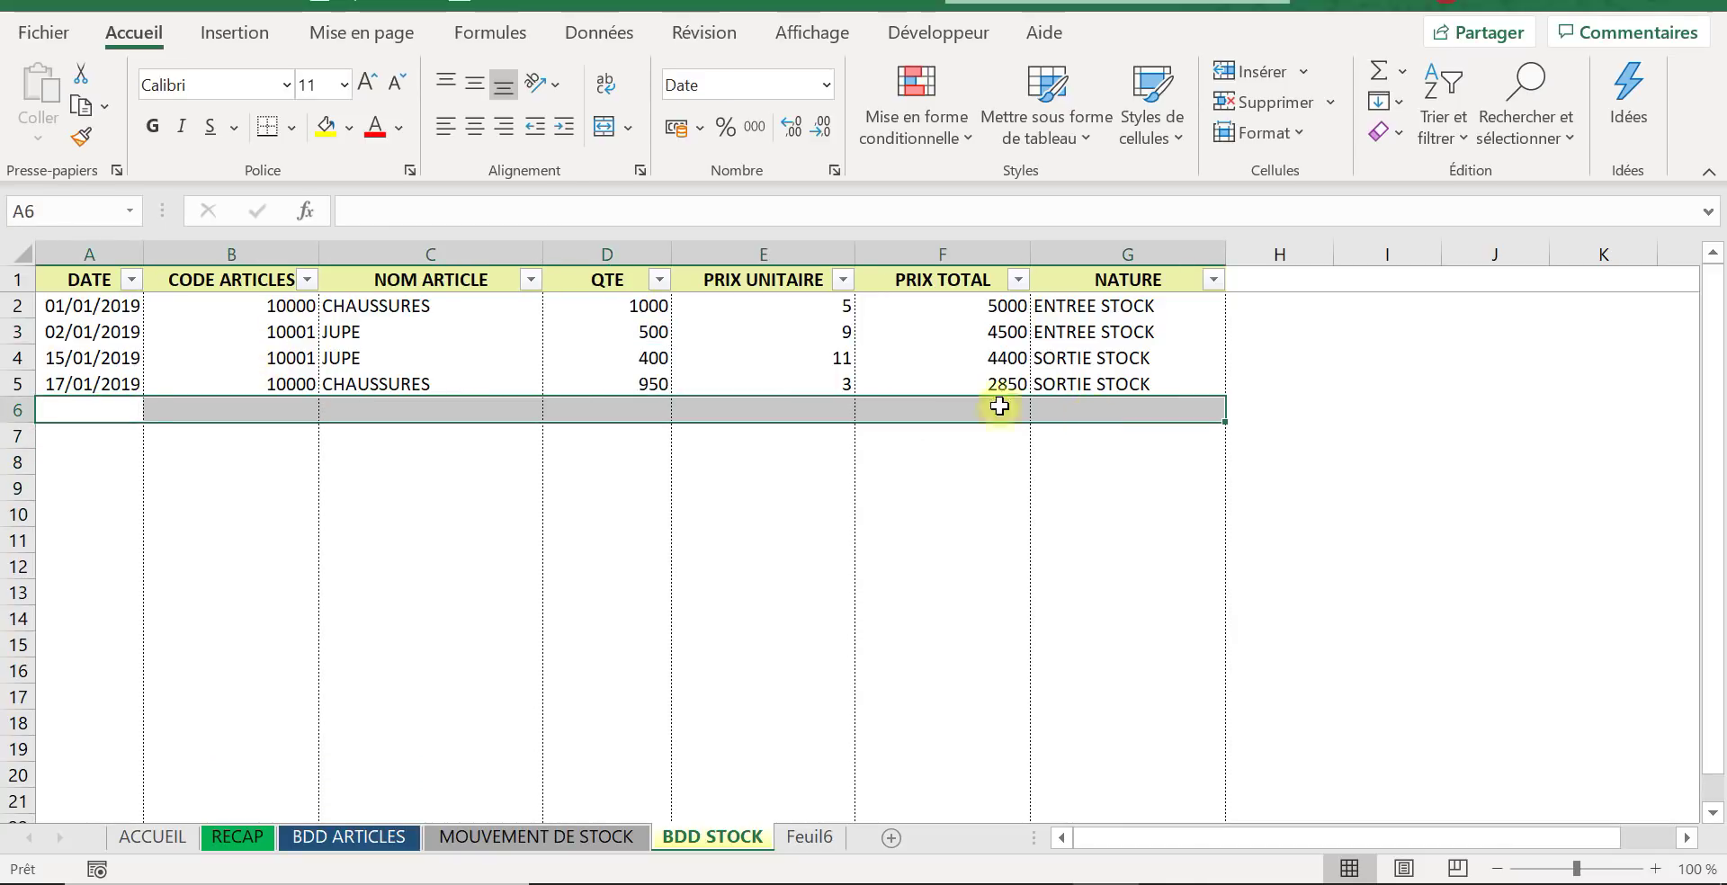
left_click(326, 127)
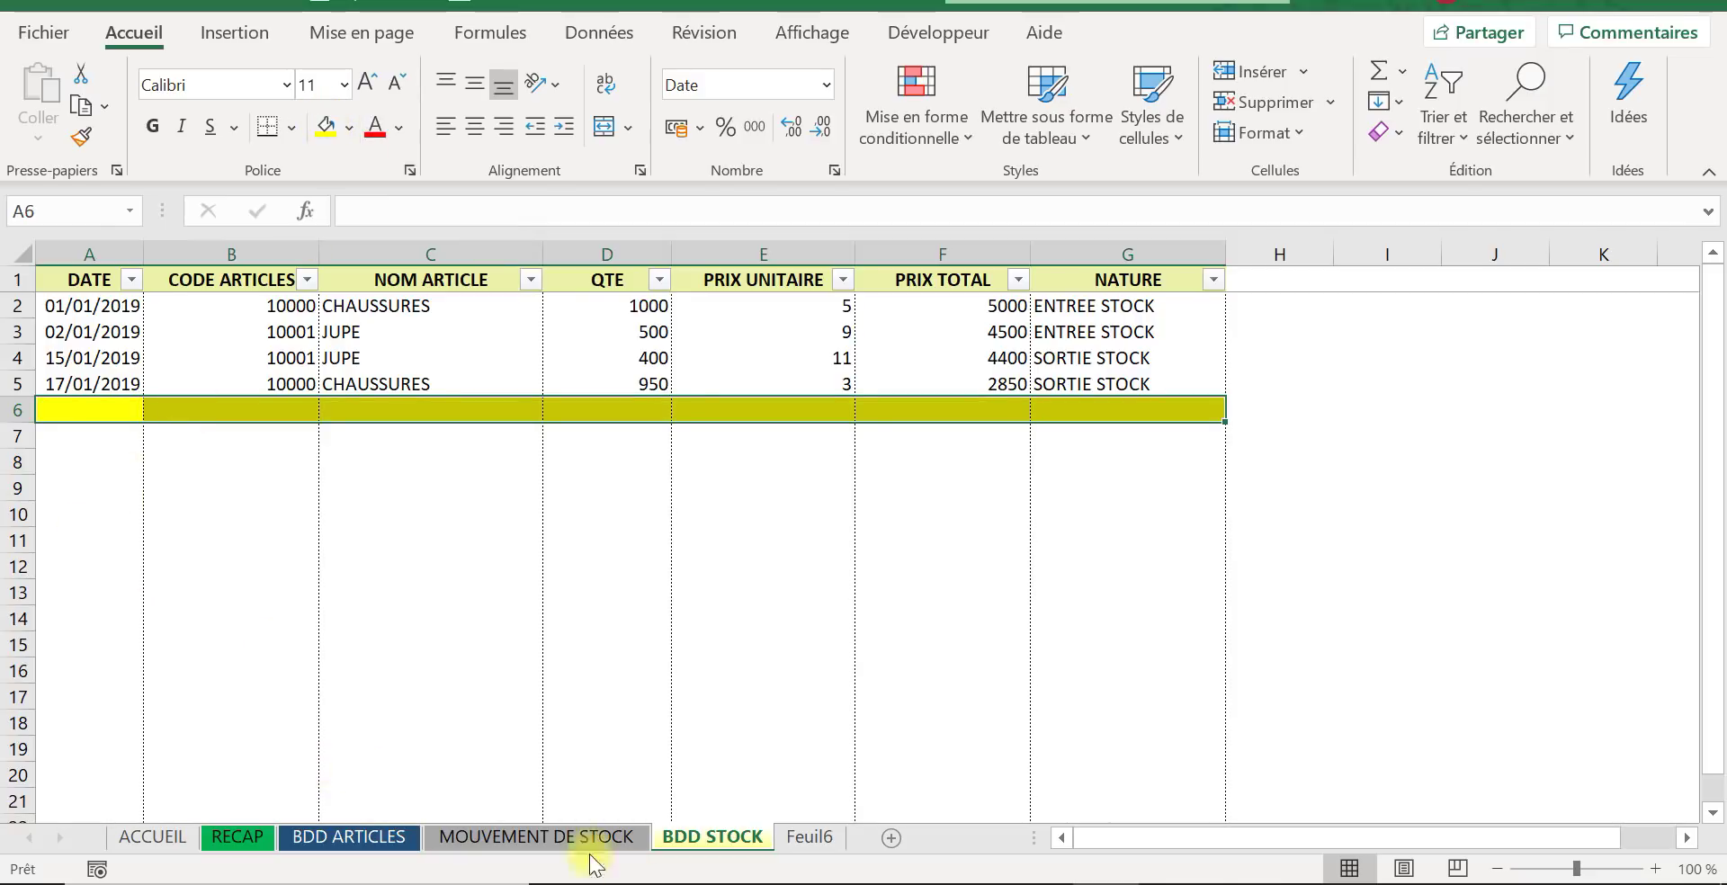
Step: Send the four movements from the MOUVEMENT DE STOCK sheet to the BDD STOCK database
left_click(491, 835)
left_click(1232, 283)
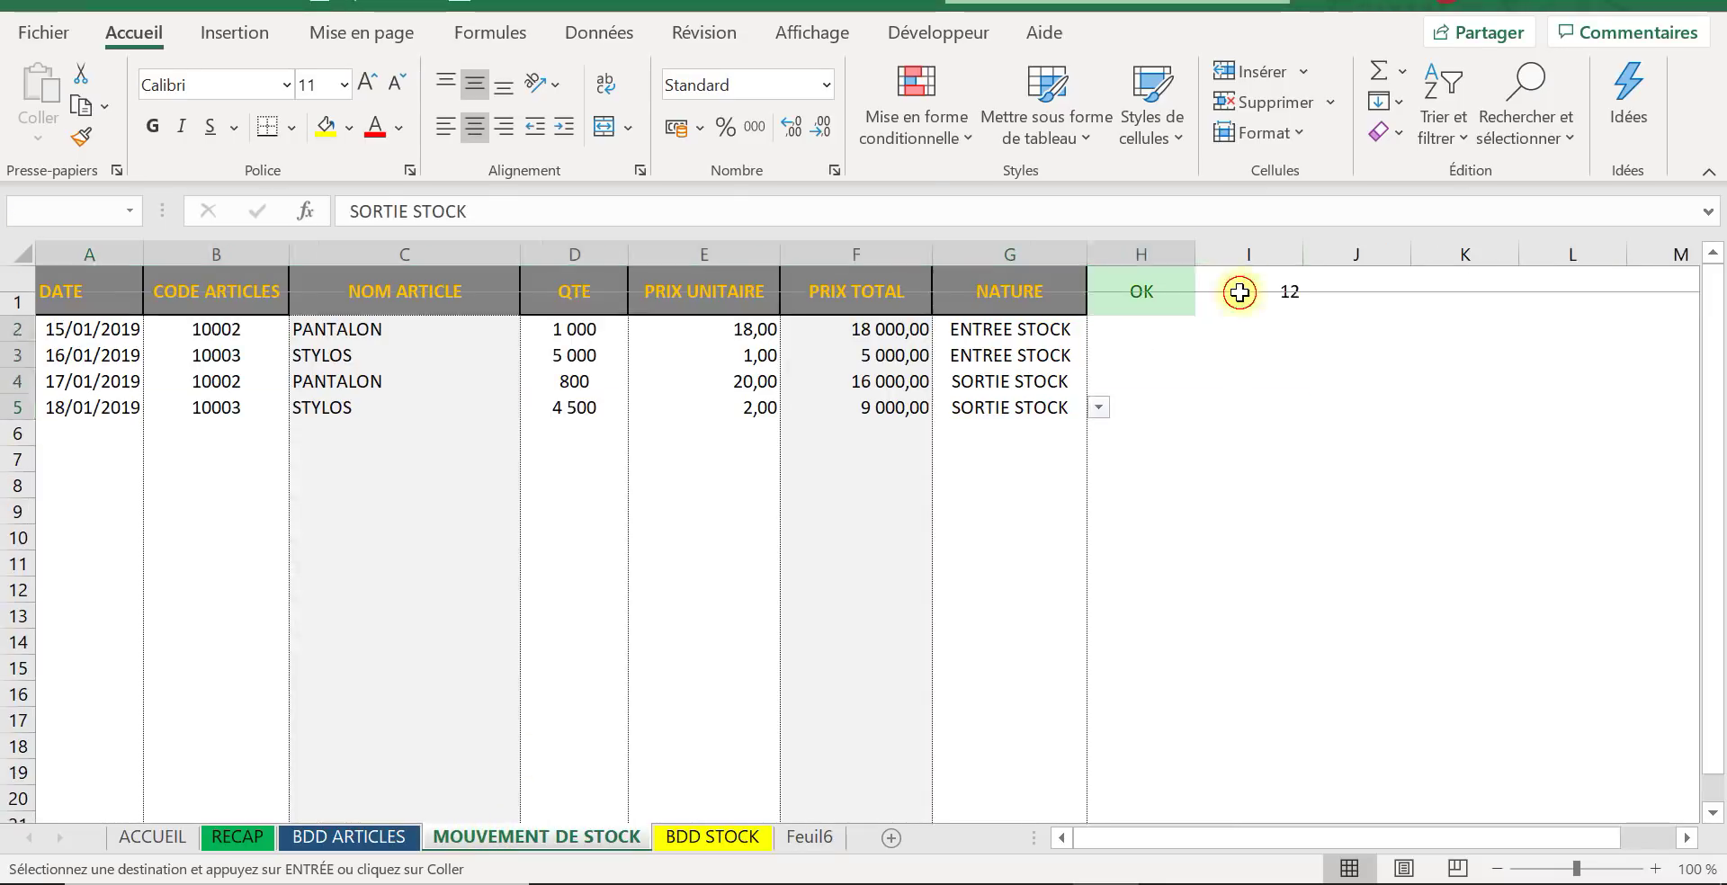
left_click(390, 621)
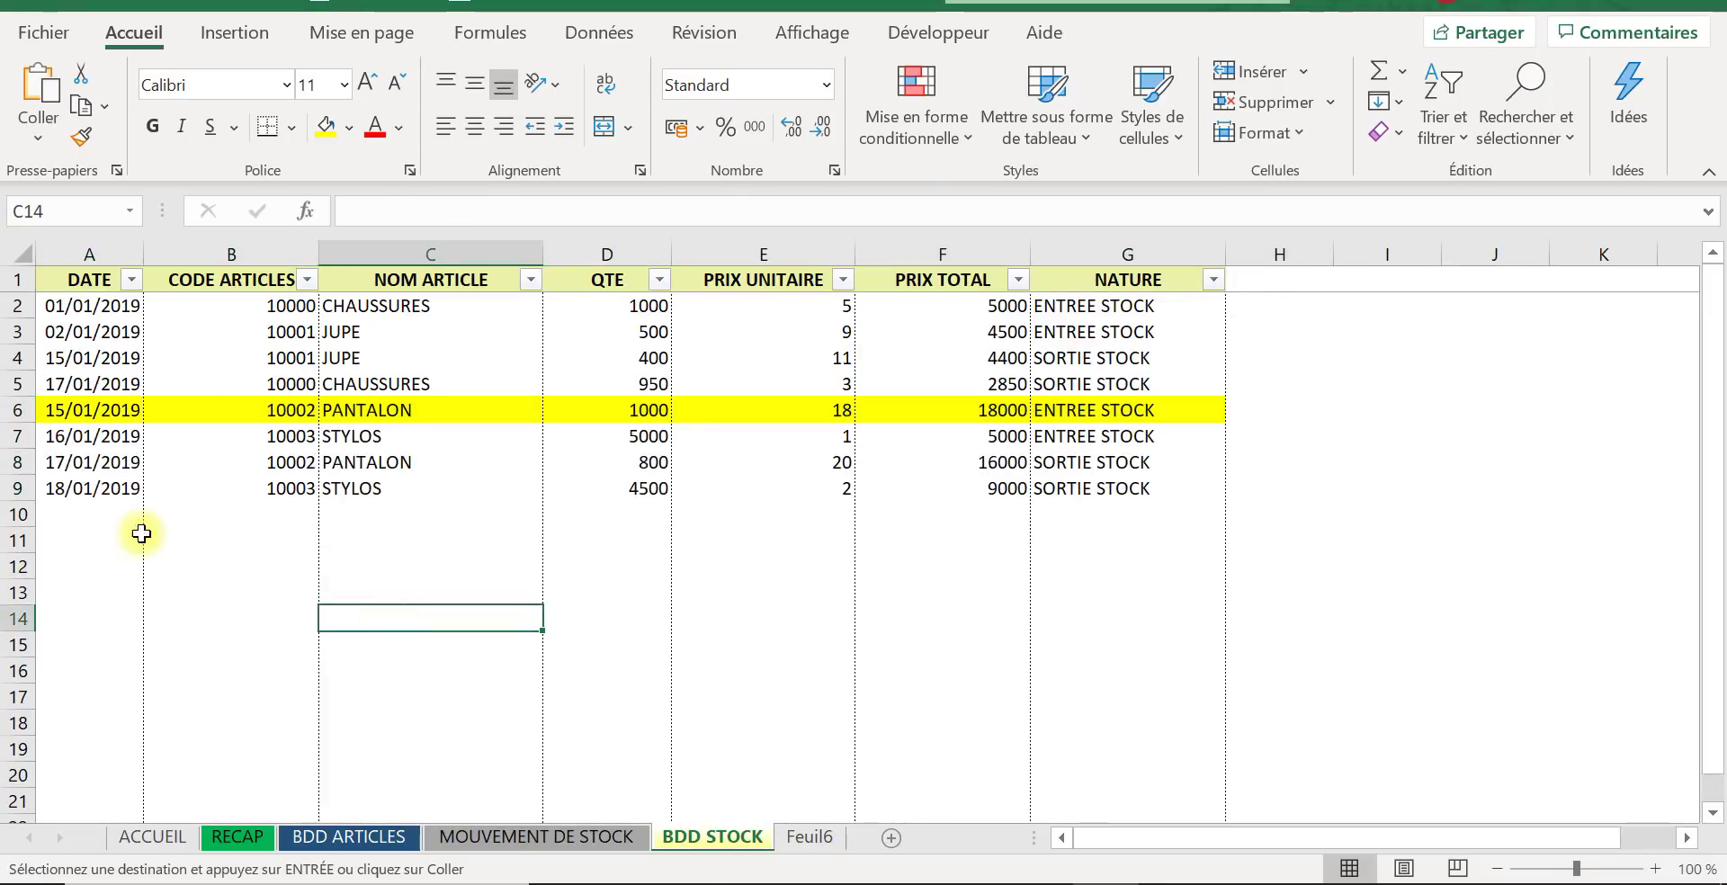
left_click(54, 435)
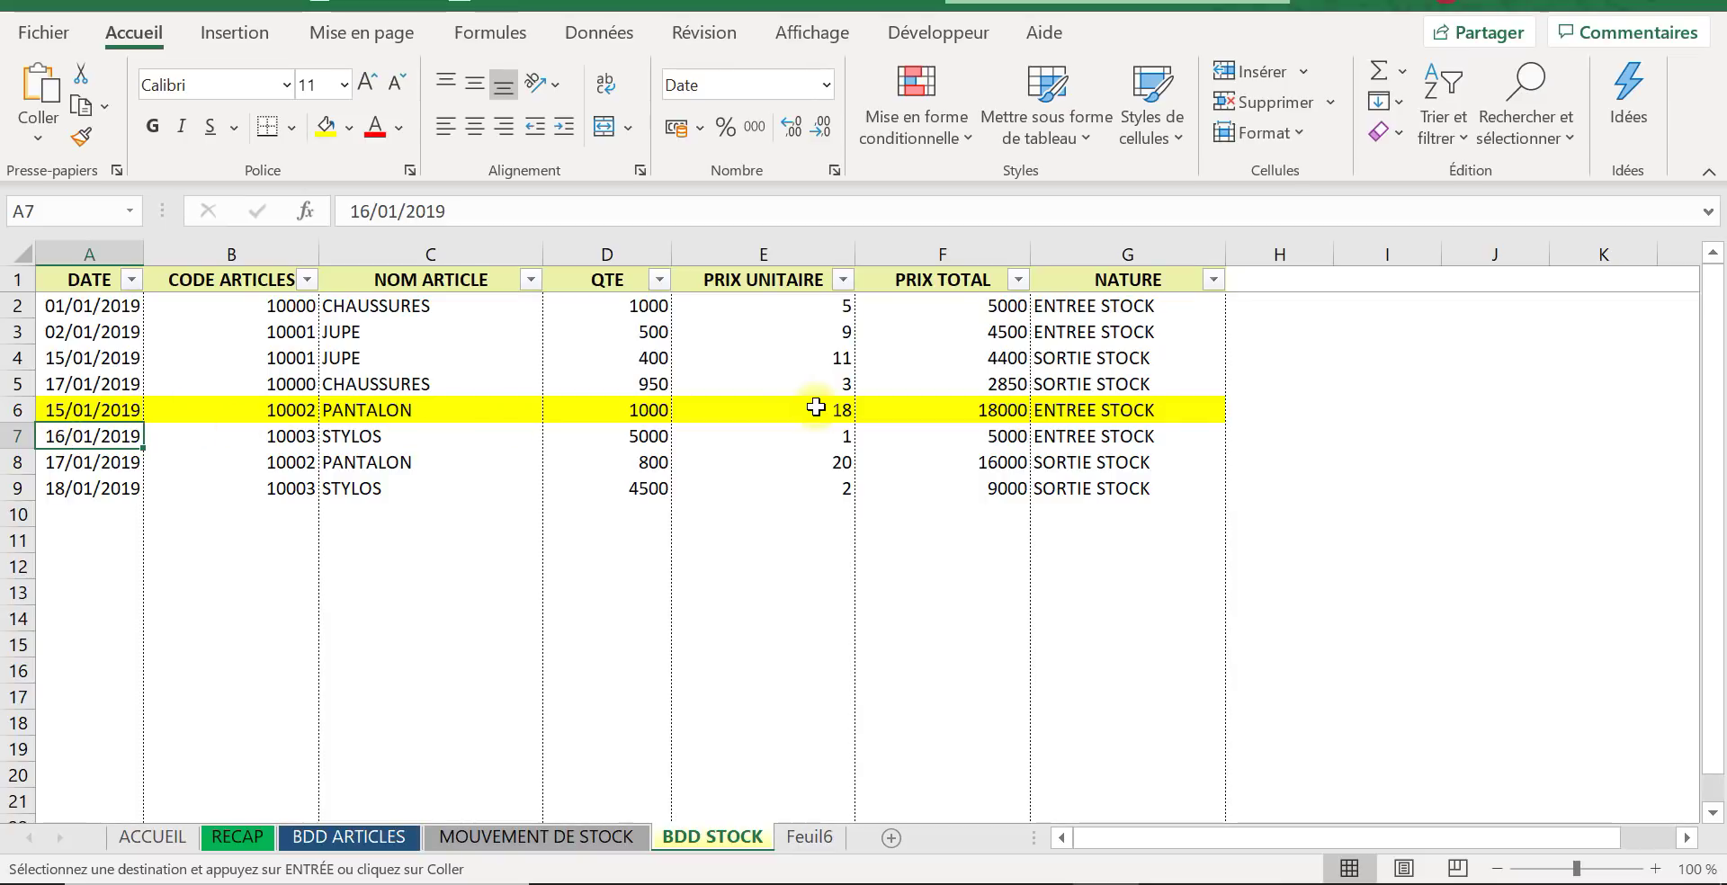
Step: Check the stock levels in the RECAP sheet and the article list in the BDD ARTICLES sheet
left_click(253, 837)
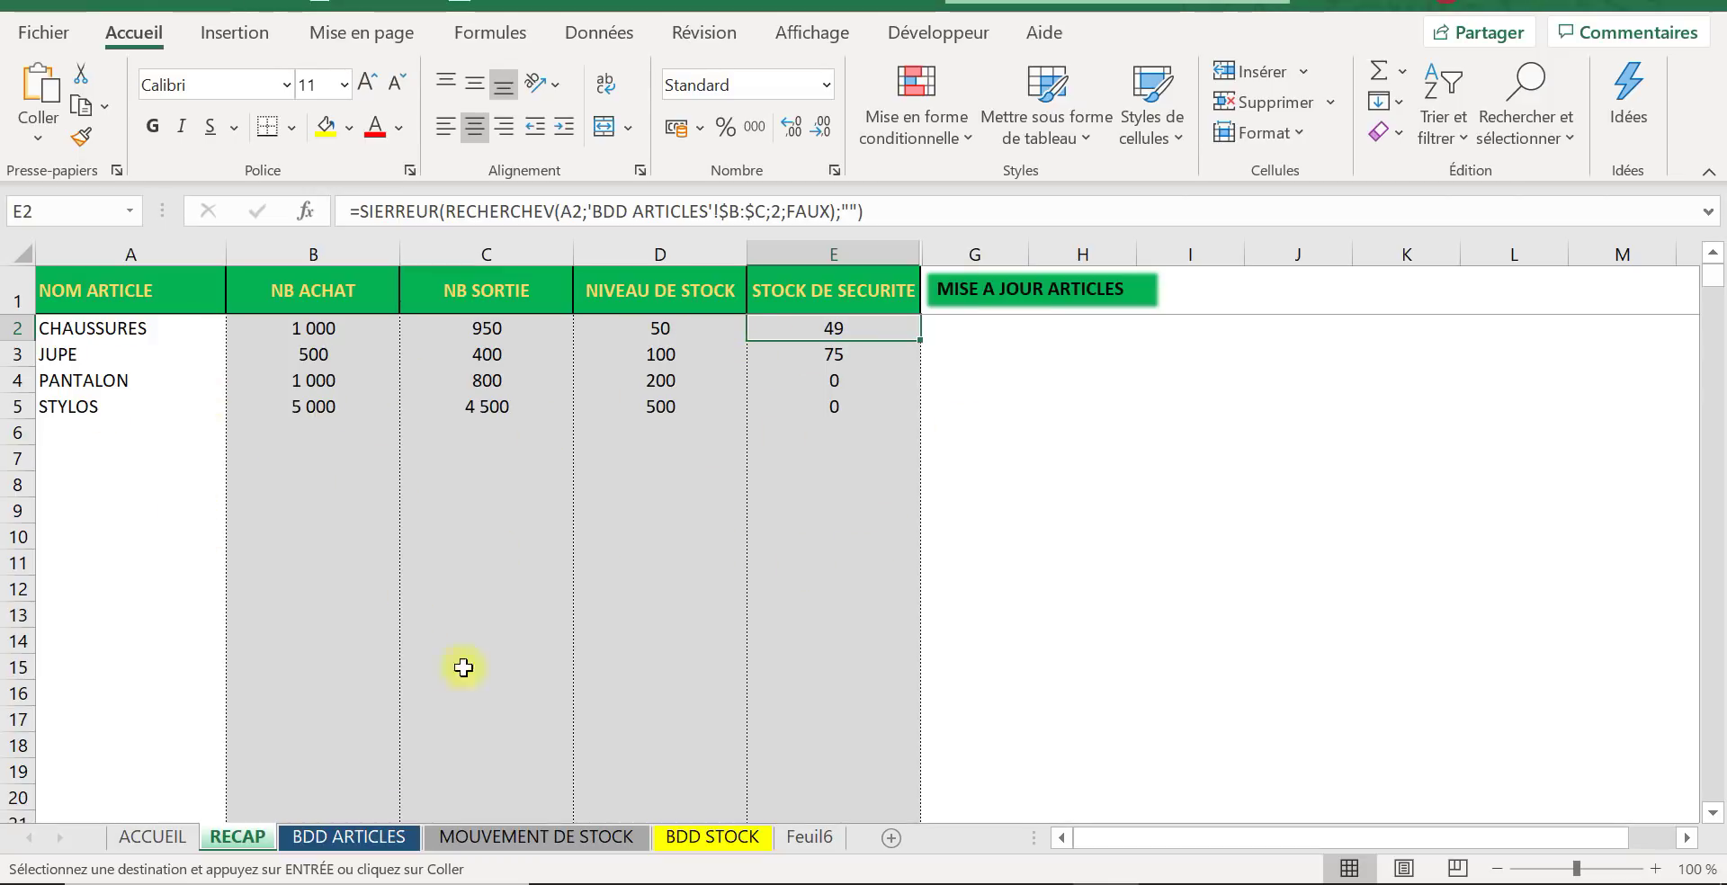
left_click(387, 833)
type("PANTALON STYLOS")
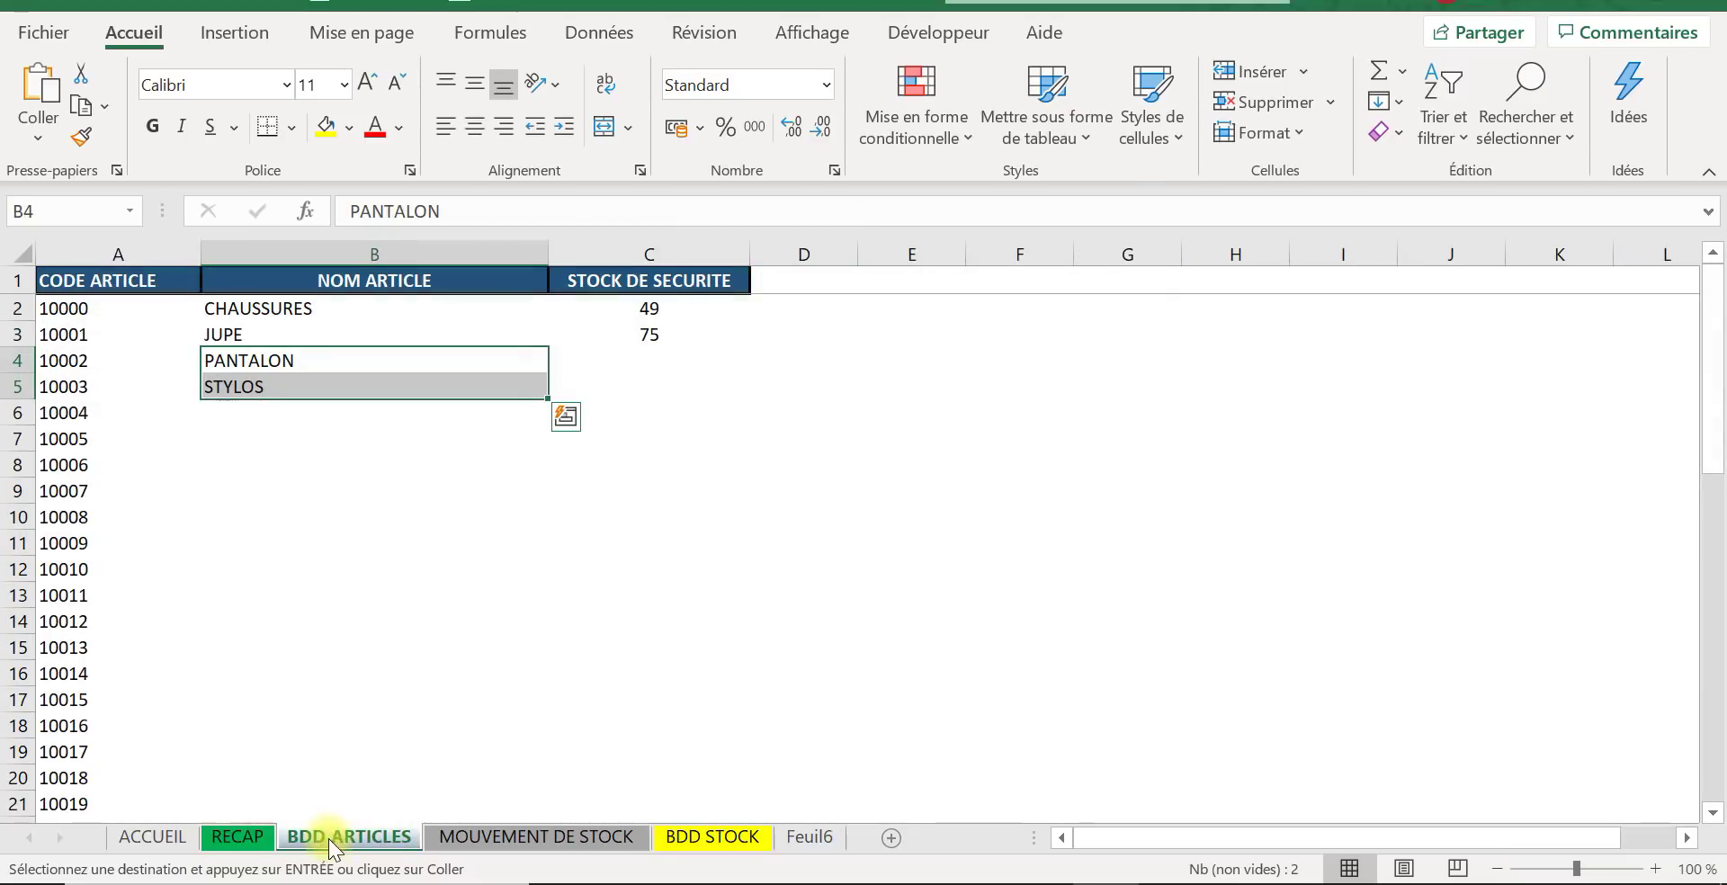
left_click(279, 416)
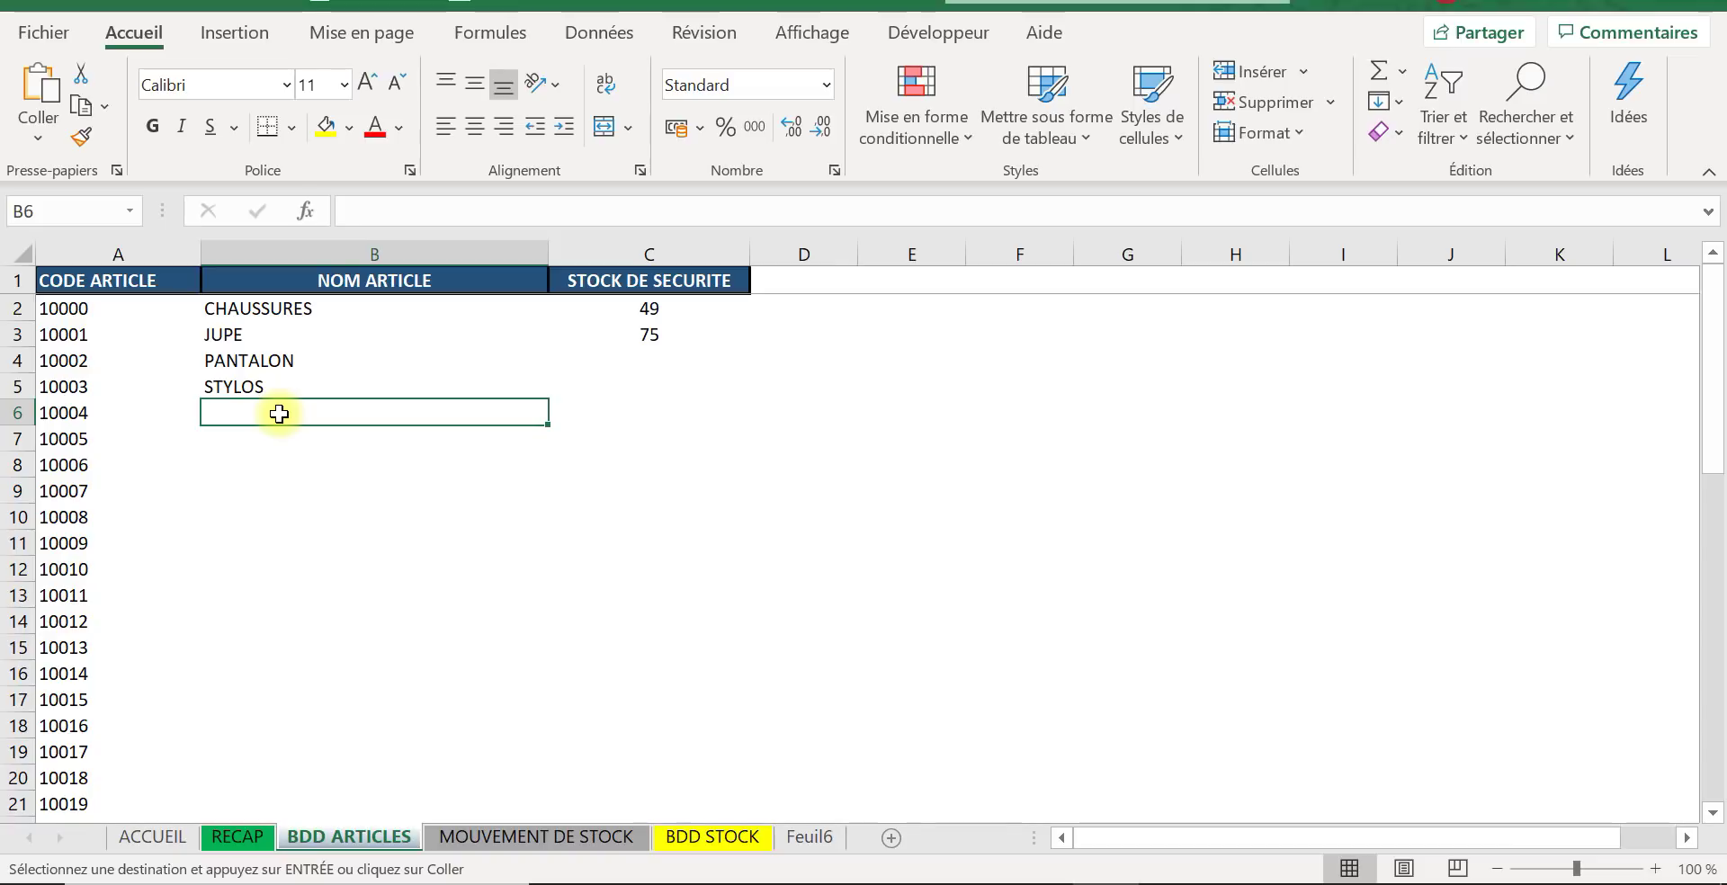
Step: Add CHEMISE as the article name for code 10004 in the BDD ARTICLES sheet
type("CHE")
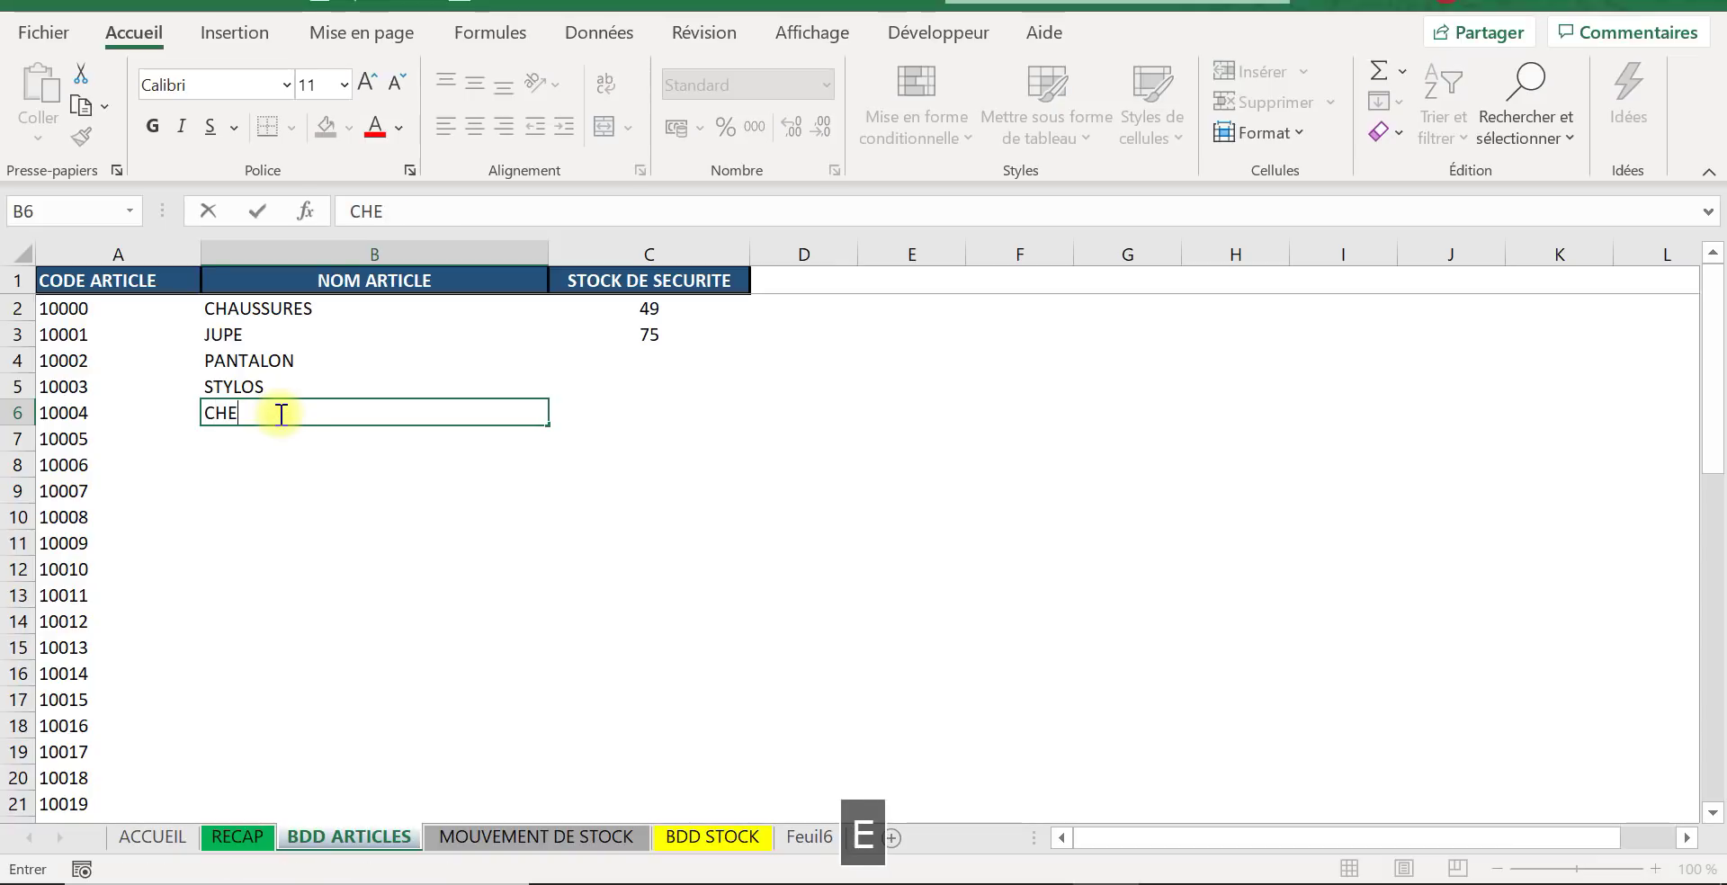
type("MISE")
key("Tab")
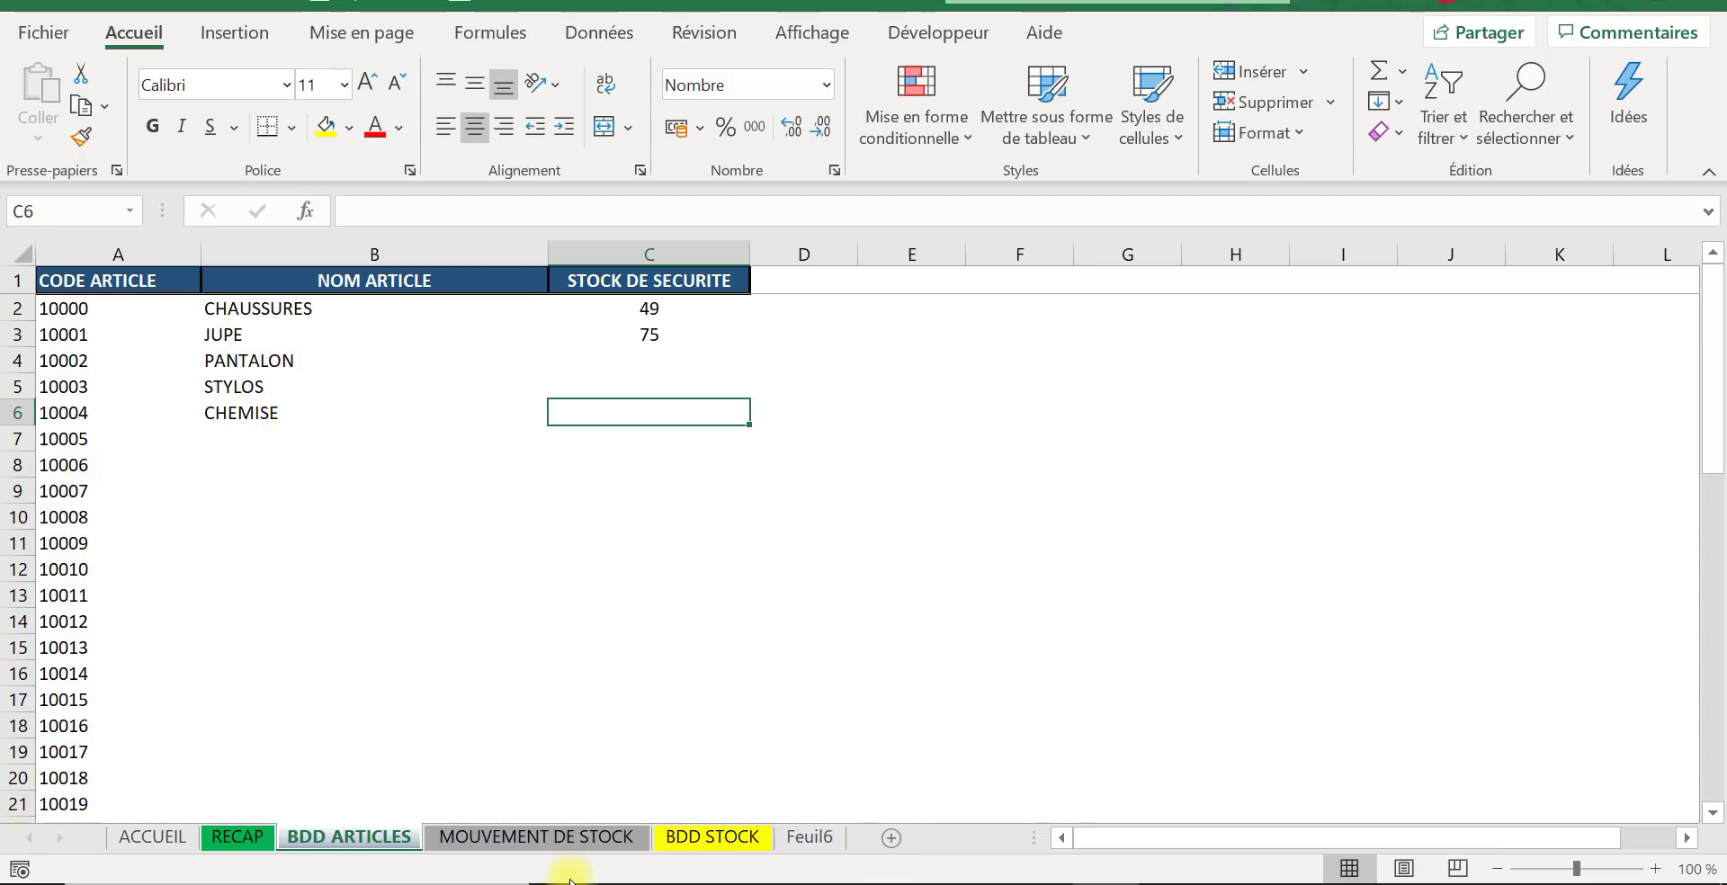
Step: Clear the four already sent movements from the MOUVEMENT DE STOCK sheet
left_click(169, 837)
left_click(189, 496)
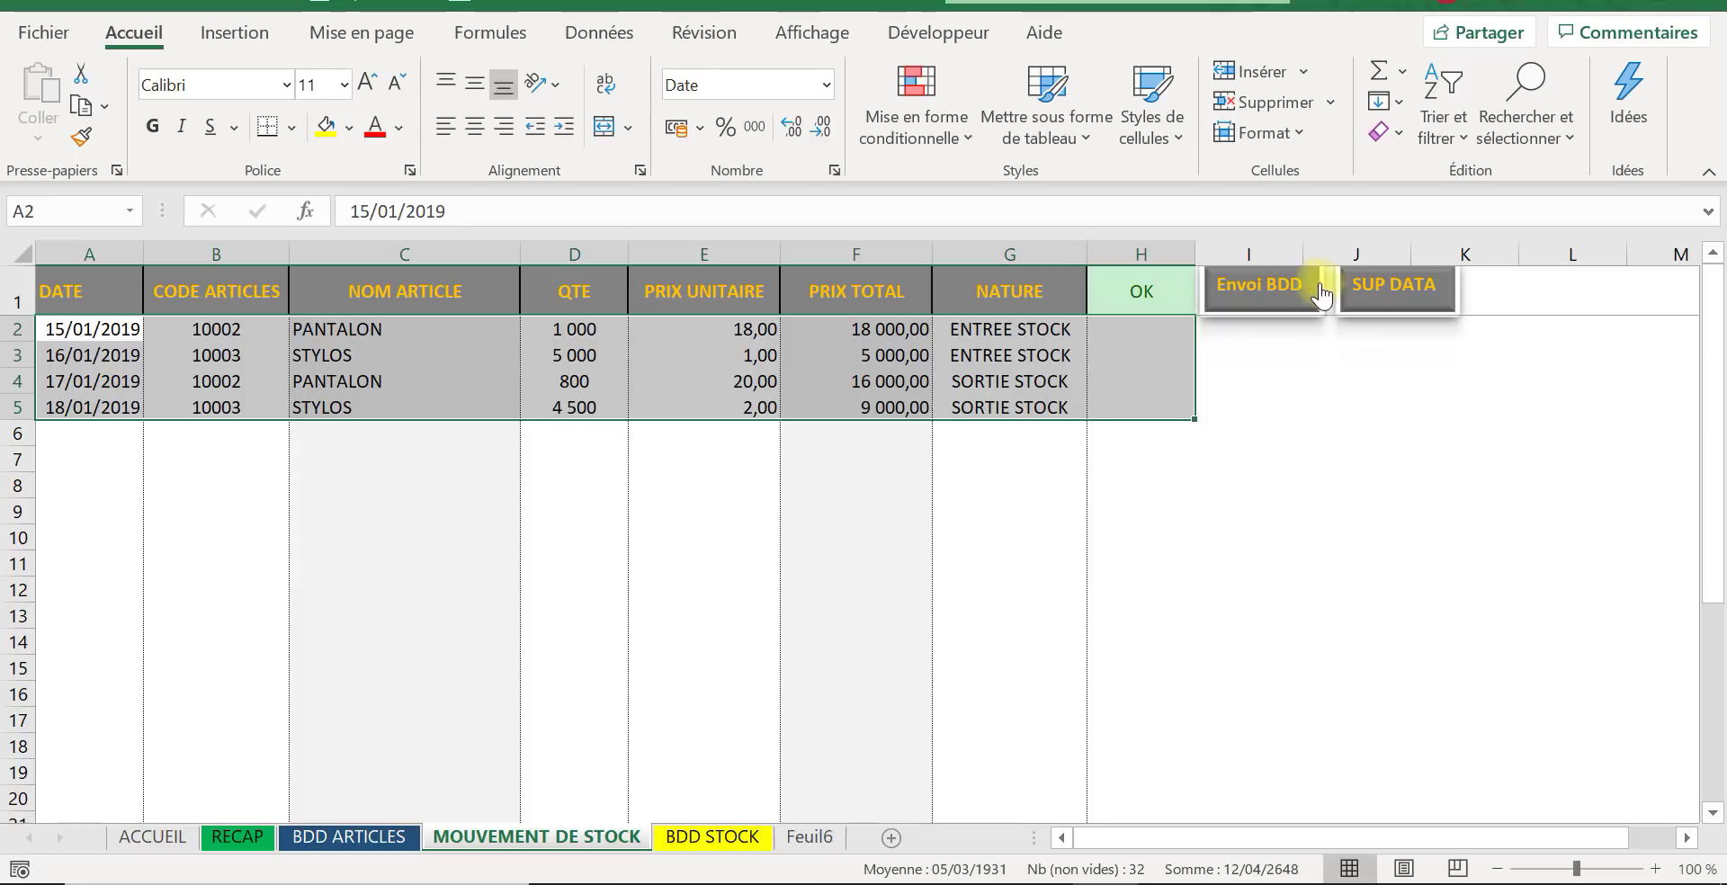
left_click(1415, 297)
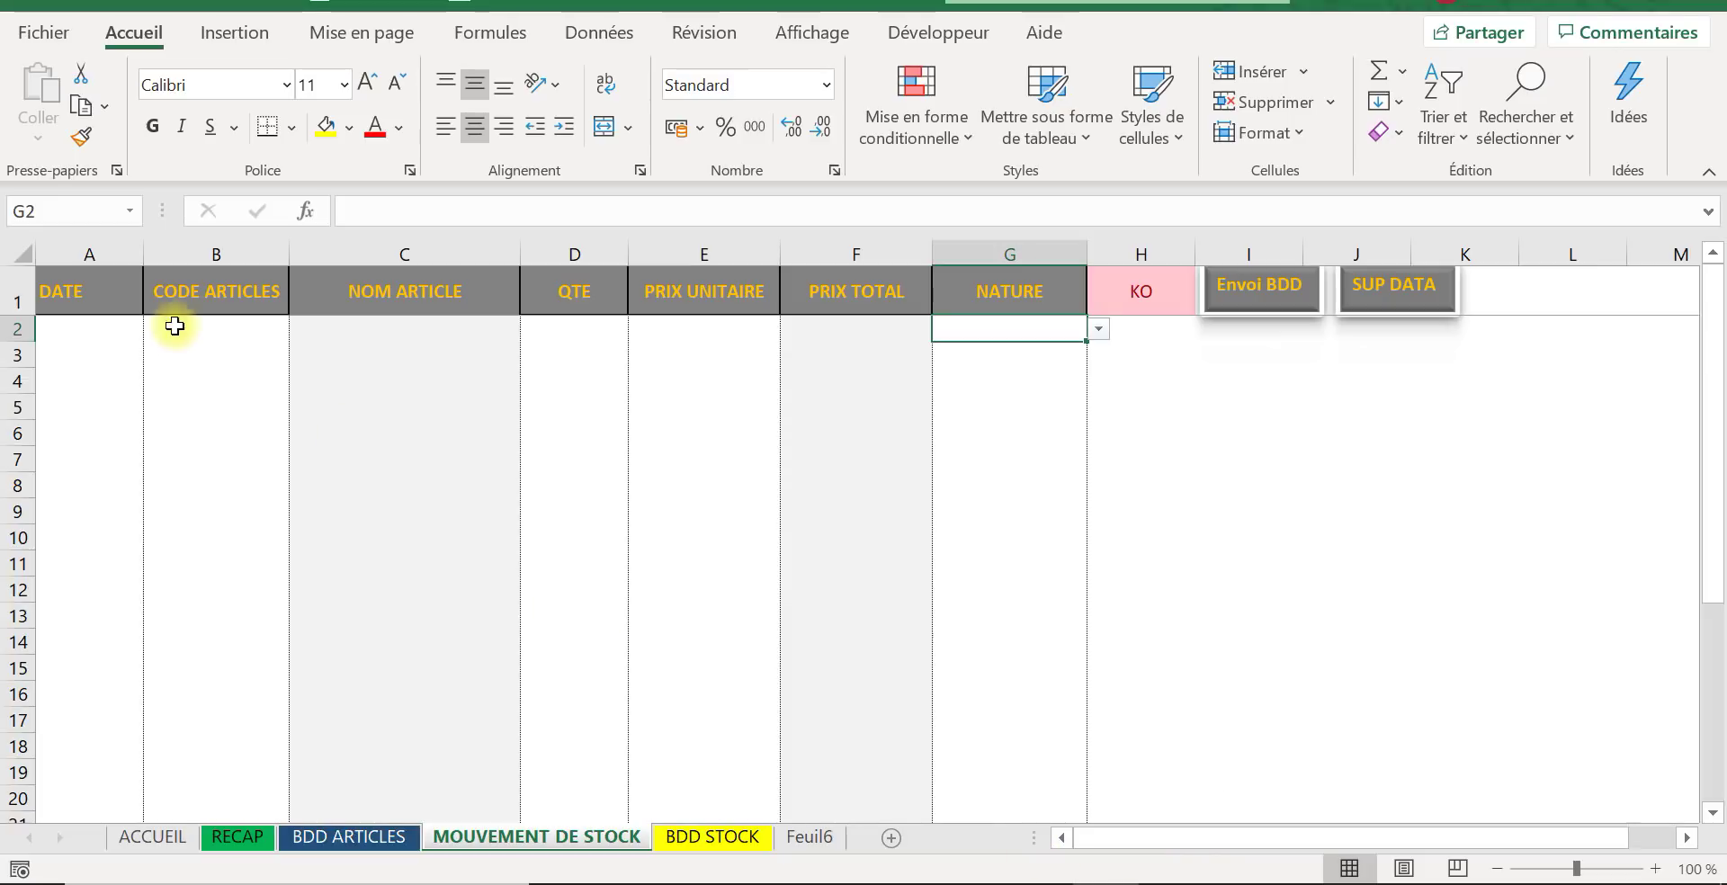
Step: Start a movement in row 2 with the date 01/02/2019 and article code 10004
left_click(101, 334)
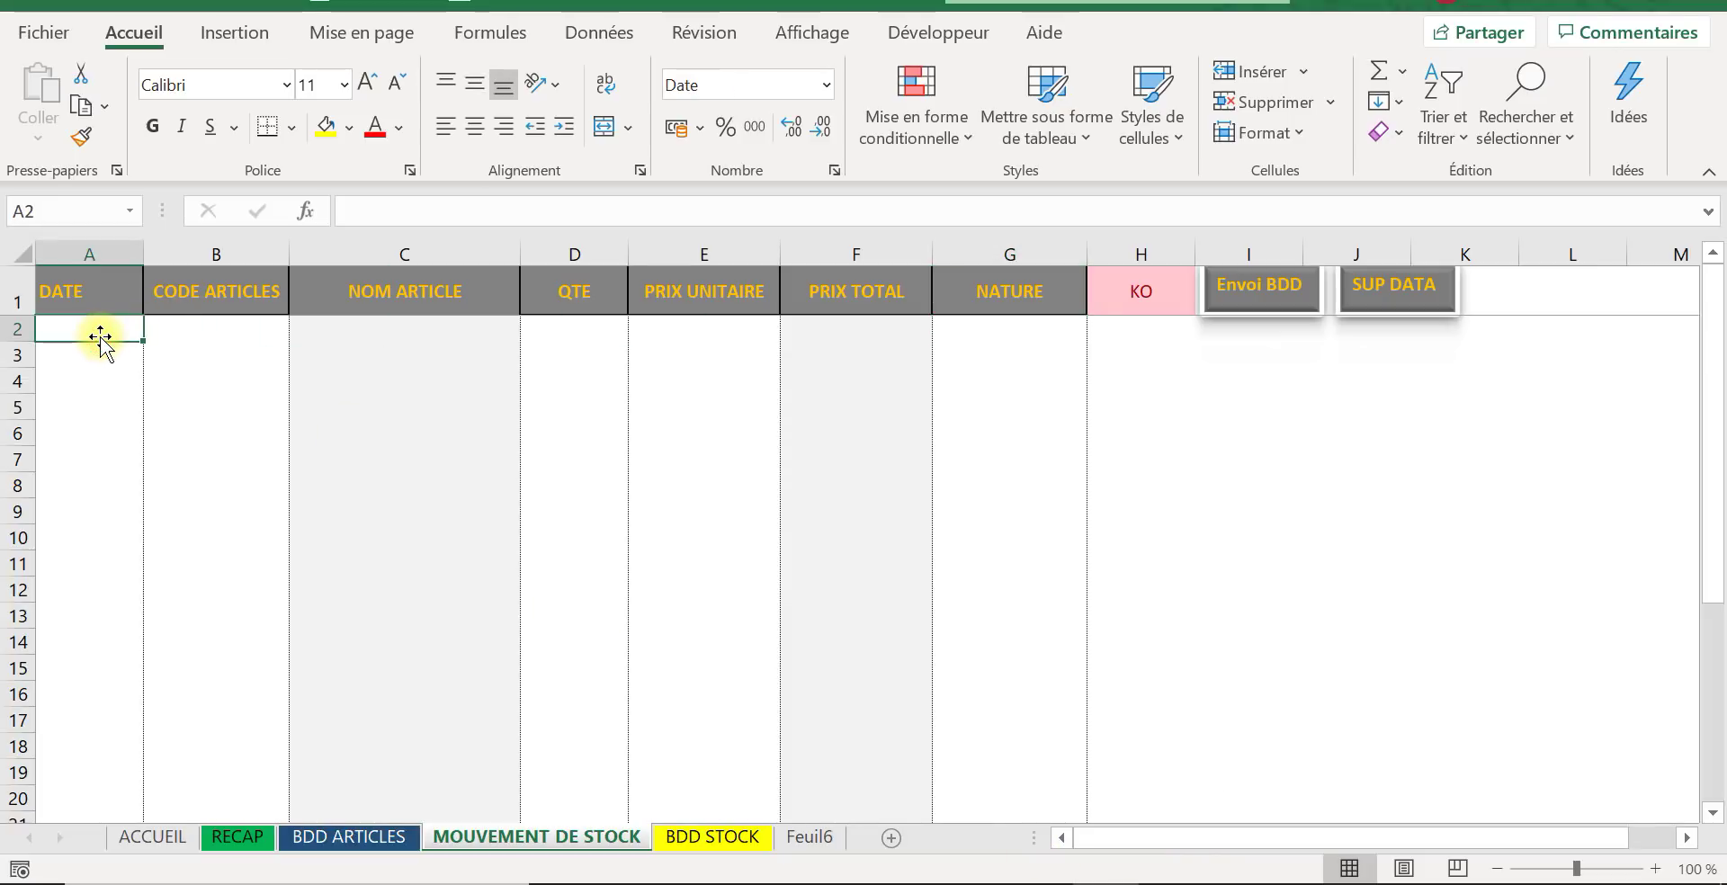
type("01/02")
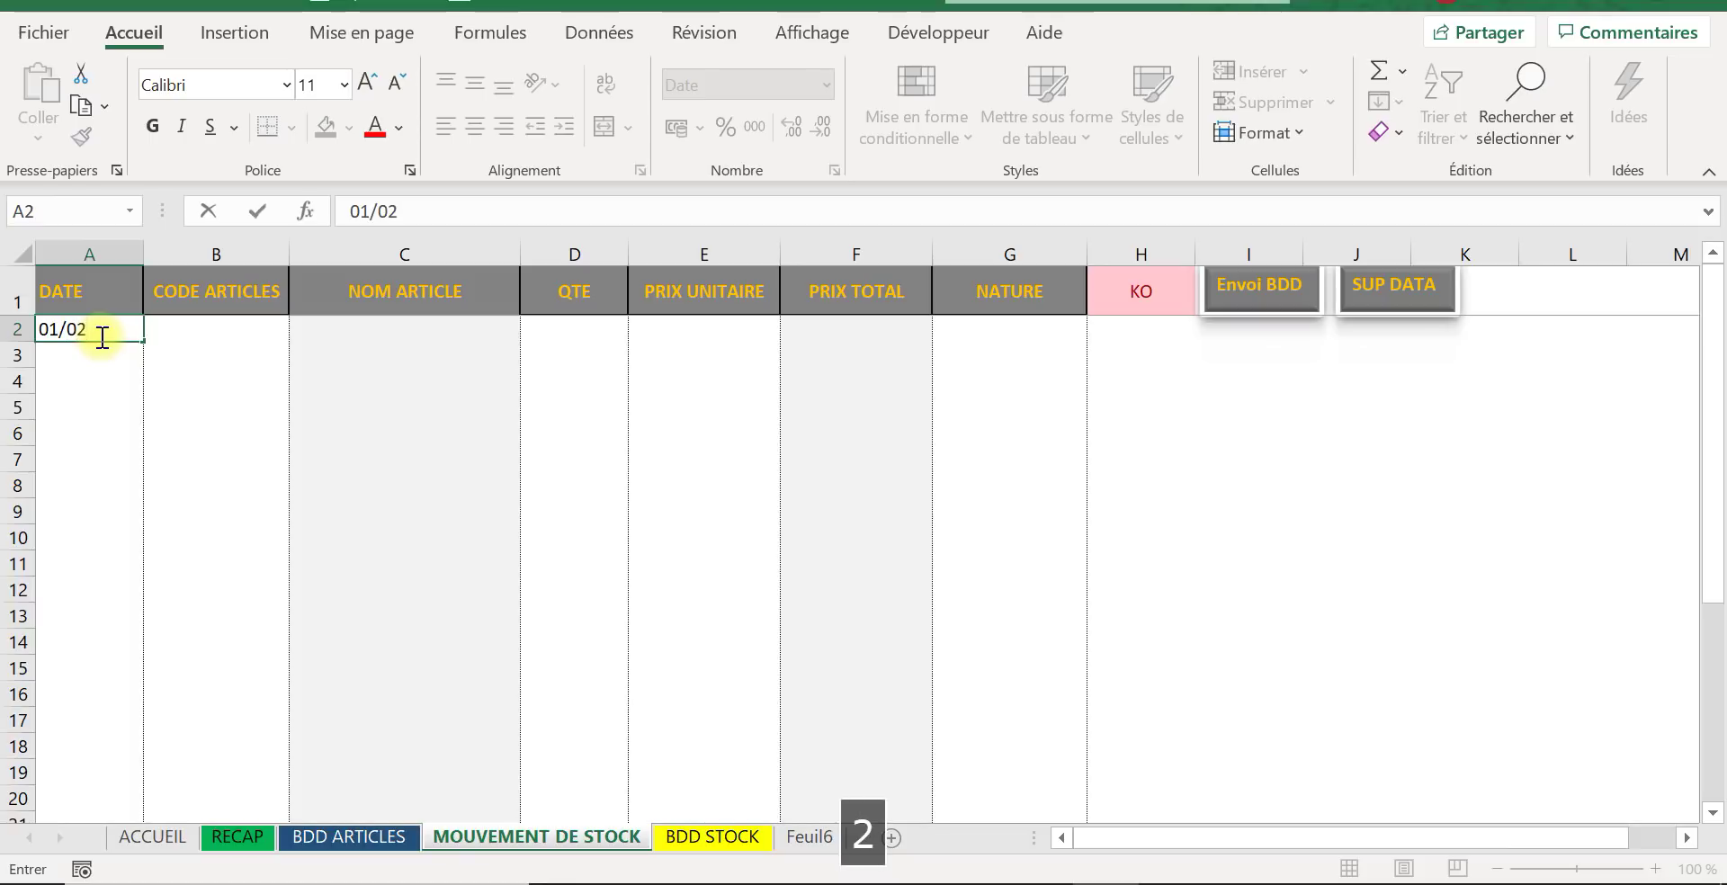
type("/2019")
key("Tab")
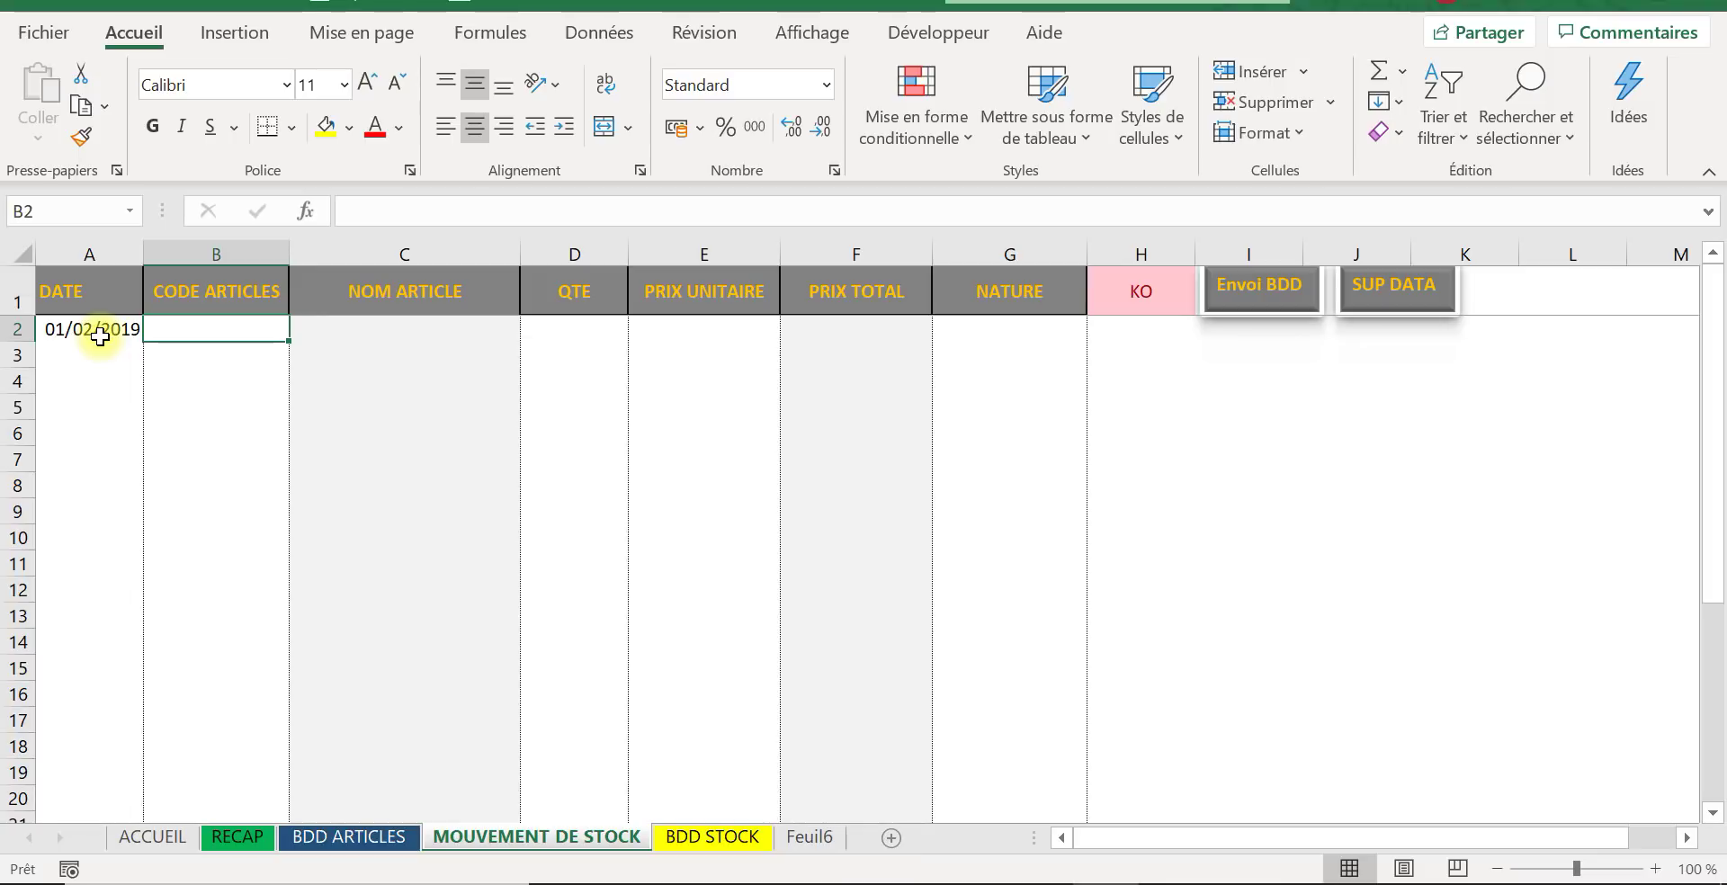
type("100")
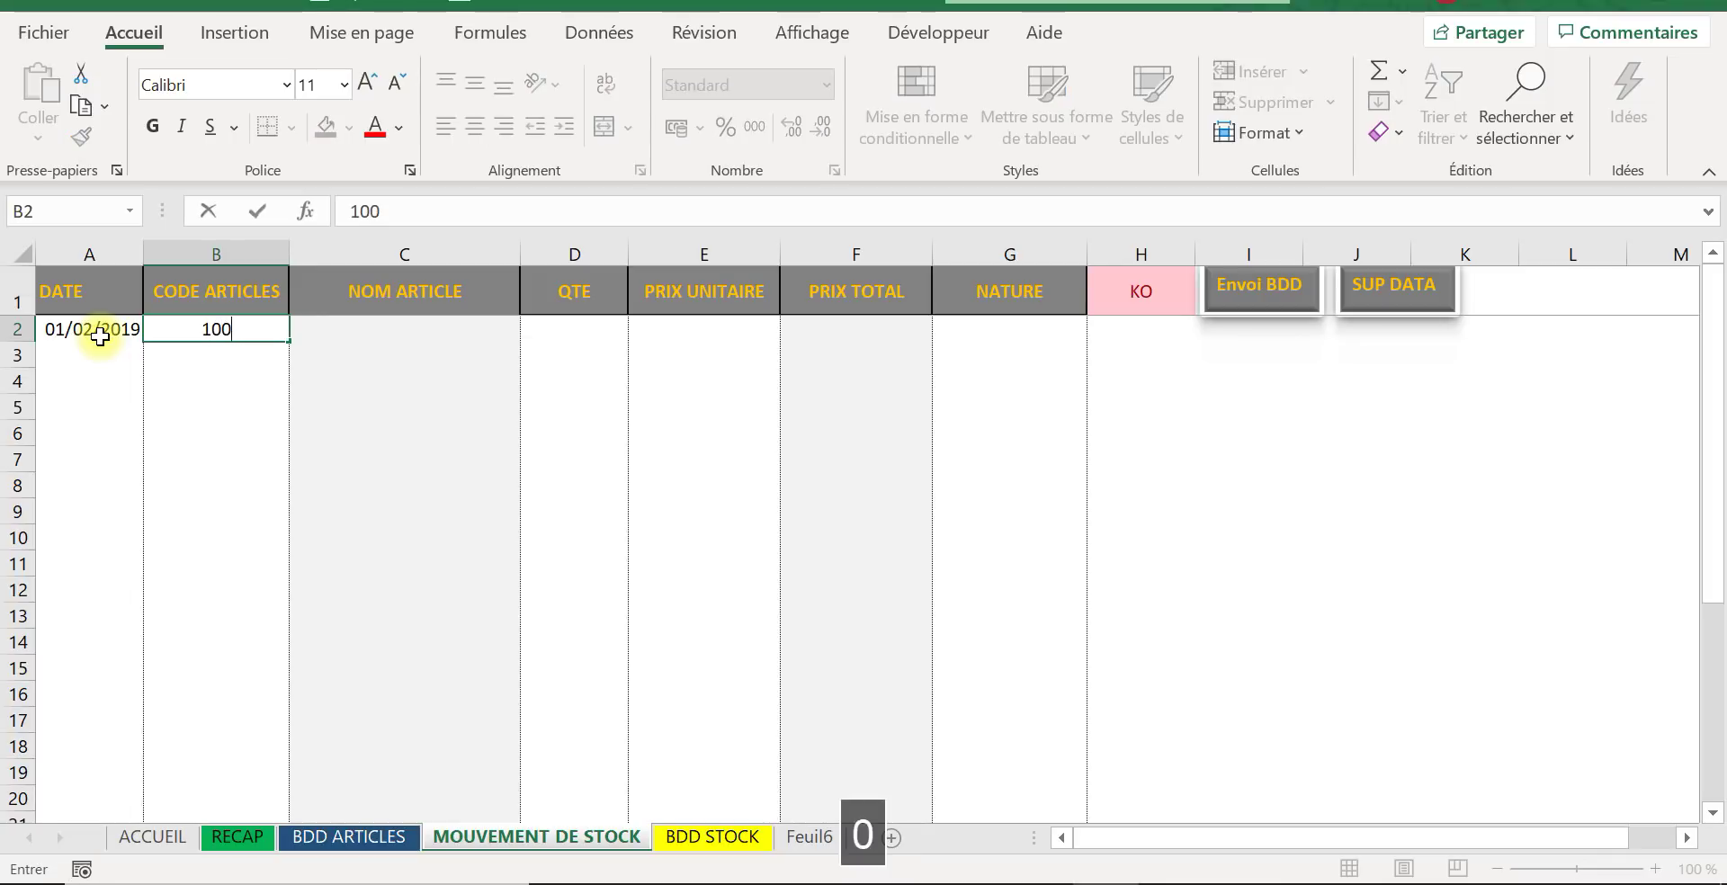
type("04")
key("Tab")
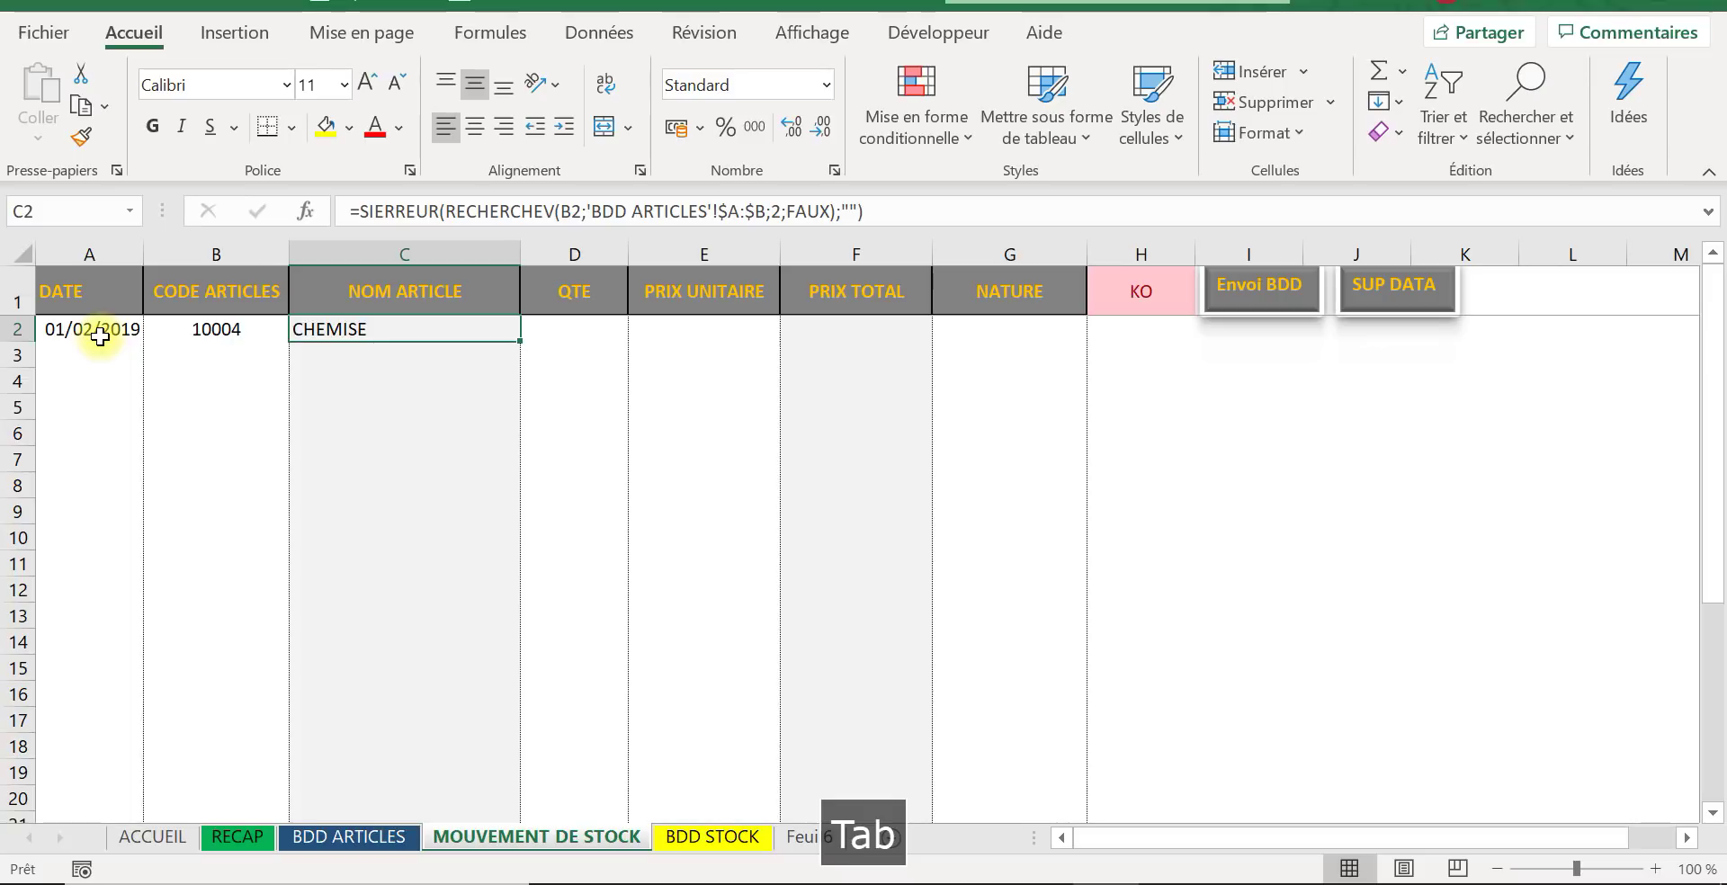
Step: Complete the row 2 CHEMISE movement with quantity 50, unit price 100 and nature ENTREE STOCK
key("Tab")
type("5")
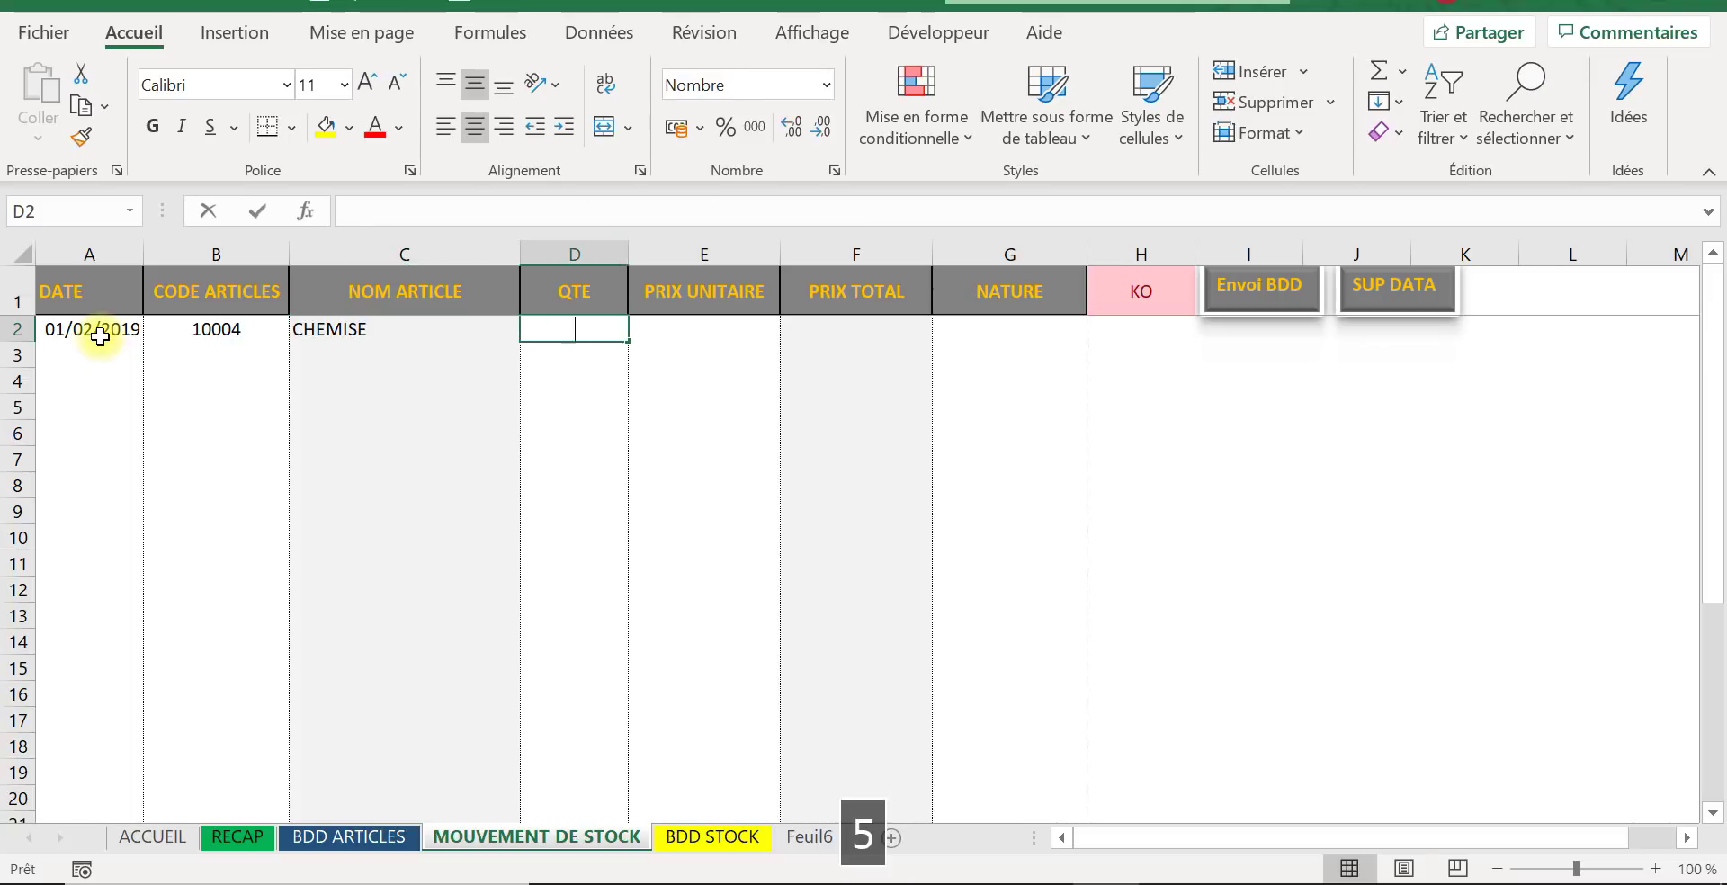
type("0")
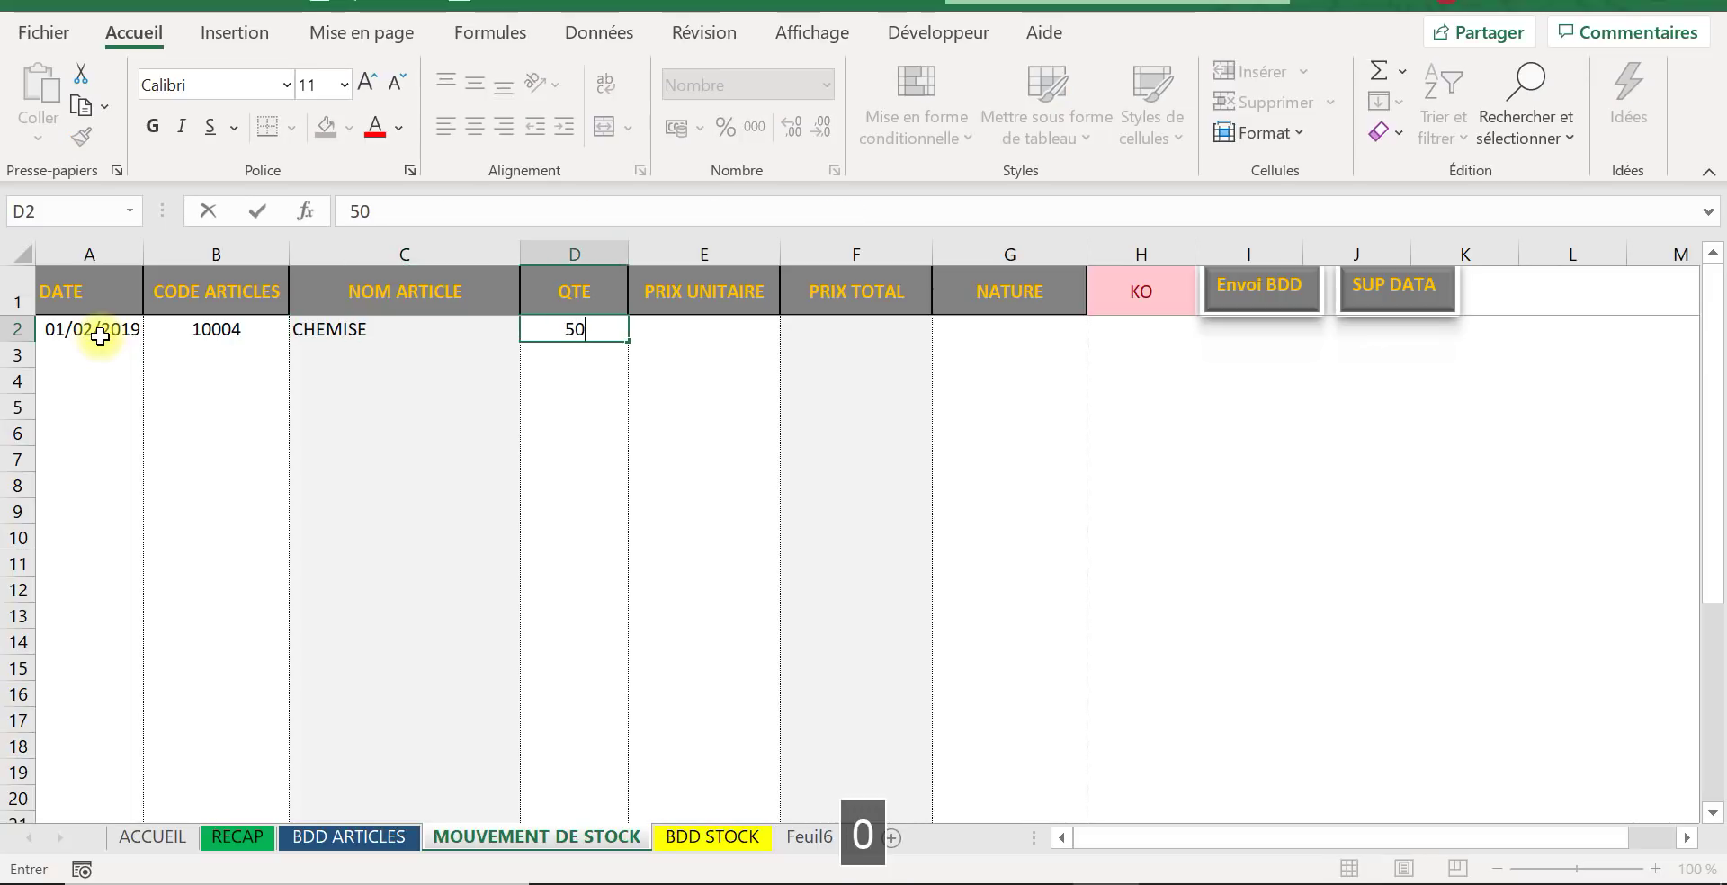
key("Tab")
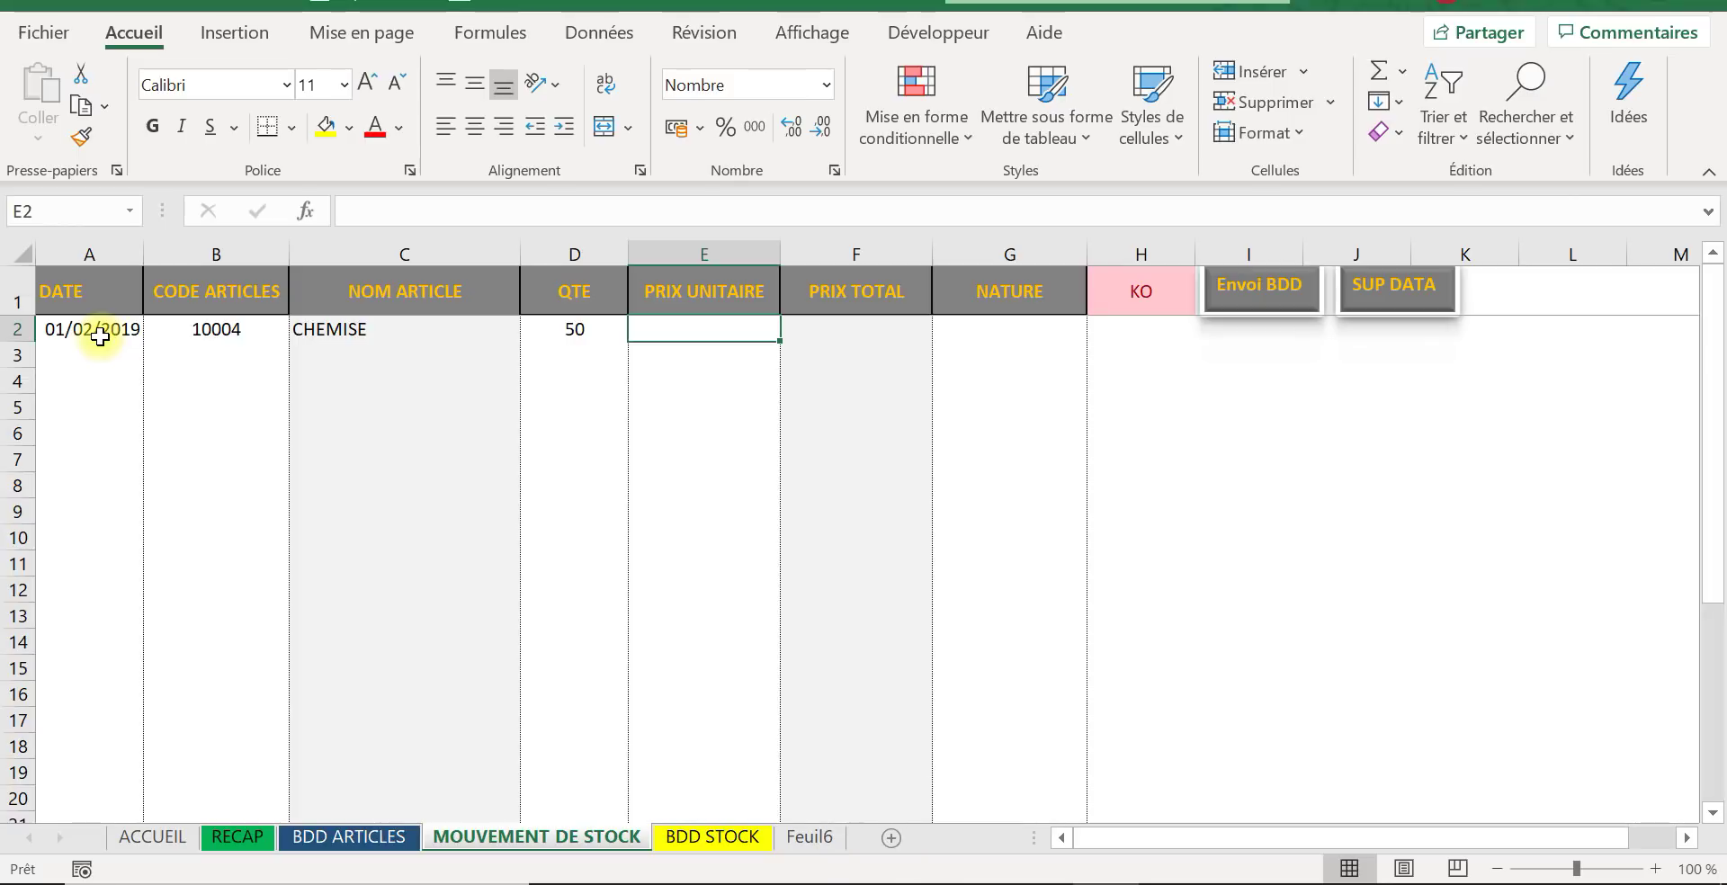
type("100")
key("Tab")
key("Tab")
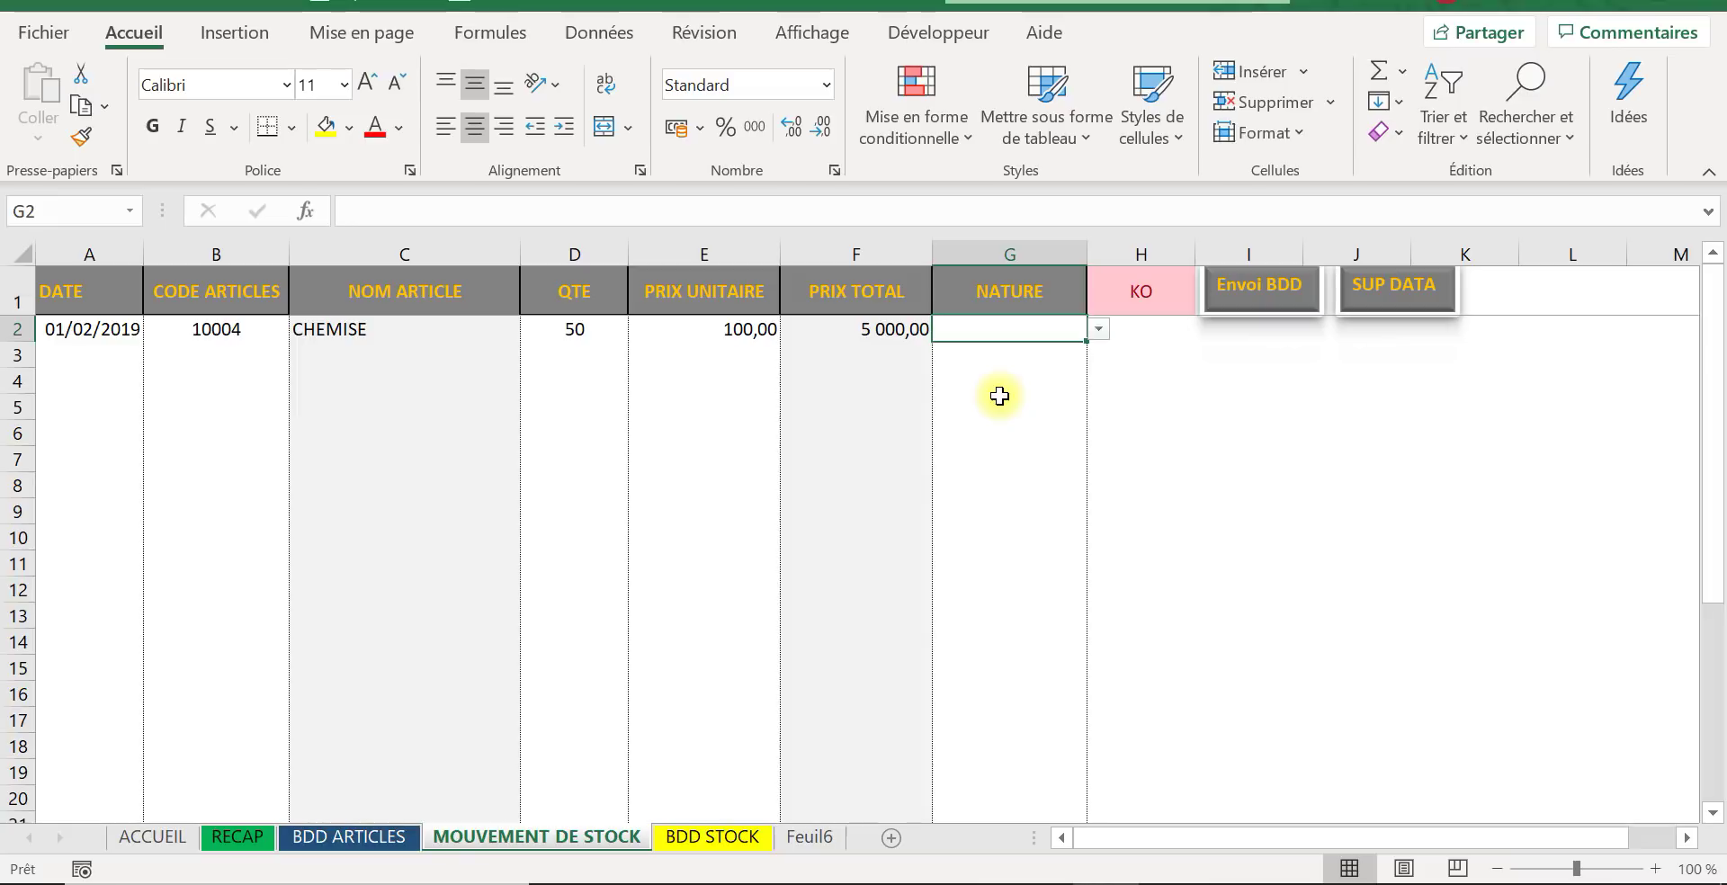
left_click(1099, 329)
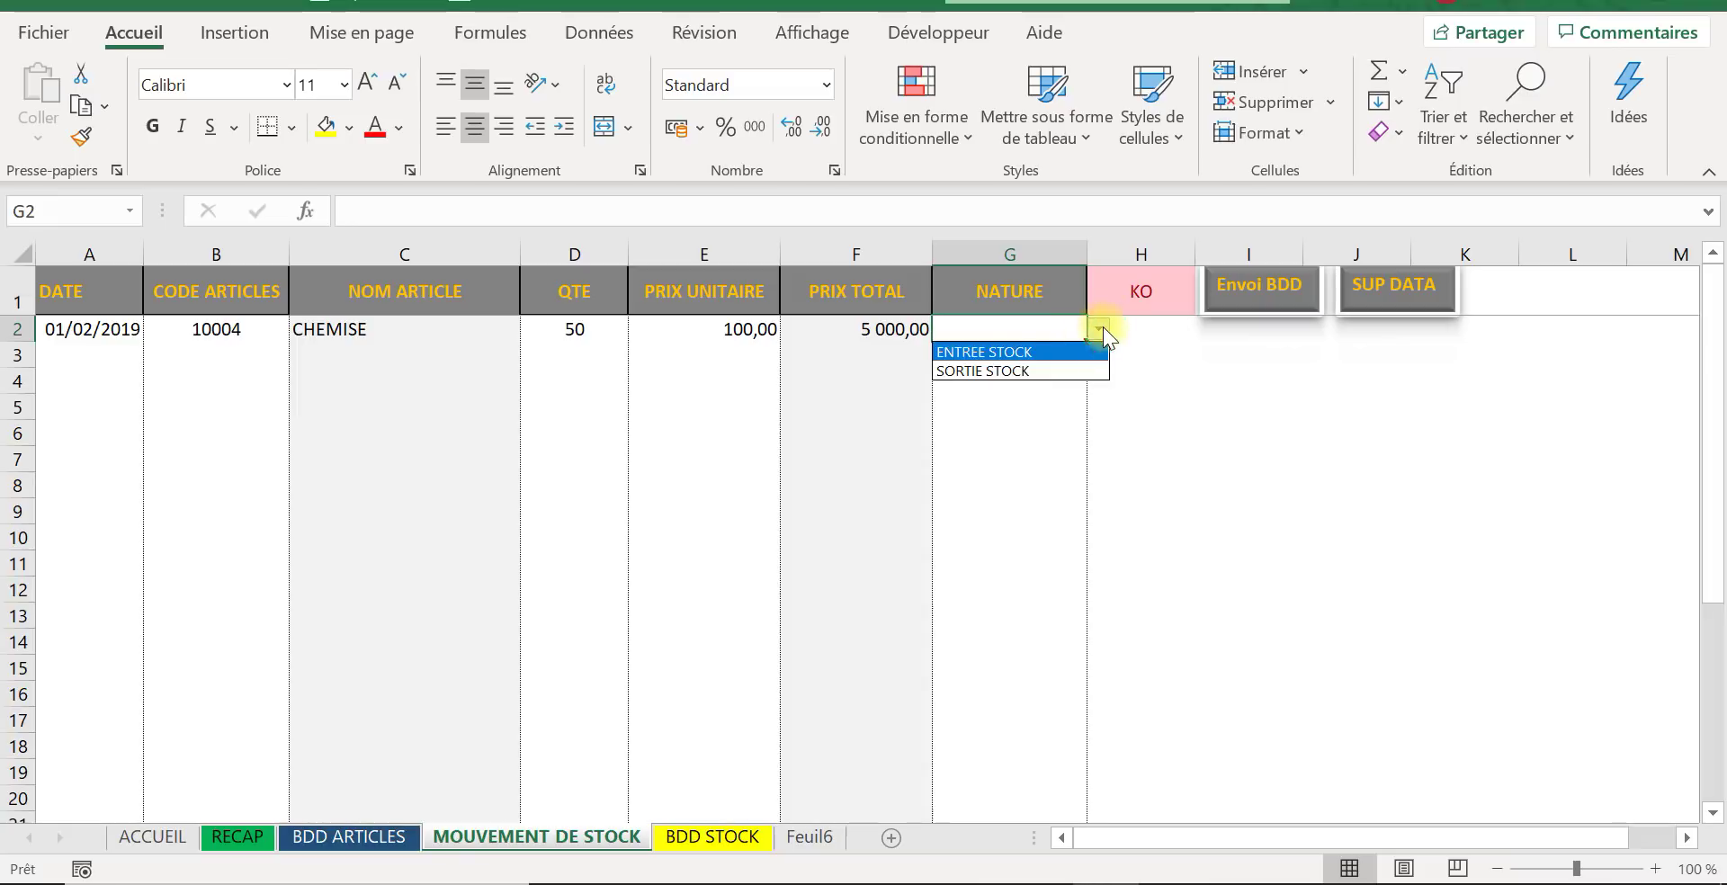
left_click(1043, 354)
Step: Extend the date series from row 2 down to 03/02/2019 in row 4 and enter article code 10004 in rows 3 and 4
left_click(101, 338)
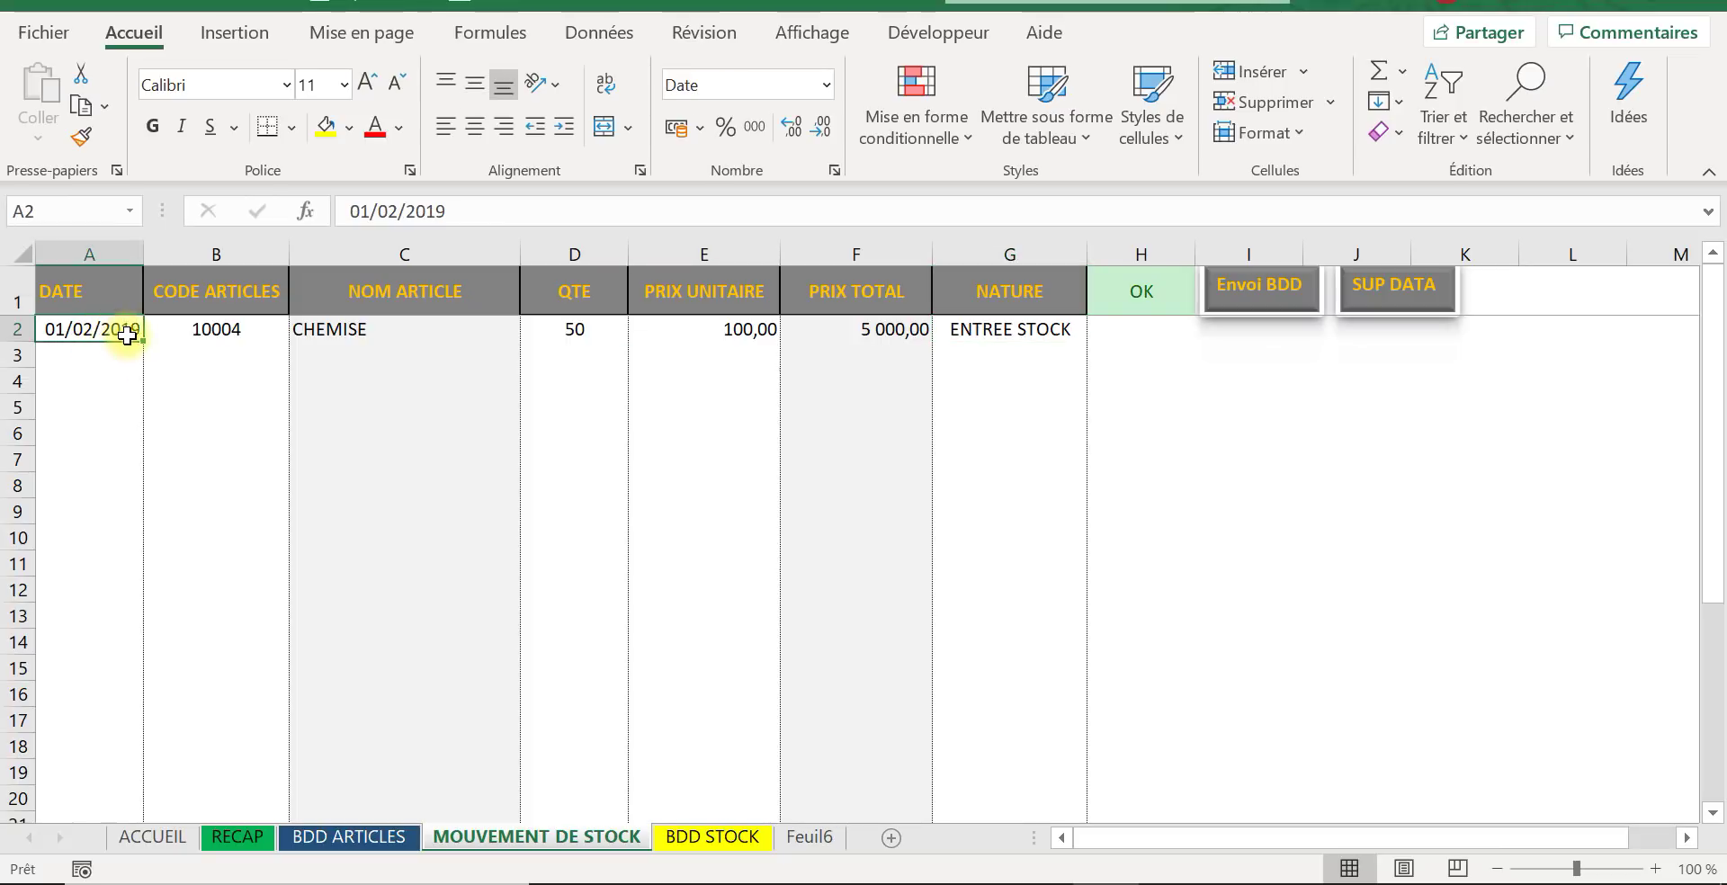
left_click_drag(142, 341, 128, 377)
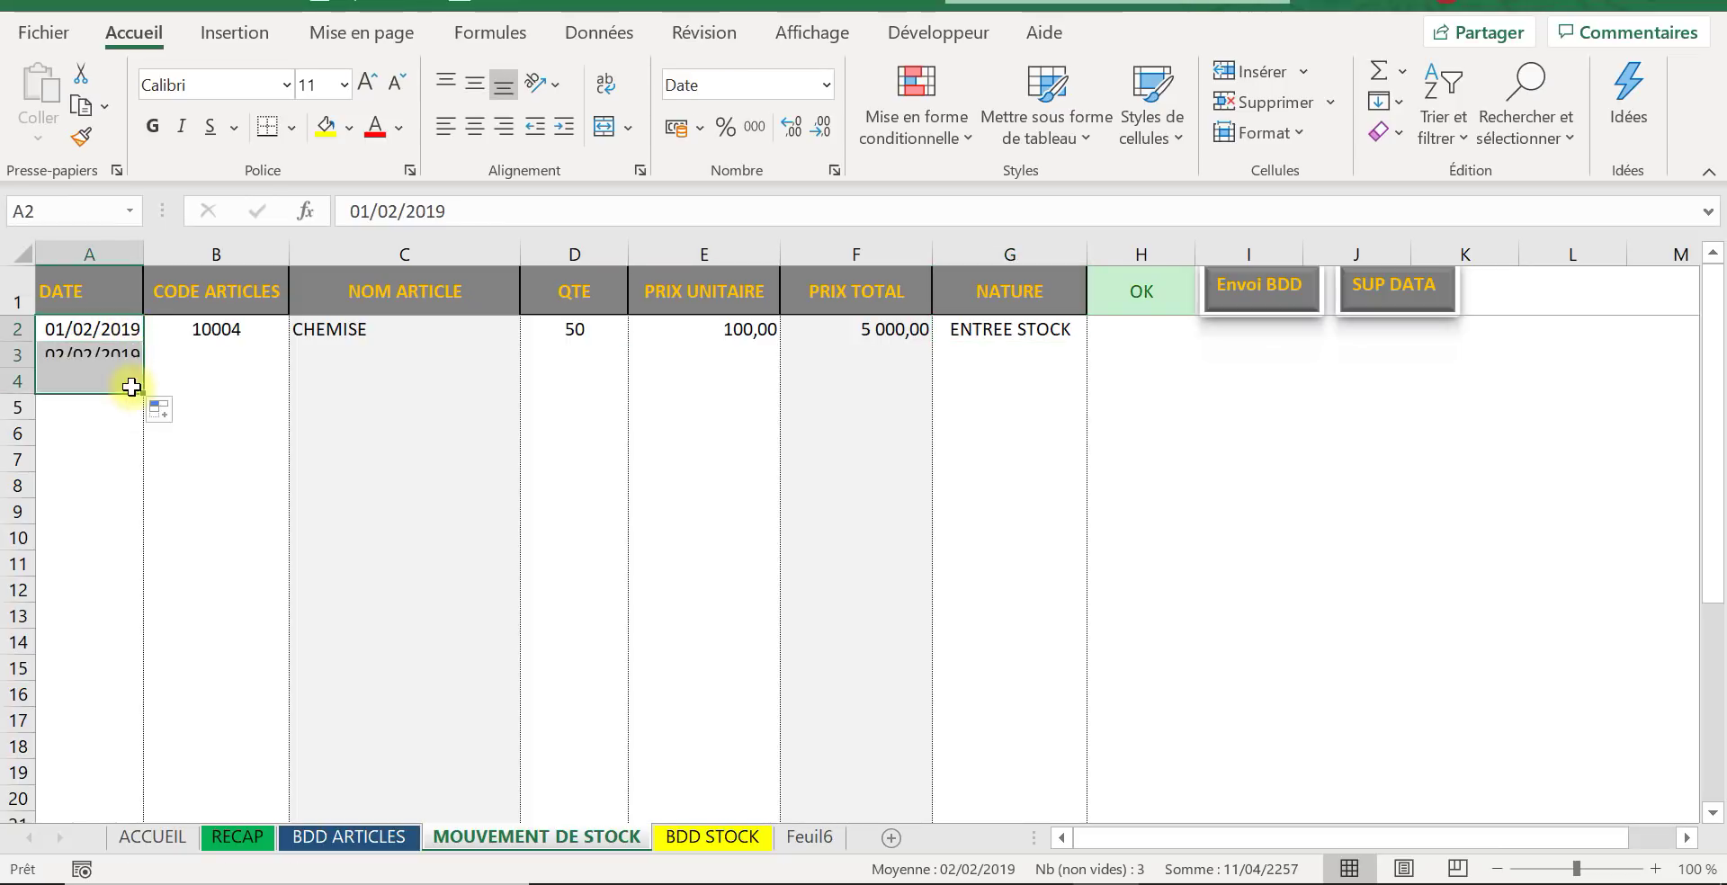
left_click(211, 330)
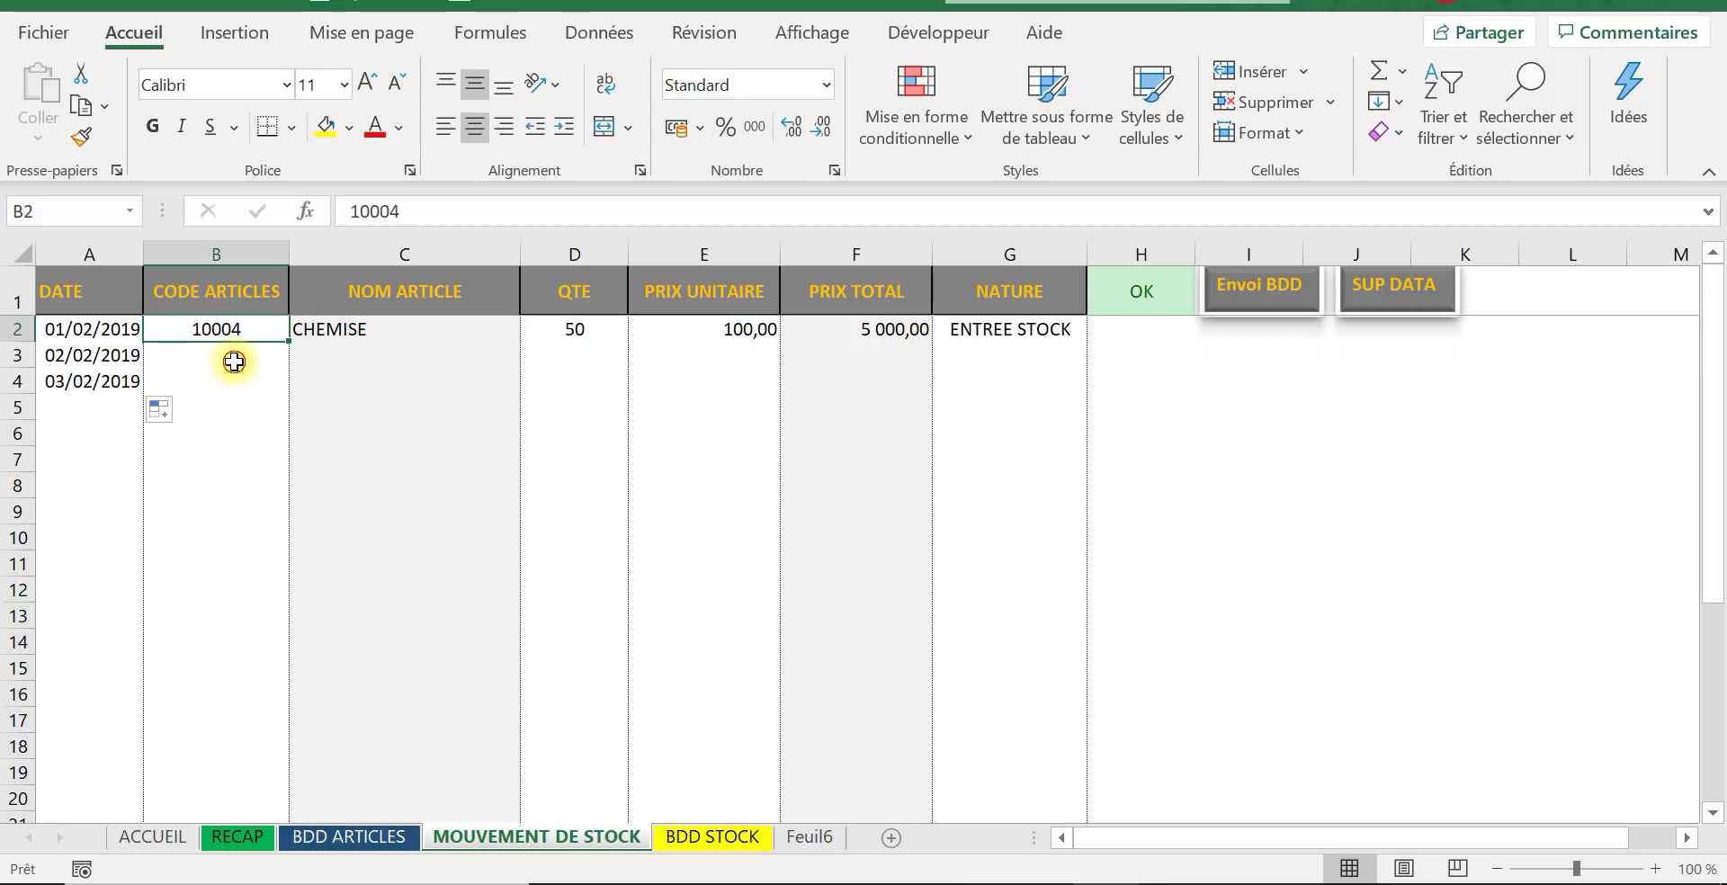
left_click(231, 358)
type("100")
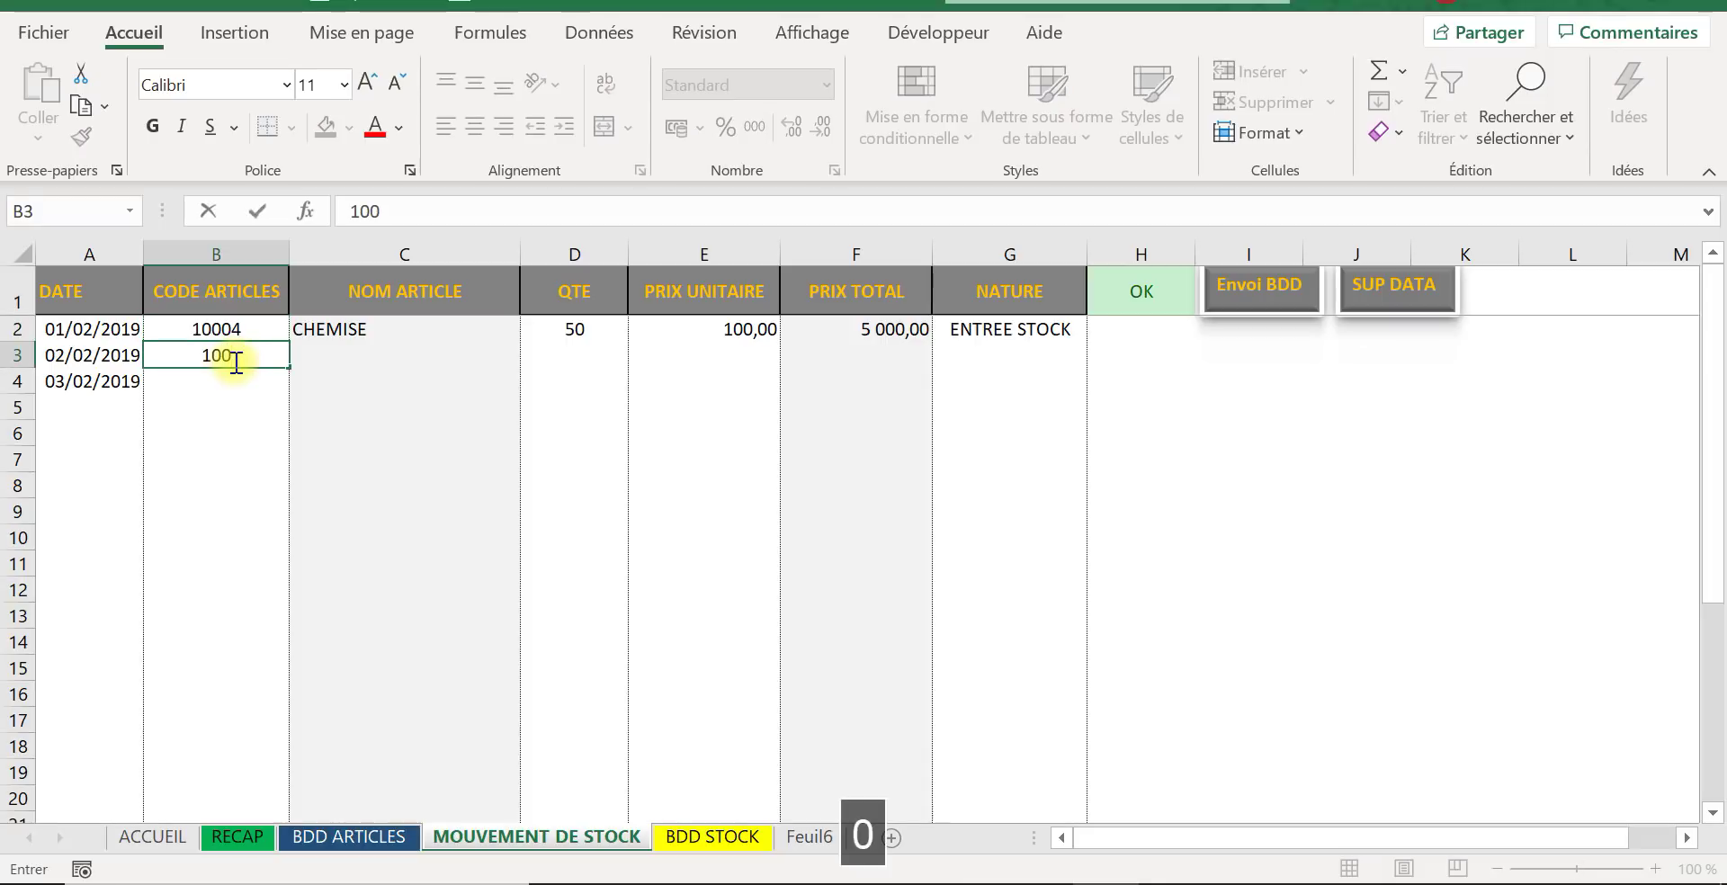
type("4")
key("BackSpace")
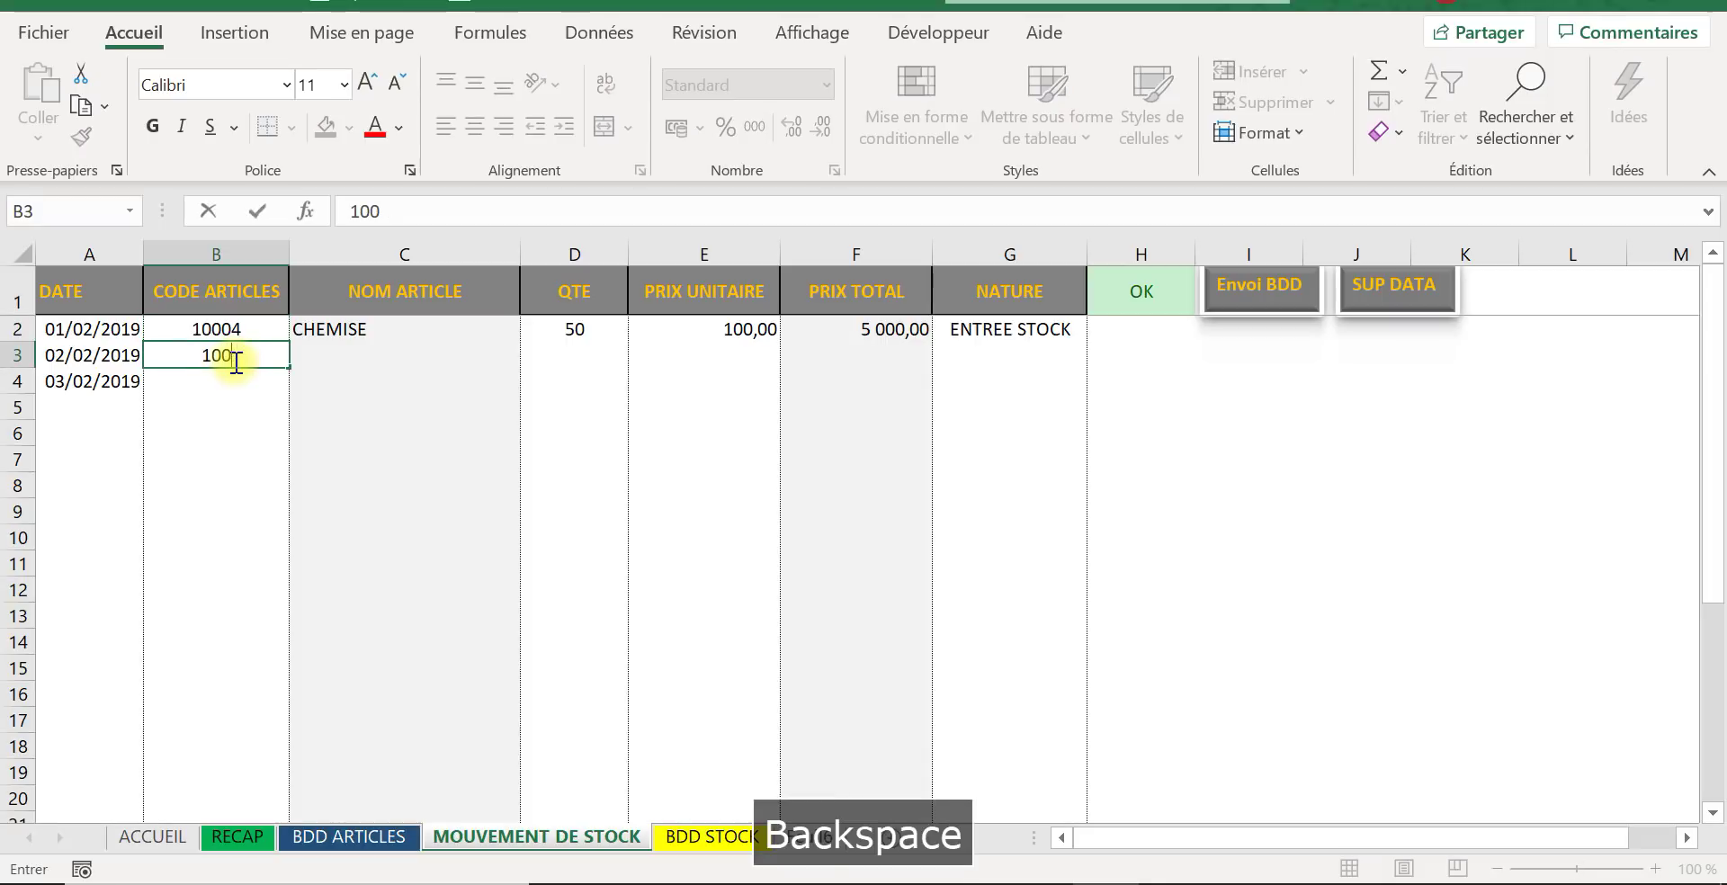
type("04")
key("Return")
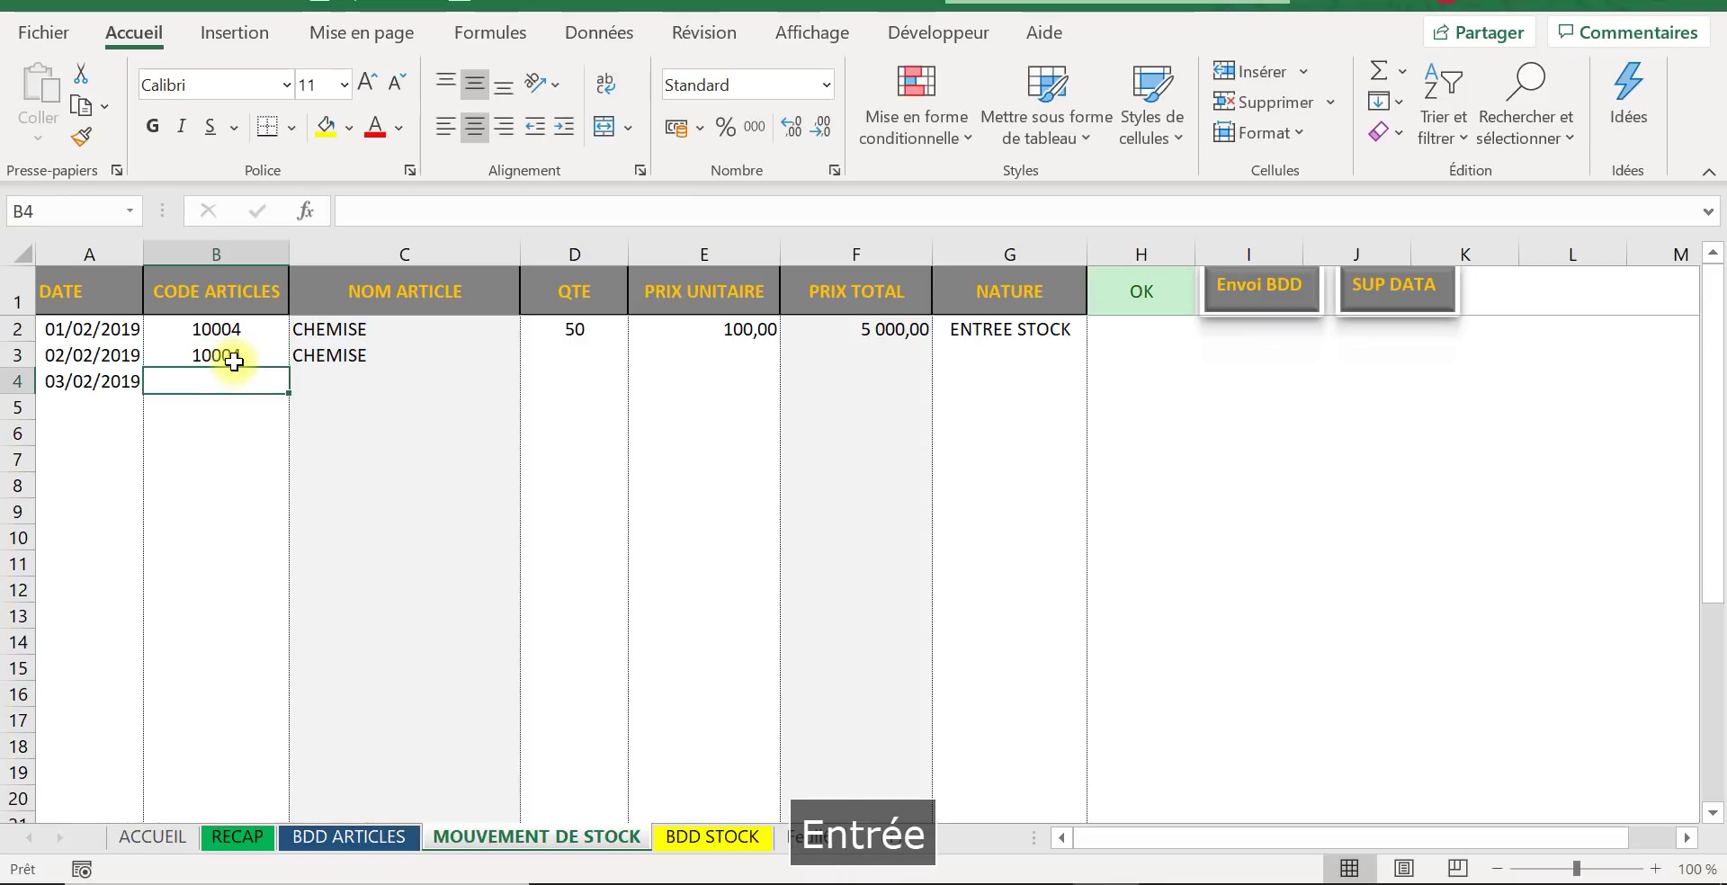
left_click_drag(232, 331, 289, 396)
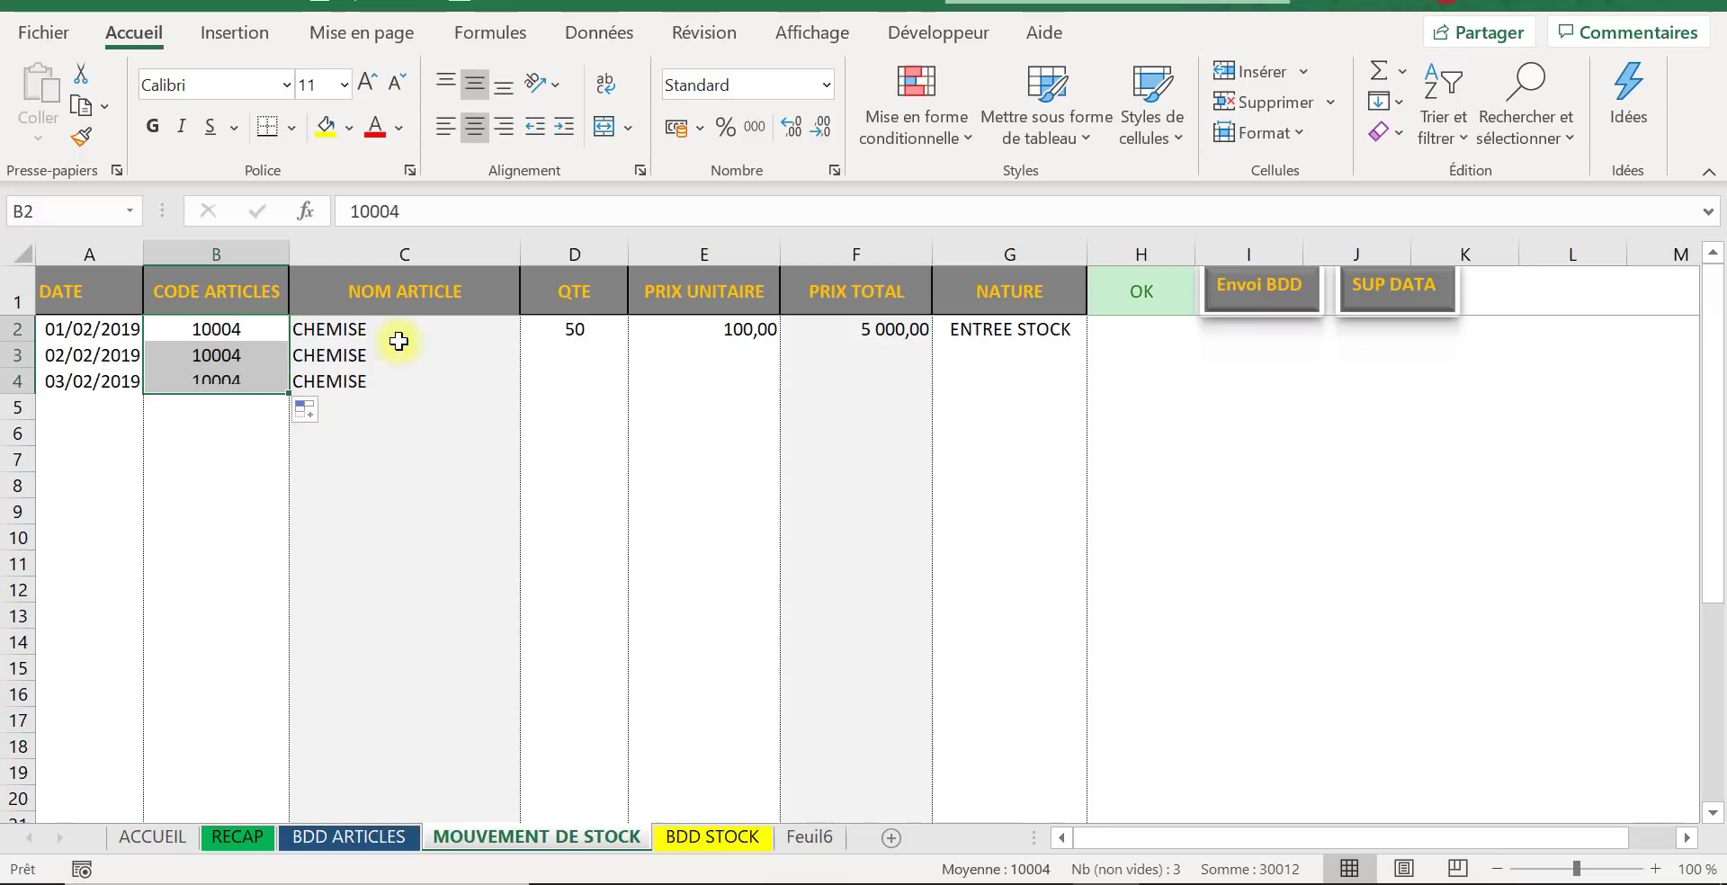
Step: Complete the row 3 CHEMISE movement with quantity 45, unit price 120 and nature SORTIE STOCK
left_click(576, 355)
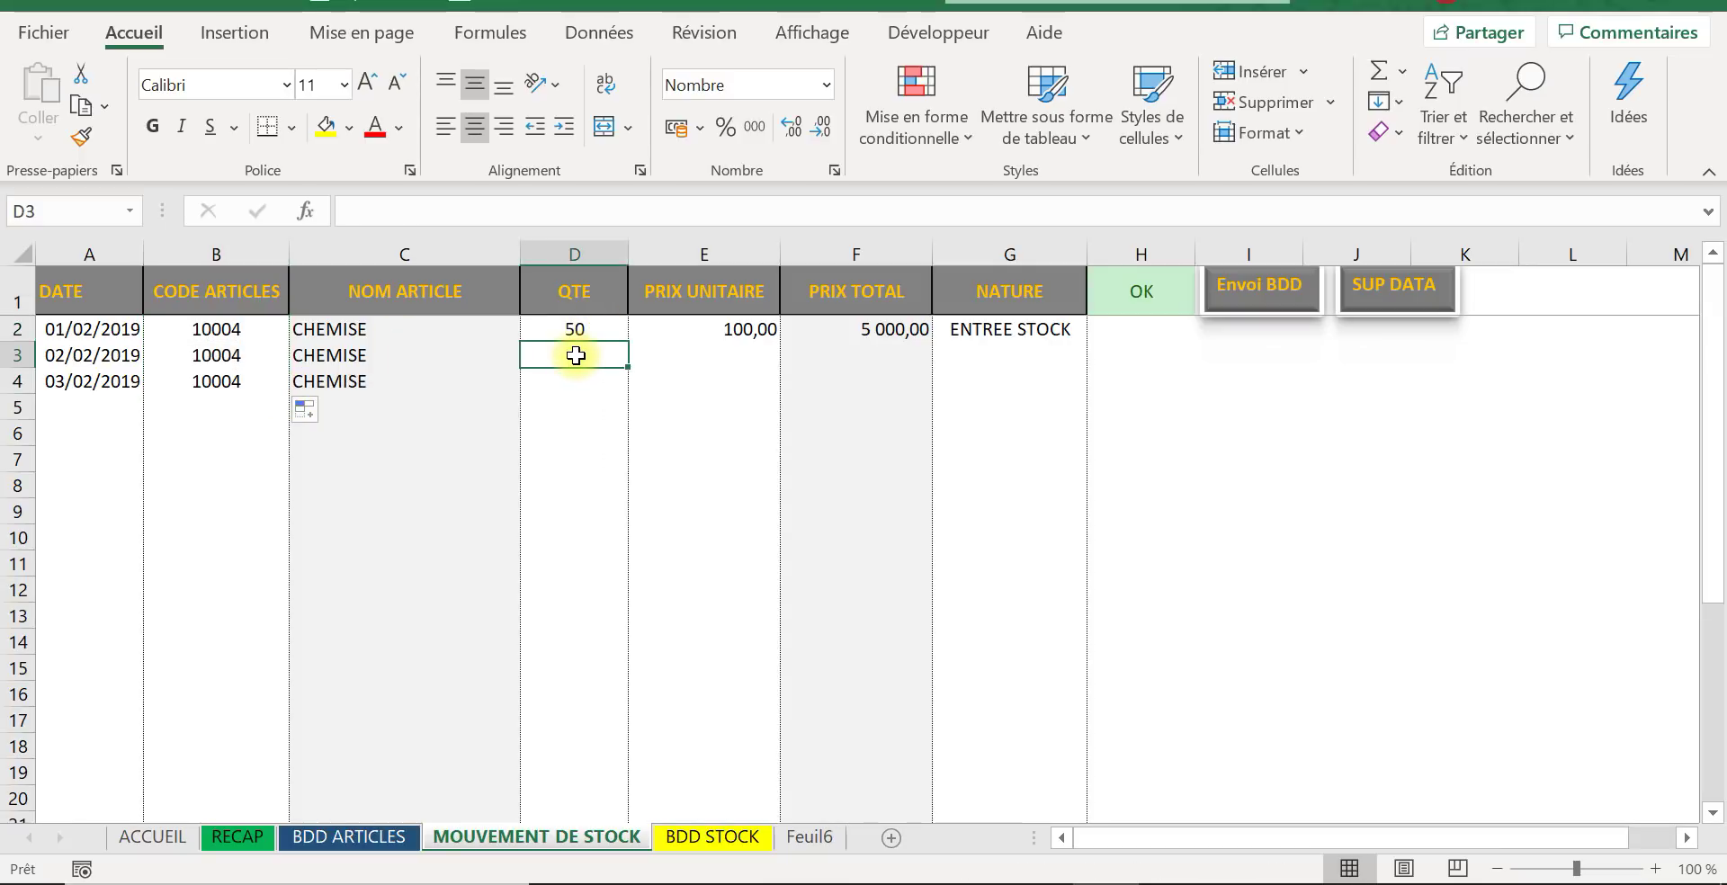
type("45")
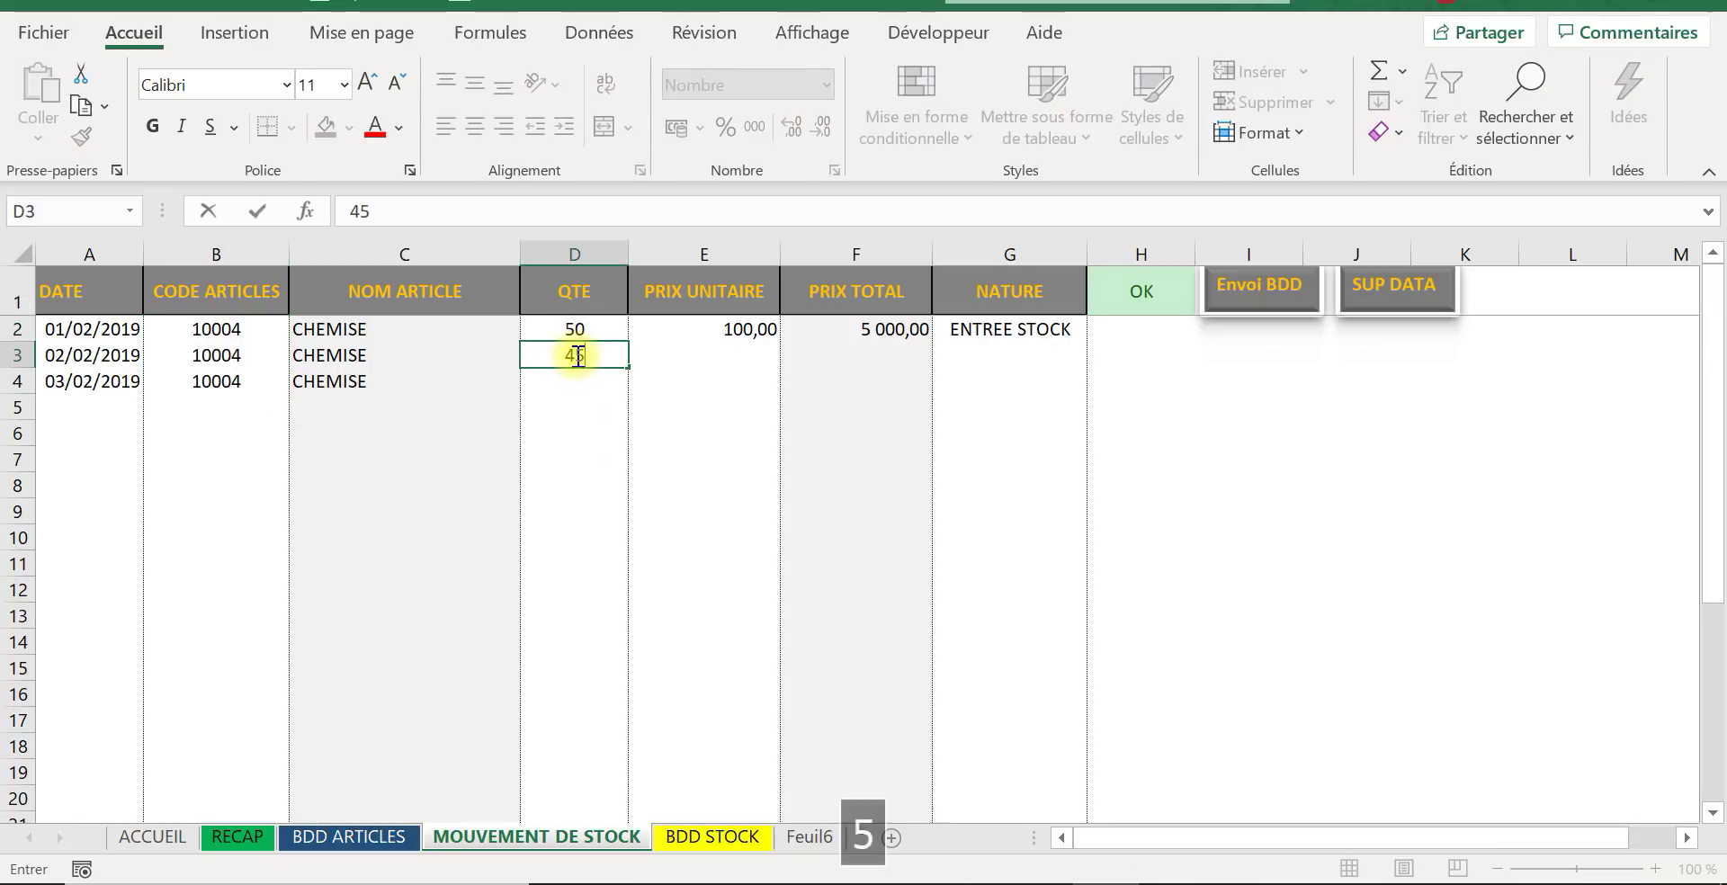
key("Tab")
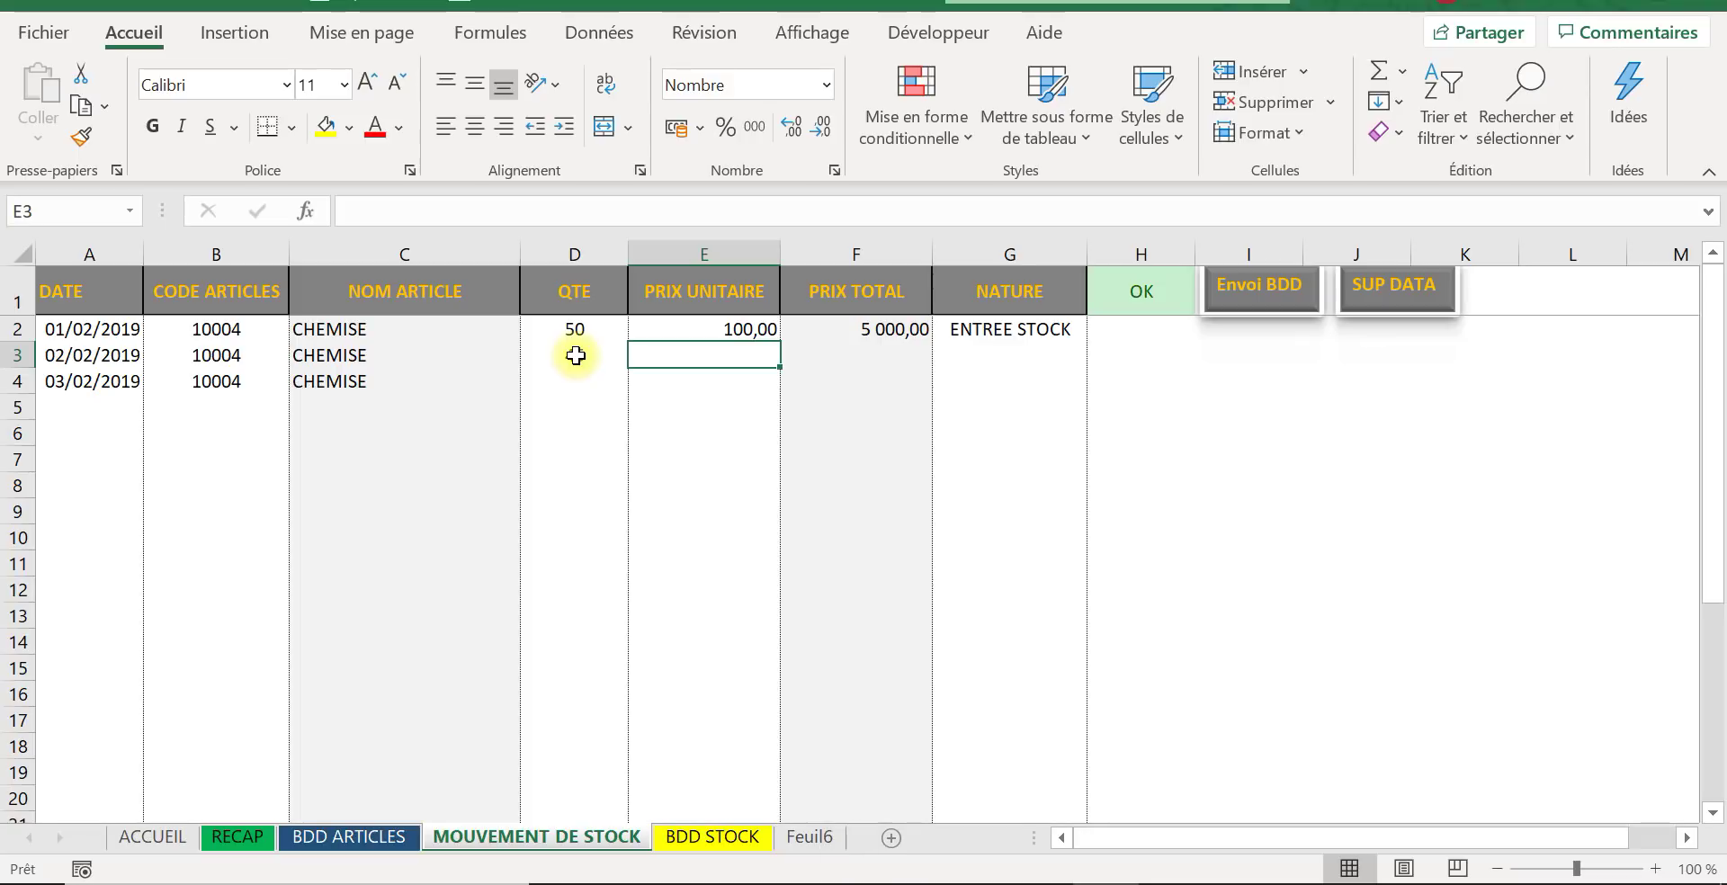
type("120")
key("Tab")
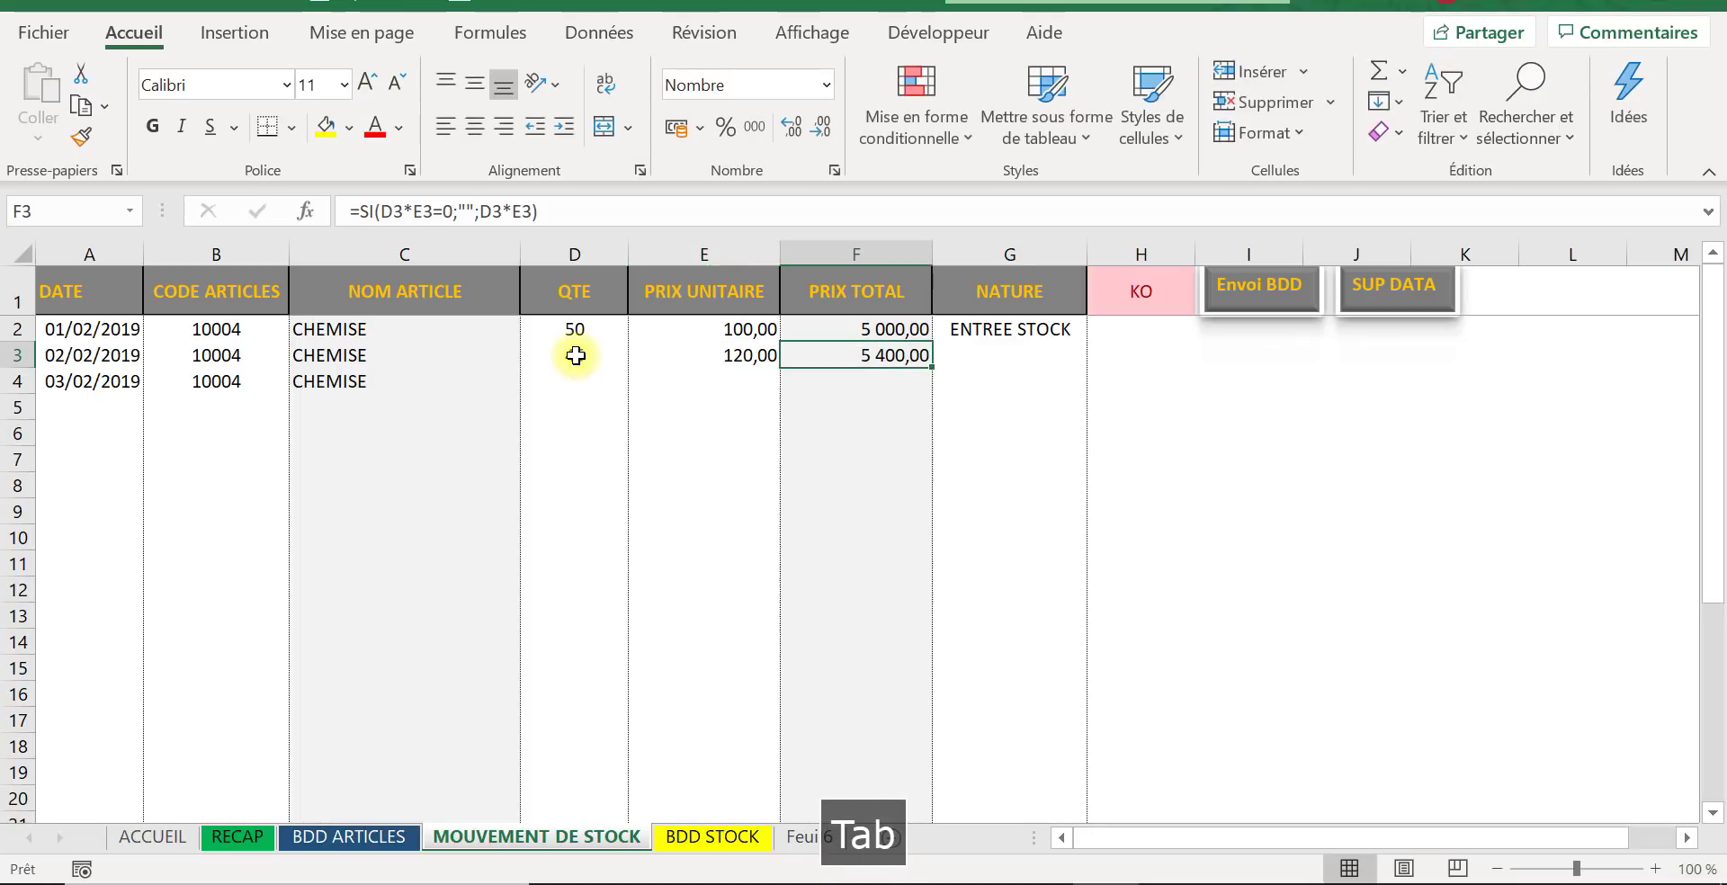
key("Tab")
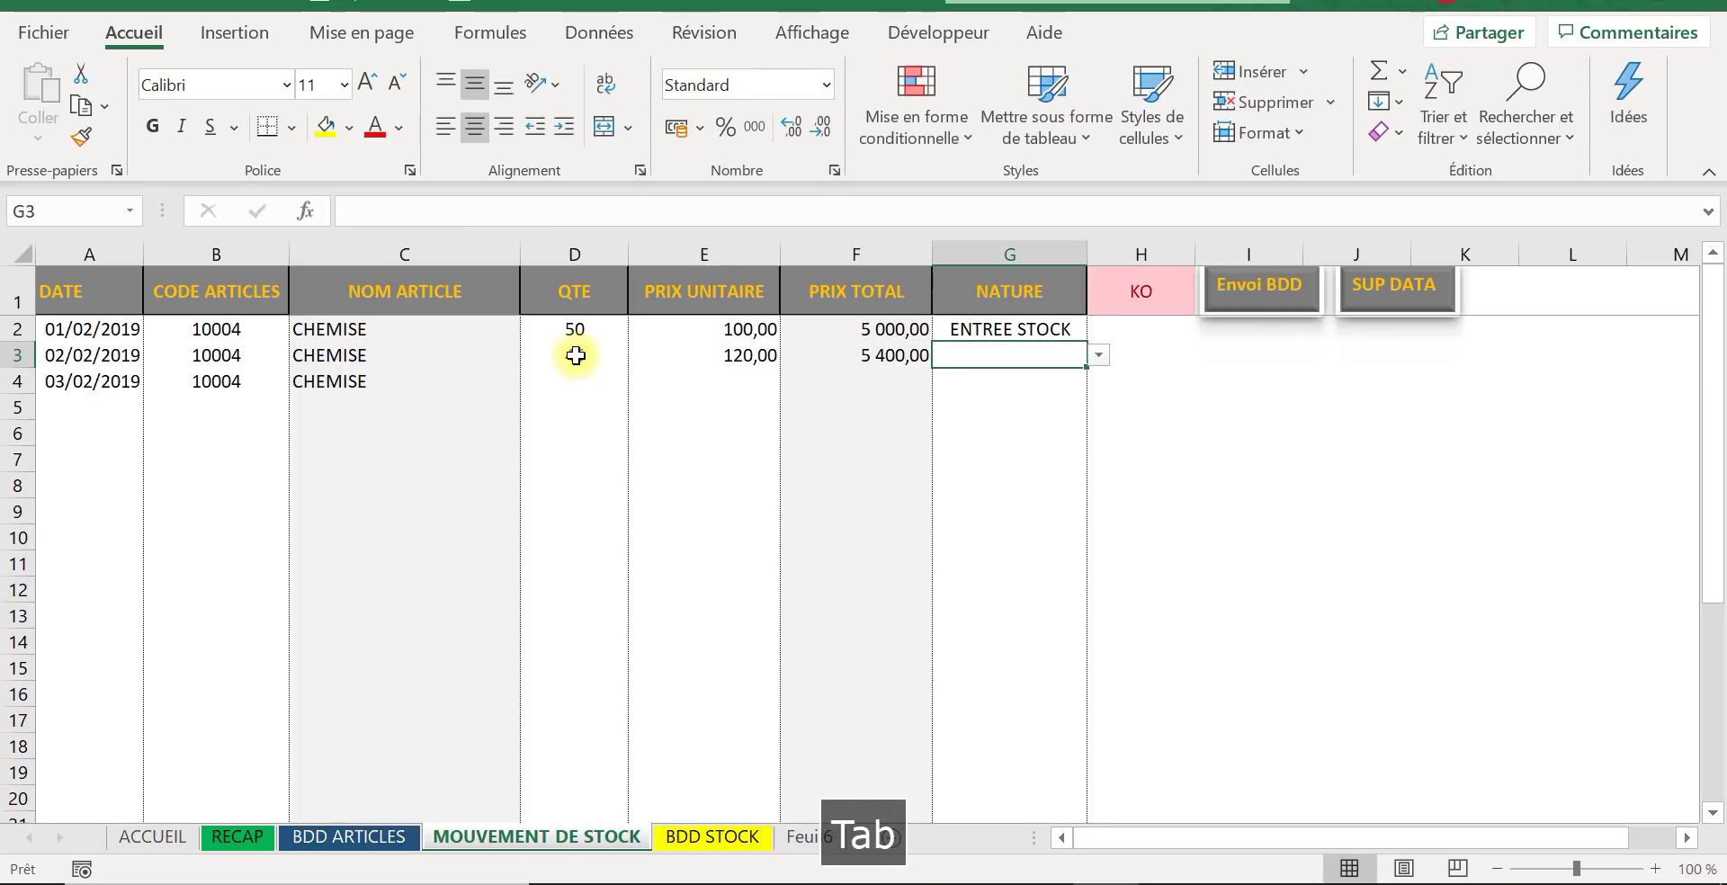
left_click(1091, 354)
left_click(1053, 397)
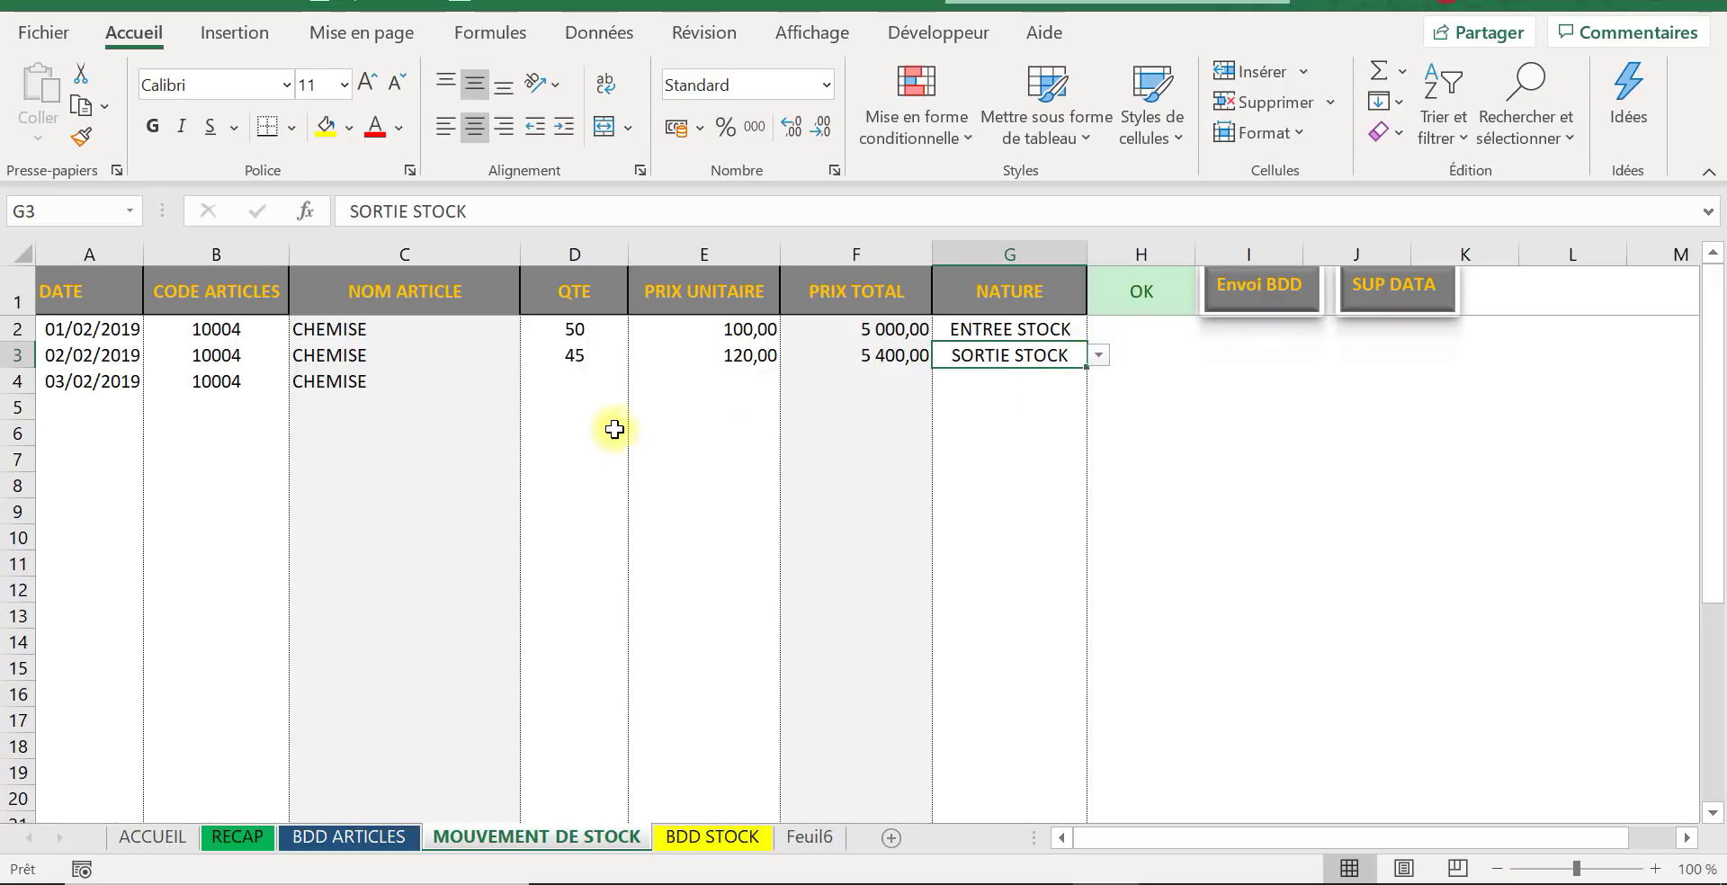
Step: Complete the row 4 CHEMISE movement with quantity 100, unit price 110 and nature ENTREE STOCK
left_click(574, 378)
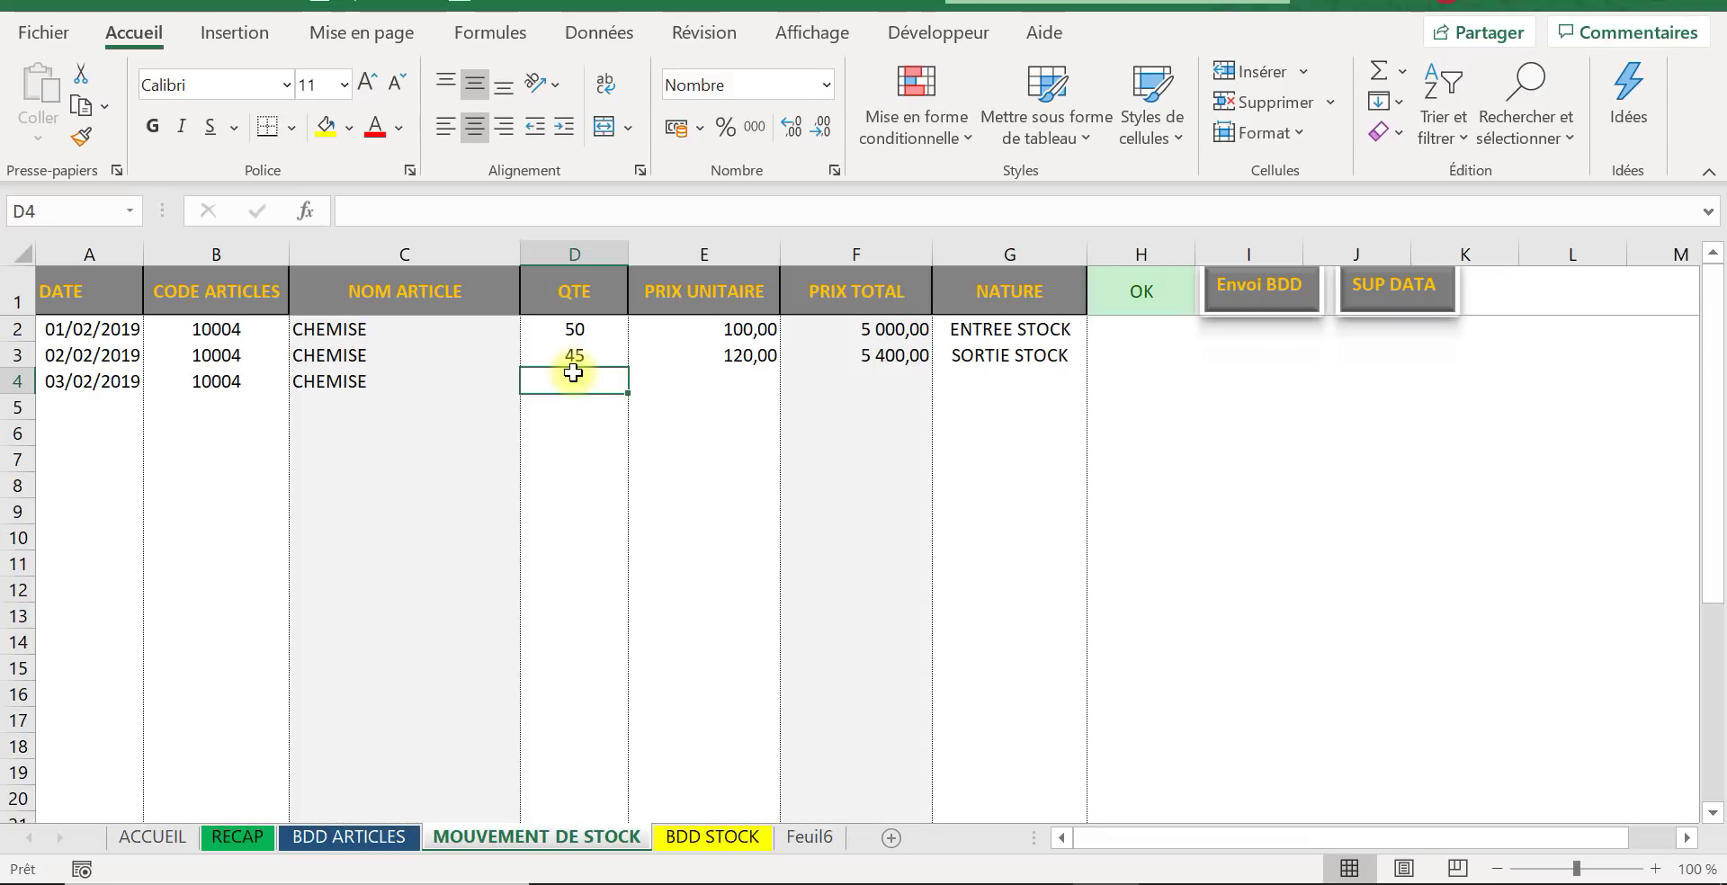
type("100")
key("Tab")
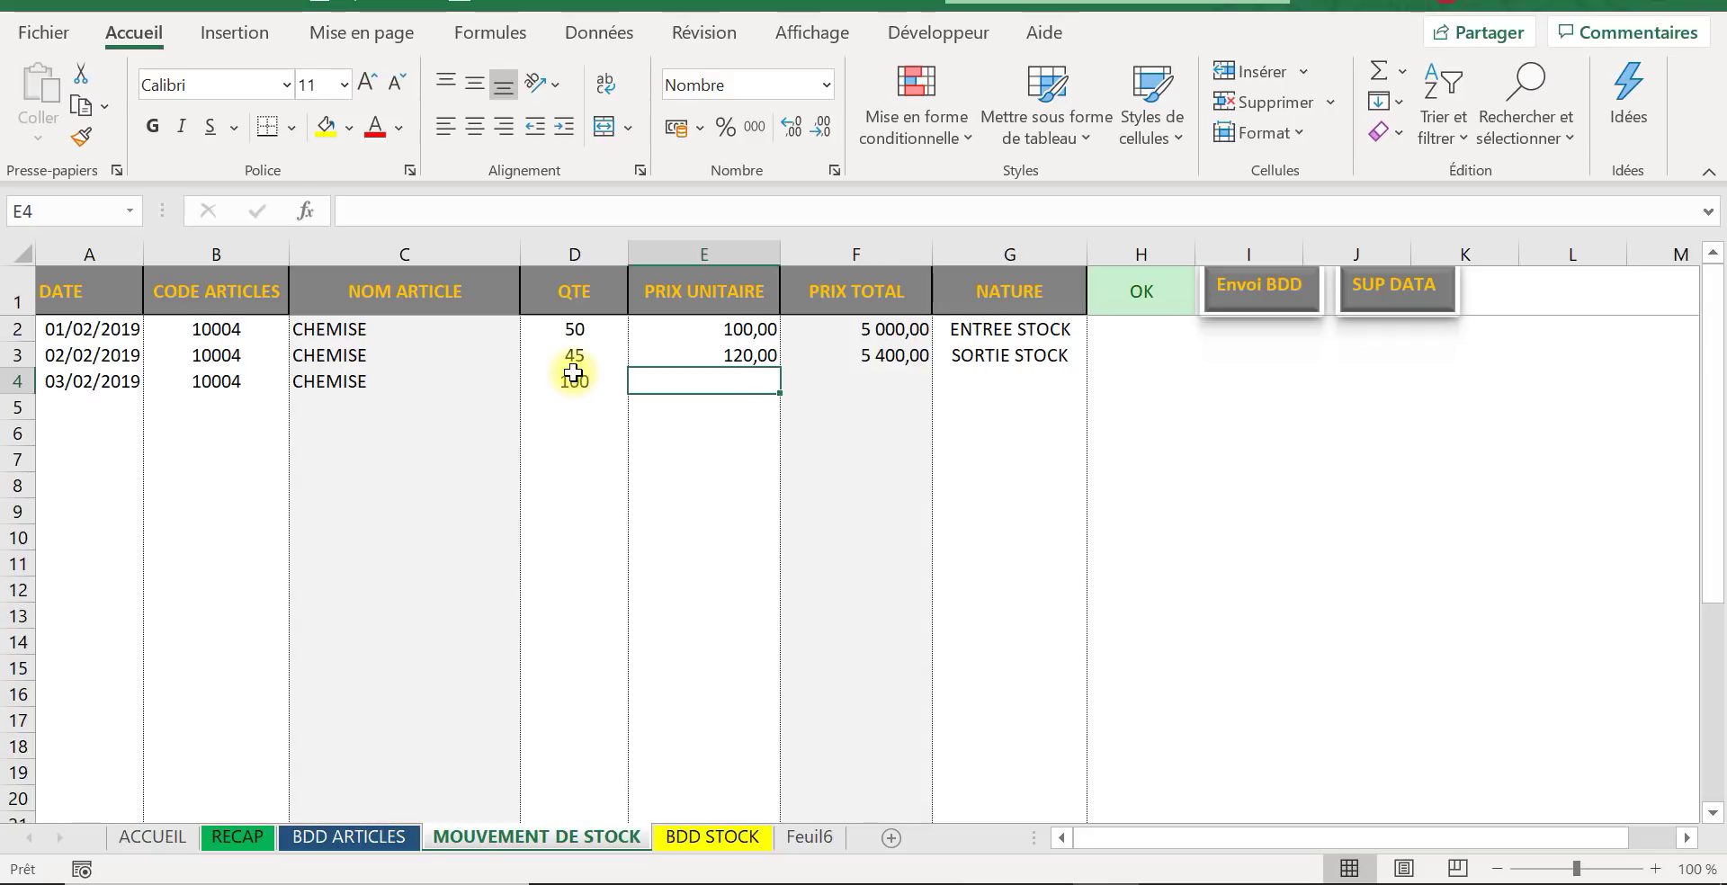
type("11")
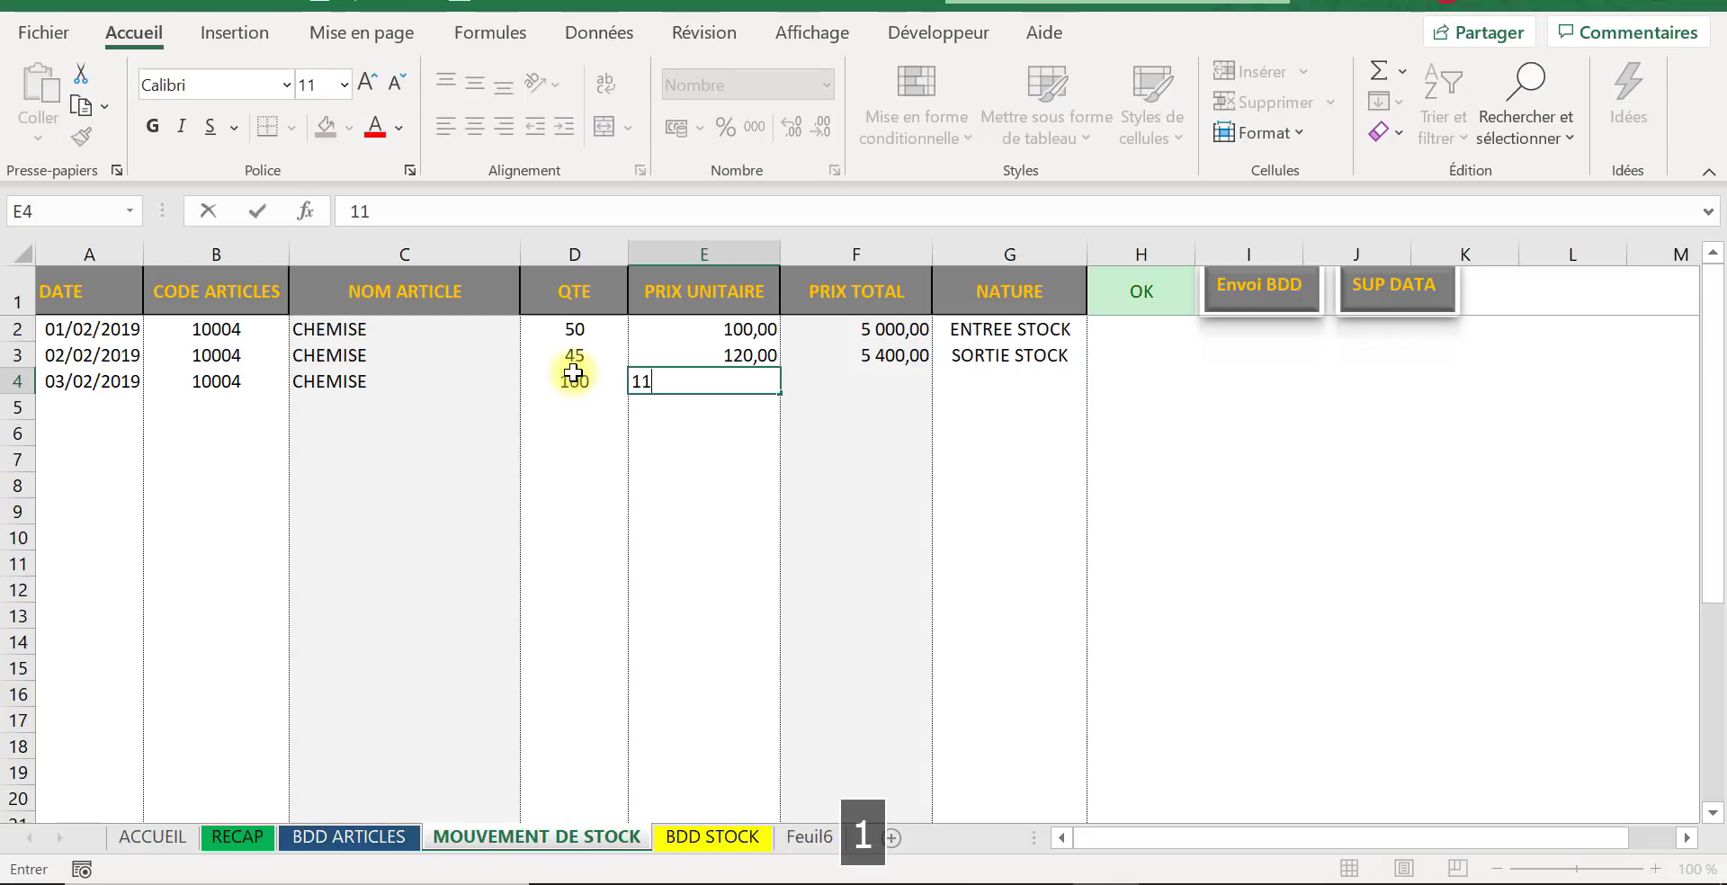
type("0")
key("Tab")
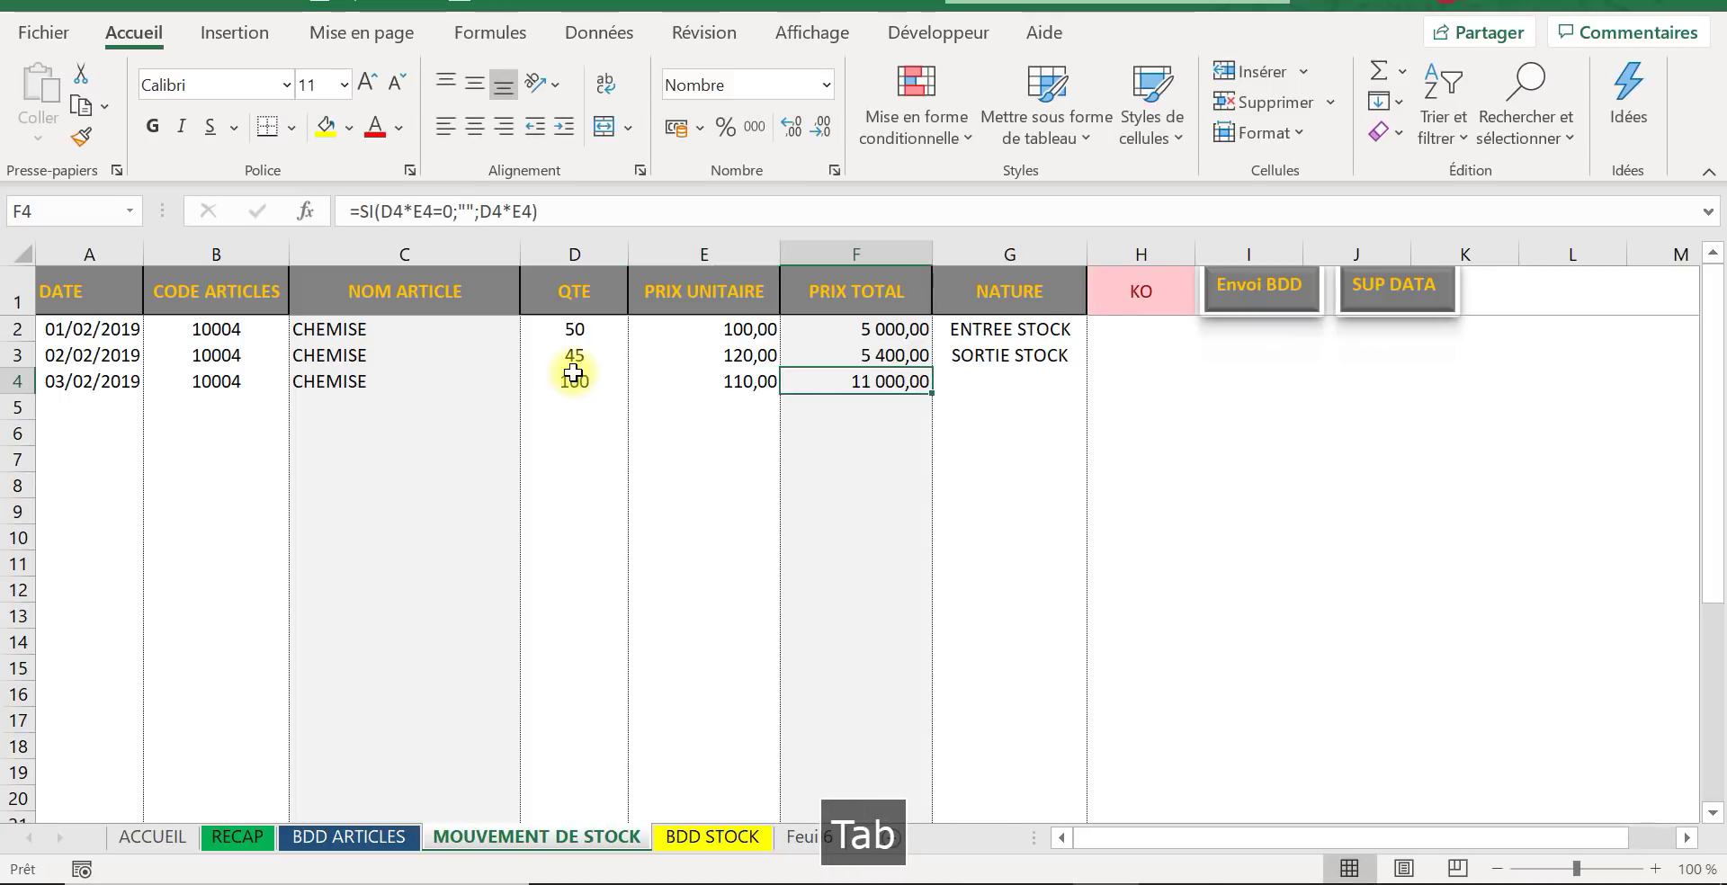
key("Tab")
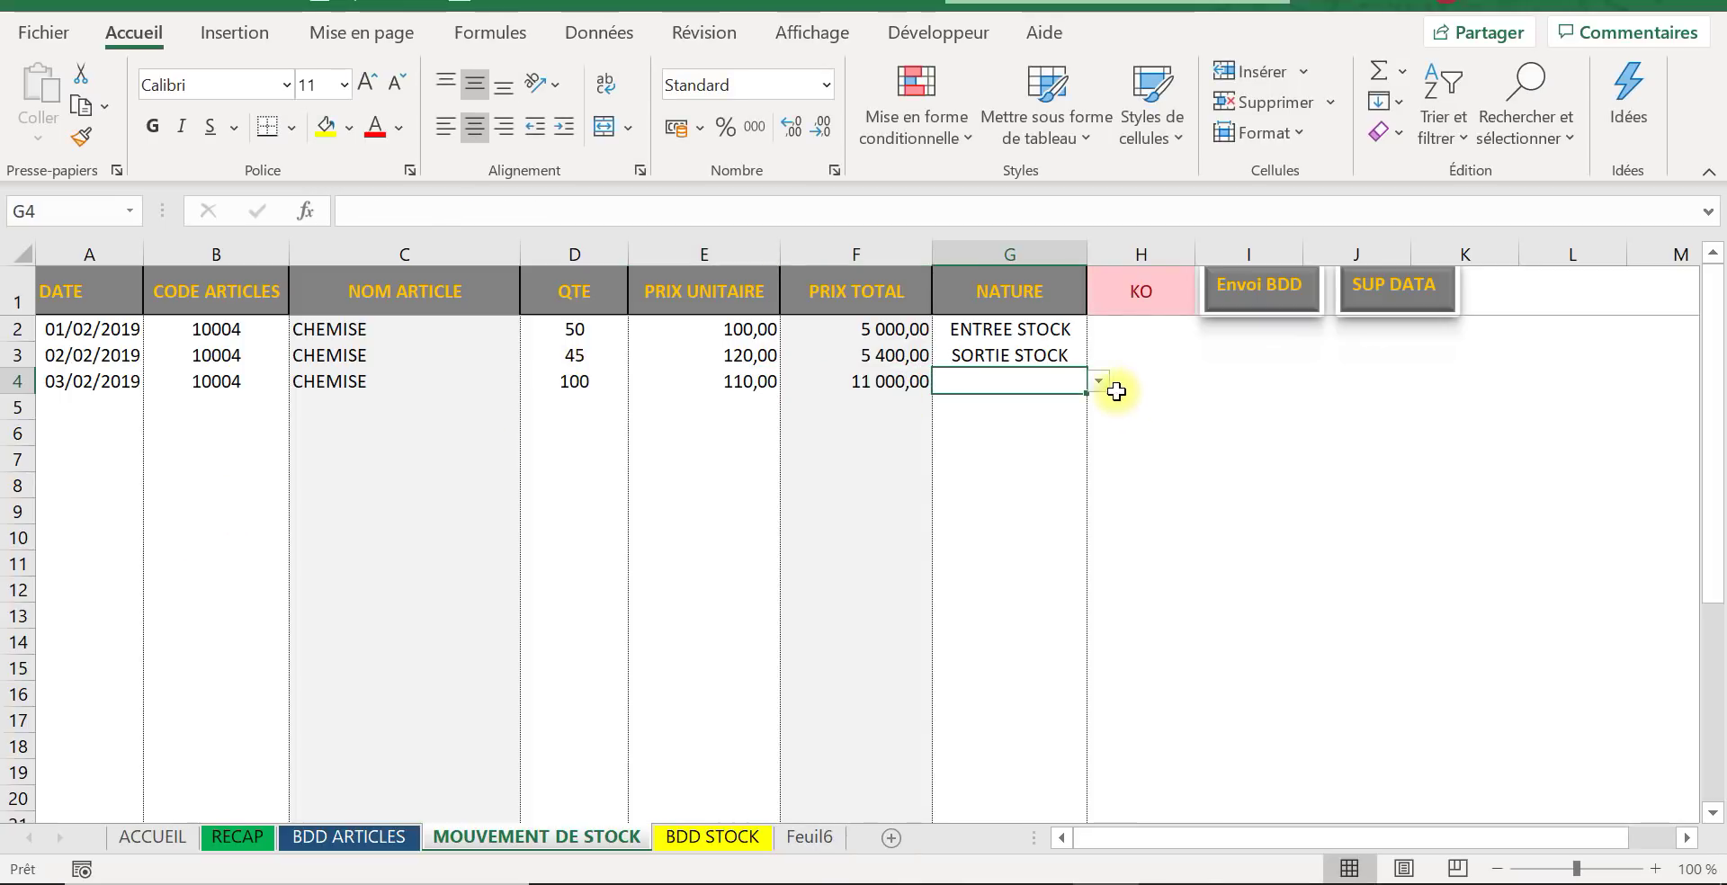
left_click(1098, 382)
left_click(1040, 426)
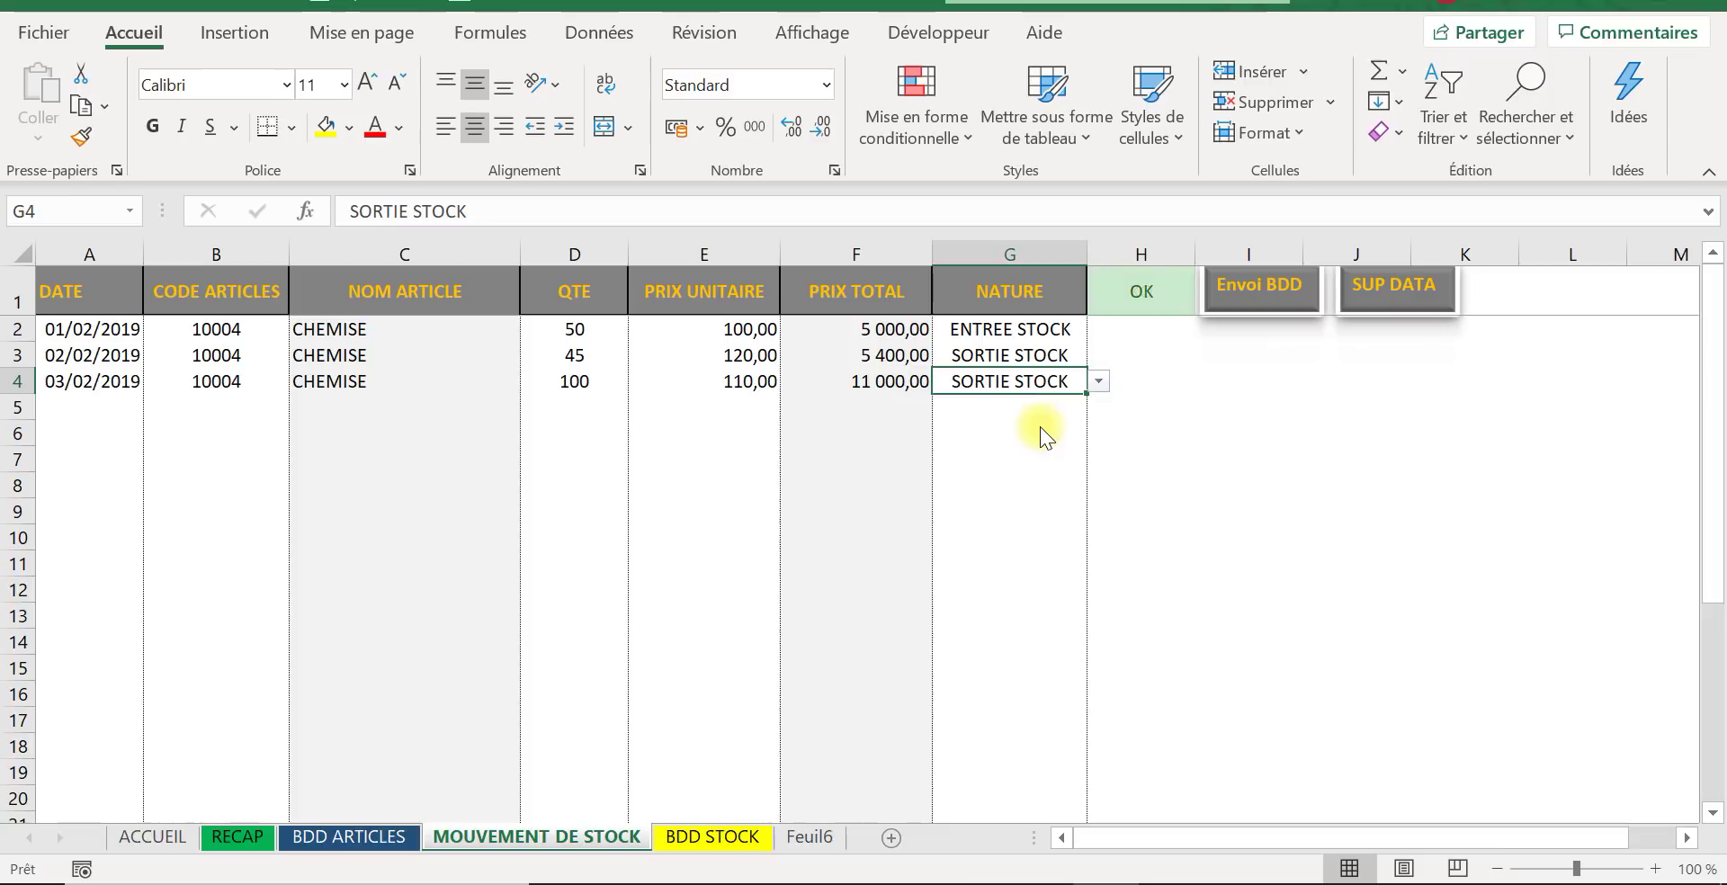
left_click(1098, 383)
left_click(1054, 403)
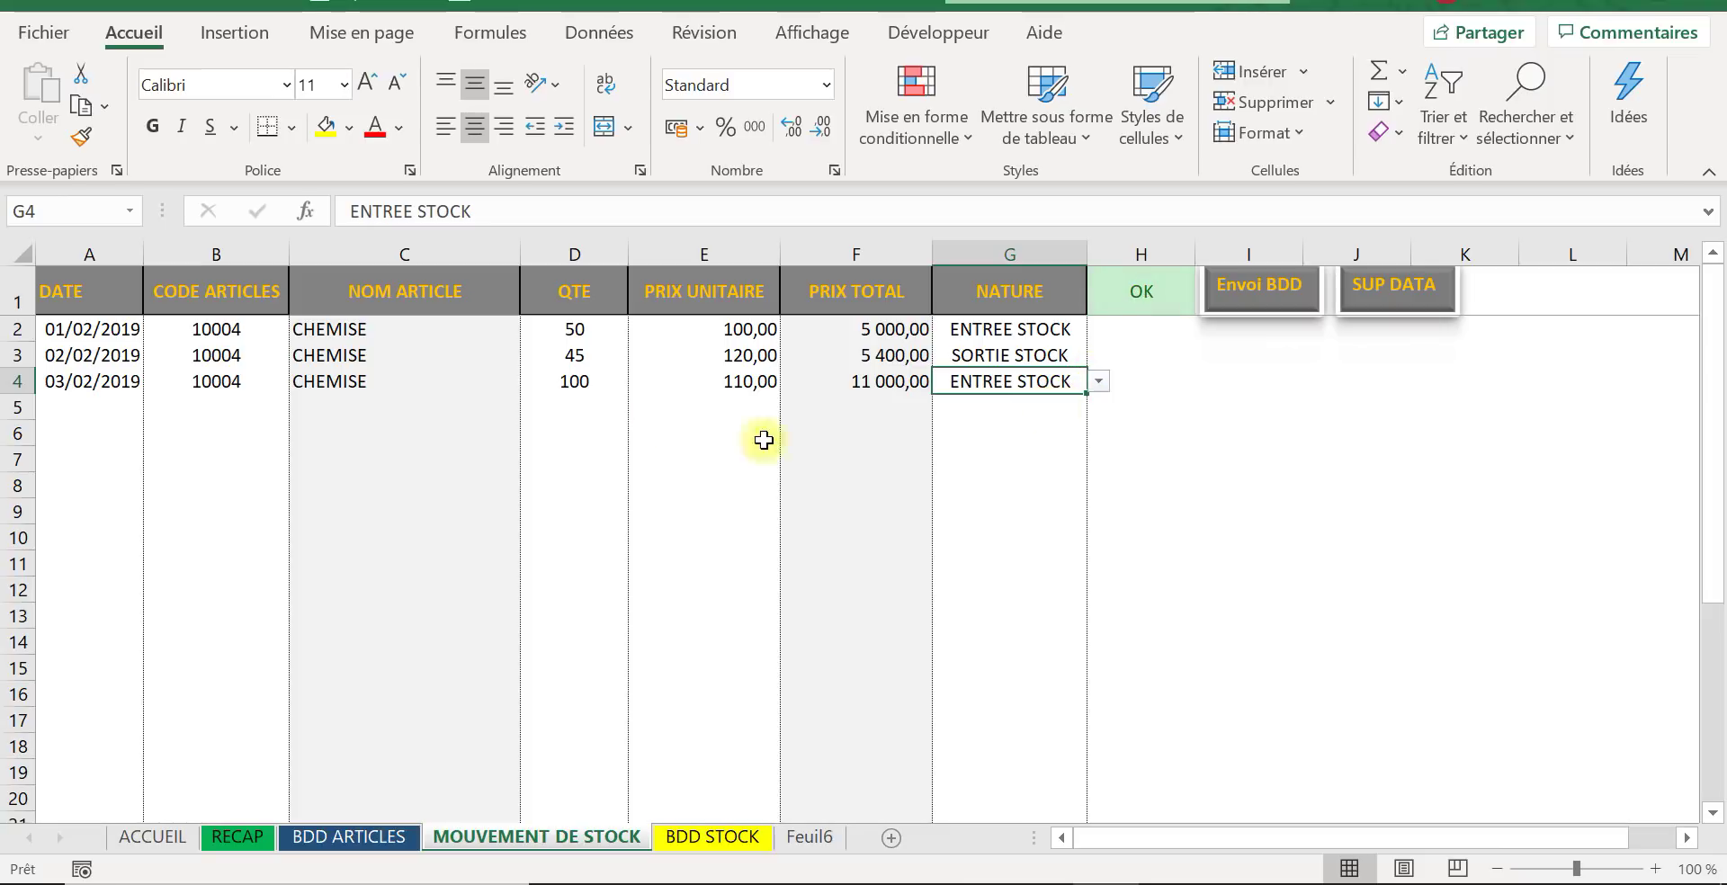
Step: Review the CHEMISE quantities and send the three movements to the BDD STOCK database
left_click(585, 329)
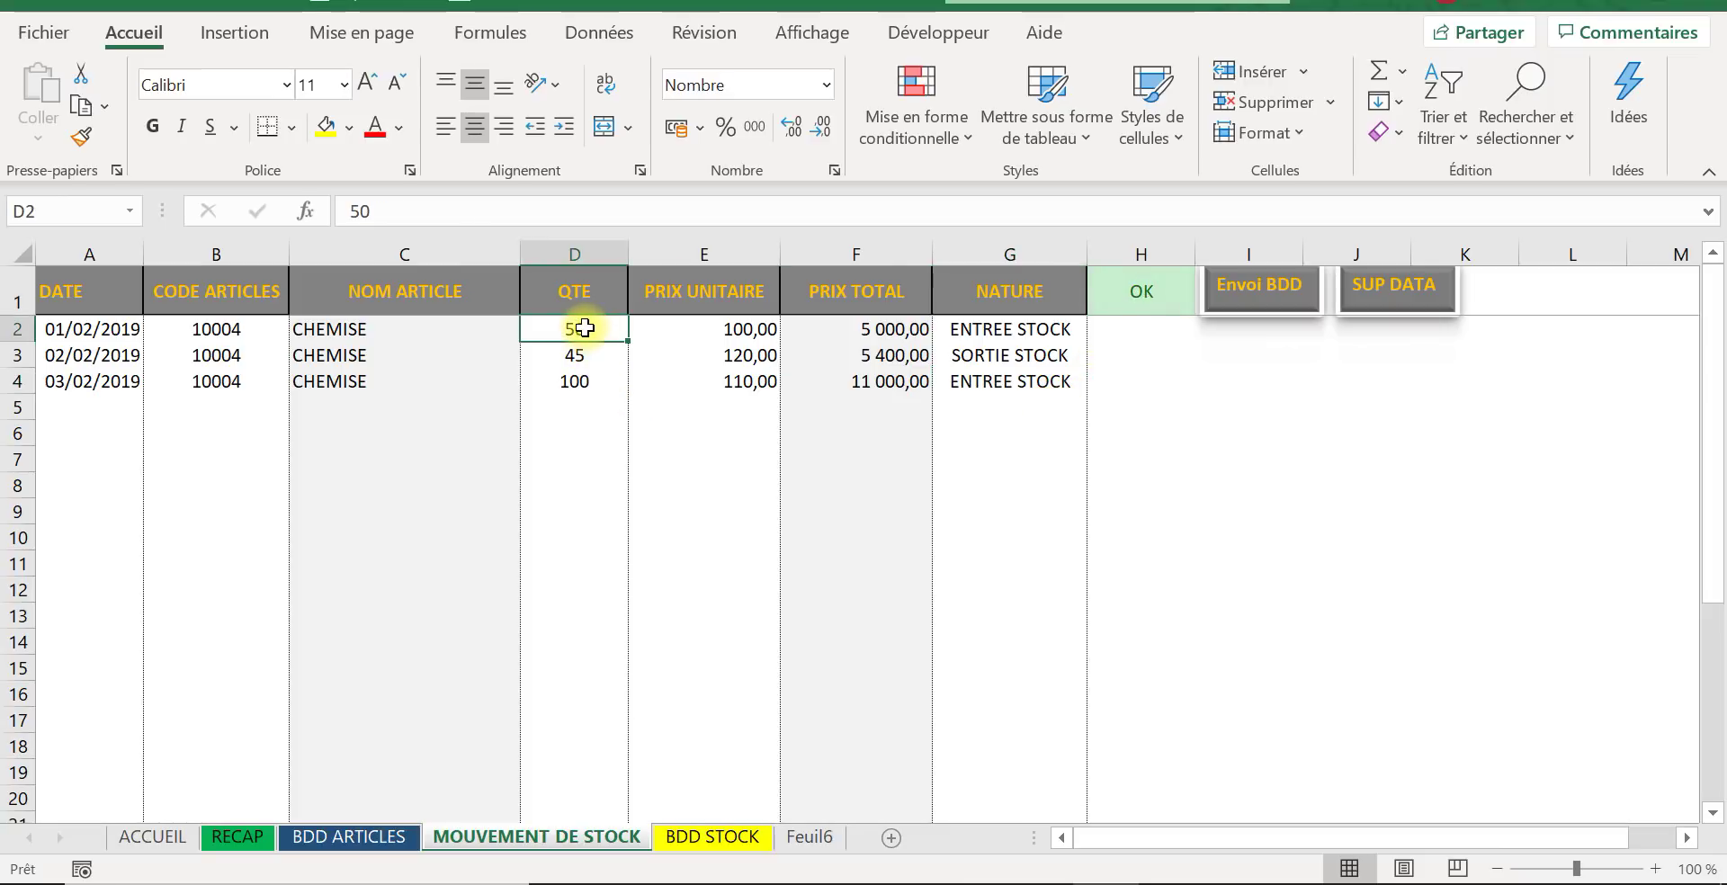
left_click(582, 357)
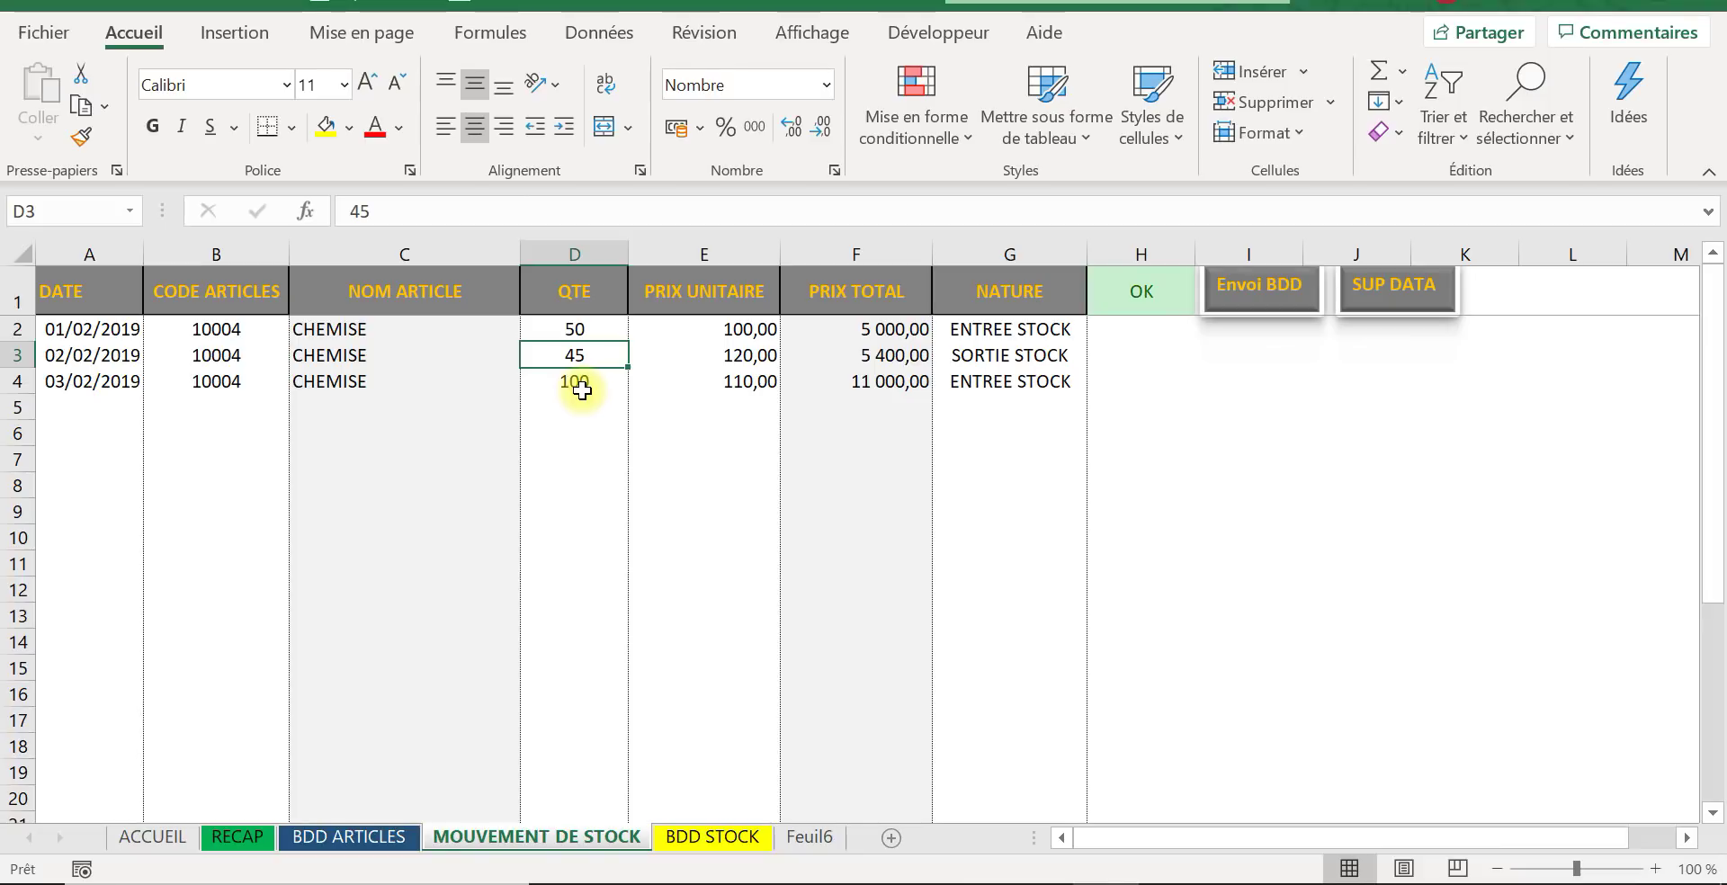
left_click(1285, 290)
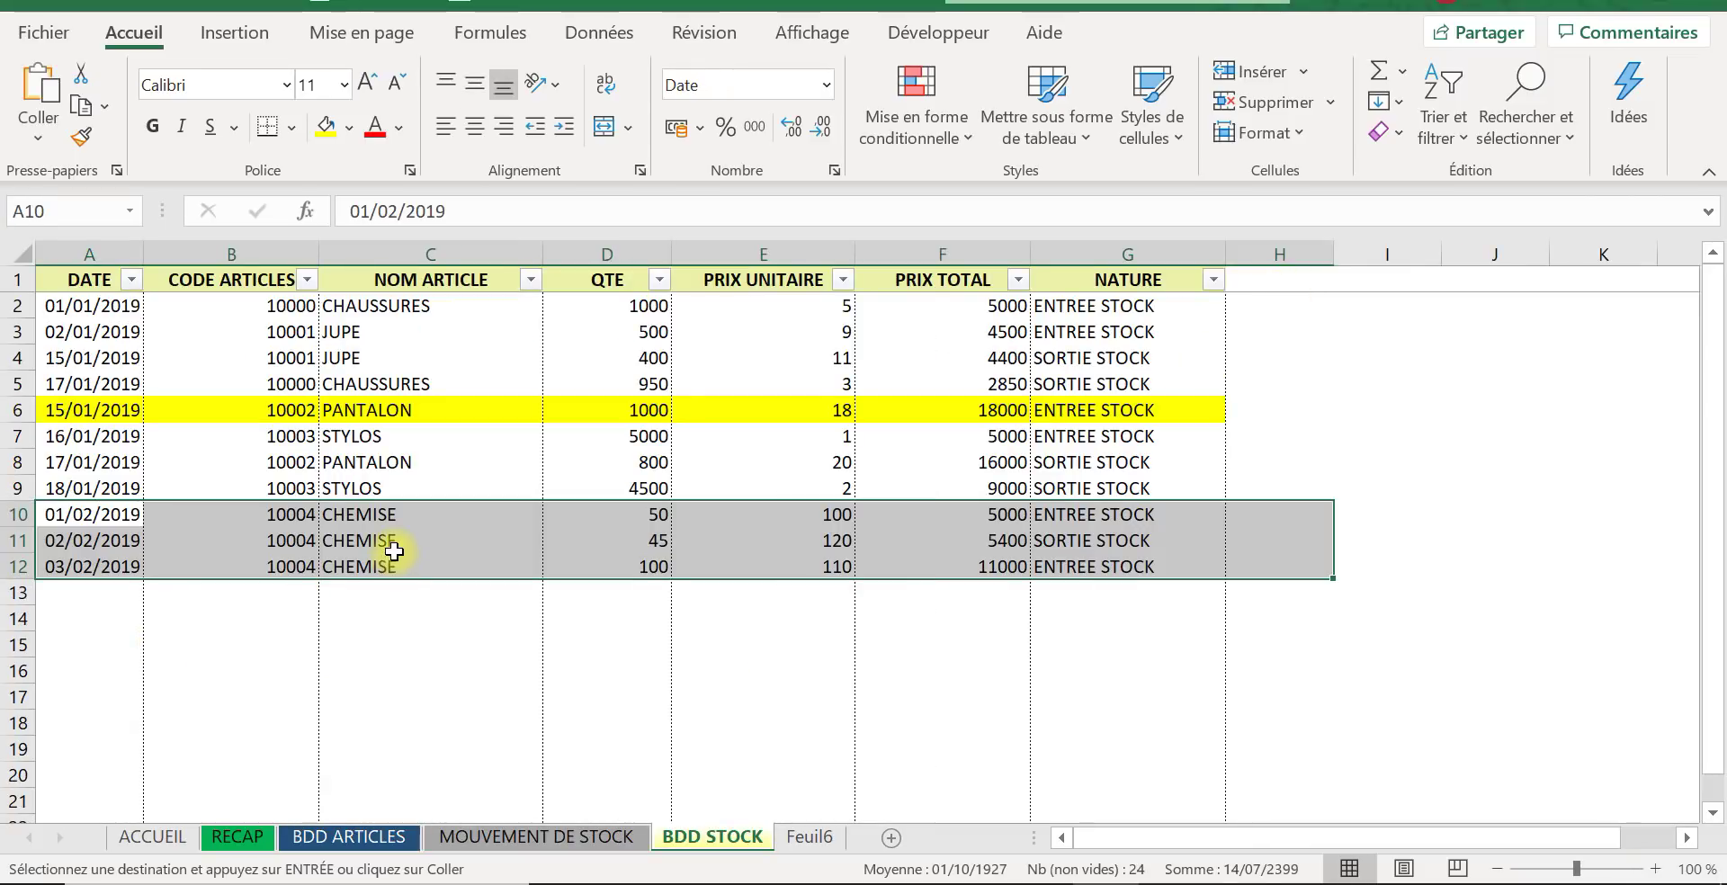
Step: Update the article list in the RECAP sheet to include CHEMISE
left_click(237, 837)
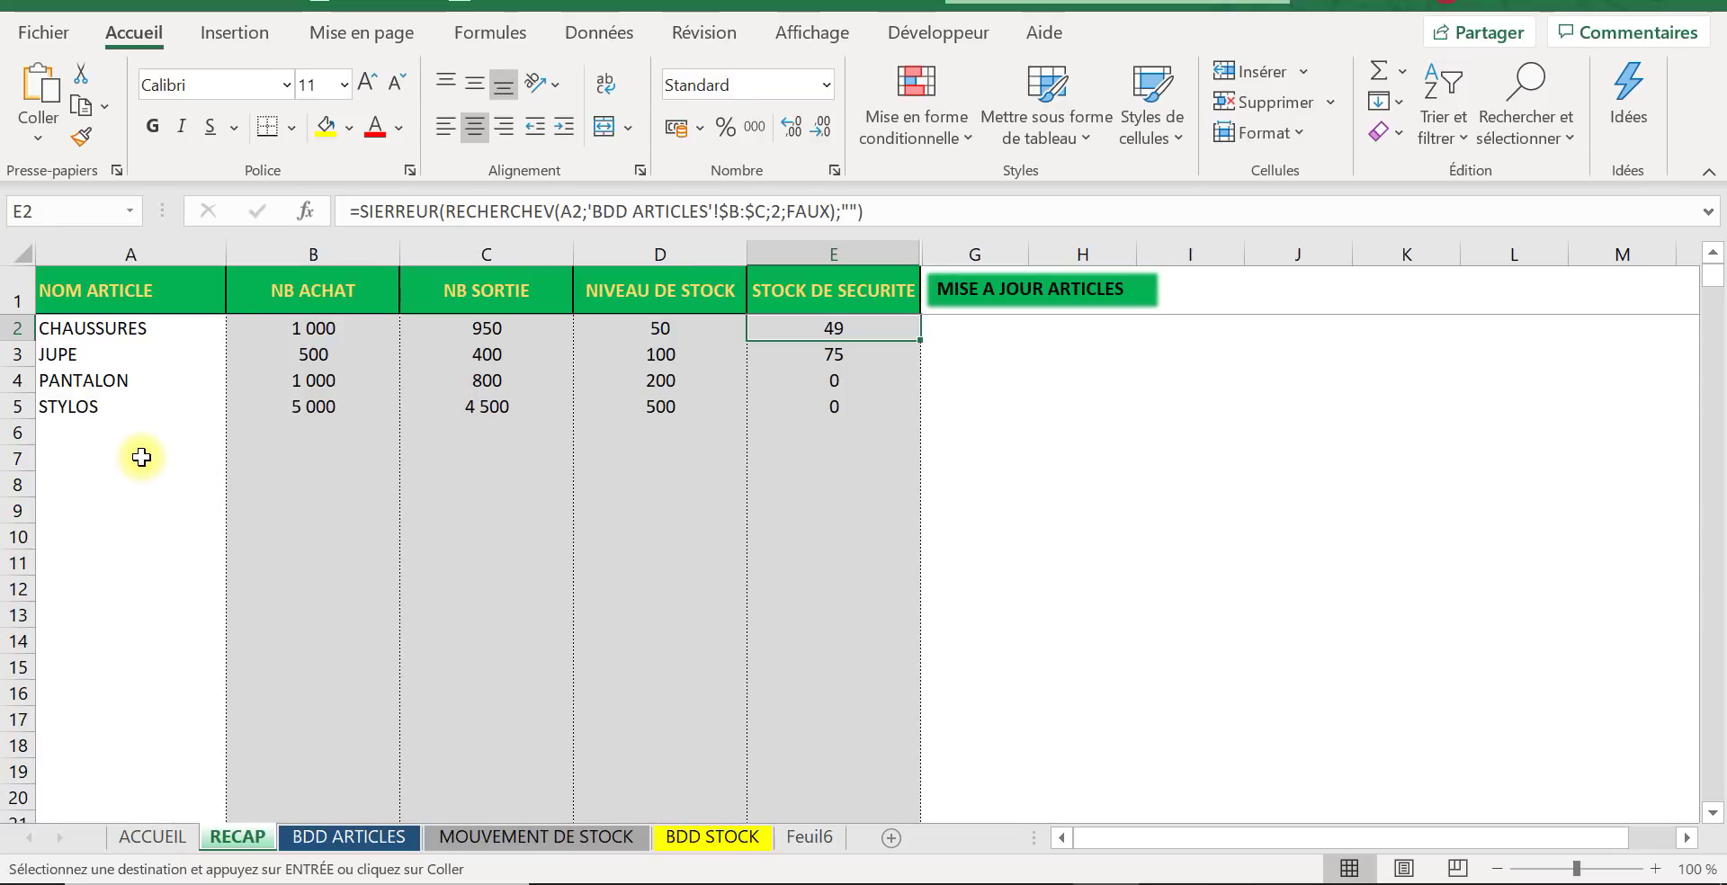
left_click(1013, 381)
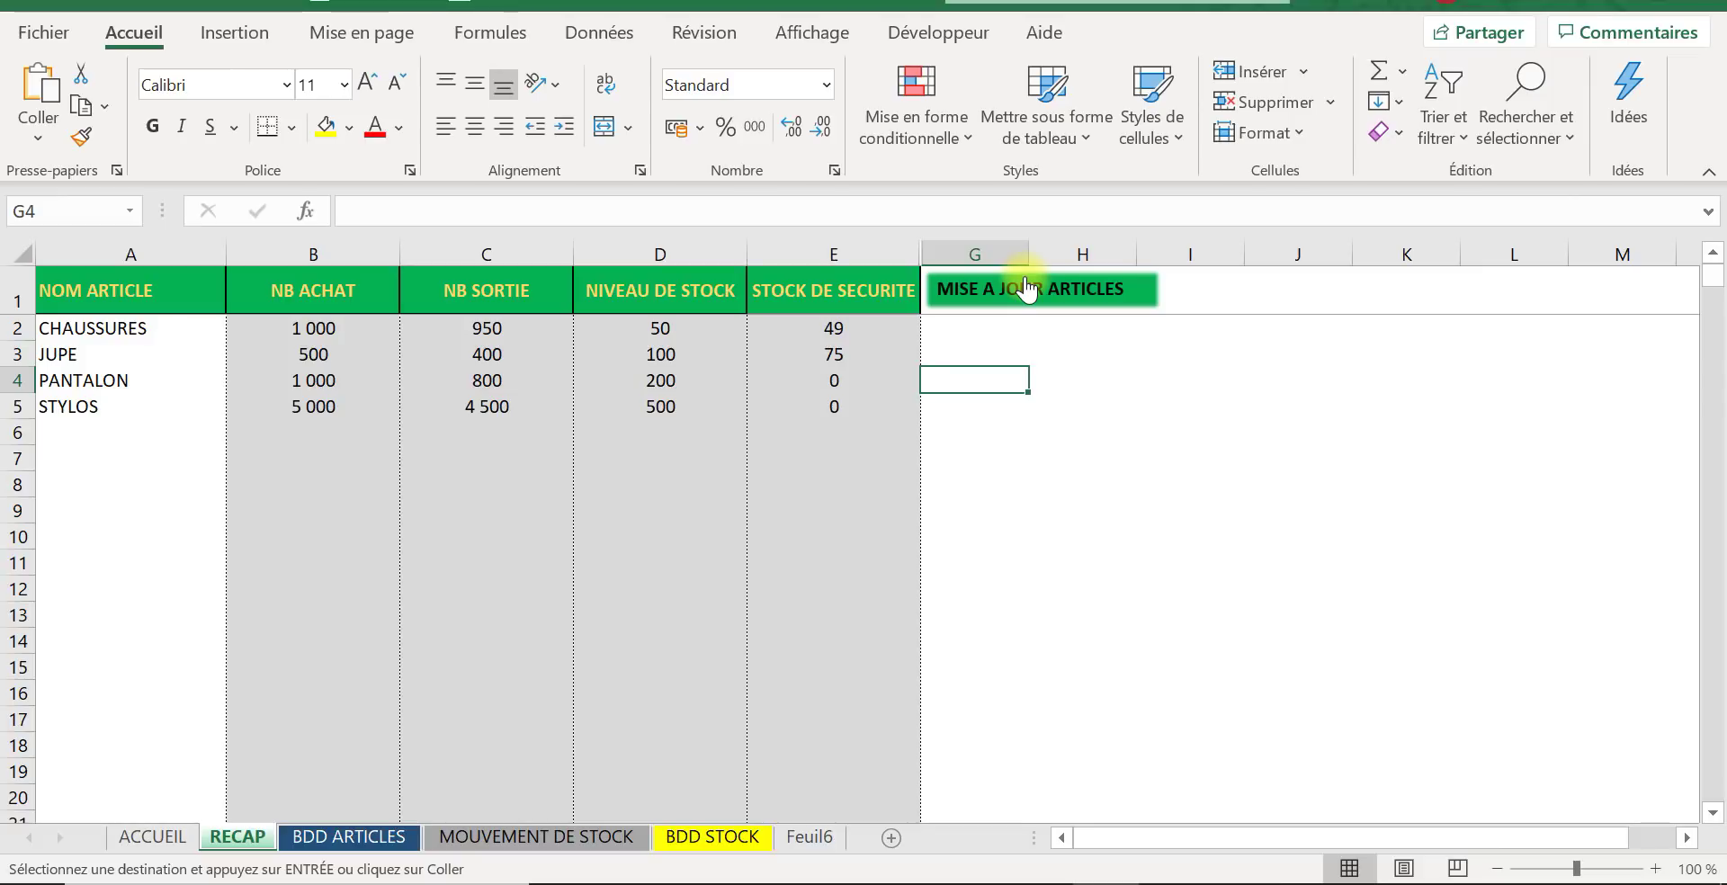
left_click(1027, 290)
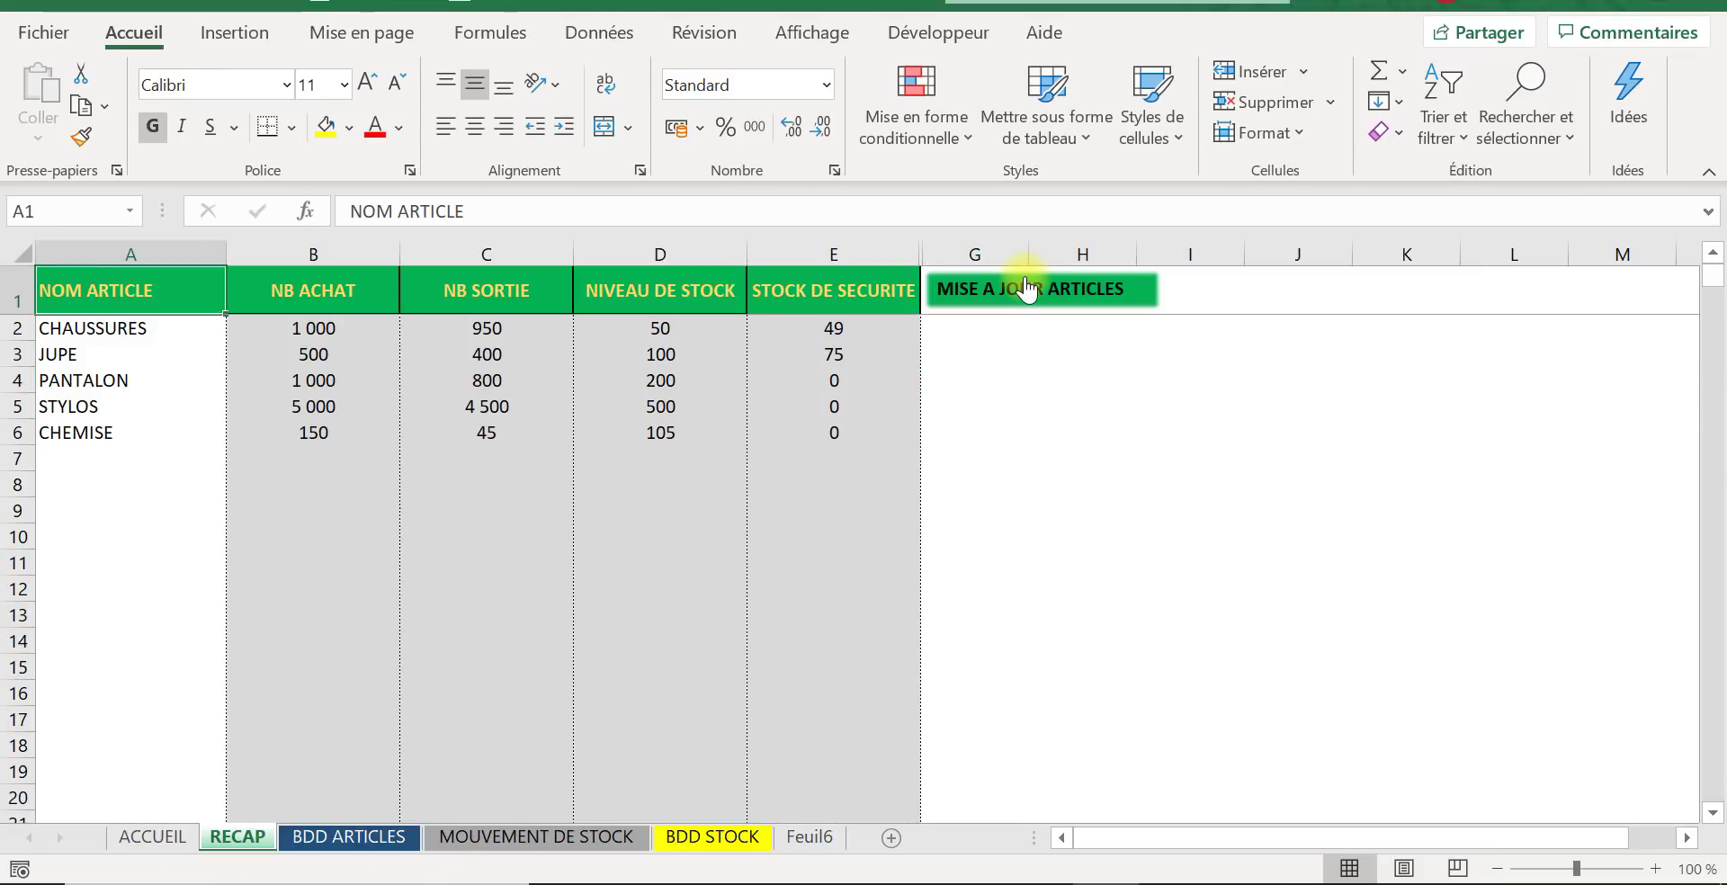